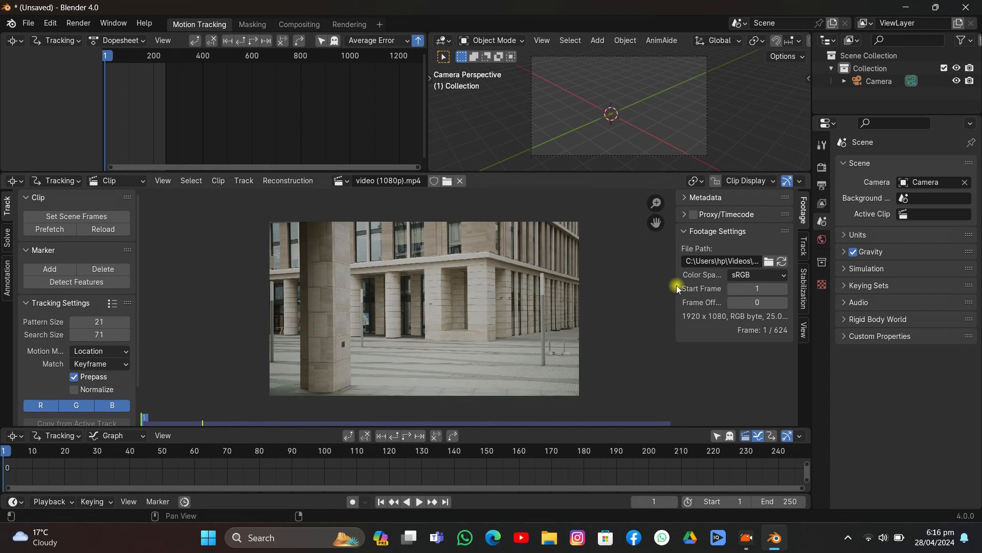
Set the scene's color management view transform to Standard
{"action": "left_click_drag", "start_coordinate": [675, 258], "coordinate": [645, 247]}
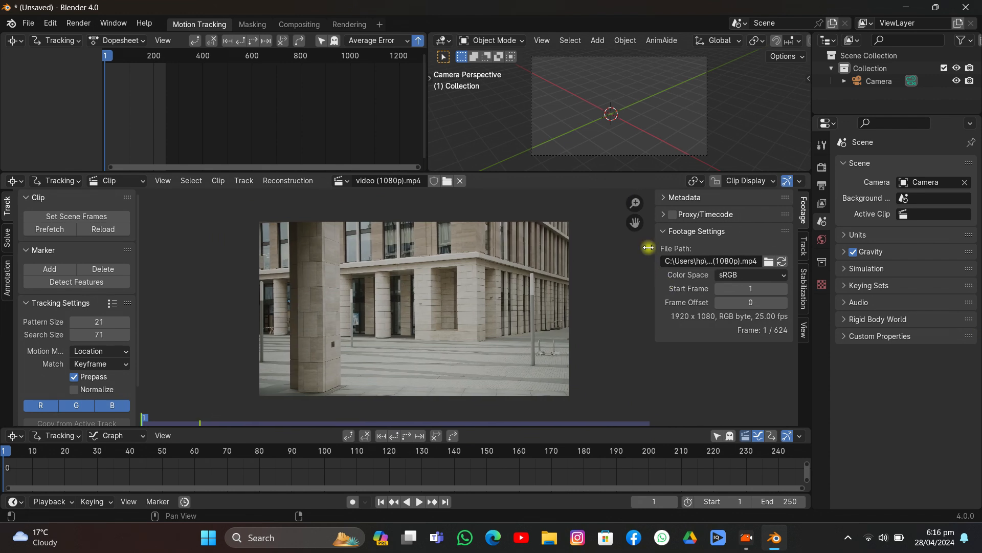
{"action": "left_click", "coordinate": [822, 167]}
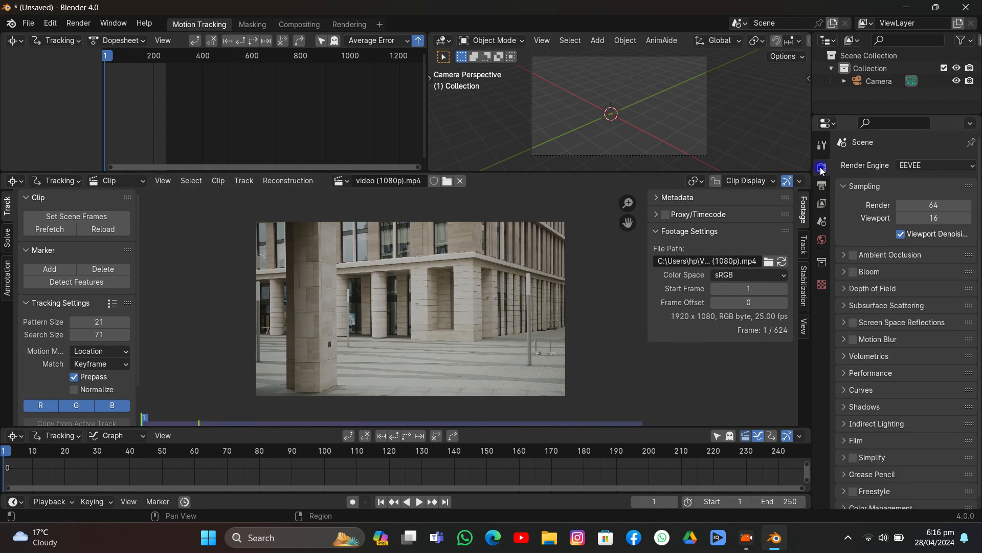
{"action": "scroll", "coordinate": [927, 335], "scroll_direction": "down", "scroll_amount": 1}
{"action": "left_click", "coordinate": [873, 500]}
{"action": "scroll", "coordinate": [875, 491], "scroll_direction": "down", "scroll_amount": 5}
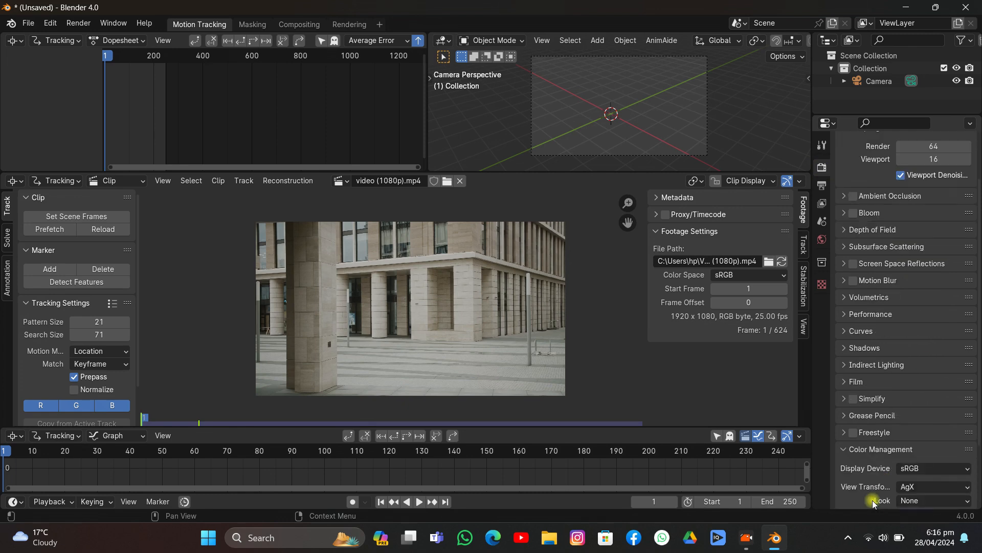
{"action": "left_click", "coordinate": [930, 402]}
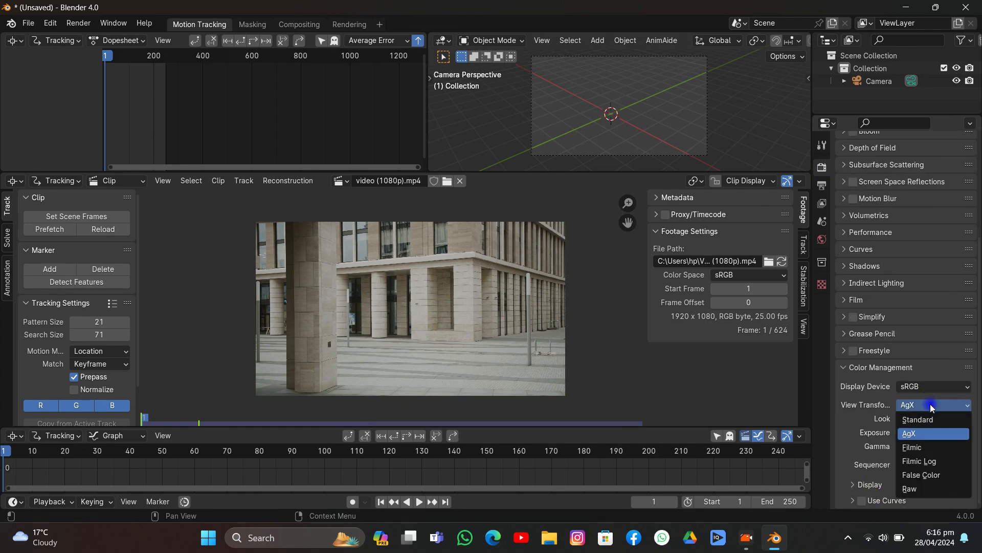
{"action": "left_click", "coordinate": [928, 419]}
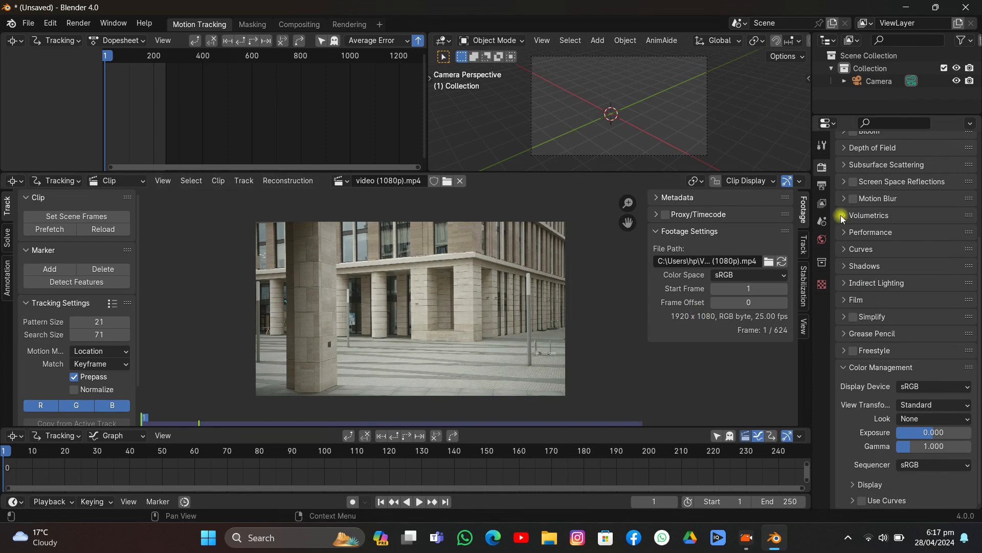
Set the output frame rate to 25 fps to match the footage
{"action": "left_click", "coordinate": [822, 185]}
{"action": "scroll", "coordinate": [916, 220], "scroll_direction": "up", "scroll_amount": 4}
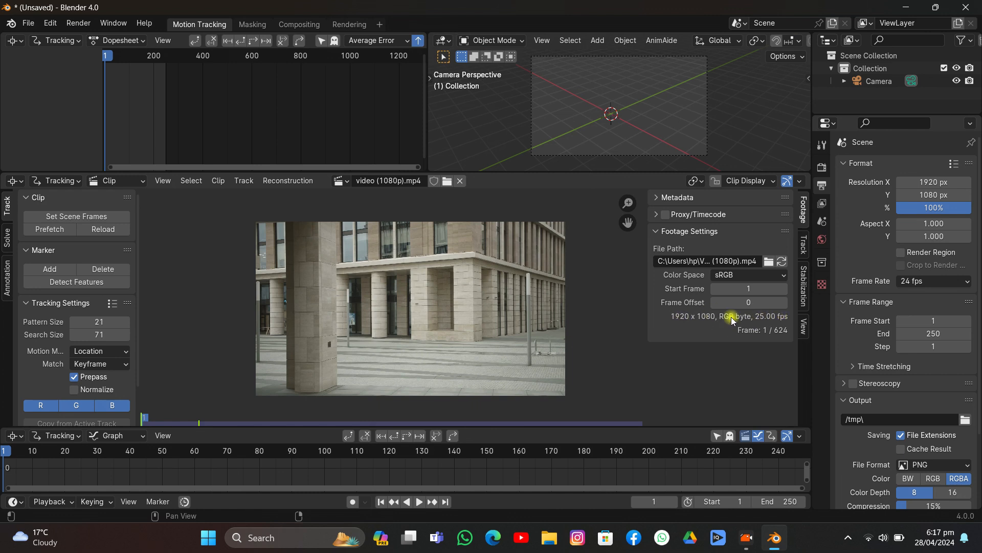
{"action": "left_click", "coordinate": [908, 282]}
{"action": "left_click", "coordinate": [923, 324]}
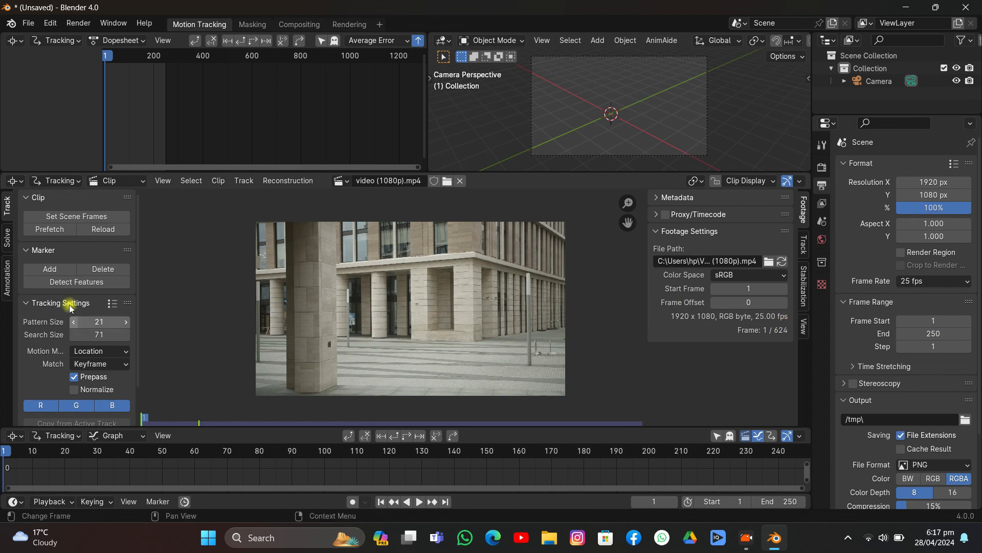
Prefetch the clip's frames and detect features across the whole frame with a threshold of 0.030
{"action": "left_click", "coordinate": [55, 230]}
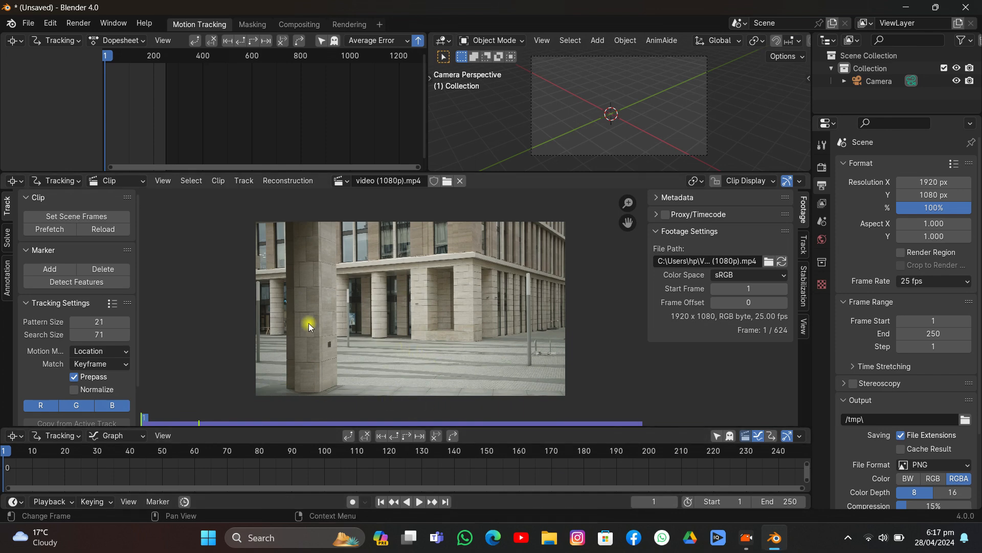
{"action": "left_click", "coordinate": [41, 281]}
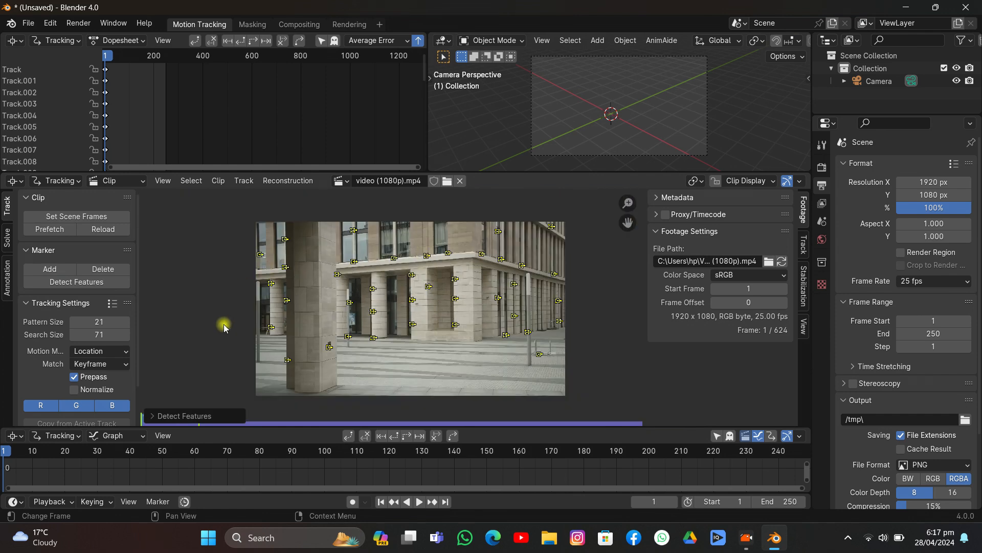
{"action": "left_click", "coordinate": [173, 416]}
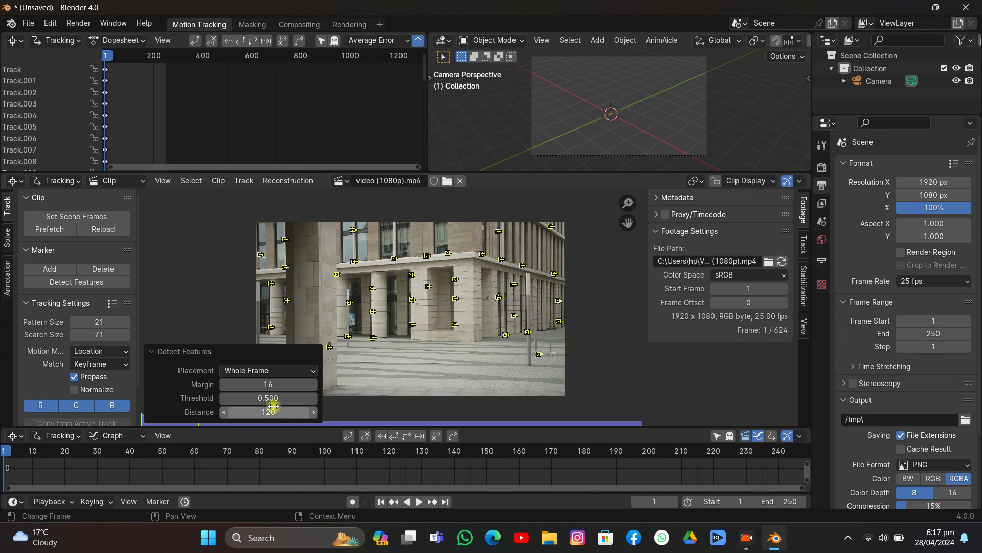
{"action": "mouse_move", "coordinate": [263, 398]}
{"action": "left_mouse_down"}
{"action": "mouse_move", "coordinate": [249, 403]}
{"action": "mouse_move", "coordinate": [272, 403]}
{"action": "left_mouse_up"}
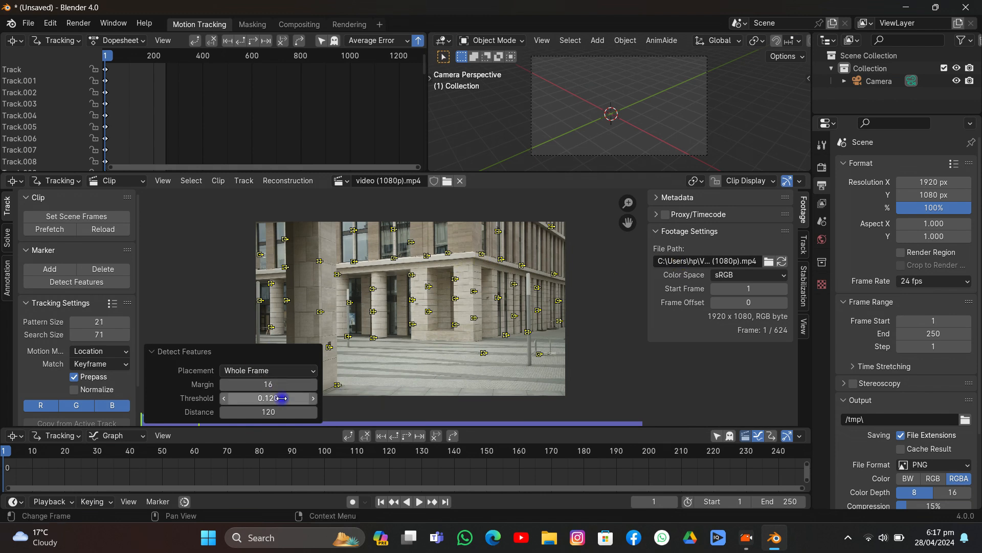
{"action": "left_click_drag", "start_coordinate": [285, 398], "coordinate": [266, 398]}
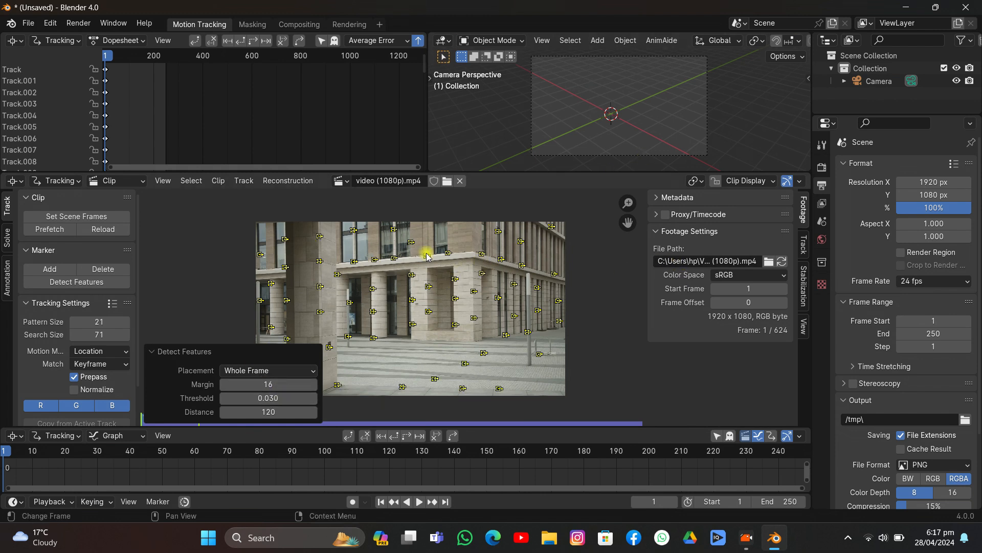
{"action": "left_click", "coordinate": [167, 352]}
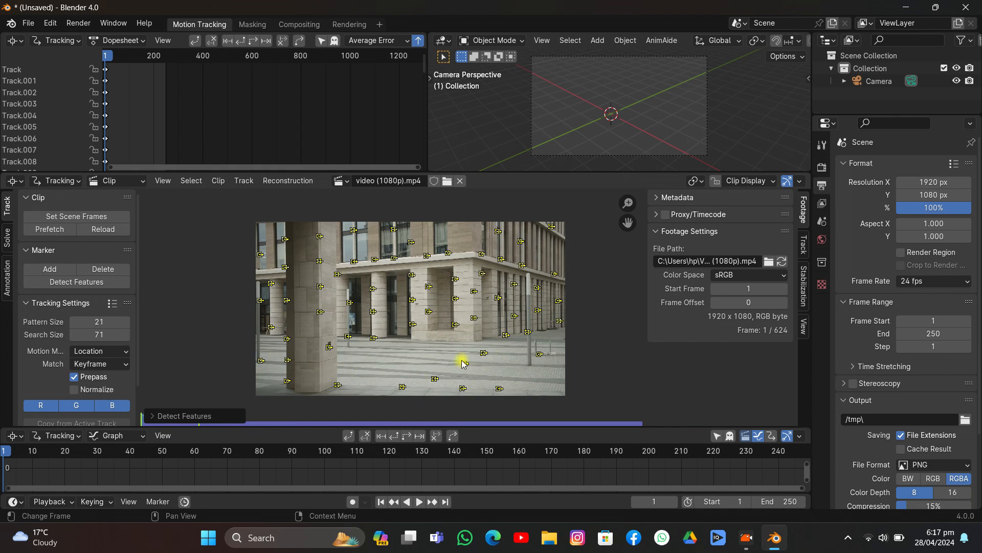
Add three tracking markers by hand on the pavement, including one at the base of the thin pole
{"action": "scroll", "coordinate": [462, 362], "scroll_direction": "up", "scroll_amount": 6}
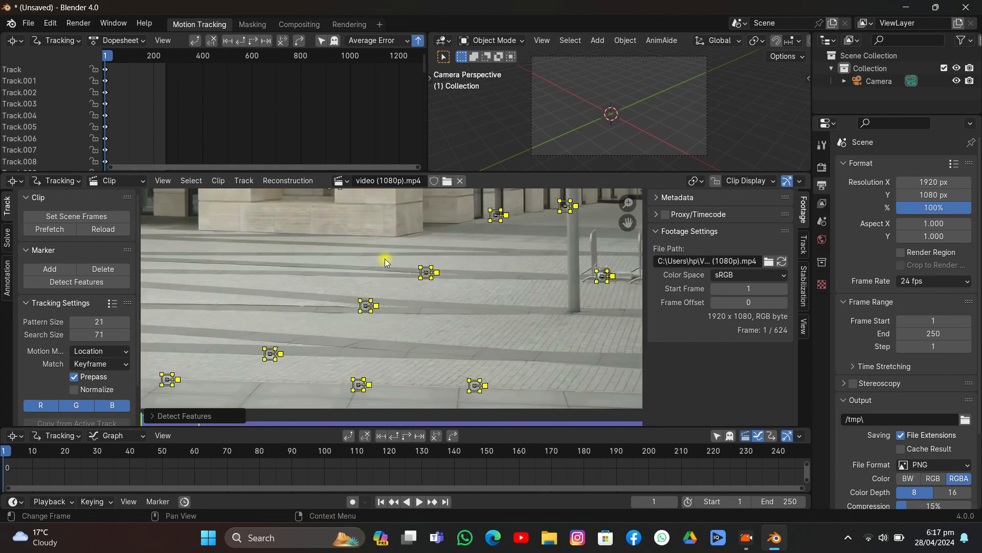
{"action": "middle_click_drag", "start_coordinate": [385, 259], "coordinate": [350, 276]}
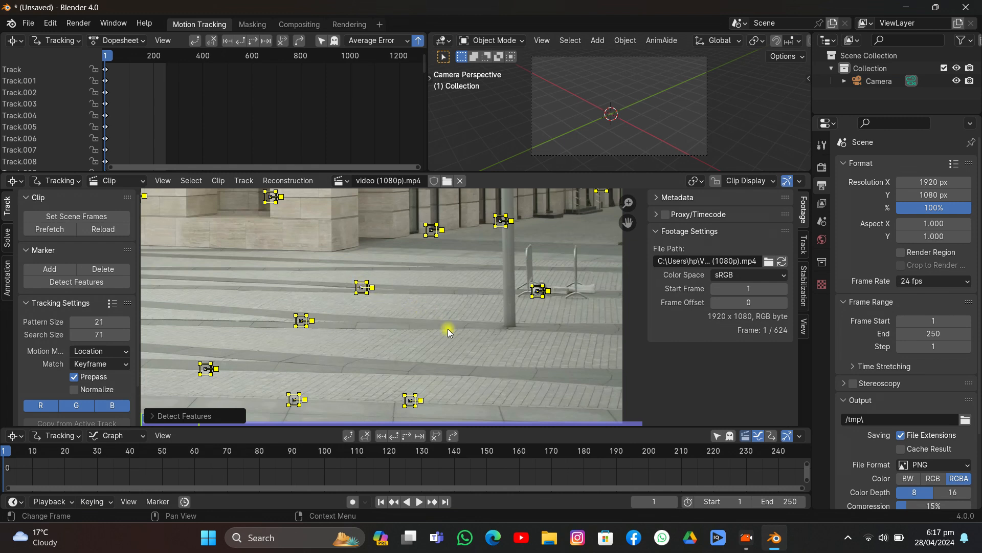
{"action": "left_click", "coordinate": [400, 328], "text": "ctrl"}
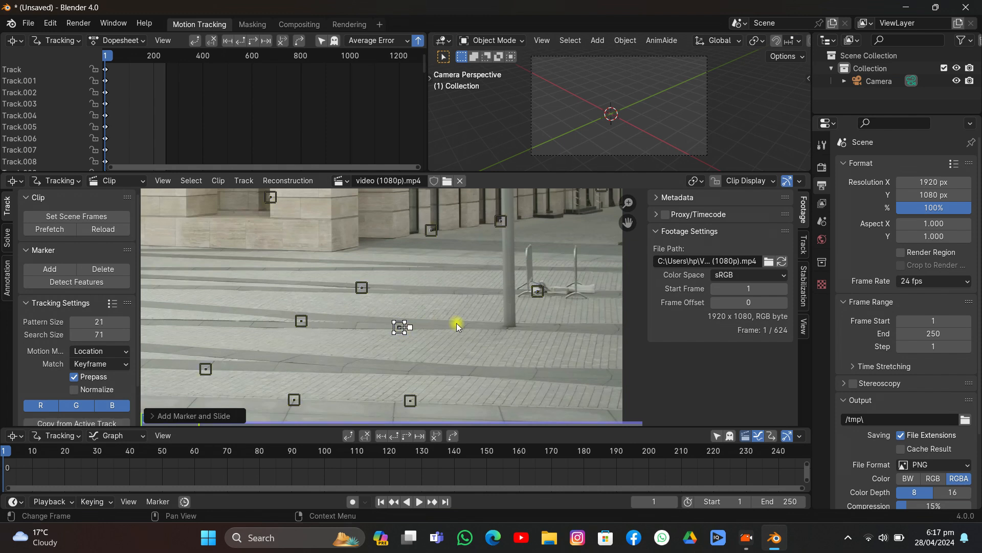
{"action": "left_click", "coordinate": [504, 324], "text": "ctrl"}
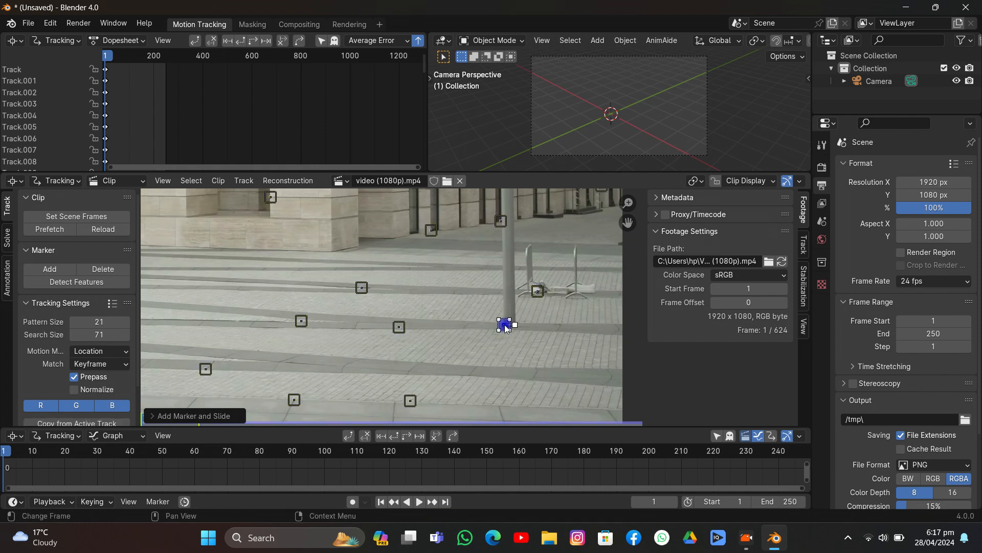
{"action": "left_click", "coordinate": [283, 360], "text": "ctrl"}
{"action": "scroll", "coordinate": [397, 313], "scroll_direction": "down", "scroll_amount": 5}
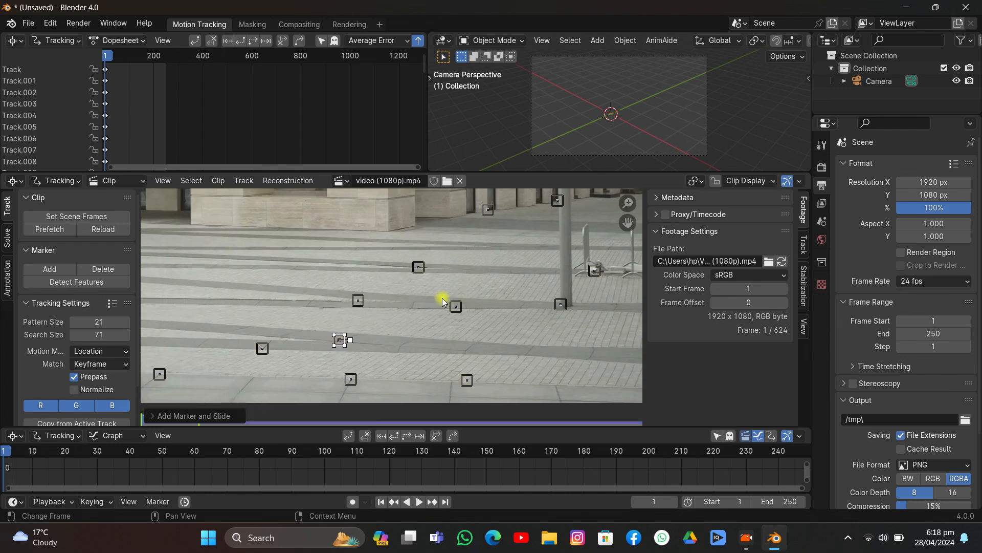
Set the tracking motion model to Location & Rotation, keep Match at Keyframe and enable Normalize
{"action": "scroll", "coordinate": [93, 353], "scroll_direction": "down", "scroll_amount": 2}
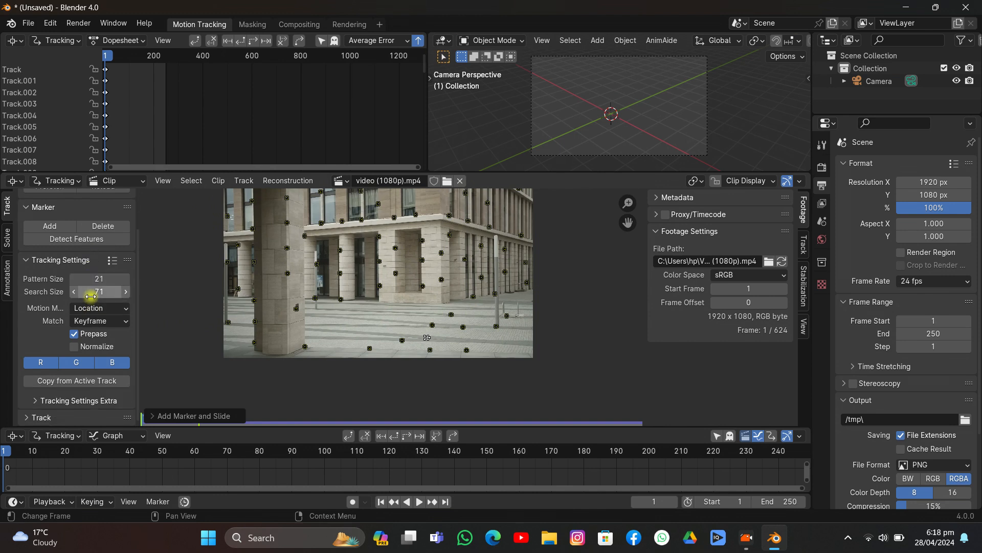
{"action": "left_click", "coordinate": [97, 308]}
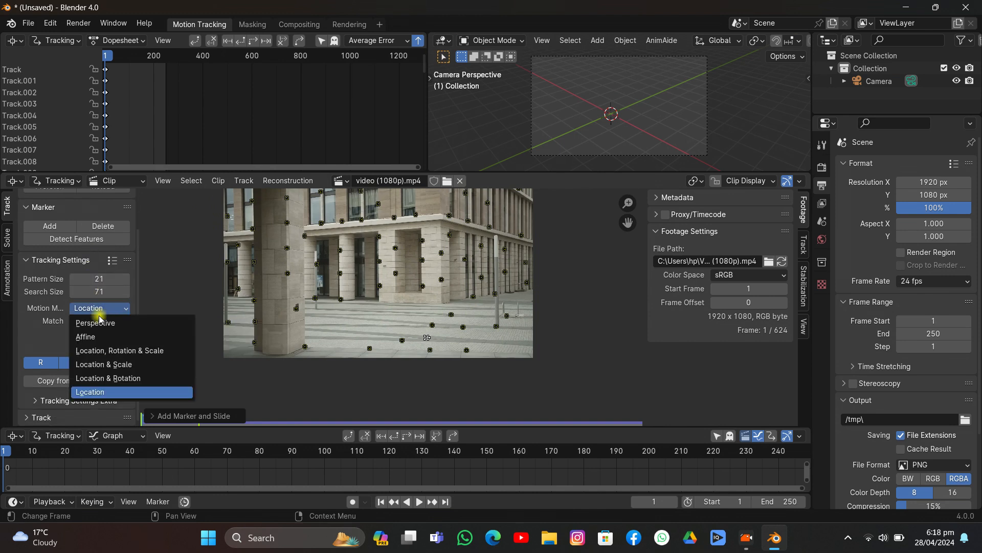
{"action": "left_click", "coordinate": [104, 377]}
{"action": "left_click", "coordinate": [101, 321]}
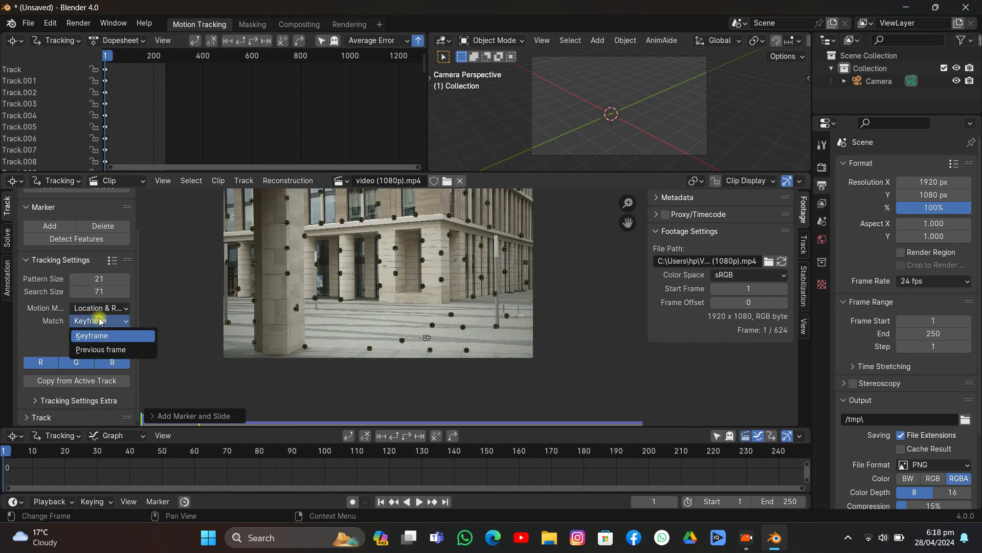
{"action": "left_click", "coordinate": [75, 348]}
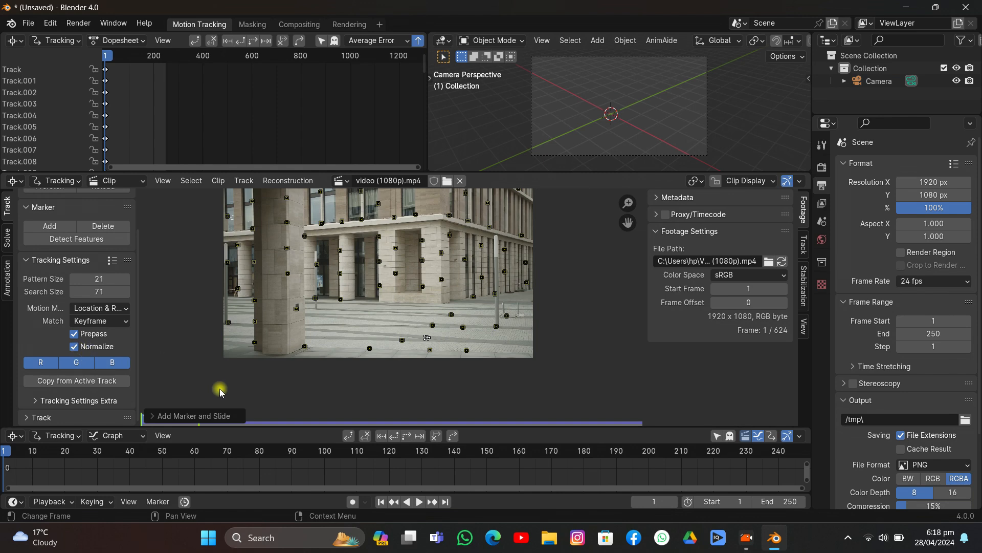
{"action": "key", "text": "ctrl+t"}
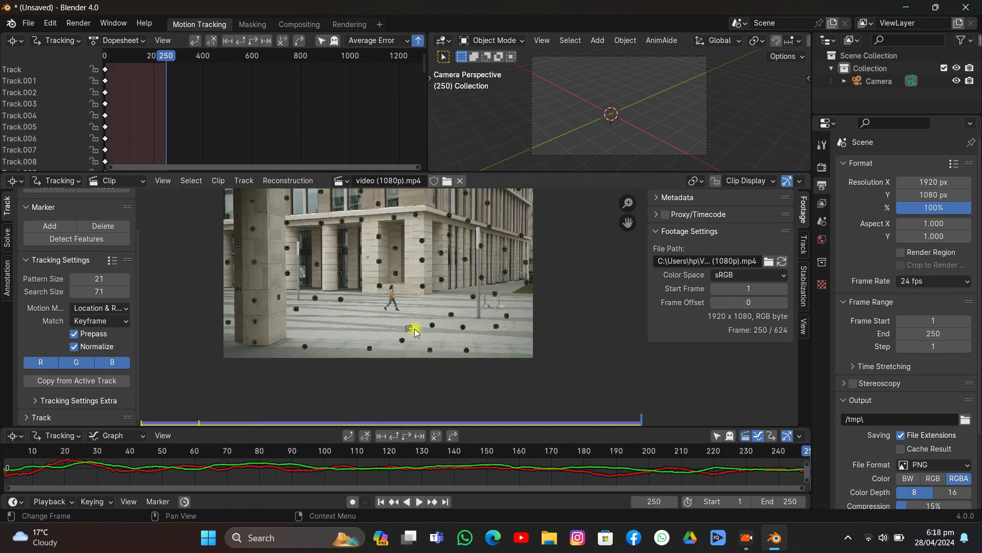
{"action": "scroll", "coordinate": [435, 467], "scroll_direction": "down", "scroll_amount": 2}
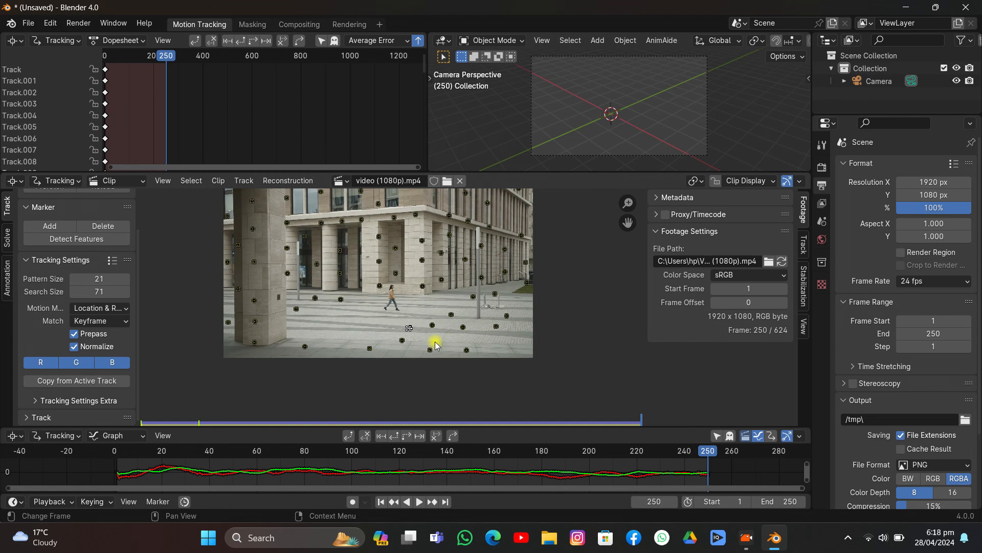
{"action": "key", "text": "ctrl+z"}
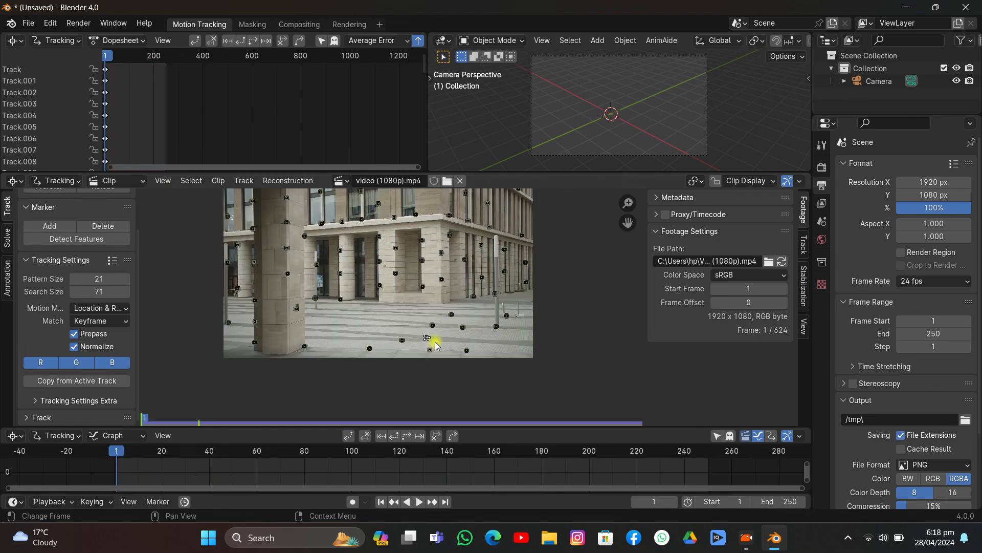
Select all markers and track them forward from frame 1 to frame 250
{"action": "key", "text": "a"}
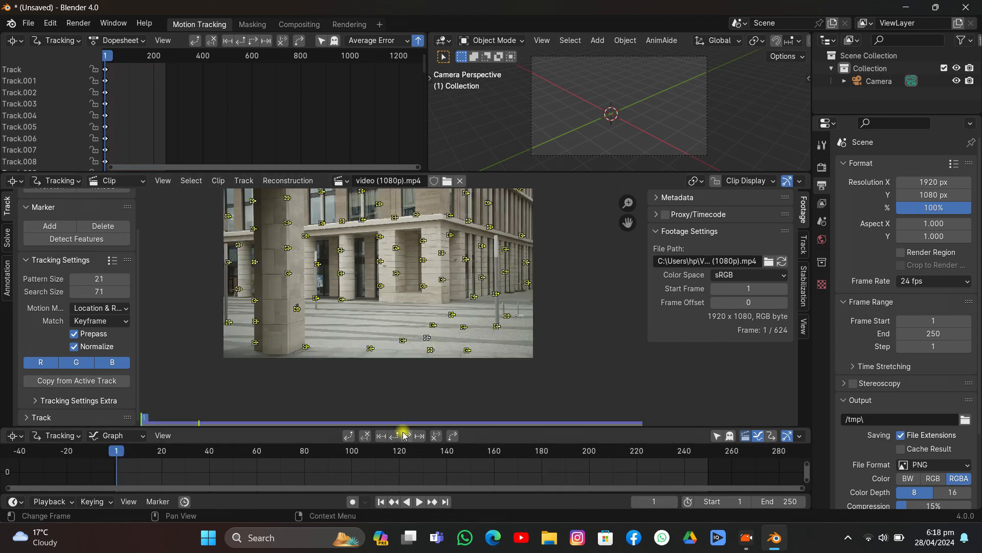
{"action": "key", "text": "ctrl+t"}
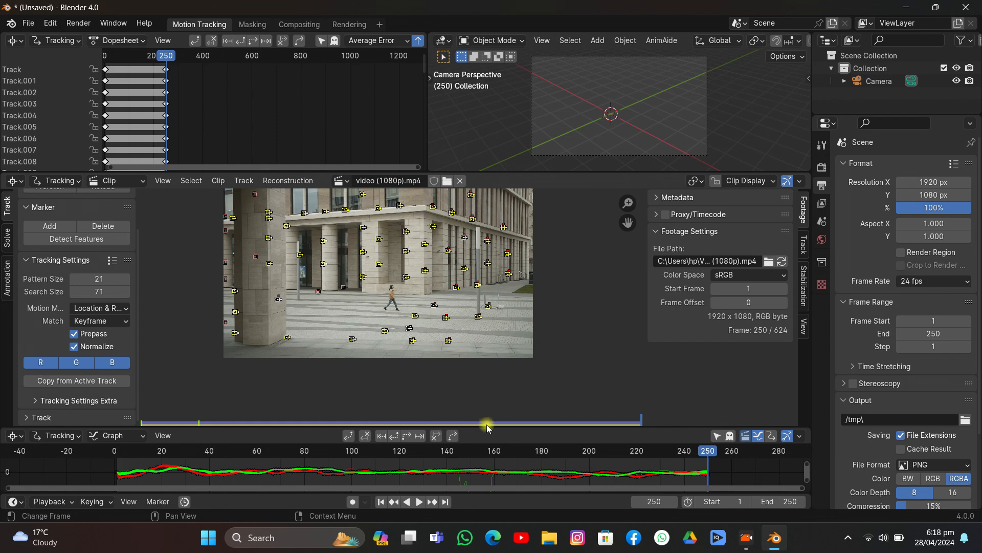
Delete the stray track whose curve dips sharply between about frames 145 and 160 in the tracking graph
{"action": "left_click_drag", "start_coordinate": [483, 421], "coordinate": [486, 392]}
{"action": "middle_click_drag", "start_coordinate": [442, 454], "coordinate": [382, 426]}
{"action": "left_click", "coordinate": [417, 467]}
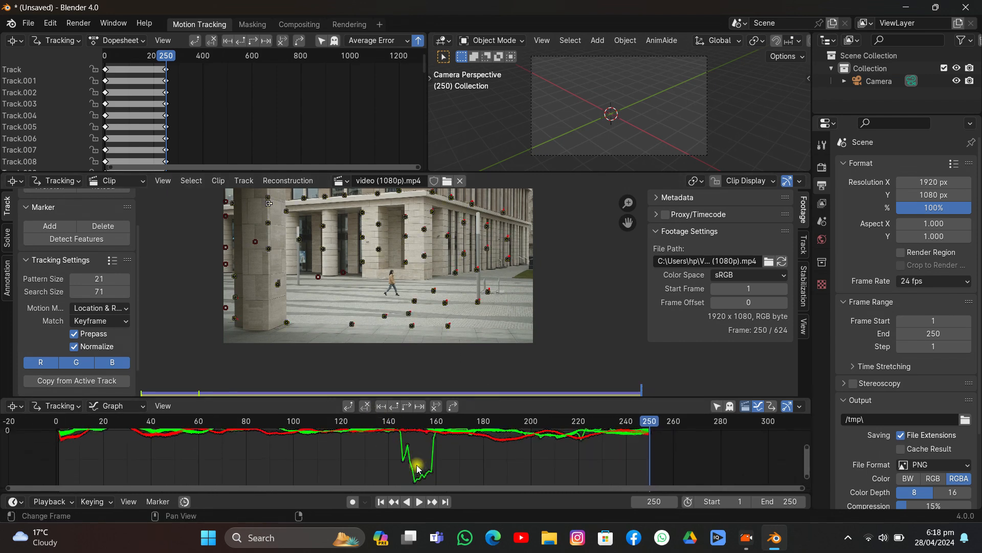
{"action": "key", "text": "x"}
{"action": "left_click", "coordinate": [417, 464]}
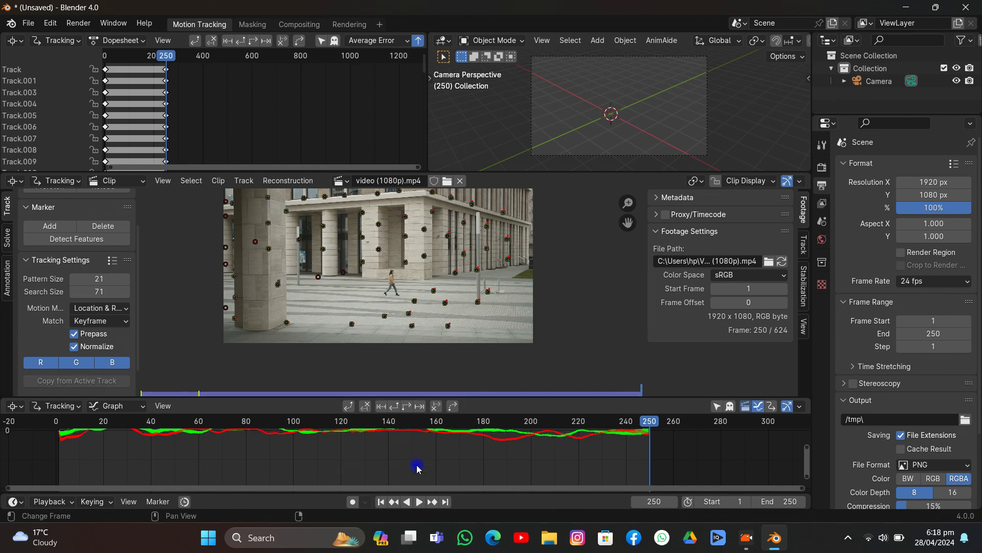
{"action": "scroll", "coordinate": [444, 278], "scroll_direction": "up", "scroll_amount": 3}
{"action": "scroll", "coordinate": [359, 244], "scroll_direction": "down", "scroll_amount": 2}
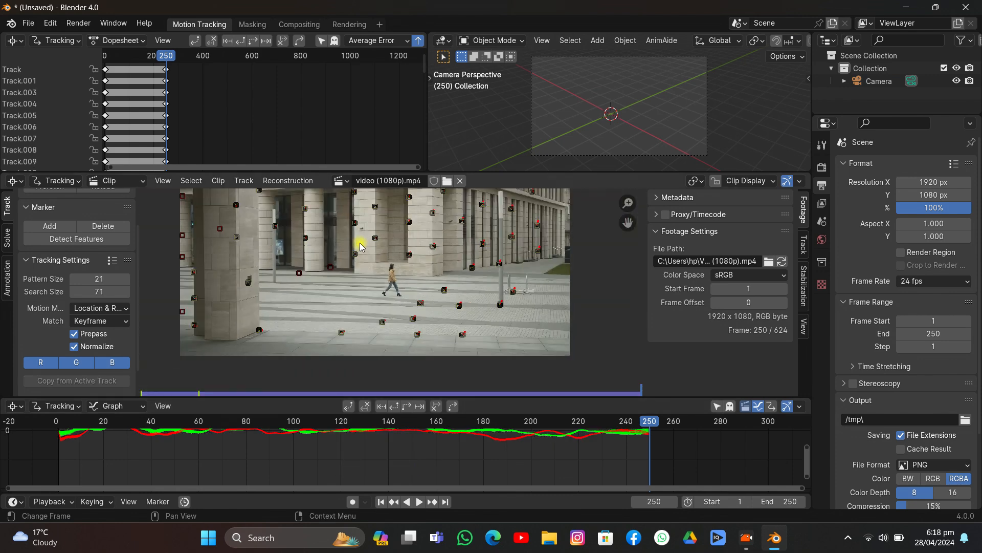
{"action": "middle_click_drag", "start_coordinate": [363, 247], "coordinate": [387, 283]}
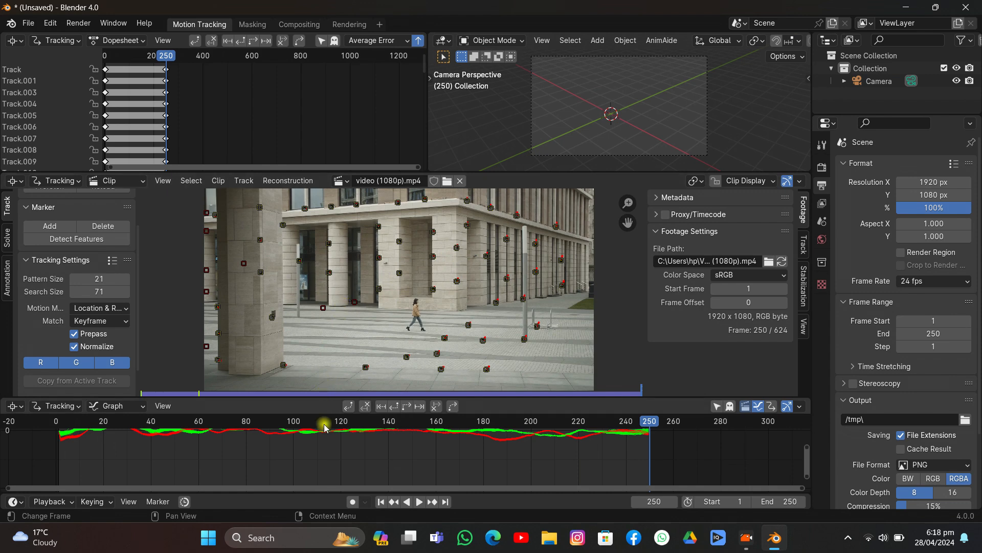
{"action": "middle_click_drag", "start_coordinate": [324, 424], "coordinate": [338, 458]}
Solve the camera motion with automatic keyframe selection, refining focal length, optical center and radial distortion
{"action": "left_click", "coordinate": [6, 235]}
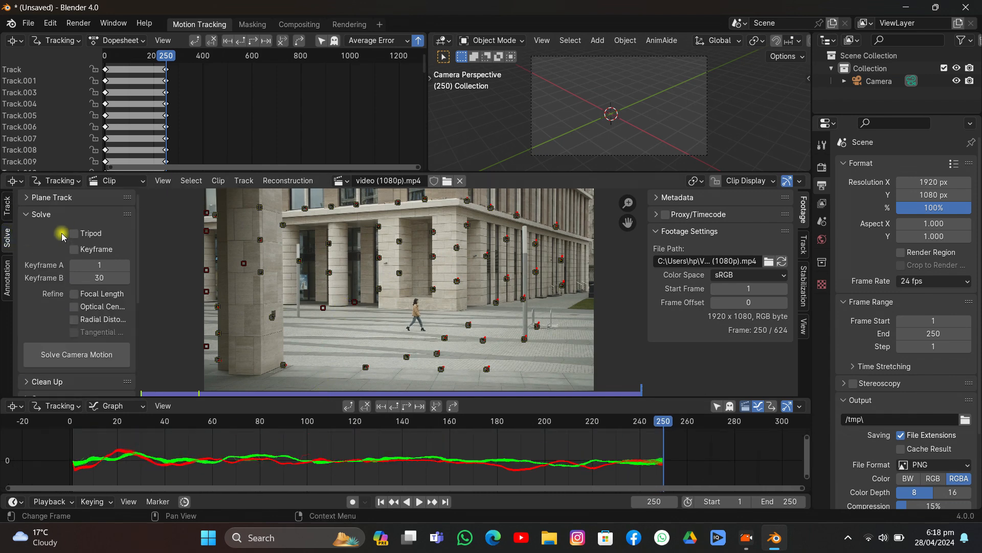
{"action": "left_click", "coordinate": [74, 250]}
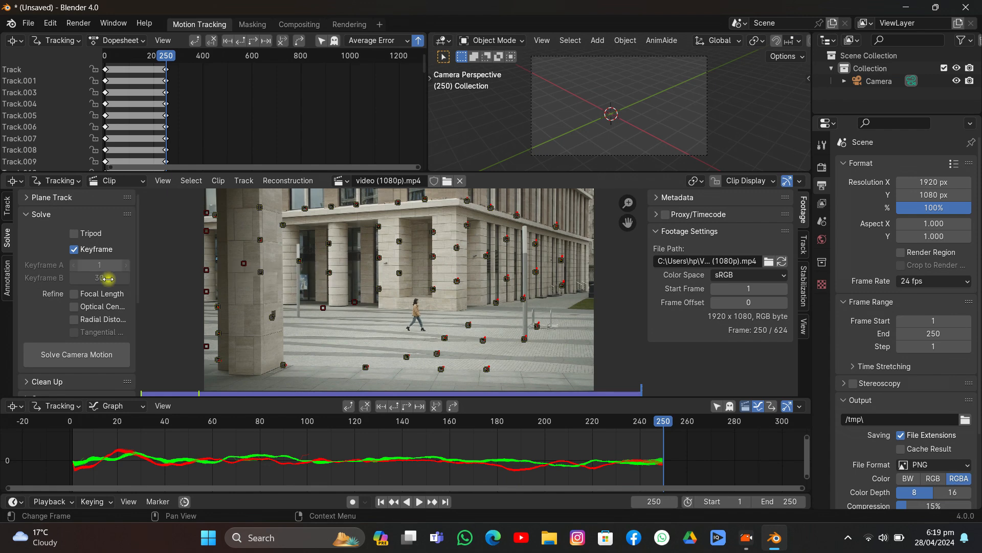
{"action": "left_click", "coordinate": [84, 293]}
{"action": "left_click", "coordinate": [85, 307]}
{"action": "left_click", "coordinate": [93, 319]}
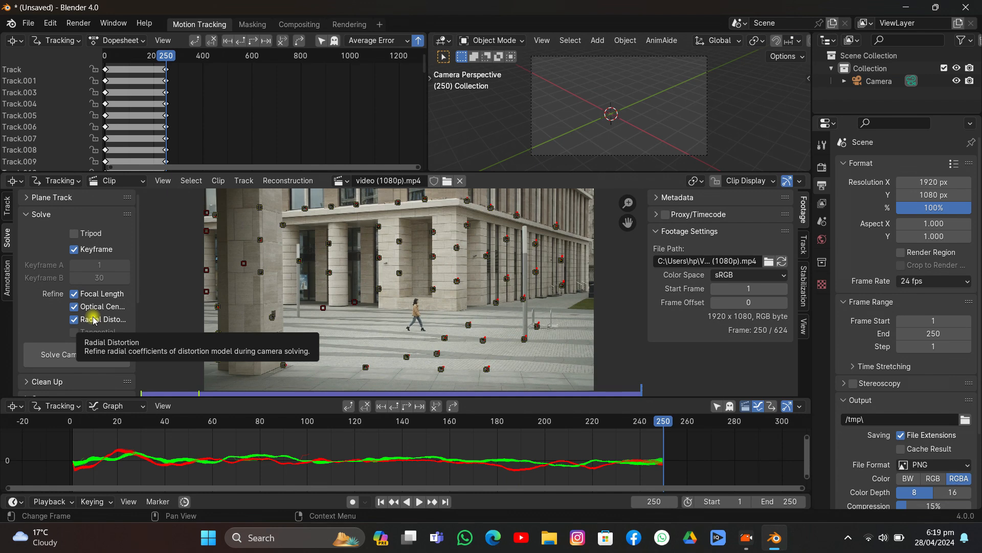
{"action": "left_click", "coordinate": [77, 354]}
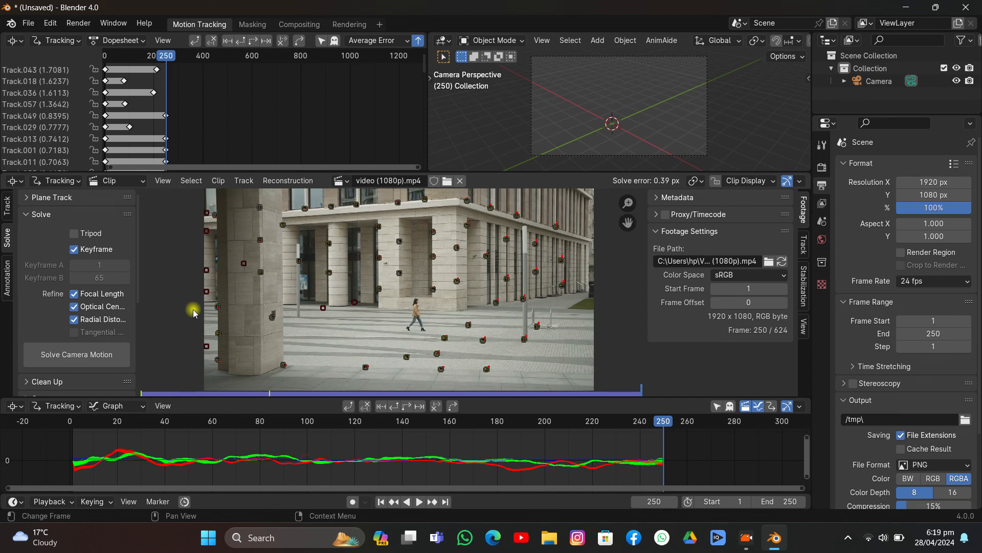
Run Filter Tracks on the solved footage and expand its threshold setting
{"action": "scroll", "coordinate": [85, 318], "scroll_direction": "down", "scroll_amount": 5}
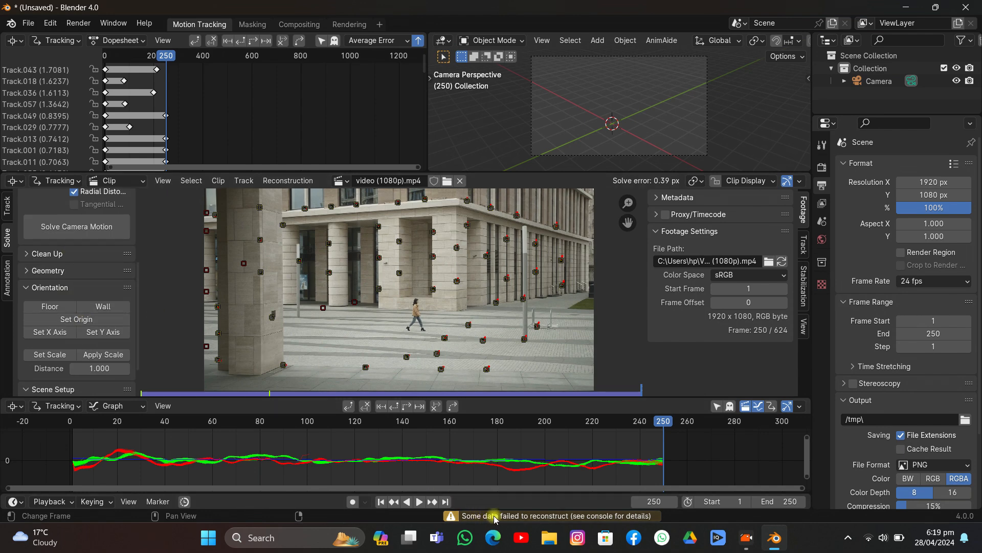
{"action": "left_click", "coordinate": [55, 270]}
{"action": "left_click", "coordinate": [55, 268]}
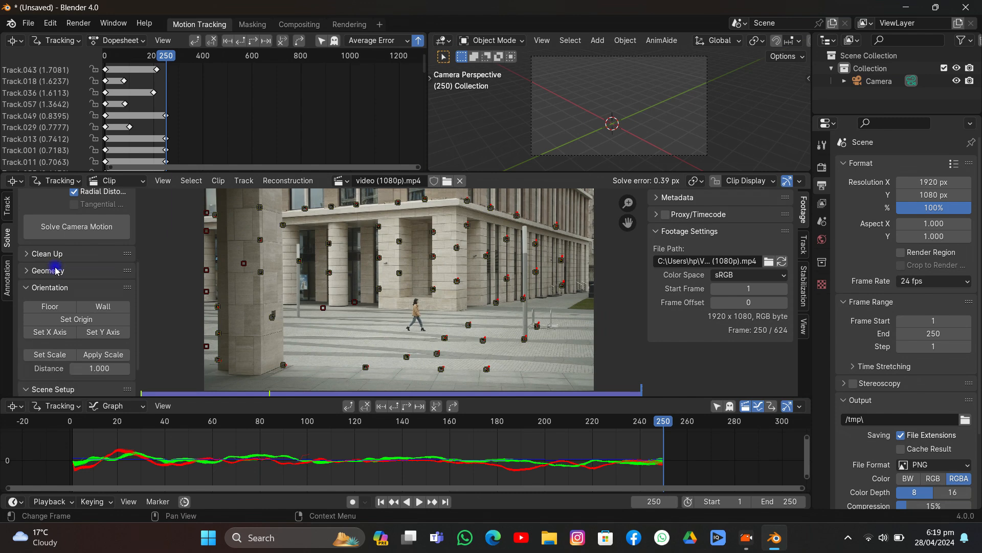
{"action": "left_click", "coordinate": [37, 253]}
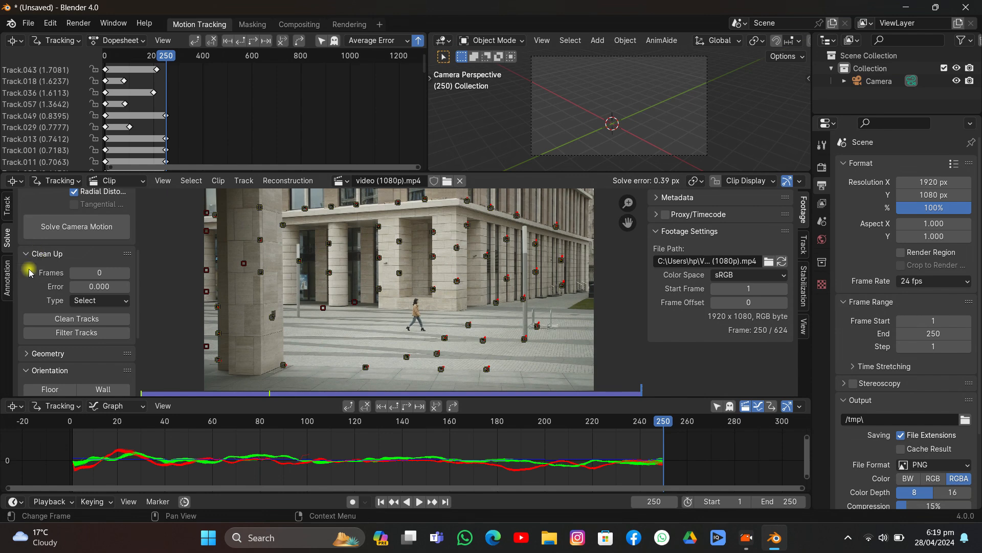
{"action": "left_click", "coordinate": [47, 334]}
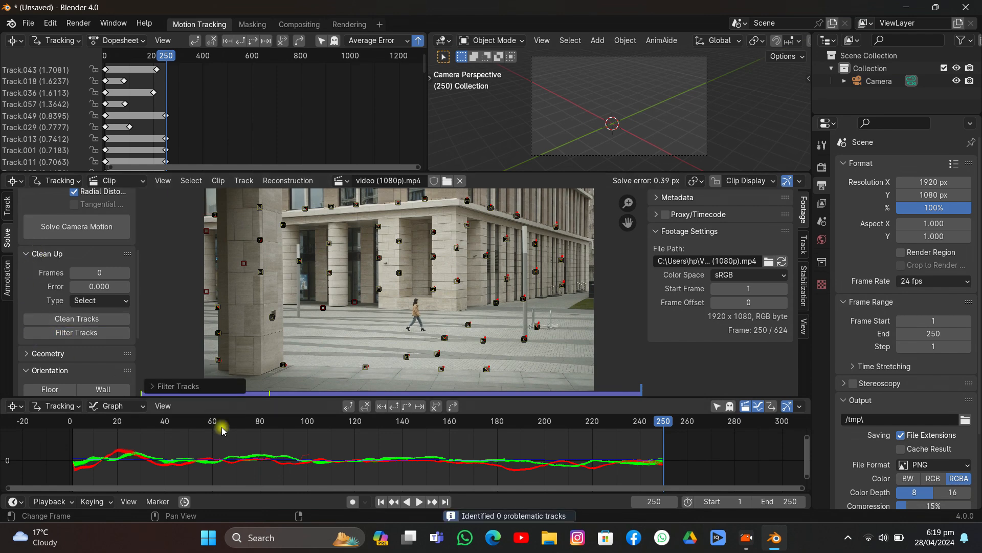
{"action": "left_click", "coordinate": [184, 386]}
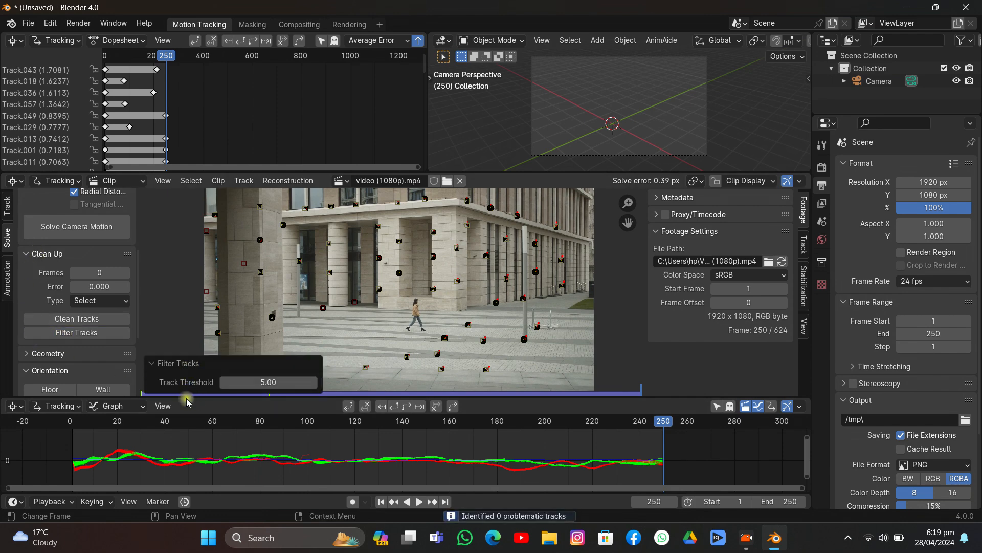
Delete the tracks that Filter Tracks selects with a Track Threshold of about 1.07, and solve the camera motion again
{"action": "left_click", "coordinate": [245, 376]}
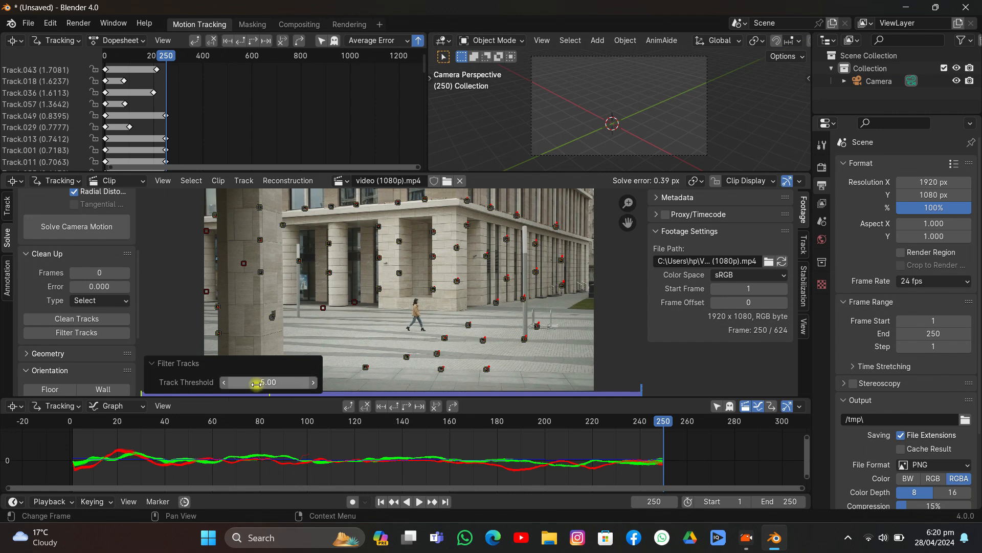
{"action": "type", "text": "4.37"}
{"action": "key", "text": "Return"}
{"action": "left_click", "coordinate": [271, 382]}
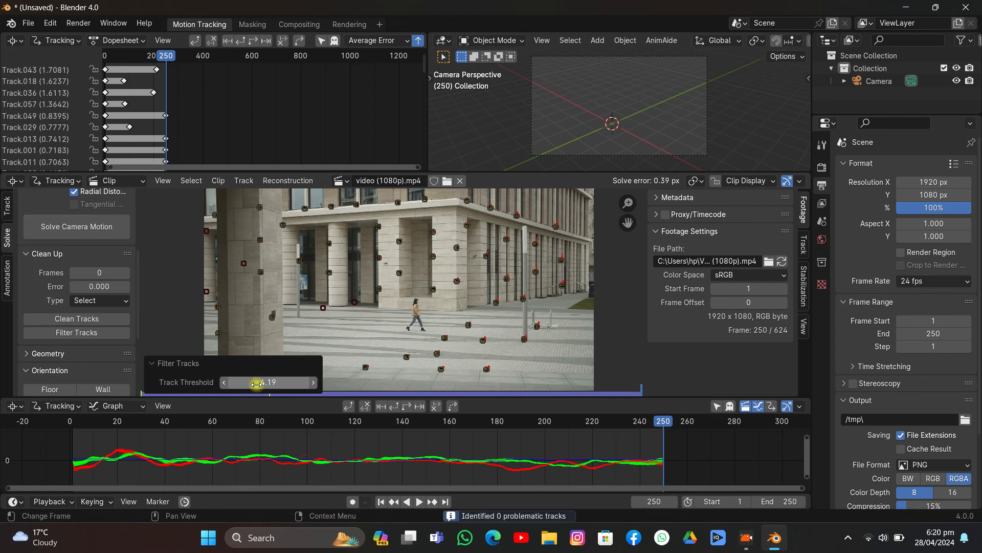
{"action": "type", "text": "3.95"}
{"action": "key", "text": "Return"}
{"action": "left_click_drag", "start_coordinate": [268, 382], "coordinate": [247, 383]}
{"action": "mouse_move", "coordinate": [274, 381]}
{"action": "left_mouse_down"}
{"action": "mouse_move", "coordinate": [234, 380]}
{"action": "mouse_move", "coordinate": [270, 379]}
{"action": "left_mouse_up"}
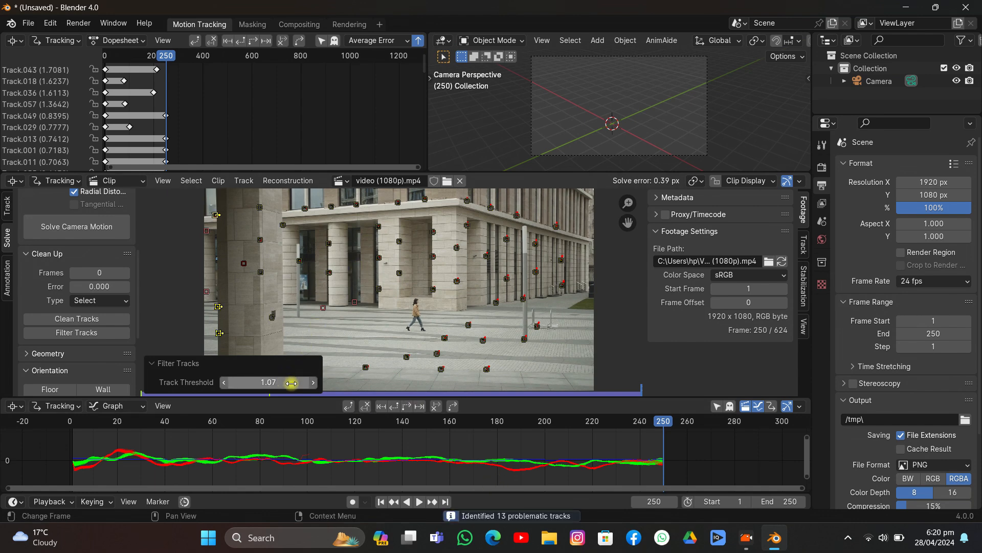
{"action": "key", "text": "x"}
{"action": "left_click", "coordinate": [450, 317]}
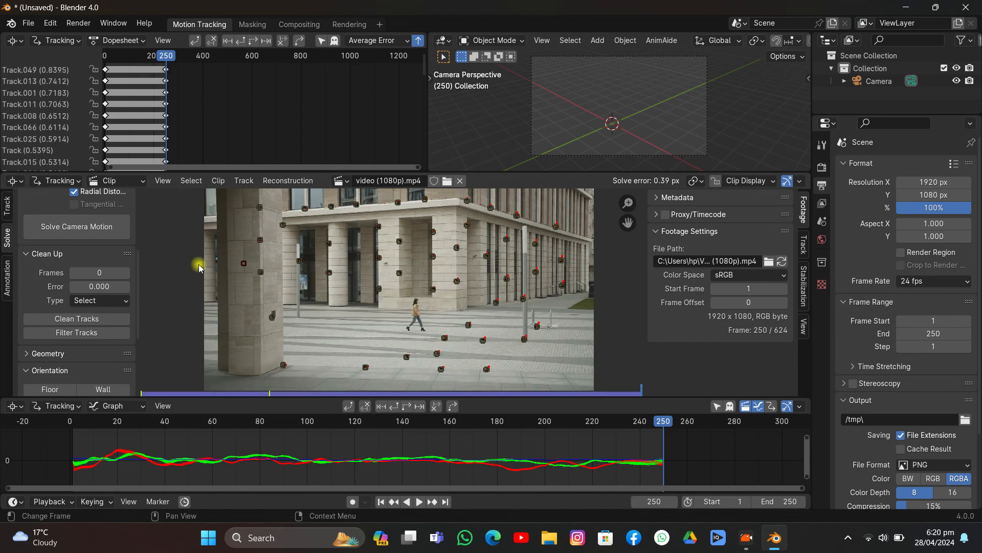
{"action": "left_click", "coordinate": [92, 235]}
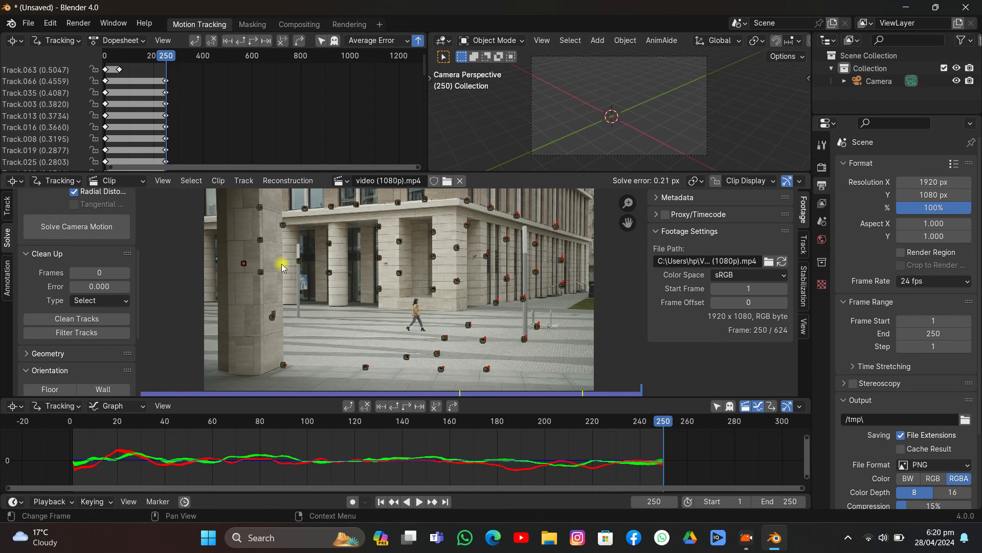
Set the footage as the camera background and set up the tracking scene
{"action": "scroll", "coordinate": [90, 266], "scroll_direction": "down", "scroll_amount": 3}
{"action": "scroll", "coordinate": [90, 267], "scroll_direction": "down", "scroll_amount": 2}
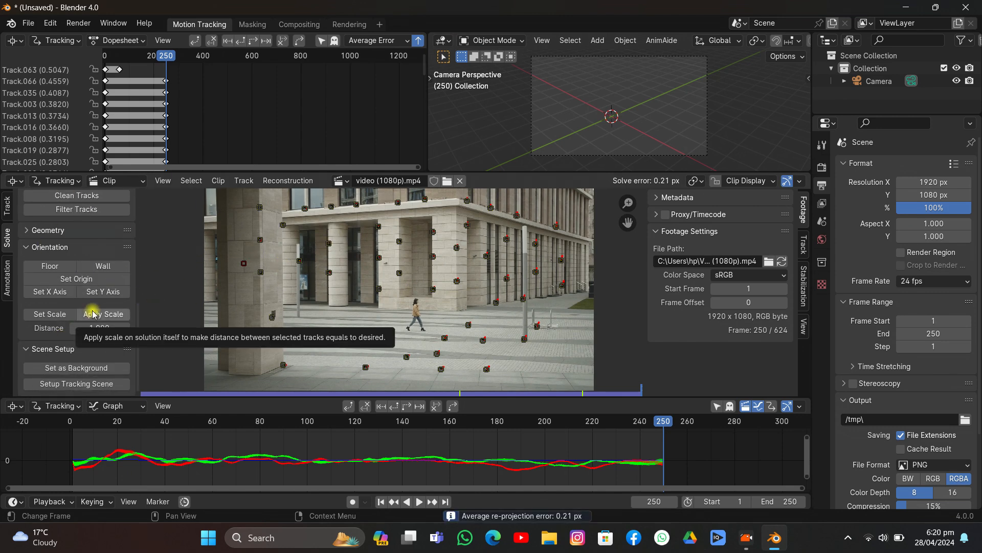
{"action": "left_click", "coordinate": [77, 368]}
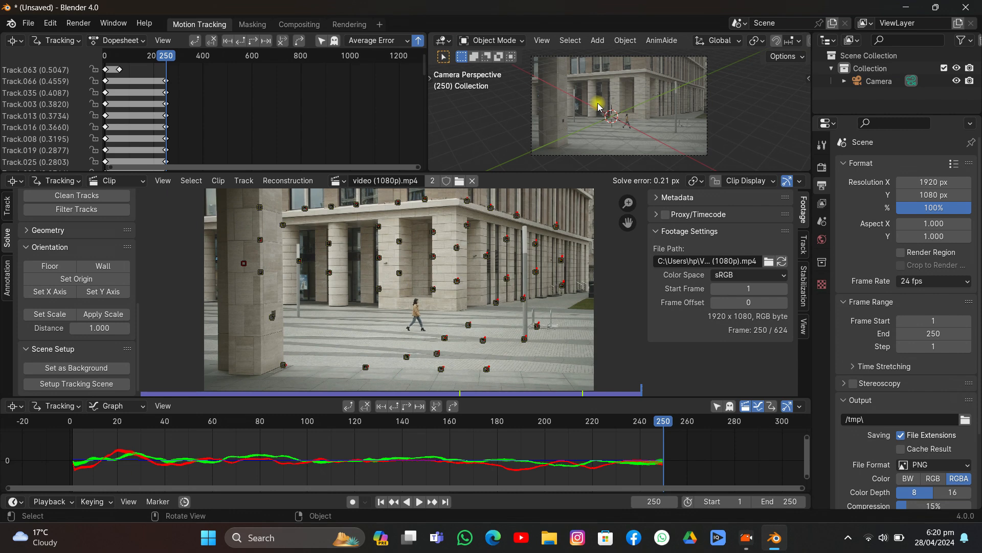
{"action": "left_click", "coordinate": [88, 383]}
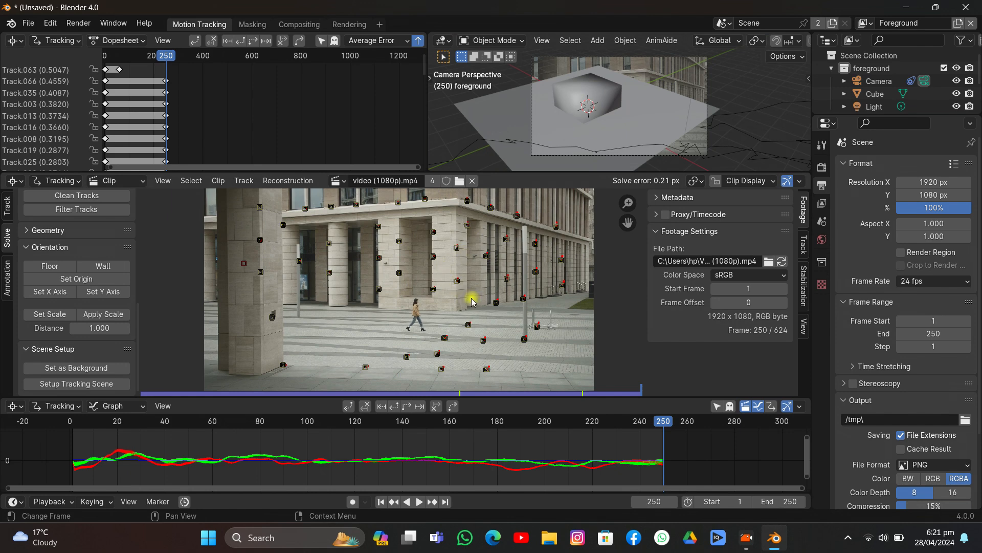
Set the scene origin at the pavement marker to the right of the walking woman, near the lamp post
{"action": "scroll", "coordinate": [473, 297], "scroll_direction": "up", "scroll_amount": 3}
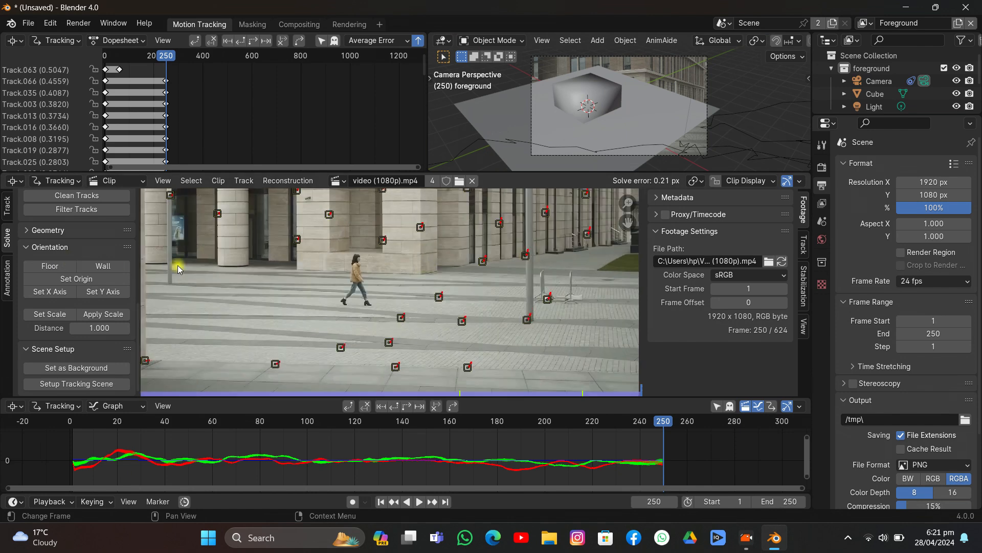
{"action": "left_click", "coordinate": [463, 322]}
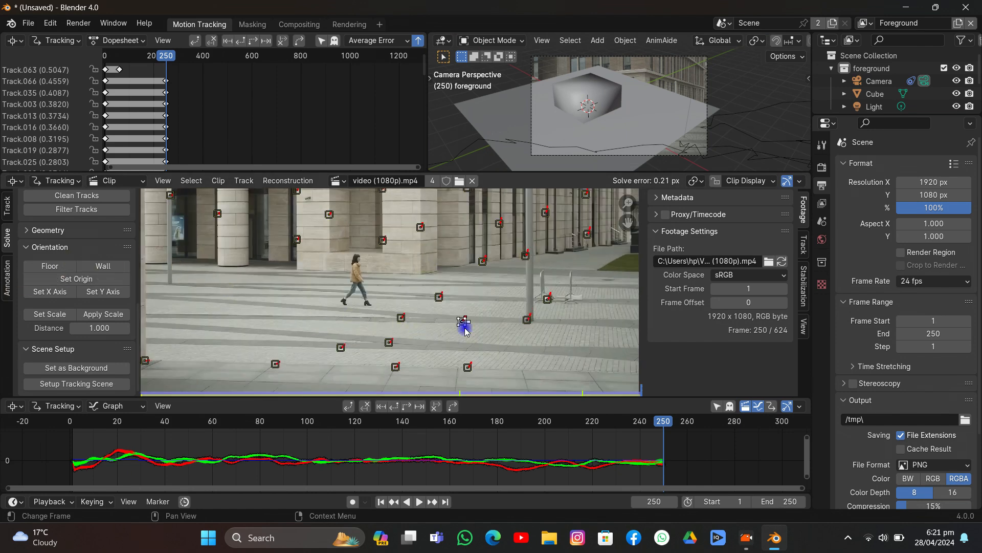
{"action": "left_click", "coordinate": [76, 279]}
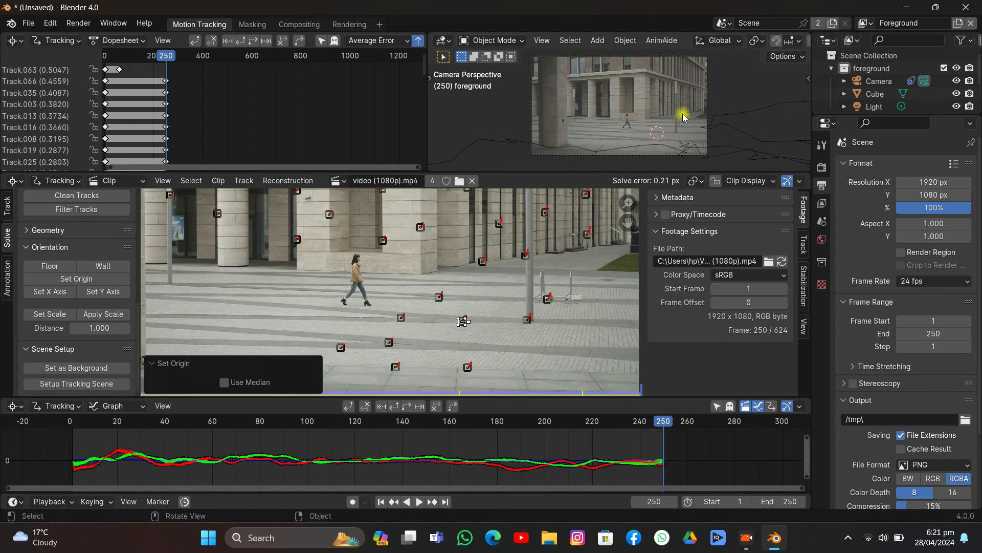
Set the camera's far clipping distance to 10000 m
{"action": "left_click", "coordinate": [706, 106]}
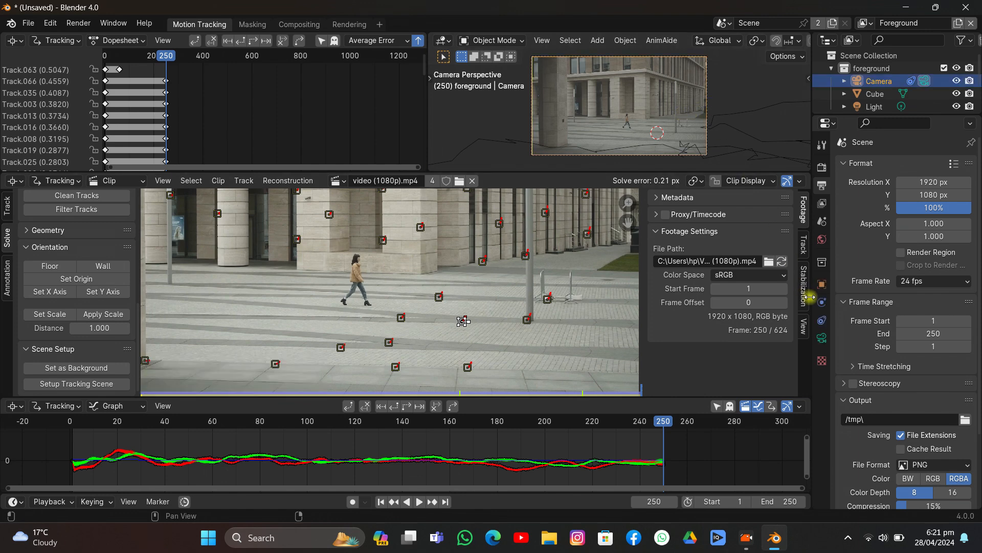
{"action": "left_click", "coordinate": [822, 337]}
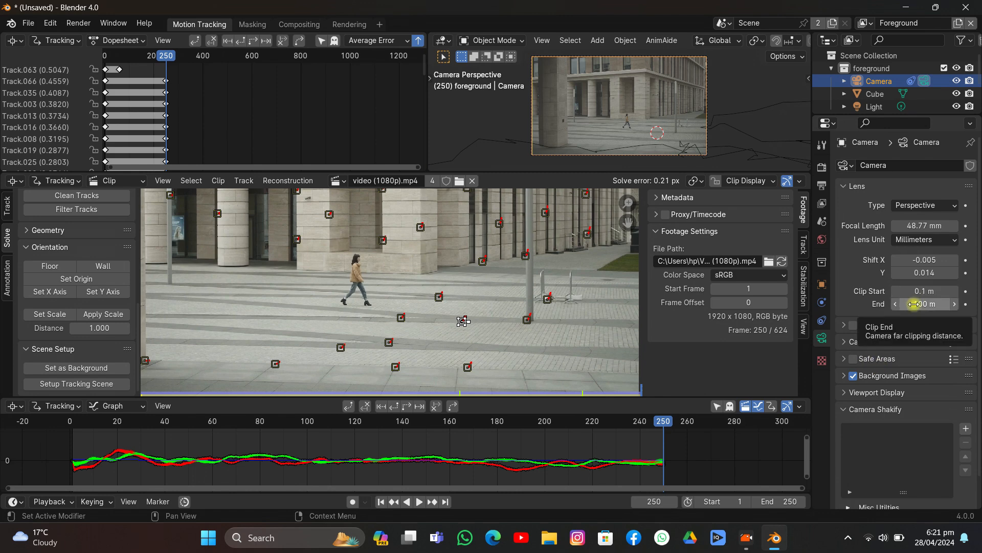
{"action": "left_click_drag", "start_coordinate": [914, 304], "coordinate": [944, 304]}
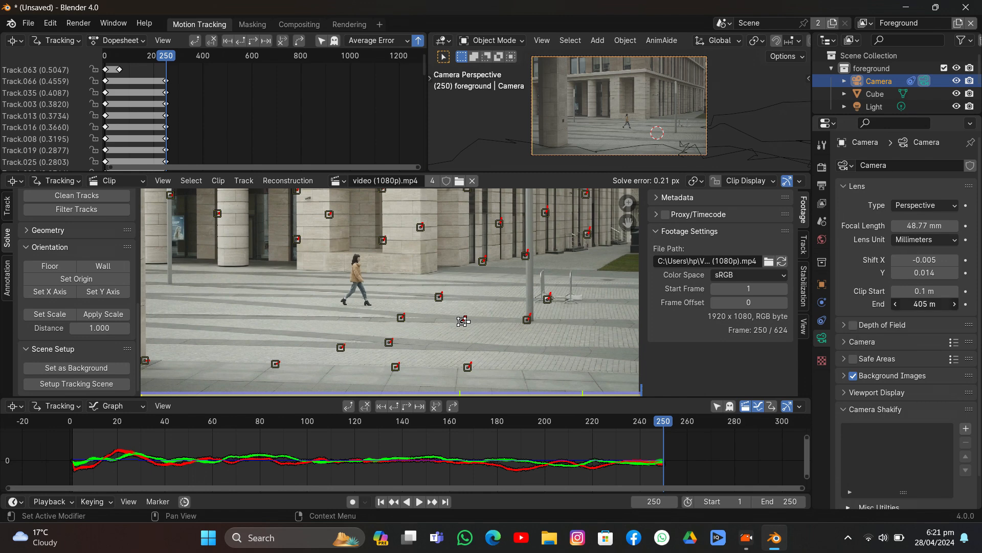
{"action": "left_click", "coordinate": [915, 303]}
{"action": "type", "text": "10000"}
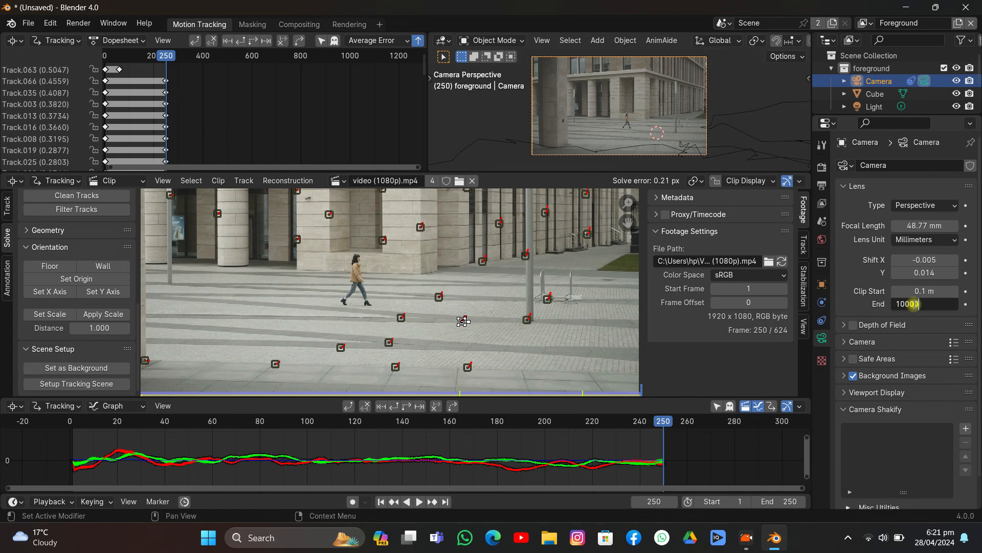
{"action": "key", "text": "Return"}
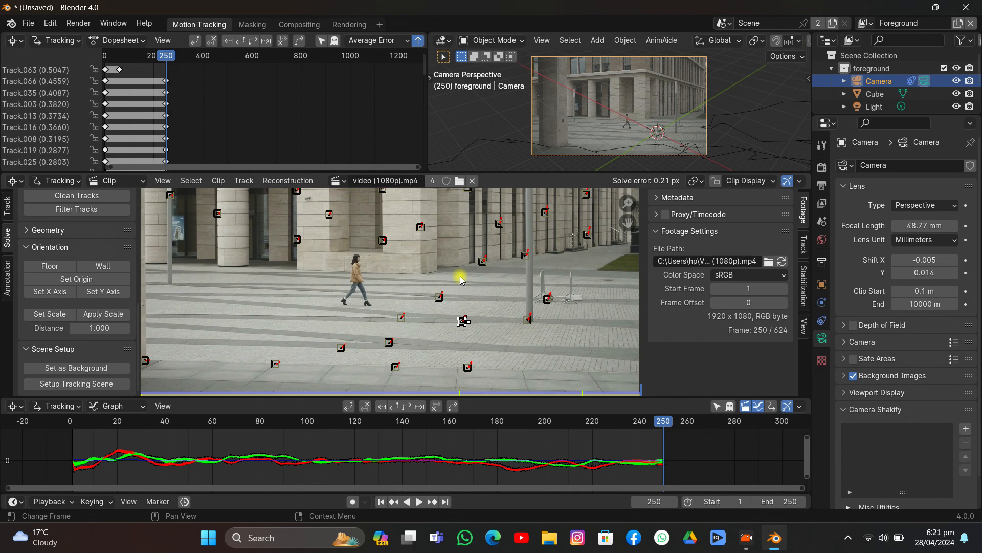
Define the floor plane from the origin marker and the two pavement markers between it and the walking woman
{"action": "left_click", "coordinate": [438, 301], "text": "ctrl"}
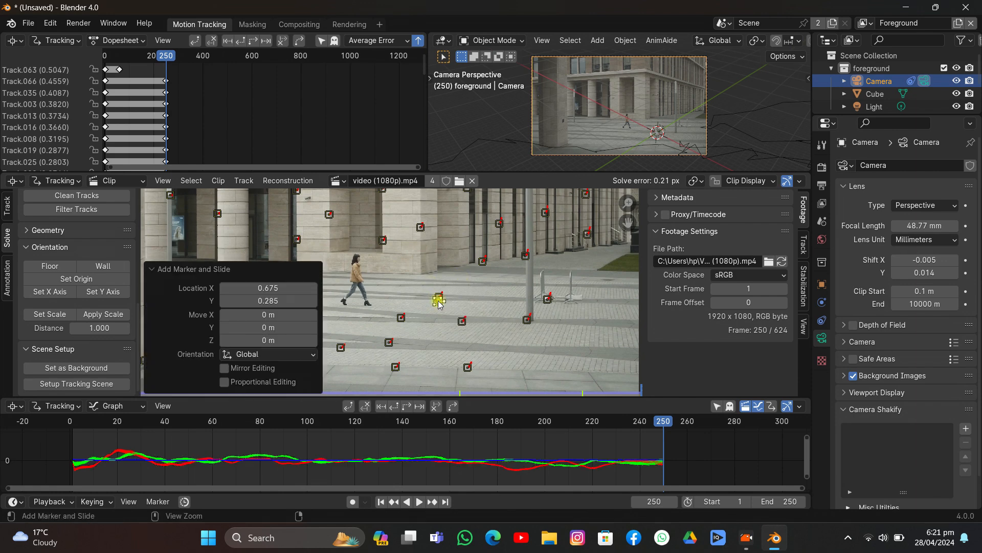
{"action": "key", "text": "ctrl+z"}
{"action": "left_click", "coordinate": [439, 301], "text": "shift"}
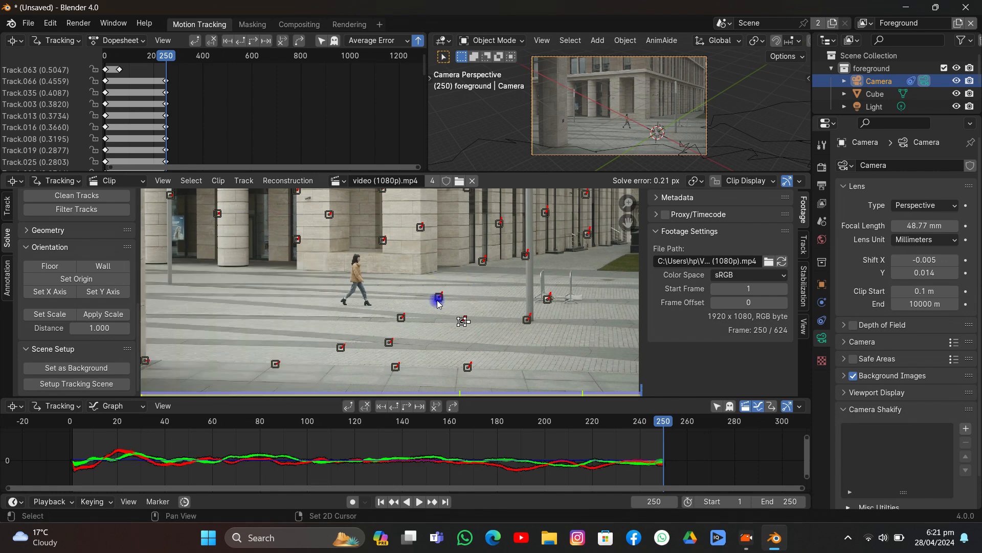
{"action": "left_click", "coordinate": [402, 317], "text": "shift"}
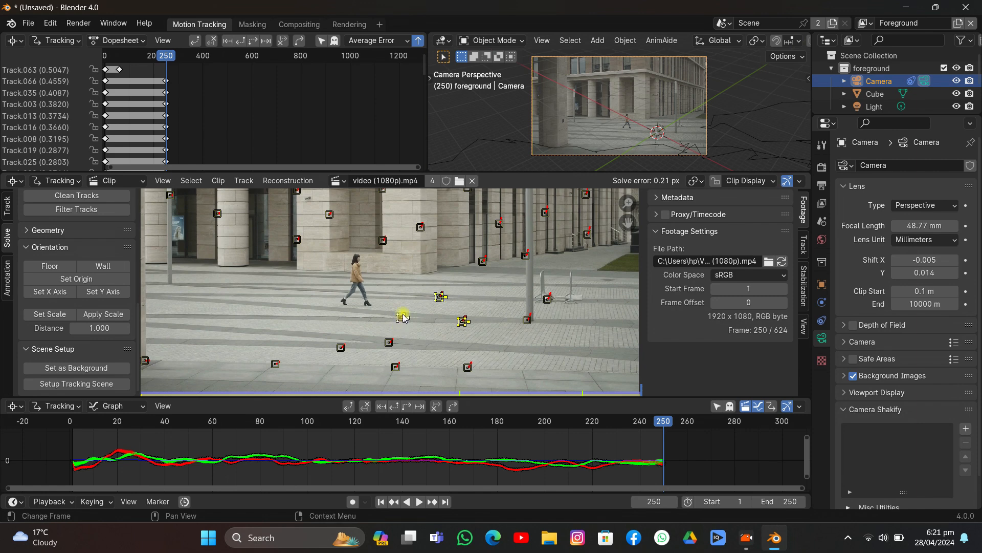
{"action": "left_click", "coordinate": [57, 266]}
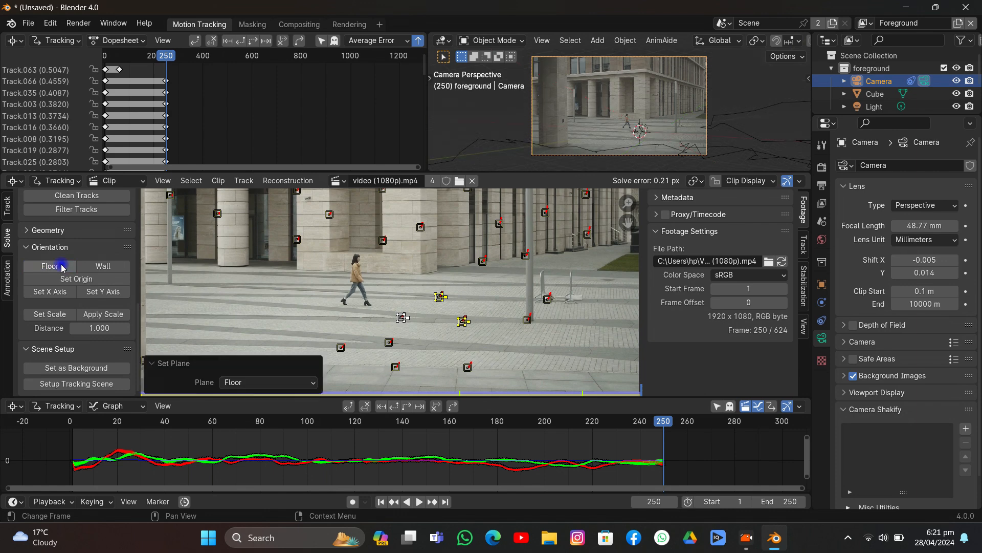
{"action": "scroll", "coordinate": [652, 125], "scroll_direction": "up", "scroll_amount": 2}
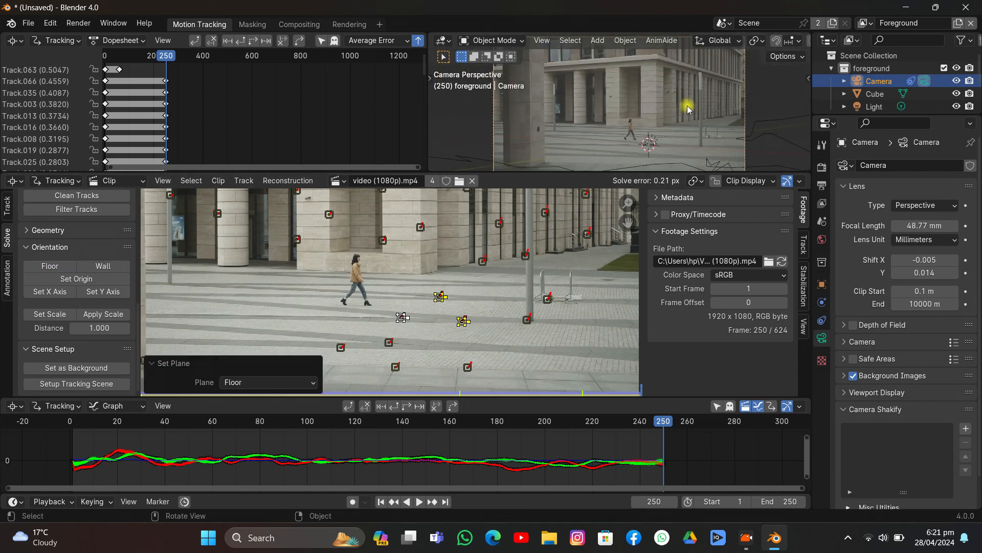
{"action": "scroll", "coordinate": [661, 94], "scroll_direction": "down", "scroll_amount": 2}
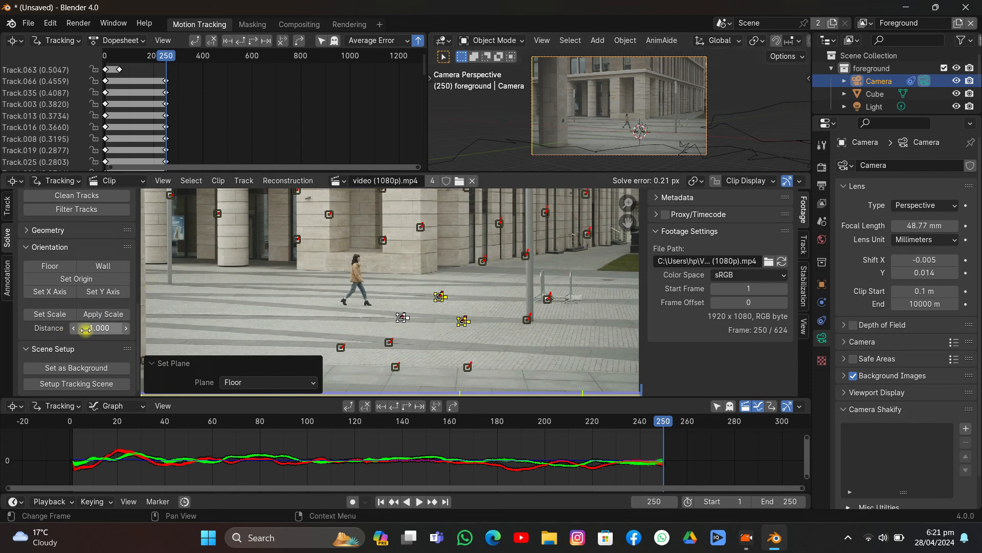
Set the scene scale from the origin marker and the pavement marker just behind it, using a distance of 1
{"action": "left_click", "coordinate": [404, 293]}
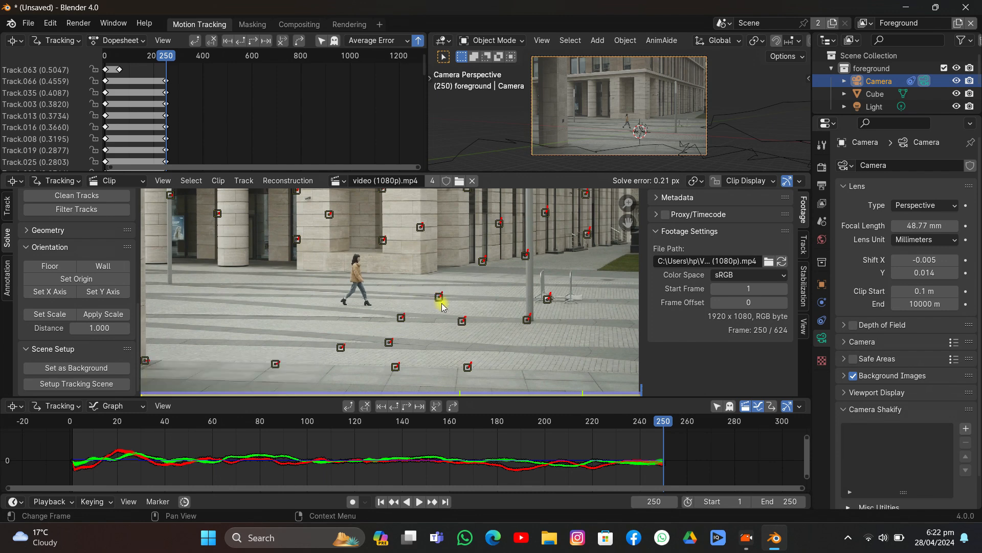
{"action": "left_click", "coordinate": [442, 306]}
{"action": "left_click", "coordinate": [457, 327], "text": "shift"}
{"action": "left_click", "coordinate": [50, 314]}
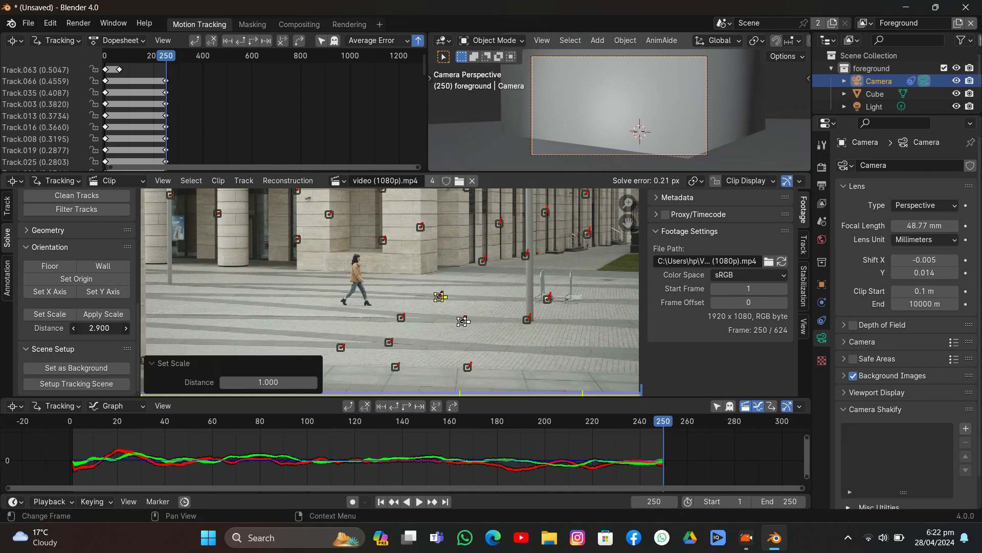
Increase the scale distance between the two selected pavement markers in stages and set the scene scale with a distance of 25.8
{"action": "left_click_drag", "start_coordinate": [105, 325], "coordinate": [114, 325]}
{"action": "left_click", "coordinate": [65, 310]}
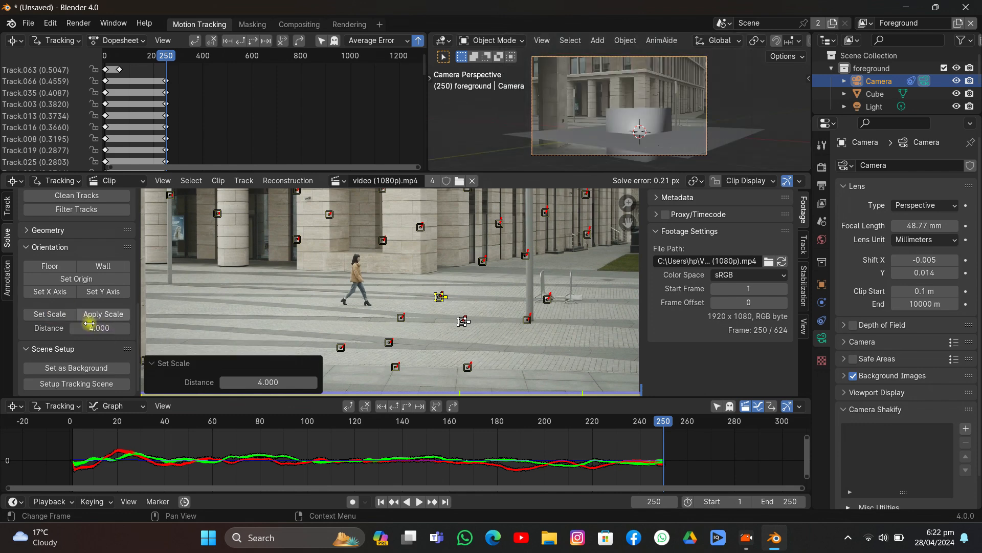
{"action": "left_click_drag", "start_coordinate": [57, 327], "coordinate": [105, 328]}
{"action": "left_click", "coordinate": [49, 314]}
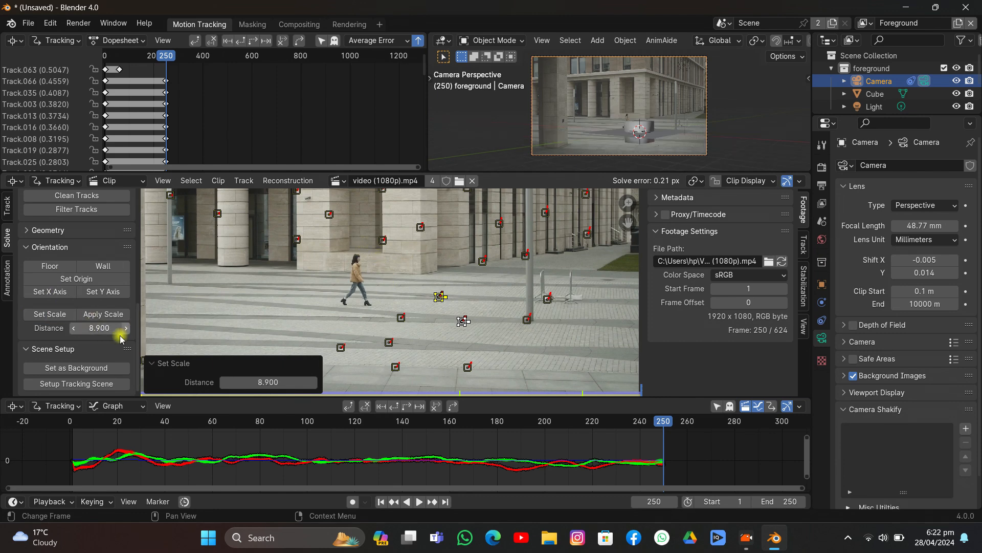
{"action": "left_click_drag", "start_coordinate": [102, 328], "coordinate": [104, 327]}
{"action": "left_click", "coordinate": [50, 313]}
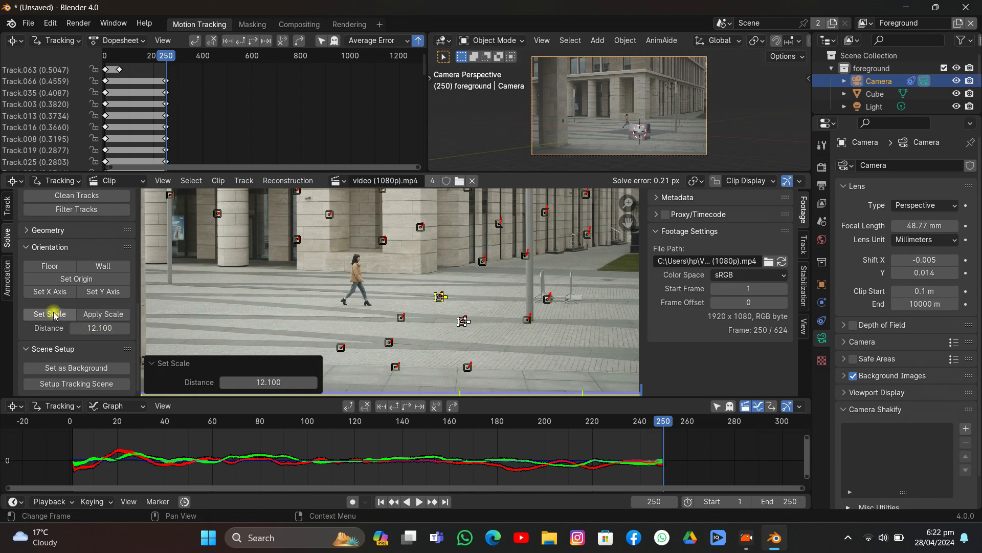
{"action": "left_click_drag", "start_coordinate": [99, 328], "coordinate": [120, 328]}
{"action": "left_click", "coordinate": [48, 313]}
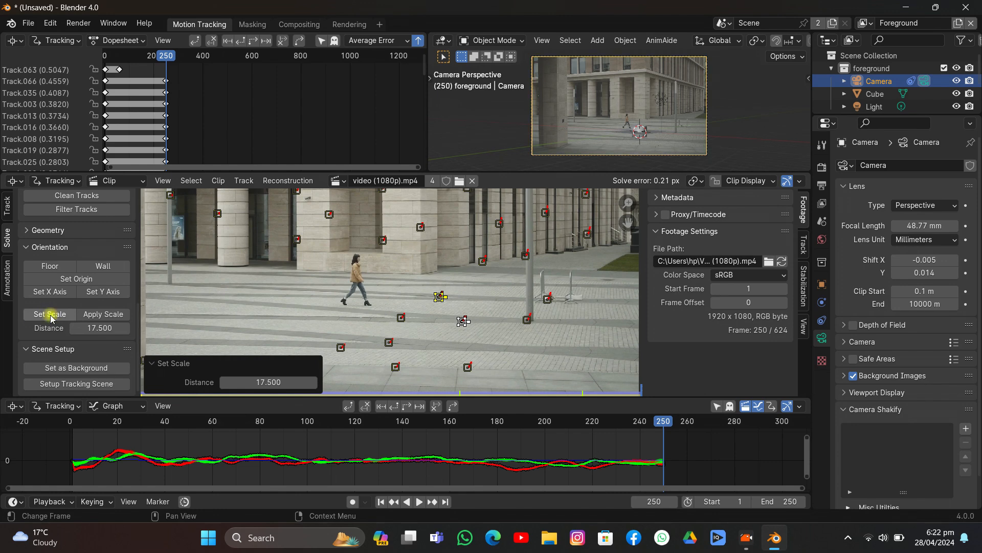
{"action": "scroll", "coordinate": [677, 100], "scroll_direction": "up", "scroll_amount": 3}
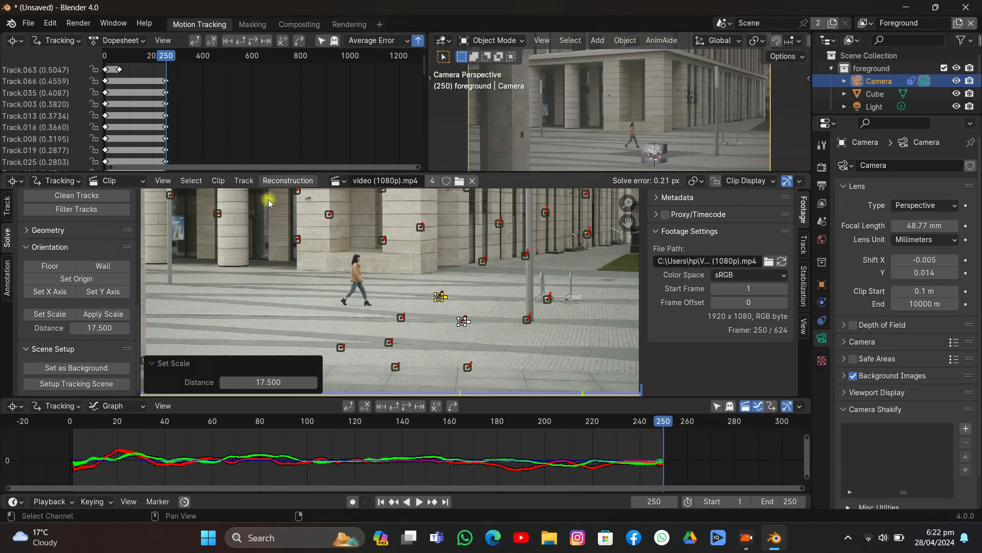
{"action": "left_click_drag", "start_coordinate": [99, 328], "coordinate": [105, 328]}
{"action": "left_click", "coordinate": [48, 314]}
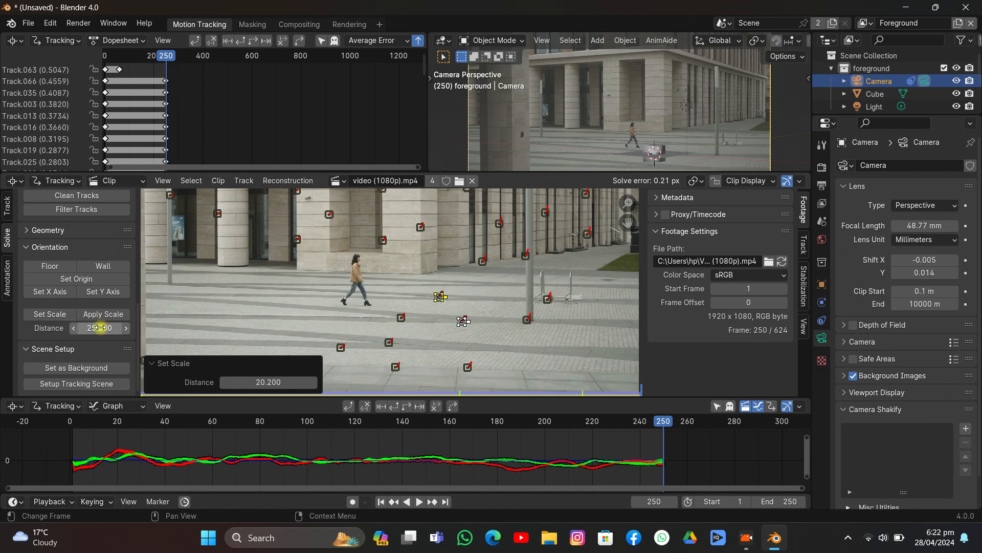
{"action": "left_click", "coordinate": [51, 314]}
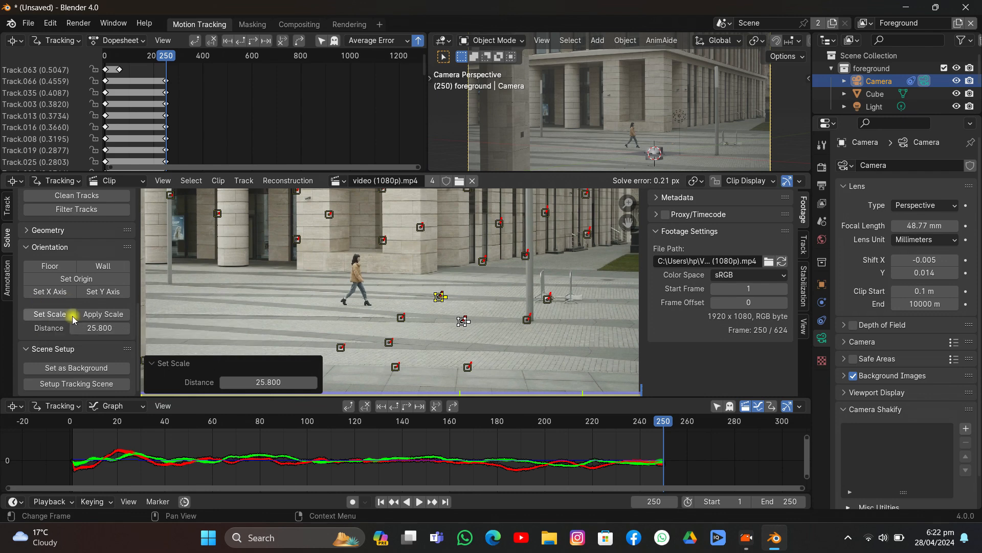
Add a general Layout workspace and look at the scene through the camera
{"action": "left_click", "coordinate": [380, 24]}
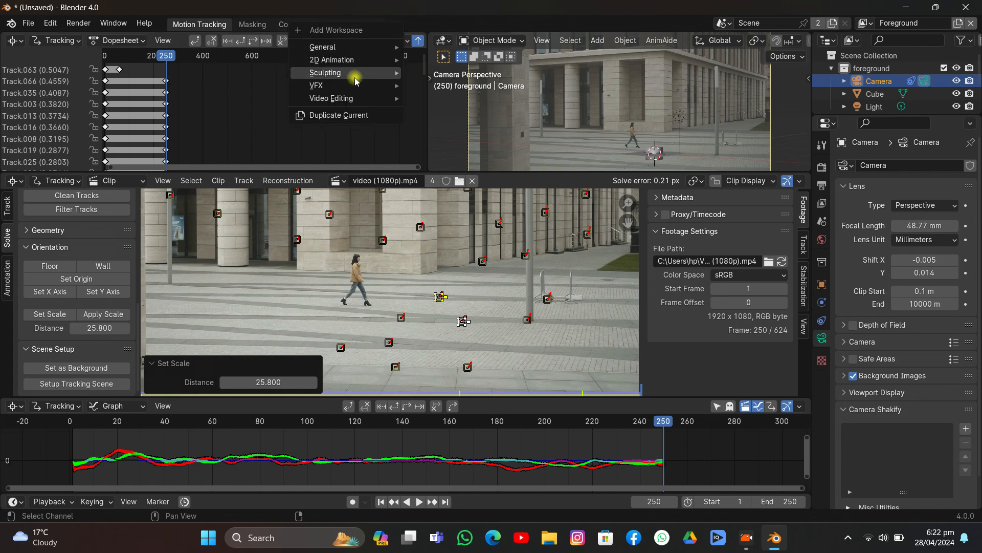
{"action": "mouse_move", "coordinate": [347, 51]}
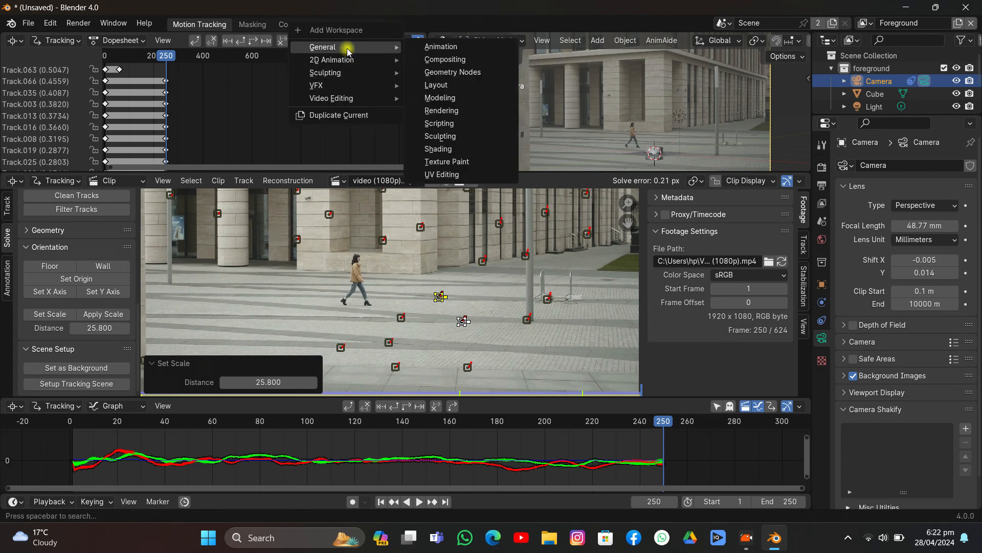
{"action": "left_click", "coordinate": [444, 85]}
{"action": "left_click", "coordinate": [796, 169]}
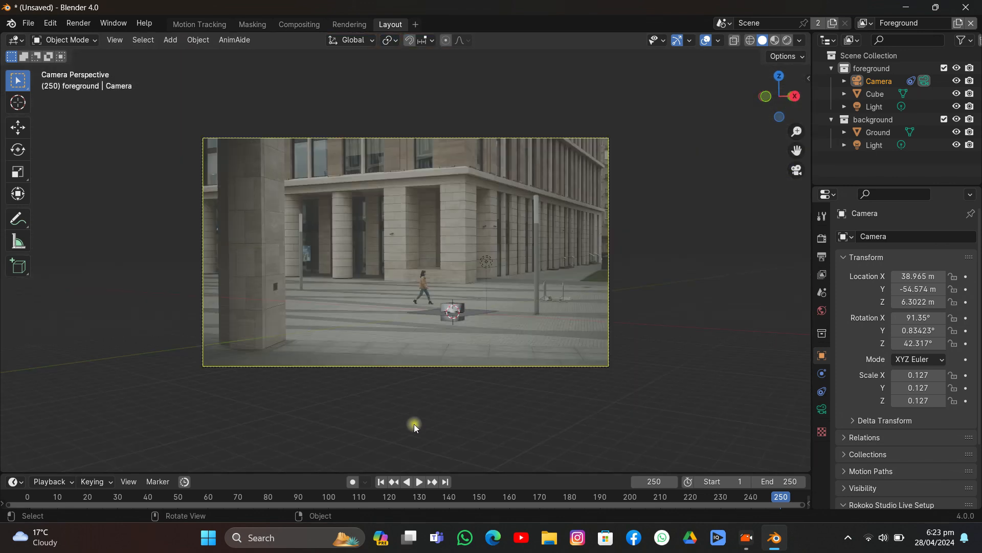
Play the animation from the first frame in camera view to check how well the cube sticks to the pavement
{"action": "left_click_drag", "start_coordinate": [344, 467], "coordinate": [340, 435]}
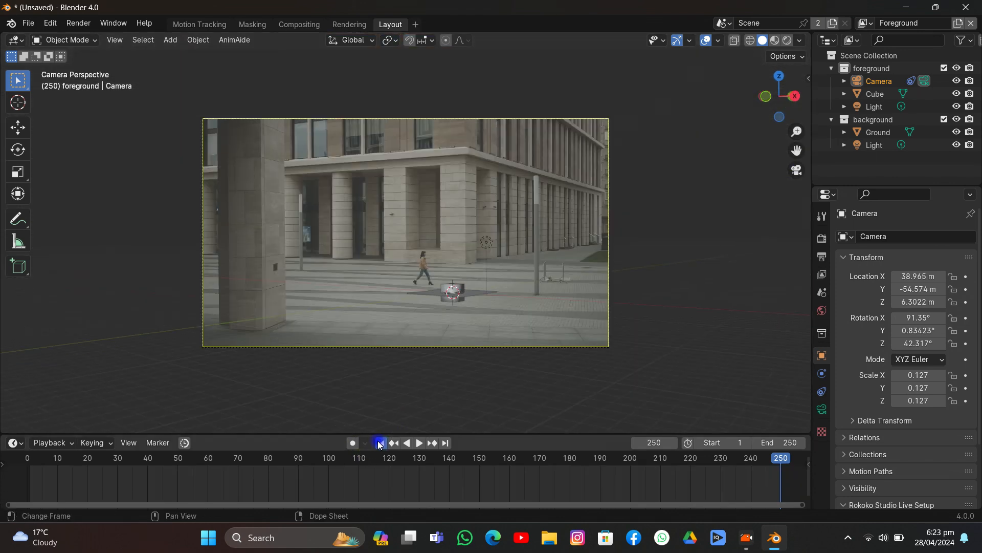
{"action": "left_click", "coordinate": [378, 443]}
{"action": "left_click", "coordinate": [419, 443]}
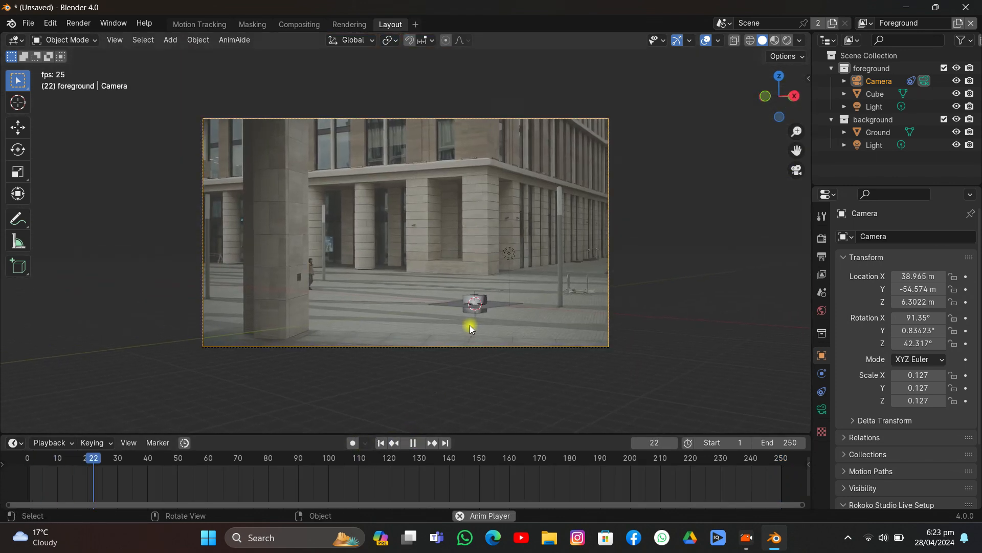
{"action": "key", "text": "Home"}
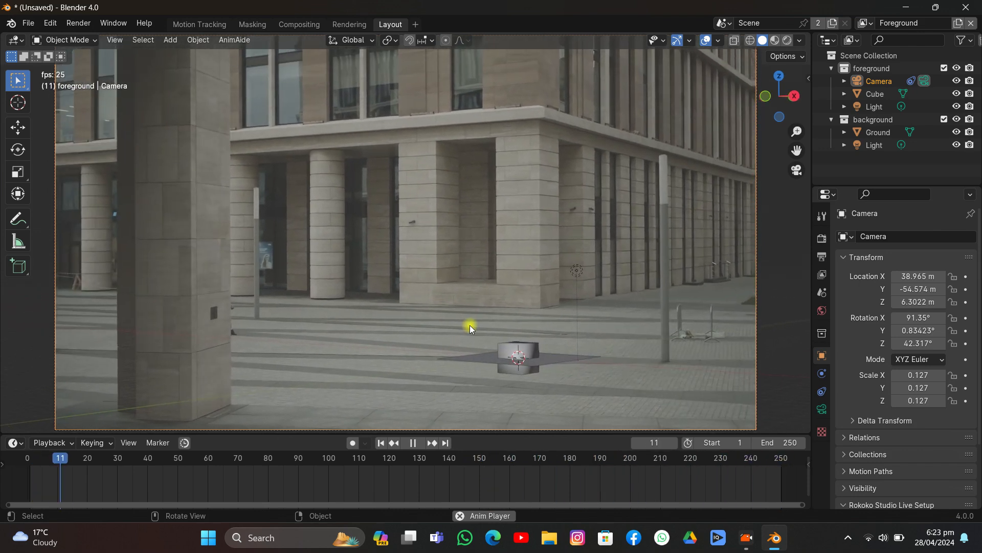
{"action": "key", "text": "space"}
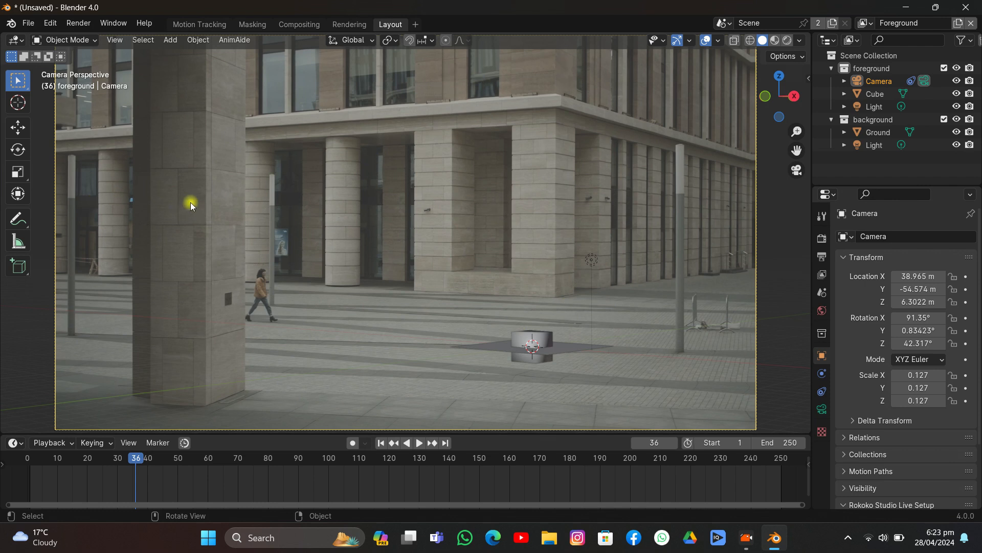
Delete the cube and the ground plane that the tracking scene setup placed at the origin
{"action": "left_click", "coordinate": [532, 339]}
{"action": "key", "text": "x"}
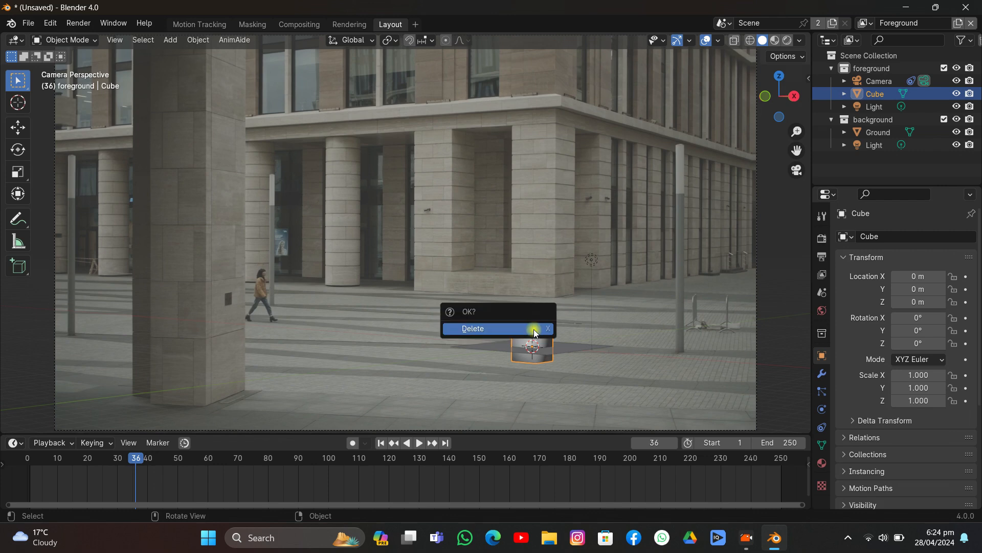
{"action": "left_click", "coordinate": [534, 330]}
{"action": "left_click", "coordinate": [544, 340]}
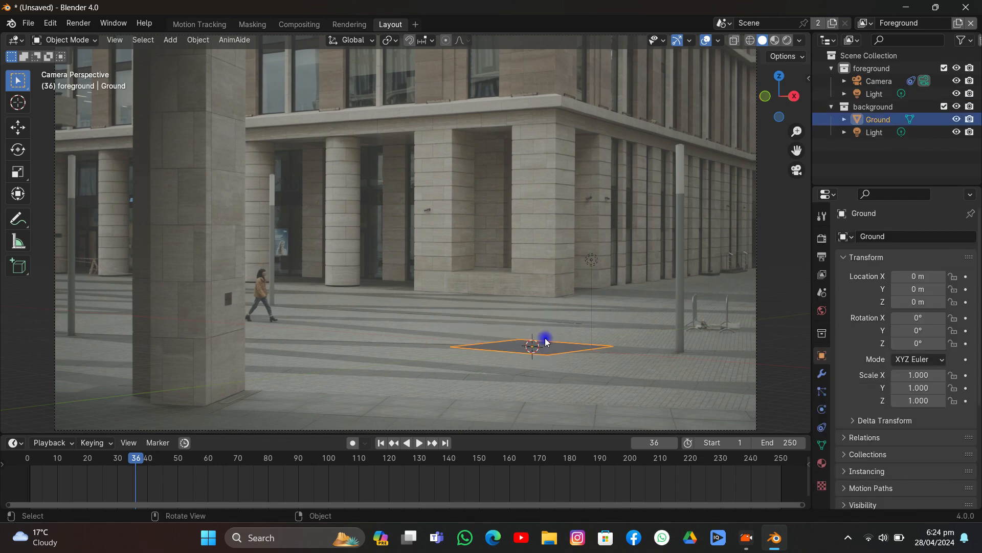
{"action": "key", "text": "x"}
{"action": "left_click", "coordinate": [544, 338]}
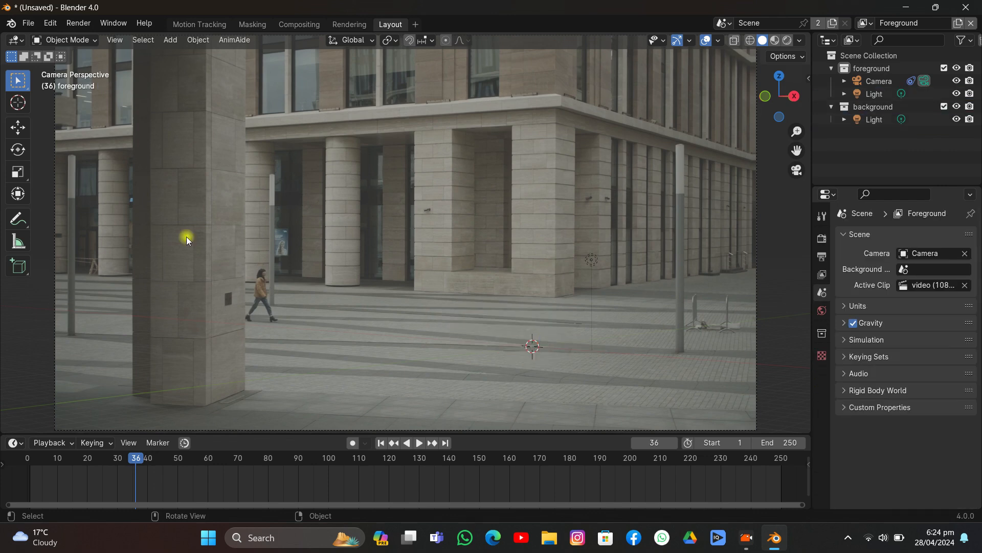
Add a mesh plane at the origin and scale it up uniformly to about 11.15
{"action": "left_click", "coordinate": [169, 40]}
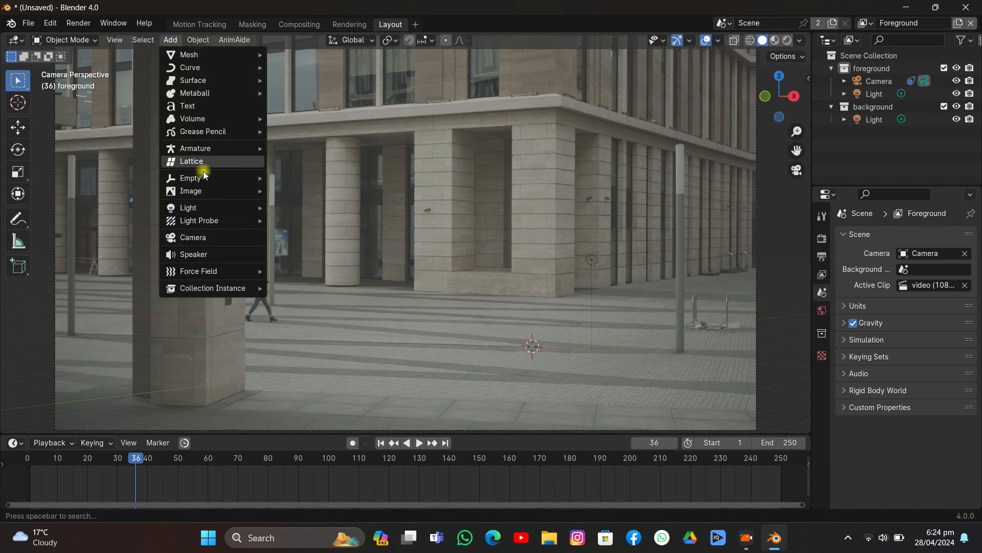
{"action": "mouse_move", "coordinate": [222, 54]}
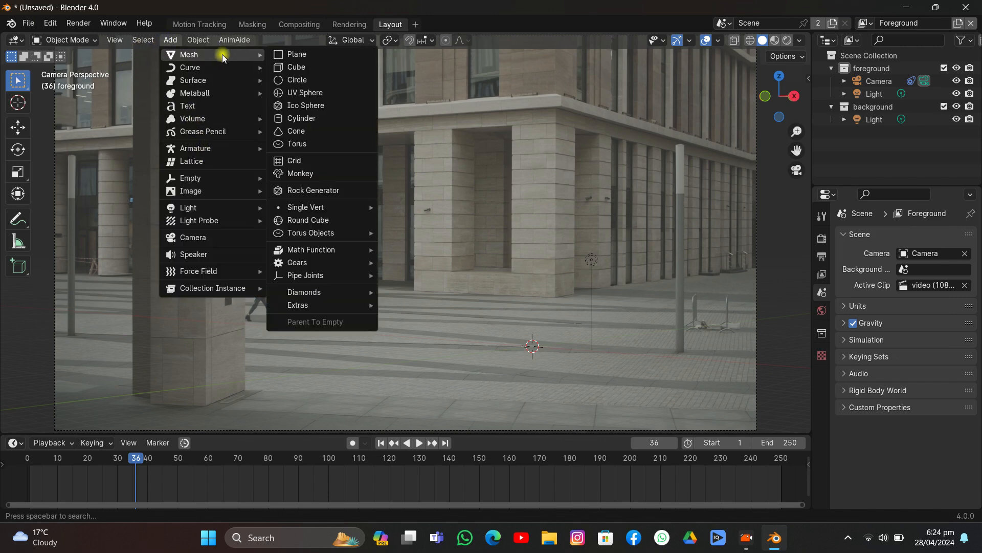
{"action": "left_click", "coordinate": [285, 52]}
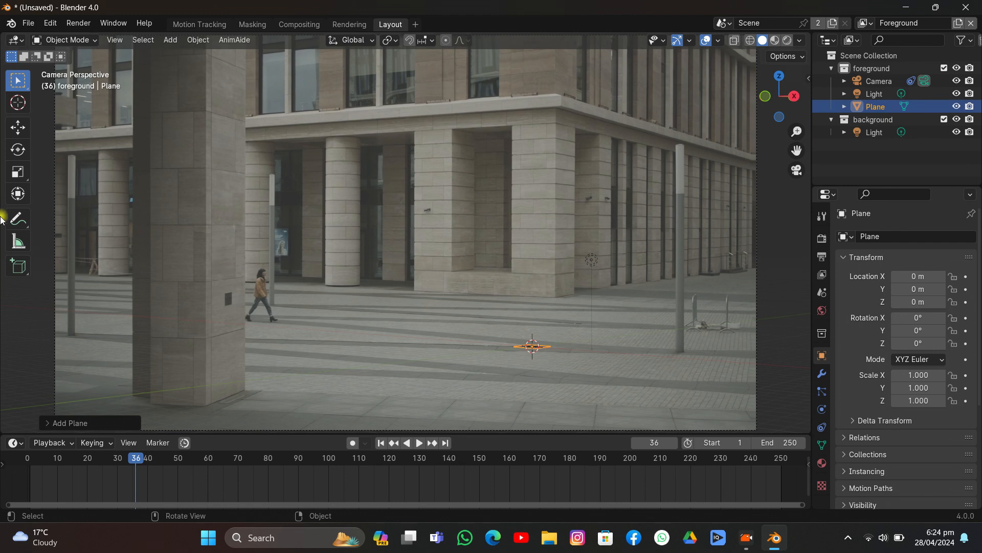
{"action": "left_click", "coordinate": [18, 172]}
{"action": "mouse_move", "coordinate": [516, 381]}
{"action": "left_mouse_down"}
{"action": "mouse_move", "coordinate": [517, 389]}
{"action": "mouse_move", "coordinate": [518, 140]}
{"action": "mouse_move", "coordinate": [518, 414]}
{"action": "mouse_move", "coordinate": [514, 382]}
{"action": "mouse_move", "coordinate": [523, 377]}
{"action": "left_mouse_up"}
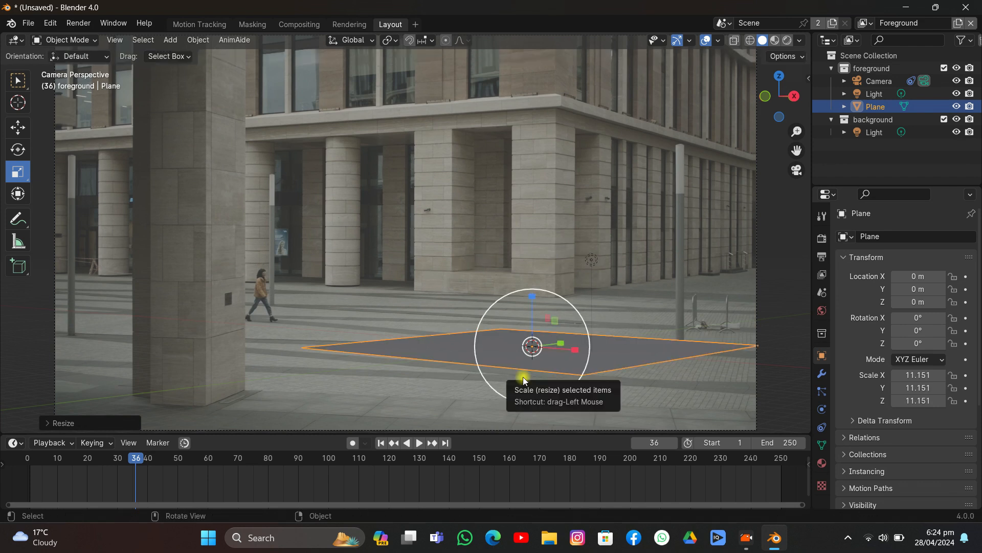
Using Local orientation, rotate the plane to about 23.25° around Z and enlarge it to a scale of about 103.87
{"action": "left_click", "coordinate": [348, 45]}
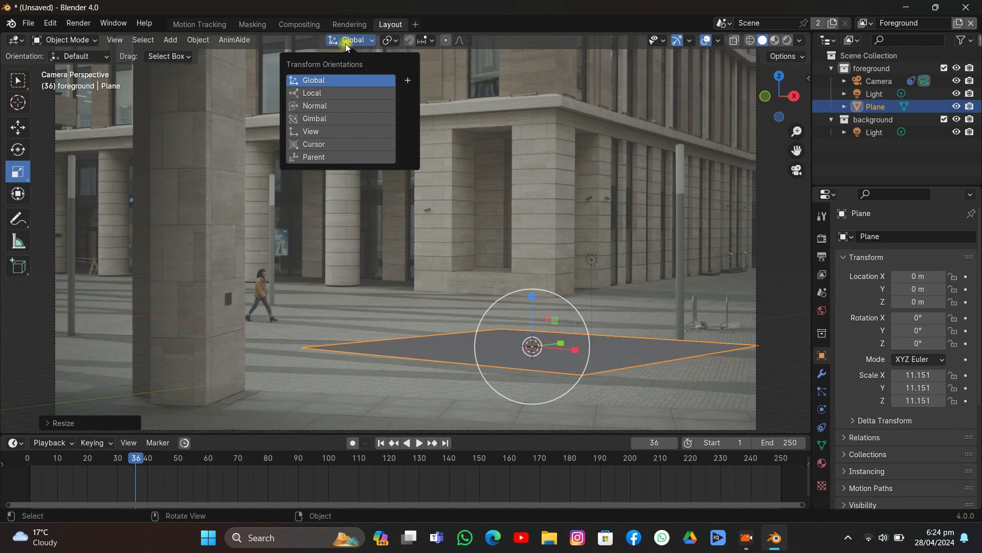
{"action": "left_click", "coordinate": [342, 92]}
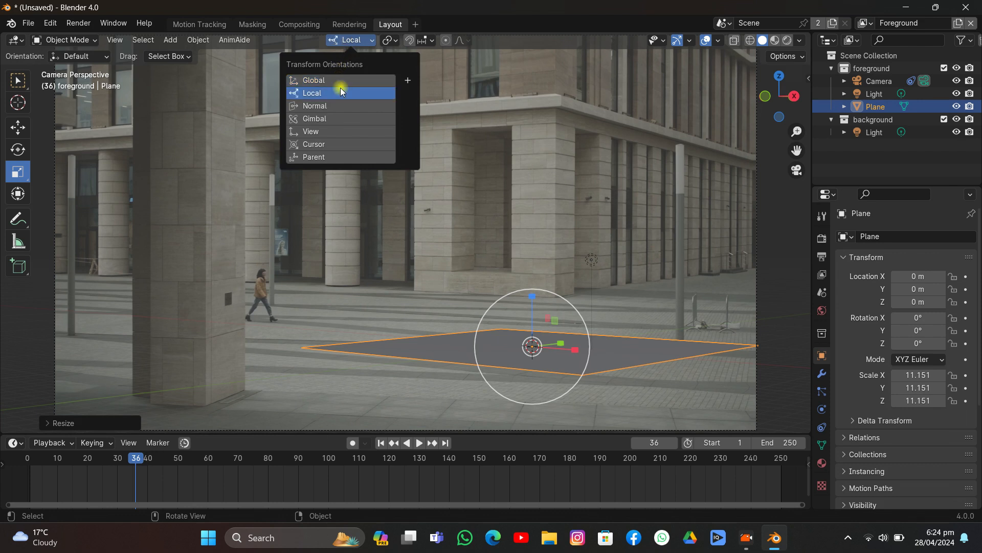
{"action": "left_click", "coordinate": [18, 150]}
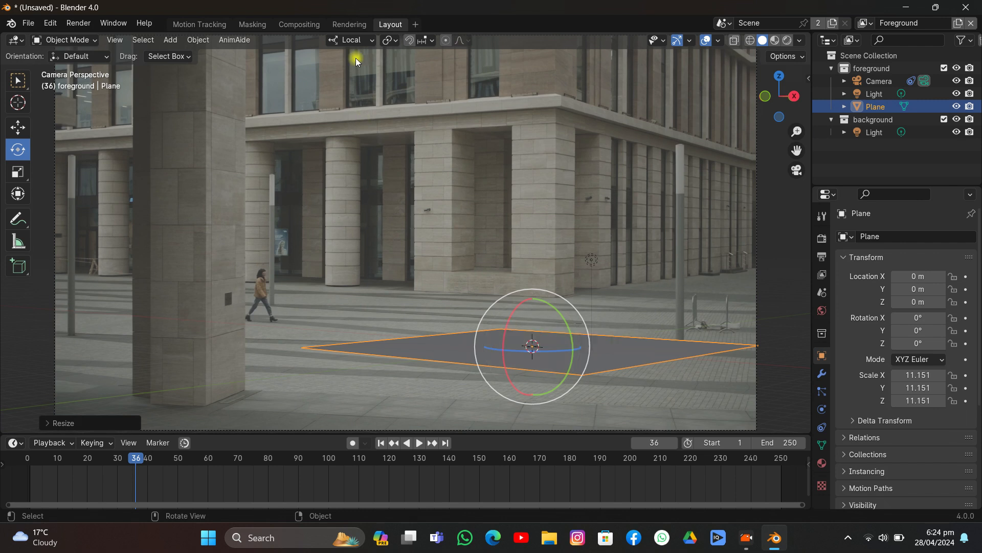
{"action": "left_click_drag", "start_coordinate": [517, 351], "coordinate": [524, 351]}
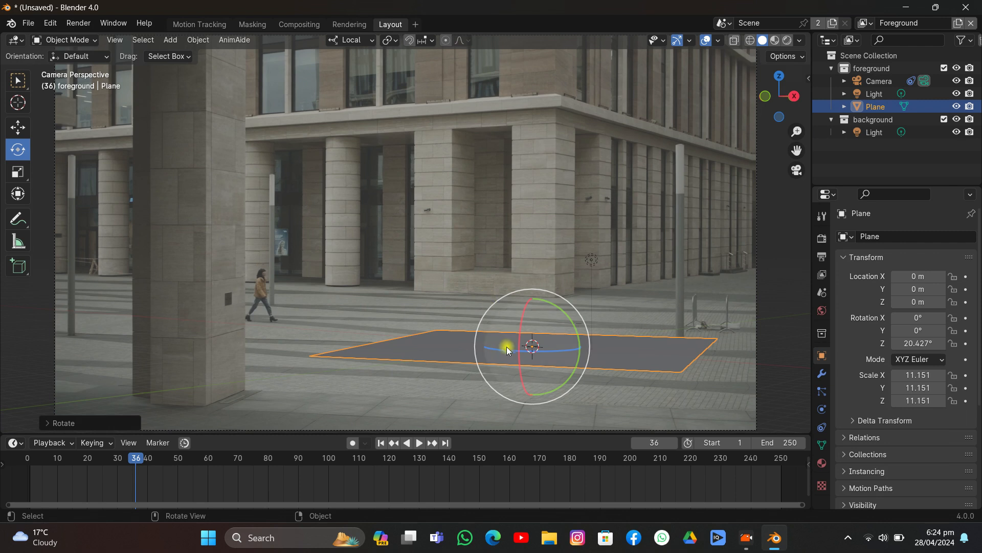
{"action": "left_click_drag", "start_coordinate": [509, 351], "coordinate": [562, 229]}
{"action": "left_click", "coordinate": [17, 172]}
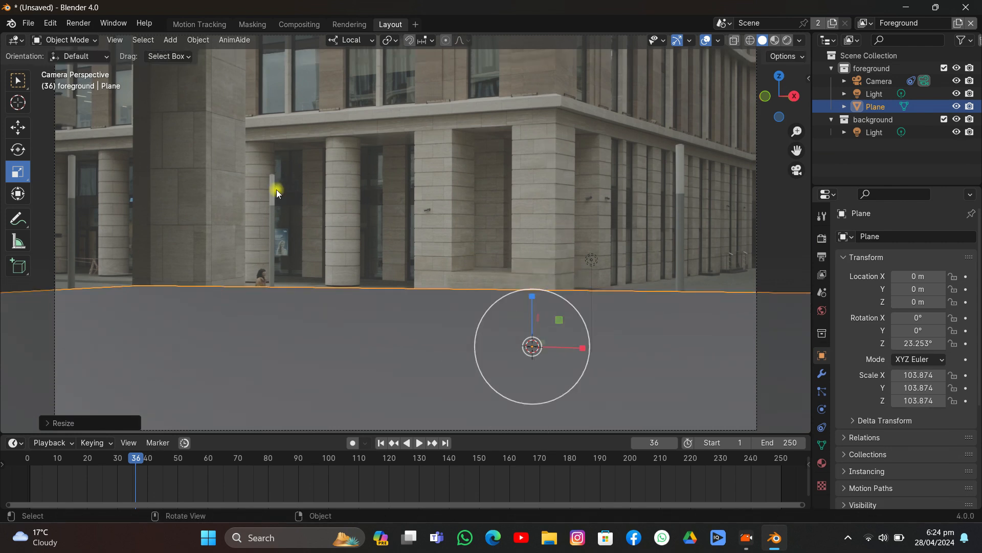
Hide the plane in the viewport and add a cube at the origin, ready for moving
{"action": "left_click", "coordinate": [956, 106]}
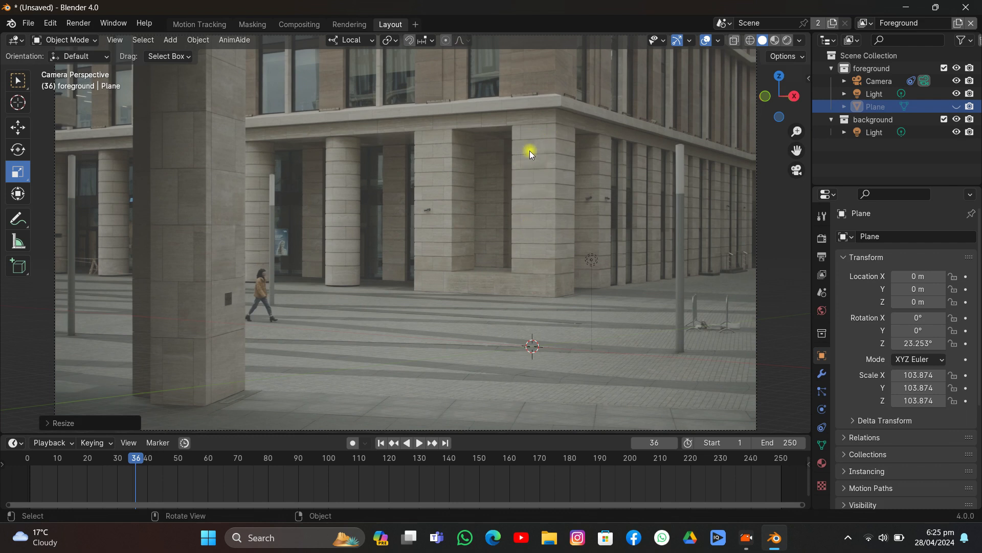
{"action": "left_click", "coordinate": [169, 39]}
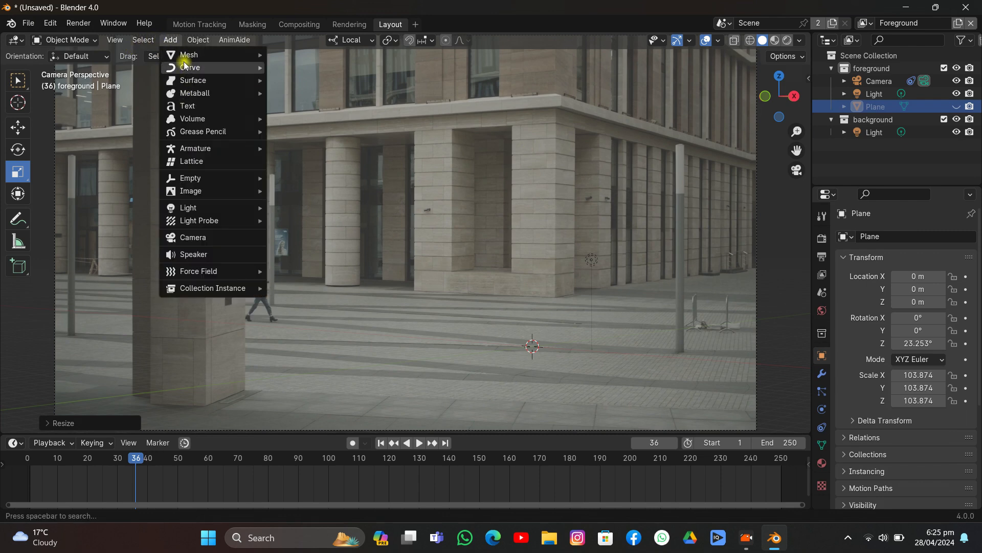
{"action": "mouse_move", "coordinate": [227, 55]}
{"action": "left_click", "coordinate": [286, 66]}
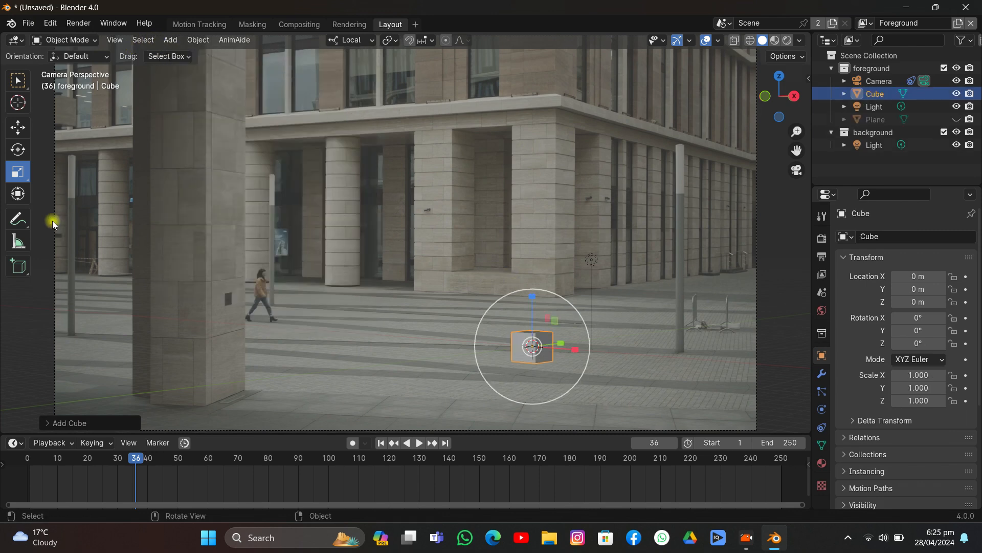
{"action": "left_click", "coordinate": [18, 127]}
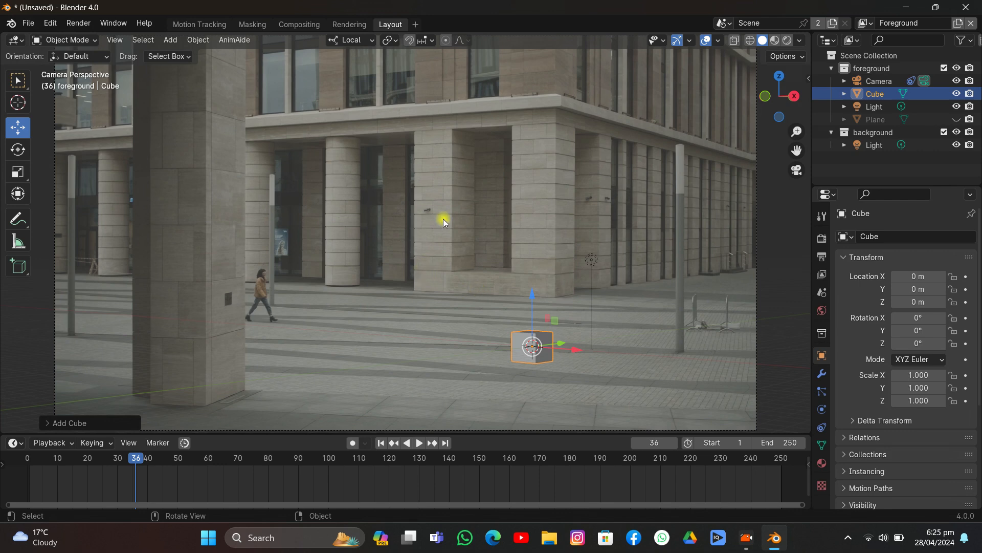
With the camera selected, enable the Motion Tracking viewport overlay and set the track size to 5
{"action": "middle_click_drag", "start_coordinate": [443, 219], "coordinate": [484, 262]}
{"action": "left_click", "coordinate": [879, 81]}
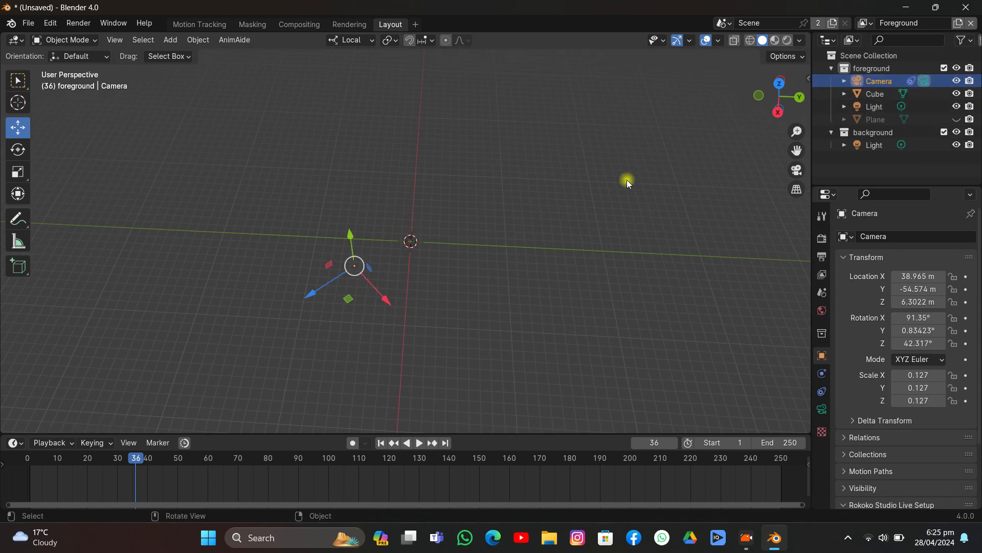
{"action": "middle_click_drag", "start_coordinate": [629, 182], "coordinate": [490, 198]}
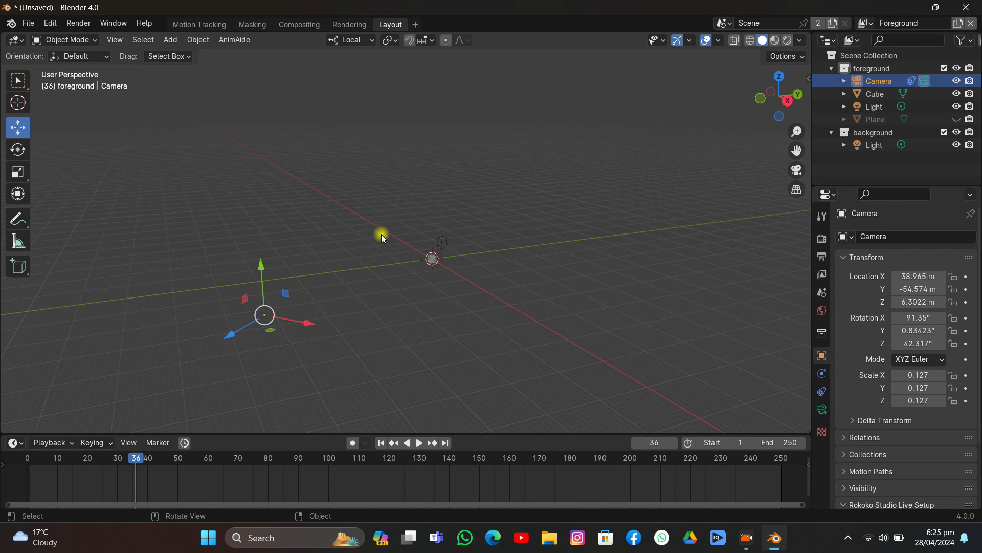
{"action": "left_click", "coordinate": [718, 41]}
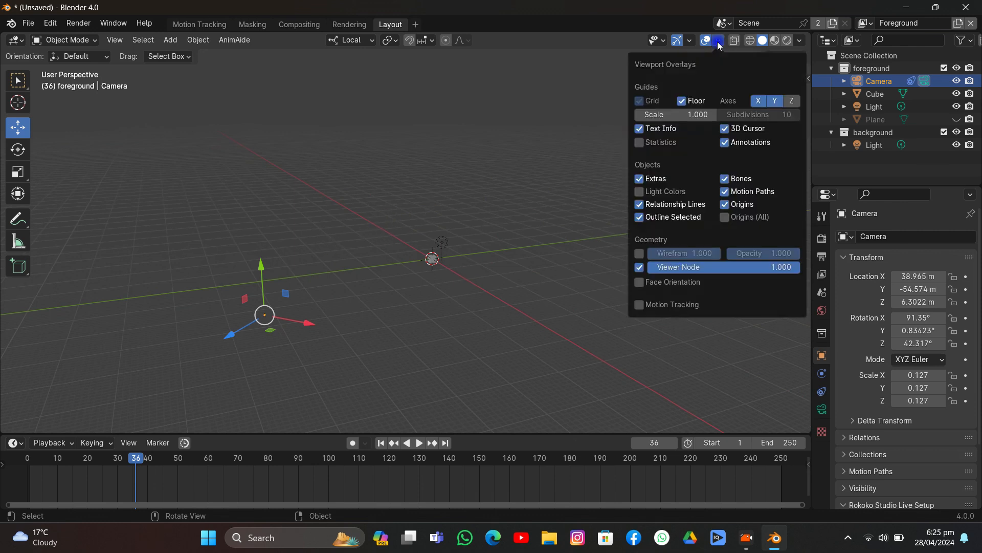
{"action": "left_click", "coordinate": [646, 306]}
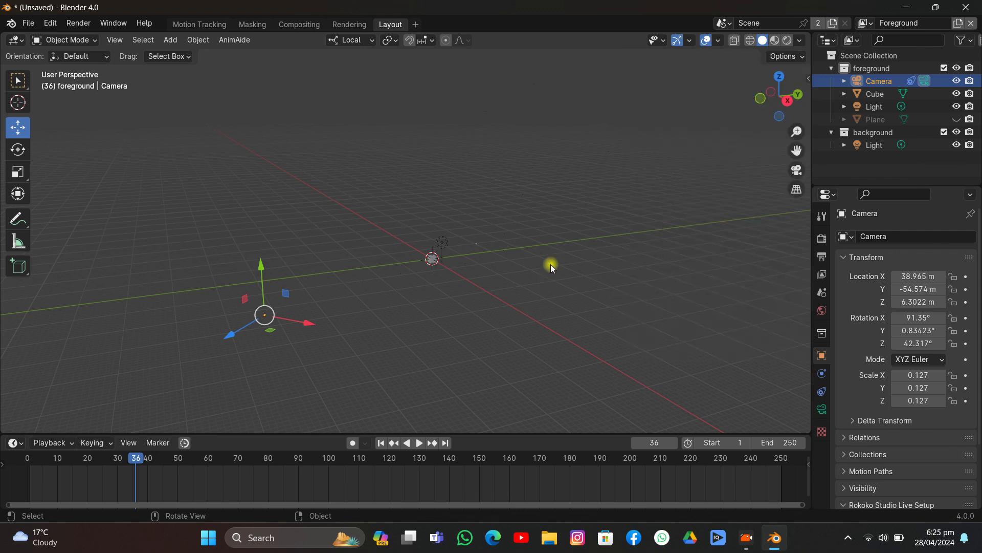
{"action": "left_click", "coordinate": [719, 40]}
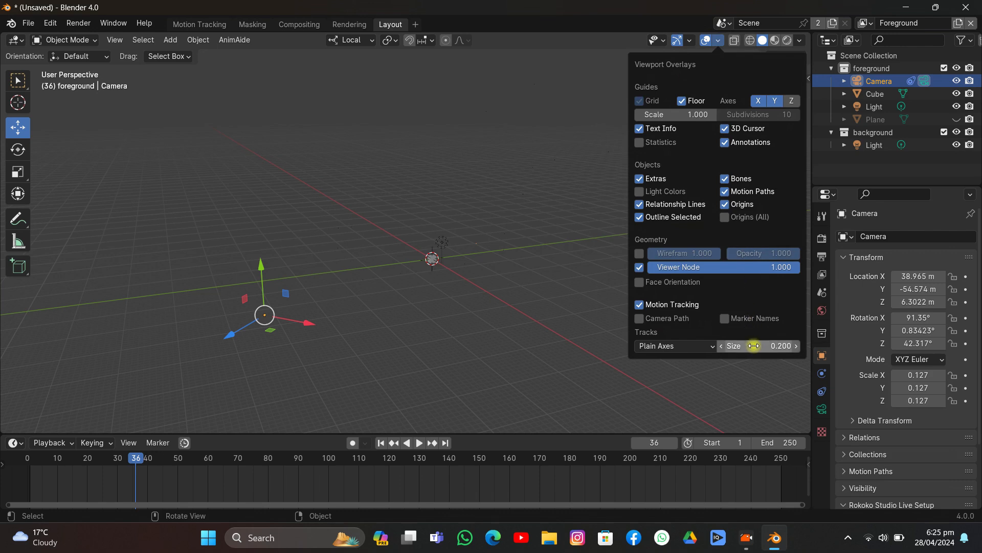
{"action": "left_click_drag", "start_coordinate": [754, 346], "coordinate": [798, 346]}
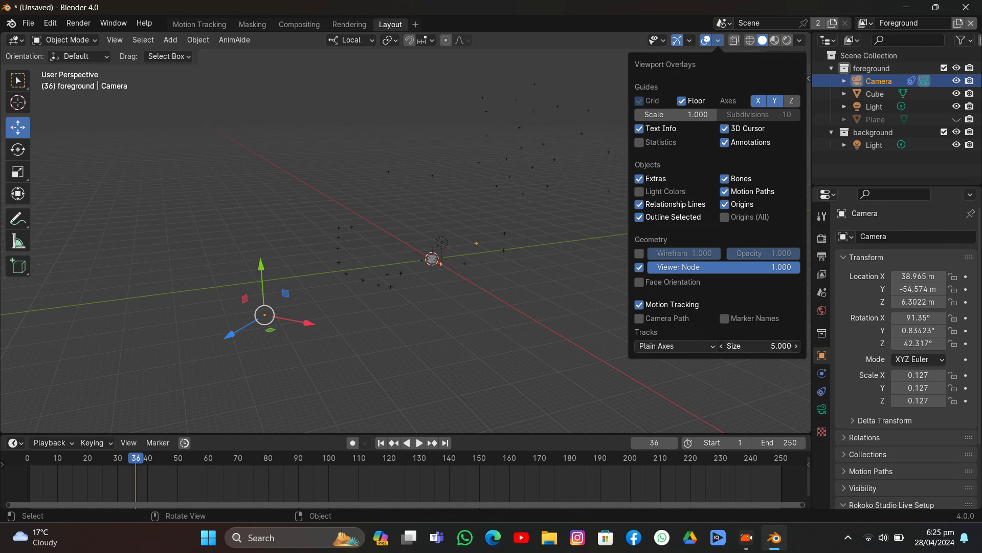
Split the 3D viewport into two side-by-side views and show the camera perspective in one of them
{"action": "middle_click_drag", "start_coordinate": [364, 300], "coordinate": [701, 186]}
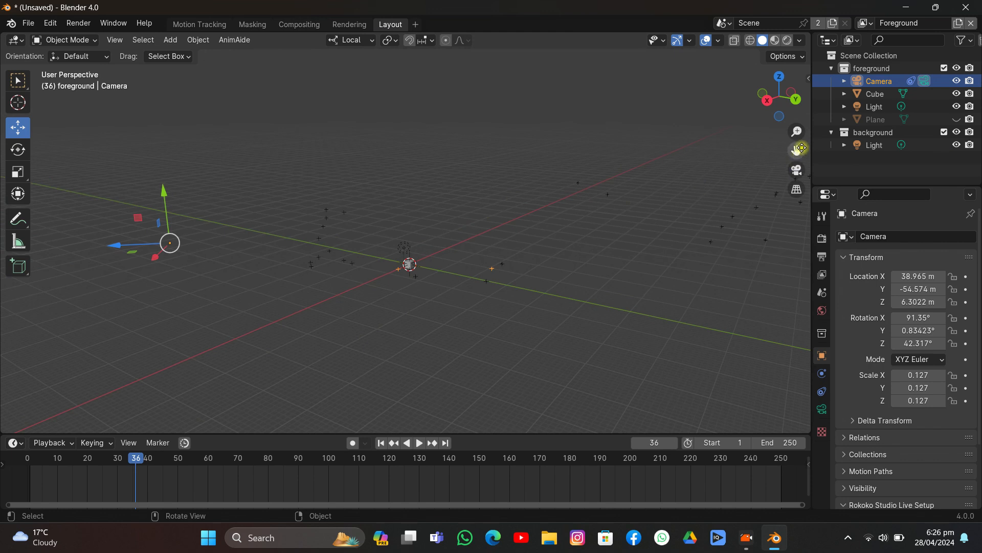
{"action": "left_click_drag", "start_coordinate": [801, 148], "coordinate": [636, 213]}
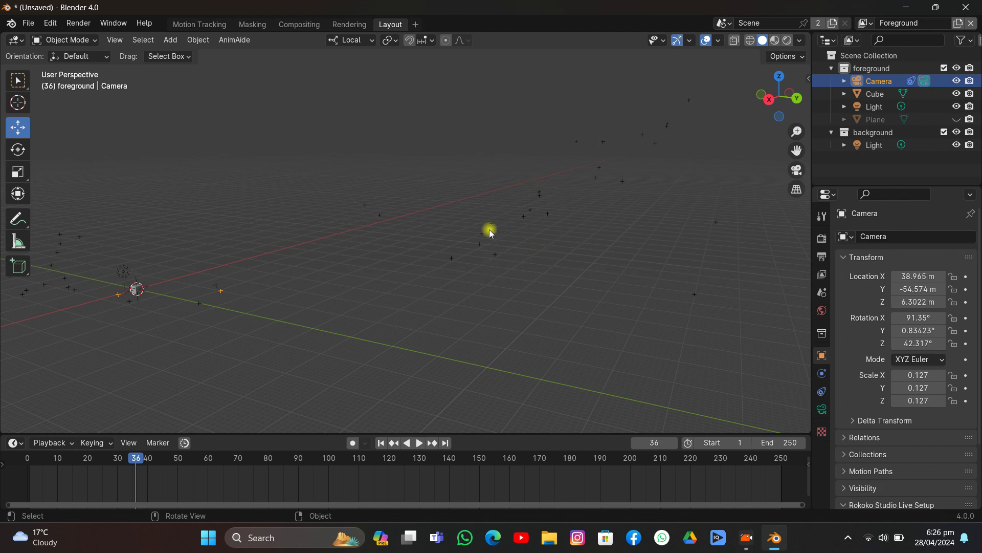
{"action": "middle_click_drag", "start_coordinate": [138, 289], "coordinate": [163, 305]}
{"action": "left_click_drag", "start_coordinate": [810, 34], "coordinate": [735, 82]}
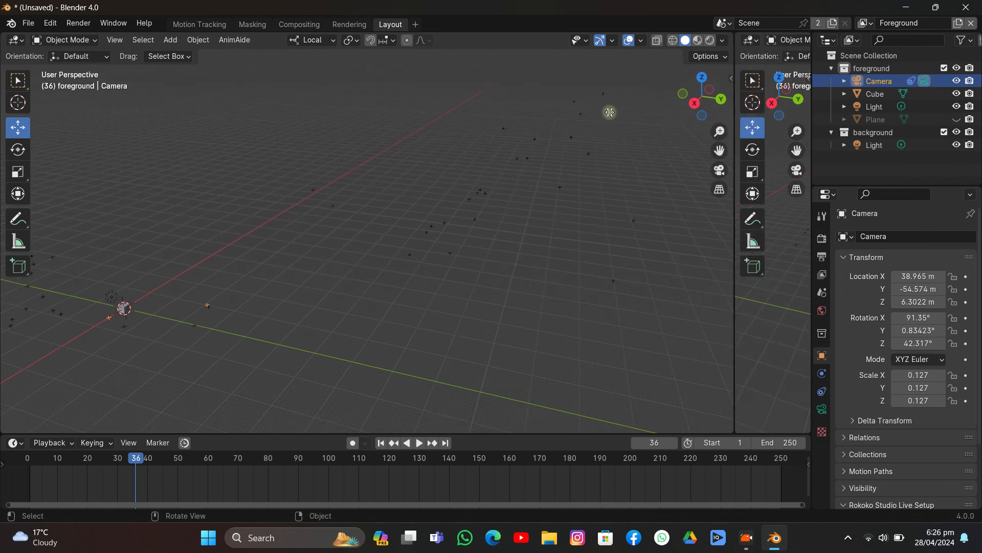
{"action": "left_click_drag", "start_coordinate": [610, 112], "coordinate": [479, 112]}
{"action": "key", "text": "KP_0"}
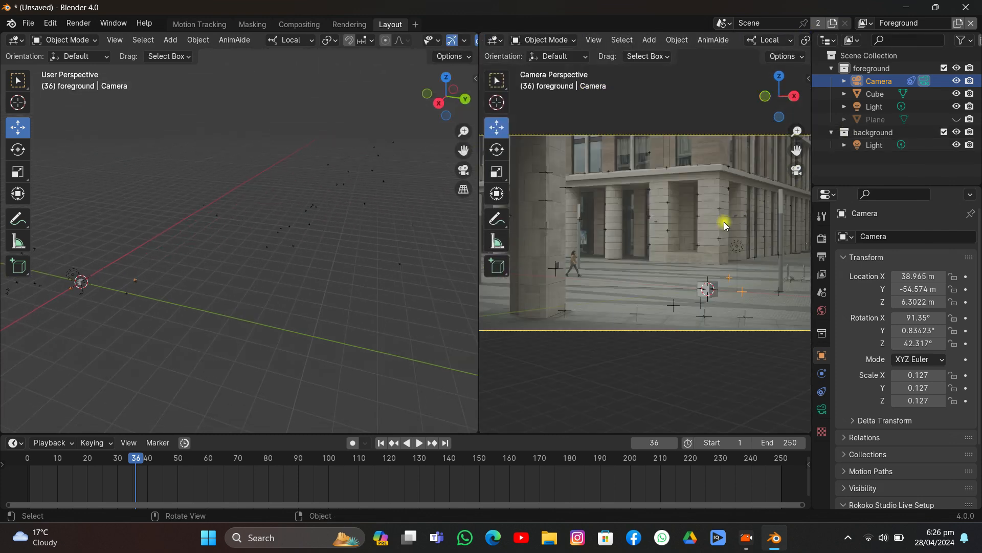
{"action": "scroll", "coordinate": [725, 225], "scroll_direction": "up", "scroll_amount": 2}
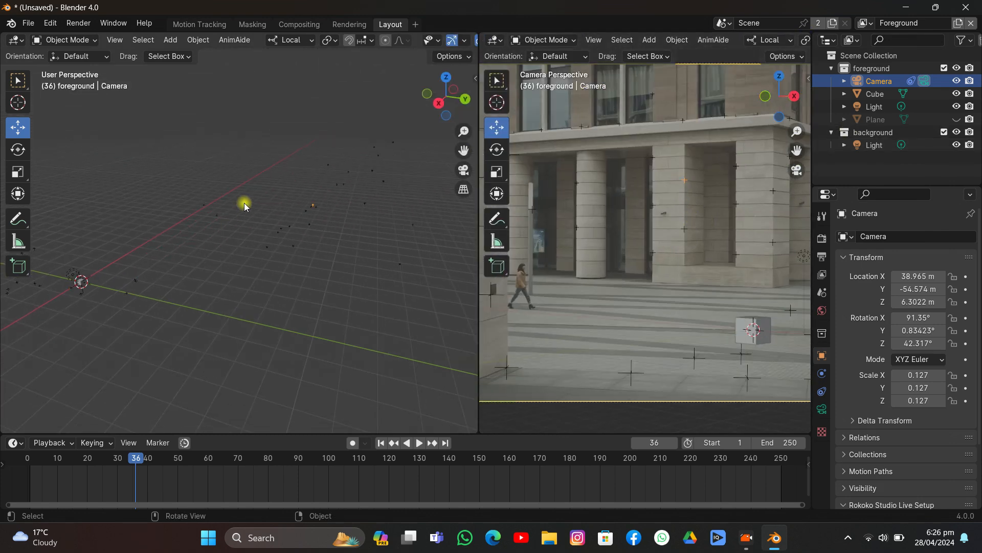
Select the tracking point low on the building's corner pillar and snap the 3D cursor to it
{"action": "middle_click_drag", "start_coordinate": [244, 203], "coordinate": [324, 191]}
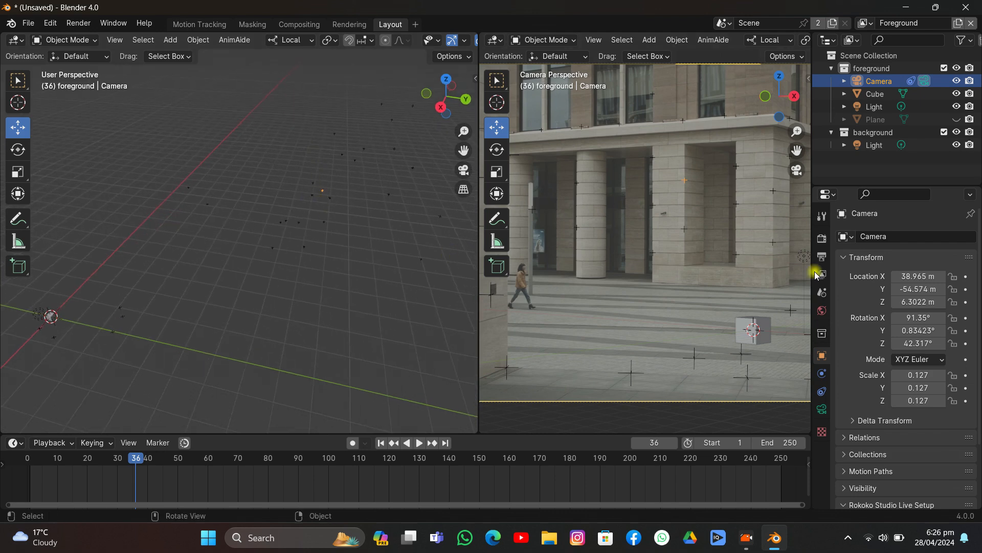
{"action": "left_click", "coordinate": [689, 229]}
{"action": "middle_click_drag", "start_coordinate": [251, 223], "coordinate": [301, 246]}
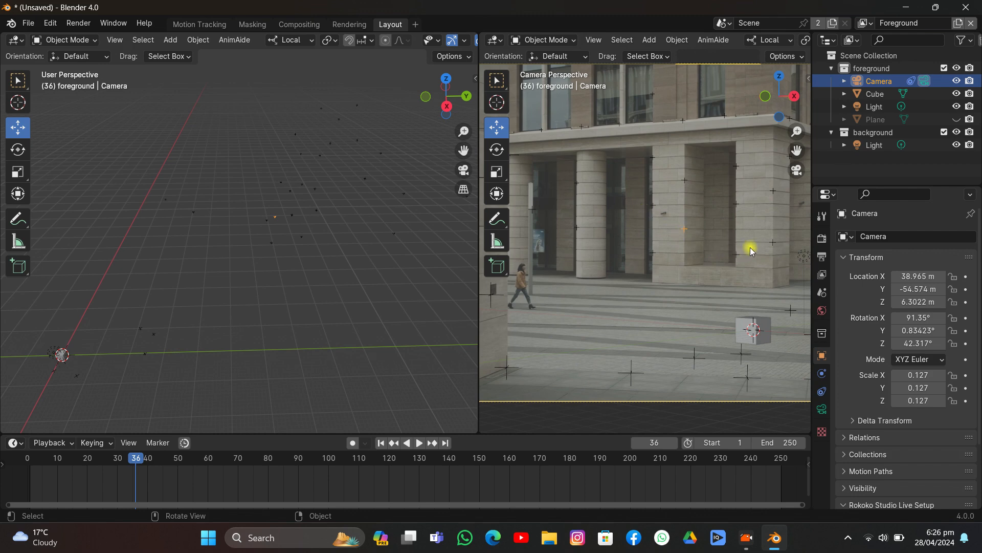
{"action": "left_click", "coordinate": [769, 248]}
{"action": "key", "text": "shift+s"}
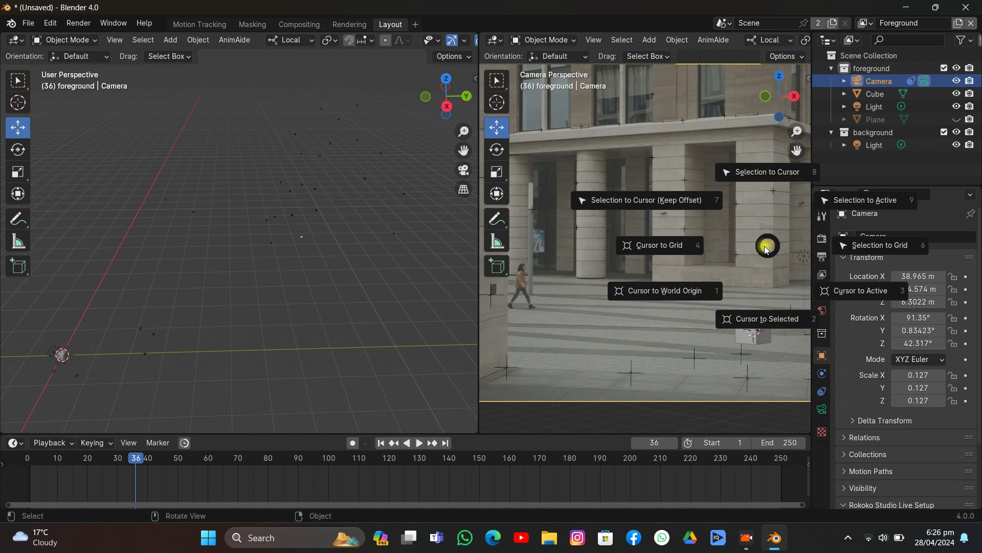
{"action": "left_click", "coordinate": [776, 301]}
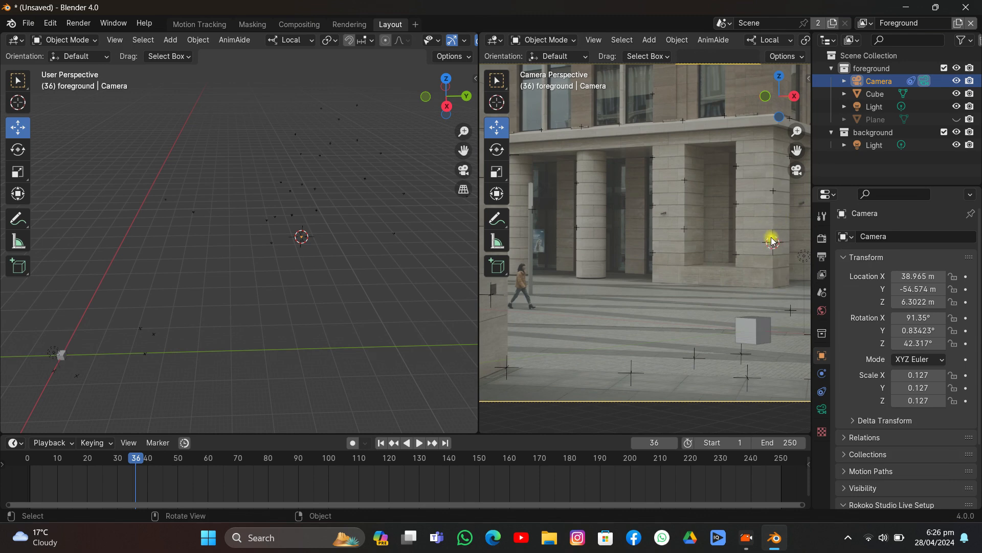
Select the cube and snap it to the 3D cursor at the corner pillar
{"action": "left_click", "coordinate": [757, 323]}
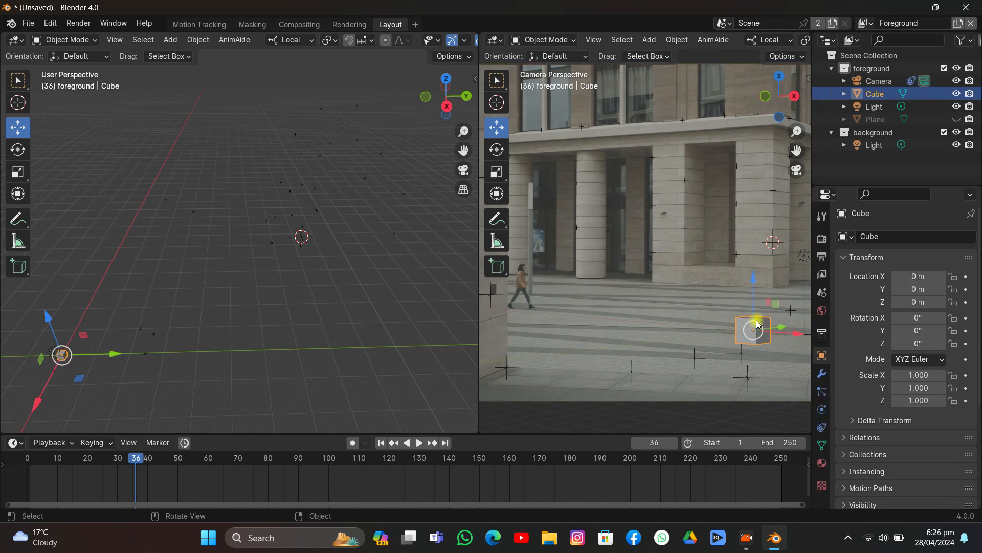
{"action": "key", "text": "shift+s"}
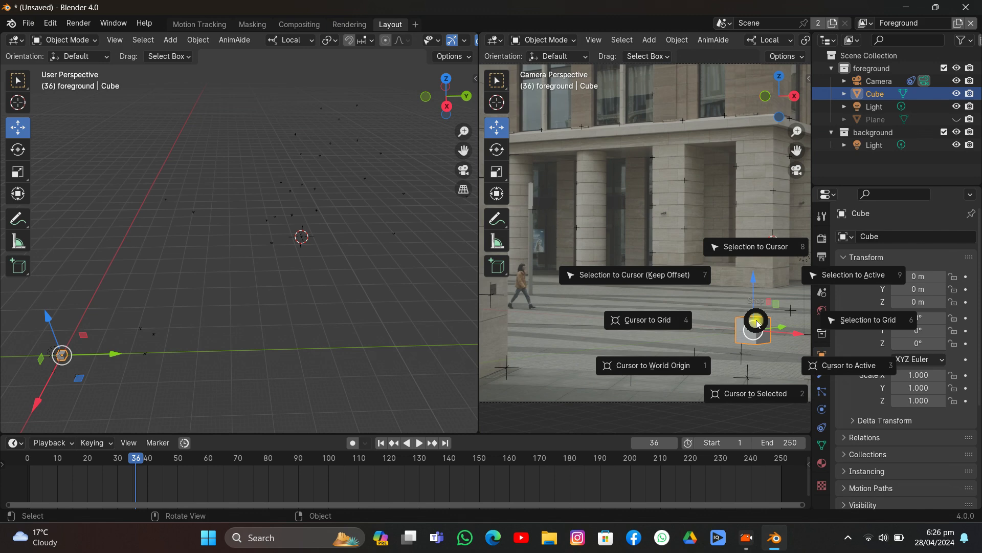
{"action": "left_click", "coordinate": [746, 271]}
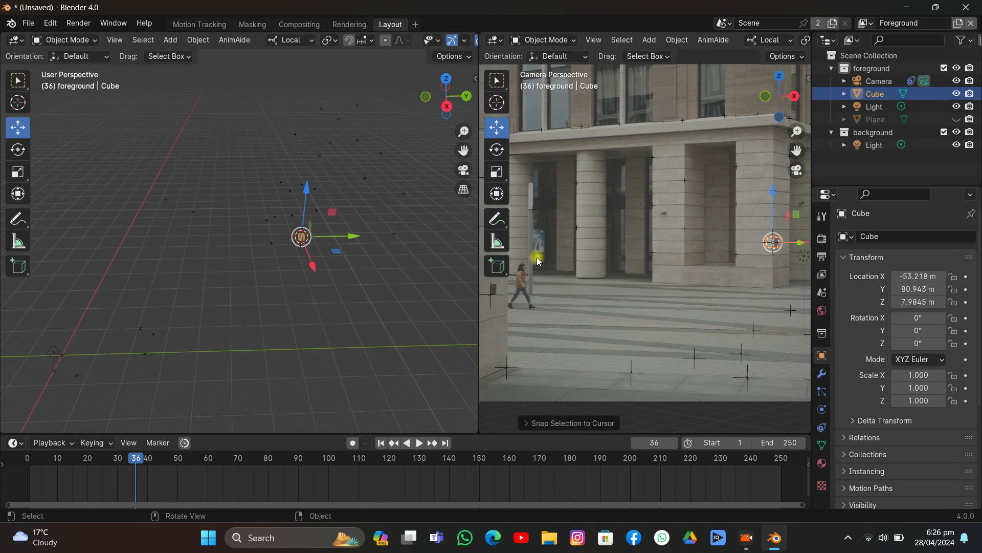
Lower the cube along Z to about 0.21 m and scale it up uniformly to about 4.015
{"action": "scroll", "coordinate": [771, 230], "scroll_direction": "up", "scroll_amount": 5}
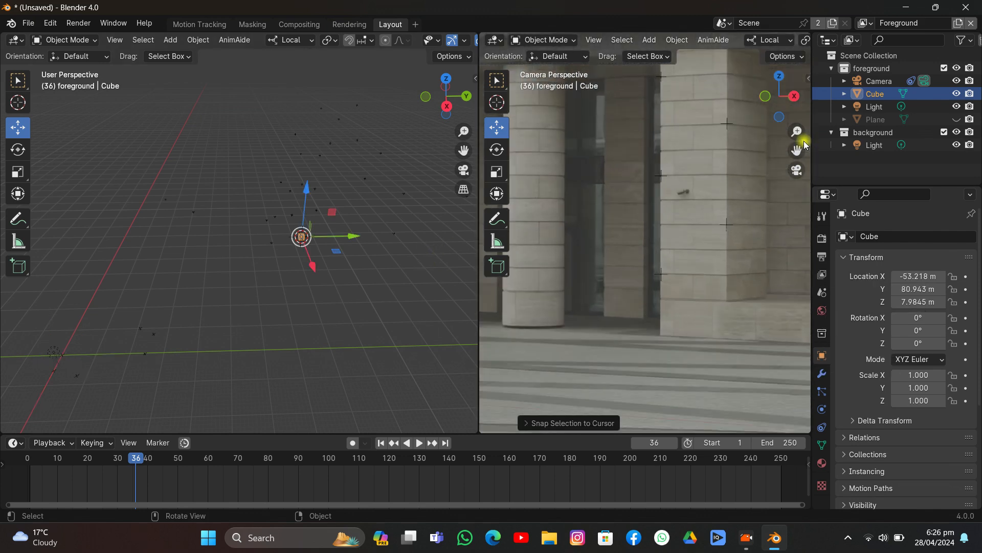
{"action": "left_click_drag", "start_coordinate": [797, 151], "coordinate": [576, 89]}
{"action": "scroll", "coordinate": [770, 193], "scroll_direction": "up", "scroll_amount": 3}
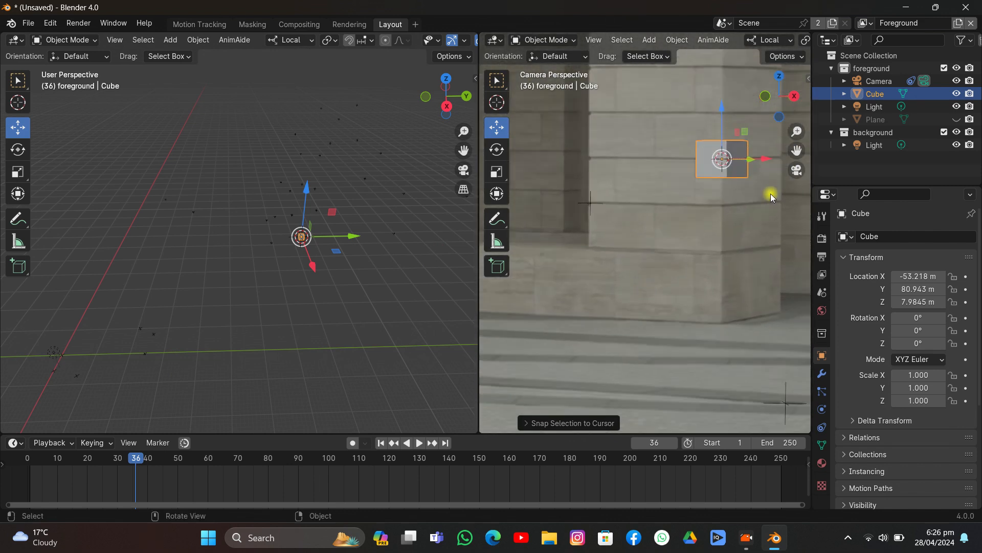
{"action": "left_click_drag", "start_coordinate": [720, 133], "coordinate": [732, 277]}
{"action": "key", "text": "s"}
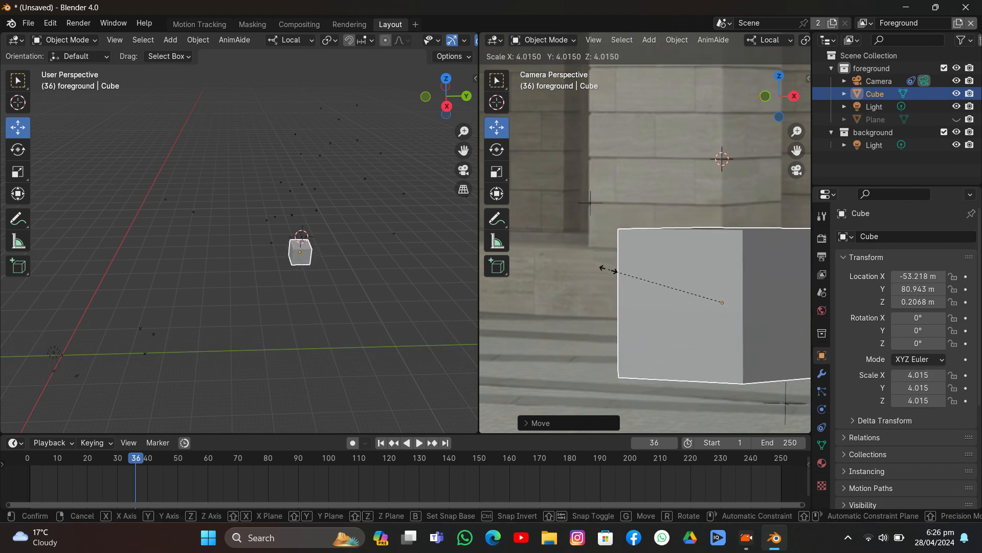
{"action": "left_click", "coordinate": [608, 270]}
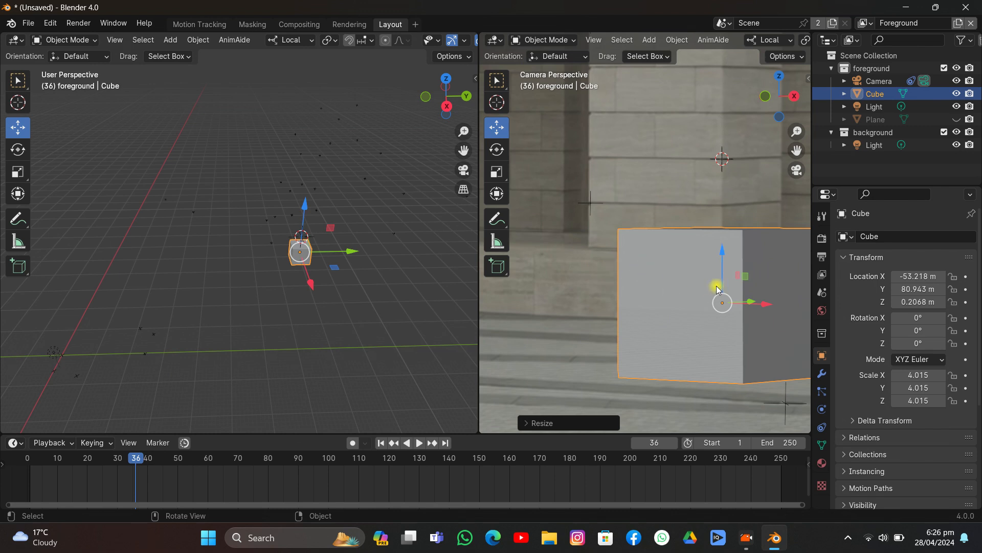
Fit the cube to the pillar base at about X -54.53, Y 79.53, Z 3.23 m, with a uniform scale of about 3.79
{"action": "left_click_drag", "start_coordinate": [722, 302], "coordinate": [662, 276]}
{"action": "left_click", "coordinate": [496, 171]}
{"action": "left_click", "coordinate": [493, 127]}
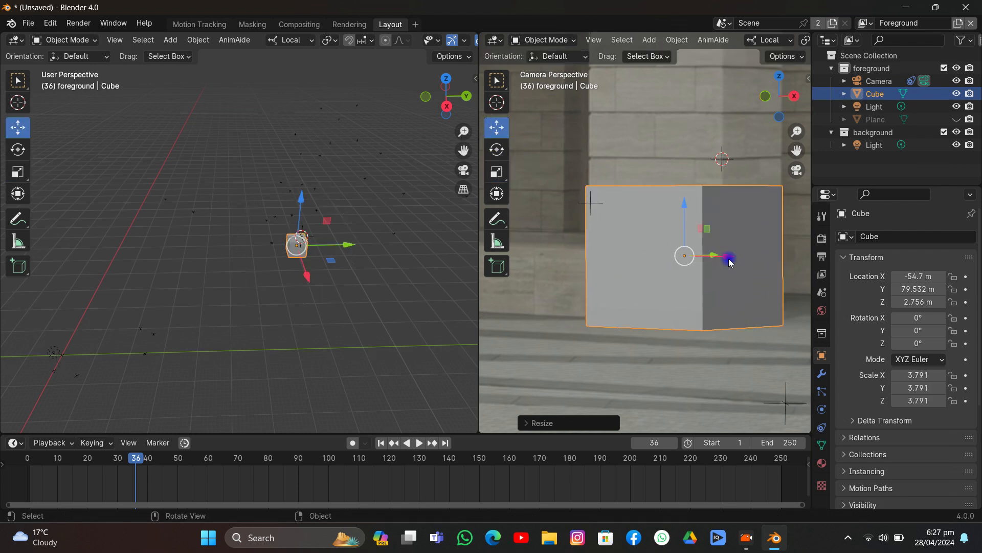
{"action": "left_click_drag", "start_coordinate": [729, 259], "coordinate": [732, 260]}
{"action": "left_click_drag", "start_coordinate": [689, 214], "coordinate": [690, 201]}
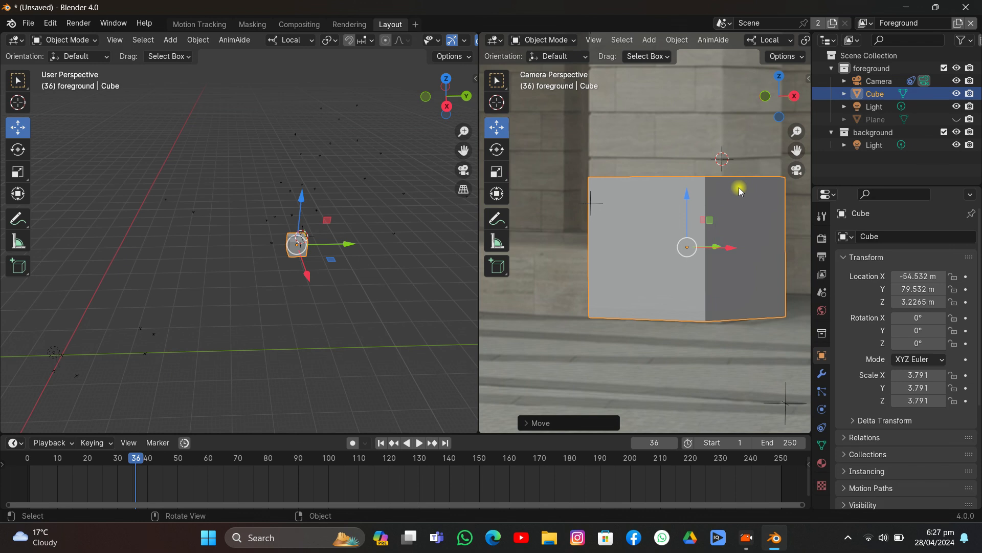
Rotate the cube to about 7.45° around Z so its front edge lines up with the pillar's corner
{"action": "left_click", "coordinate": [497, 149]}
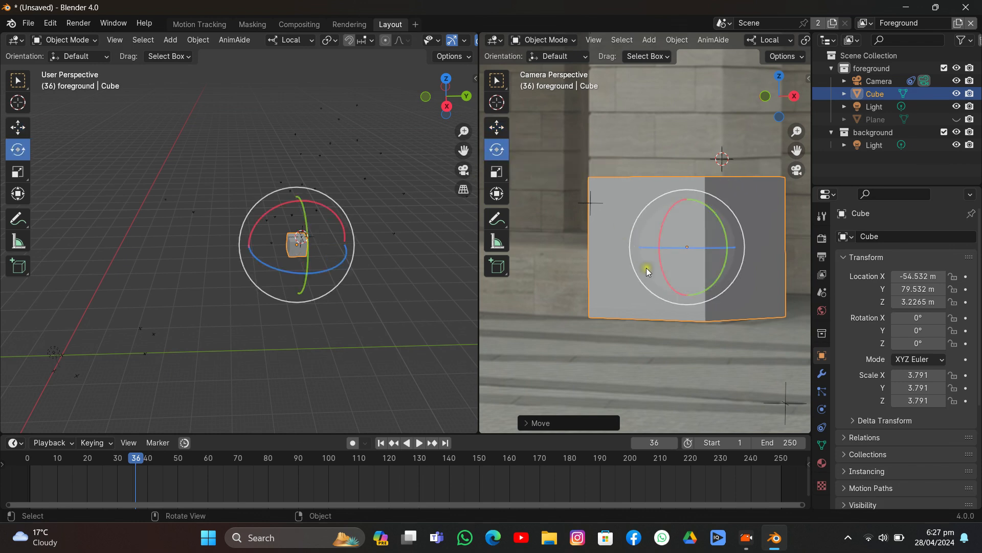
{"action": "left_click", "coordinate": [678, 251]}
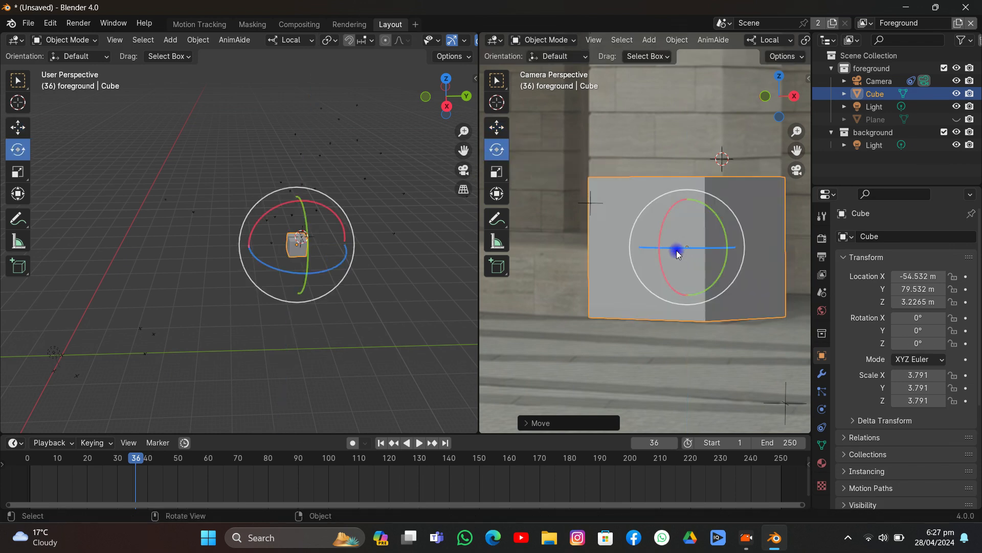
{"action": "mouse_move", "coordinate": [672, 250]}
{"action": "left_mouse_down"}
{"action": "mouse_move", "coordinate": [690, 250]}
{"action": "mouse_move", "coordinate": [680, 249]}
{"action": "left_mouse_up"}
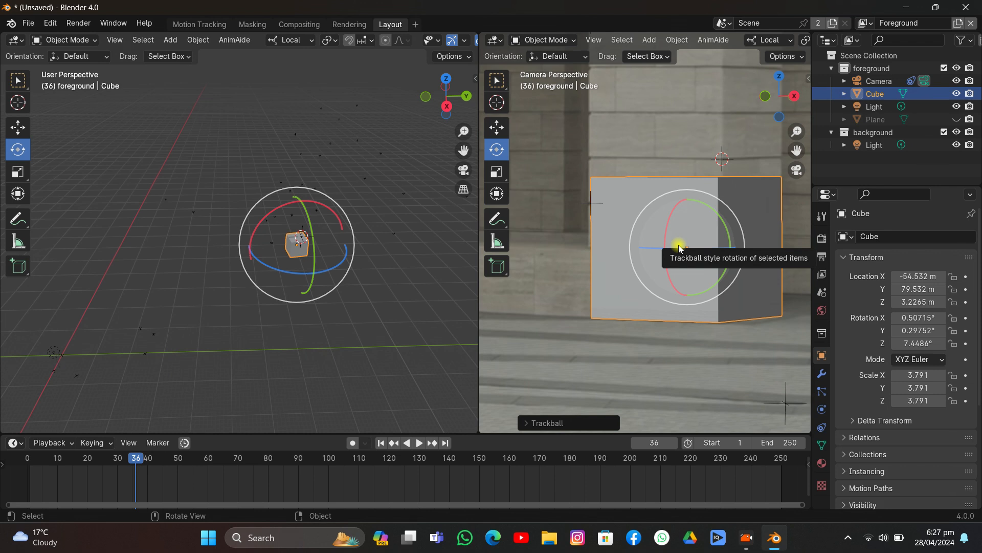
Flatten the cube to a Z scale of about 1.83 and lower it to about Z 1.37 m to match the pillar's plinth
{"action": "left_click", "coordinate": [496, 173]}
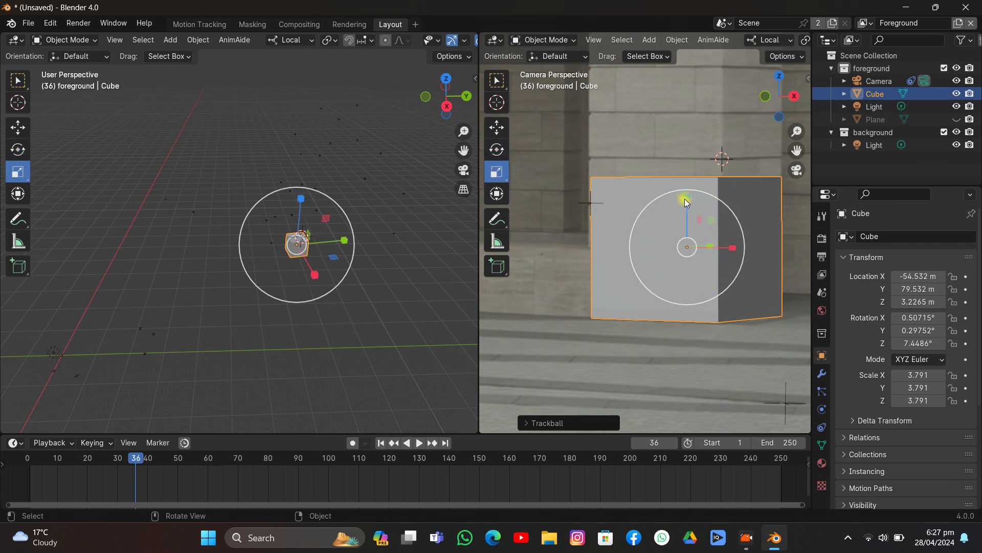
{"action": "left_click_drag", "start_coordinate": [686, 193], "coordinate": [695, 240]}
{"action": "left_click", "coordinate": [496, 127]}
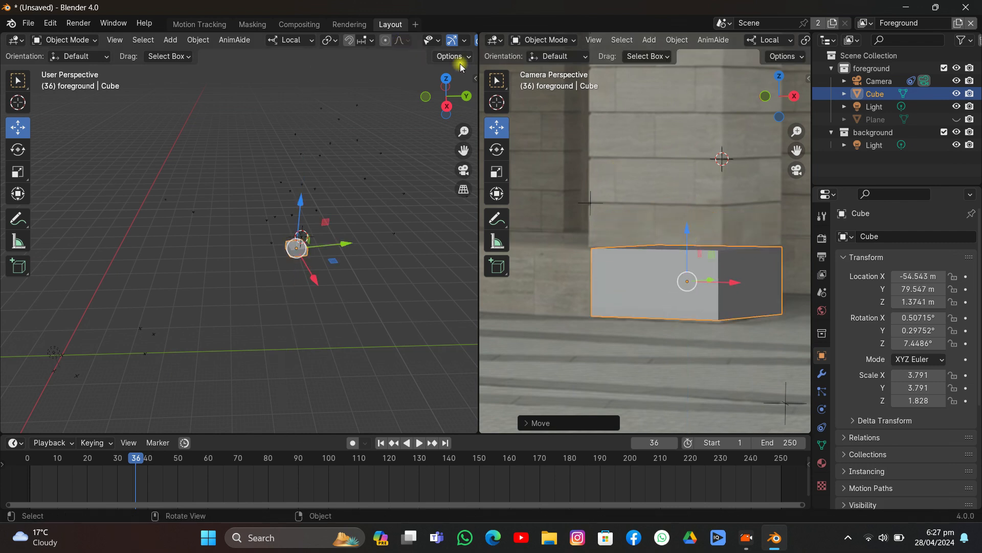
In Edit Mode, raise the cube's top face up to the underside of the ledge to form the corner pillar
{"action": "left_click", "coordinate": [534, 40]}
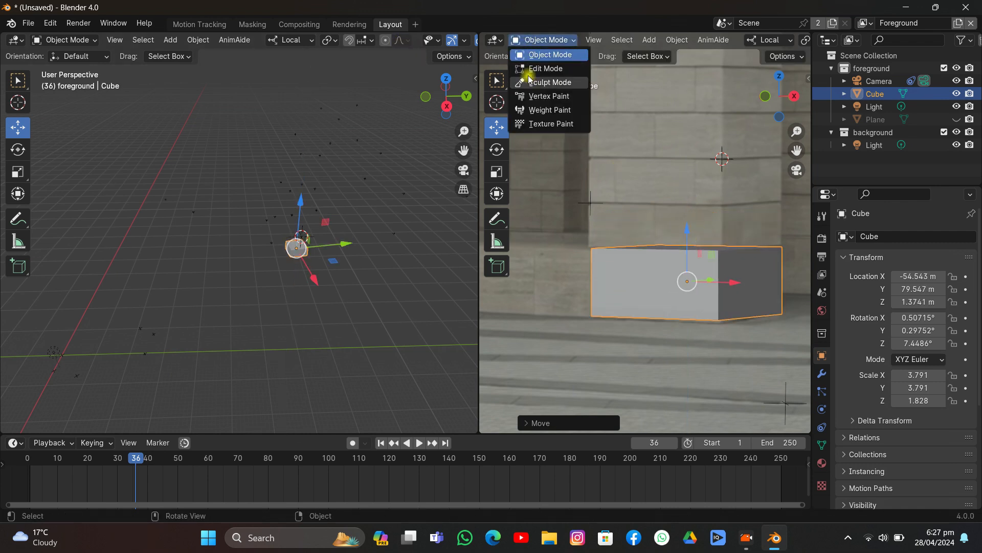
{"action": "left_click", "coordinate": [533, 68]}
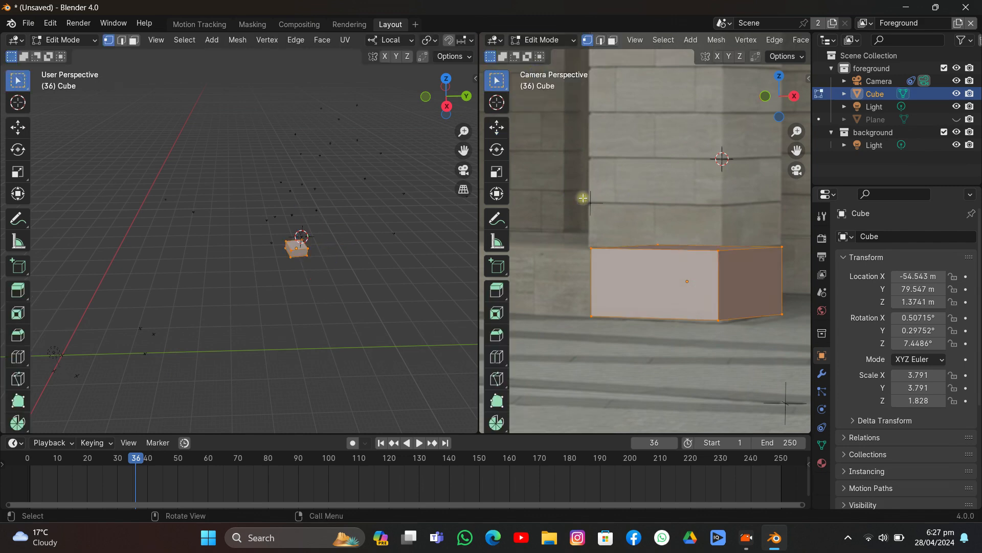
{"action": "scroll", "coordinate": [701, 213], "scroll_direction": "down", "scroll_amount": 5}
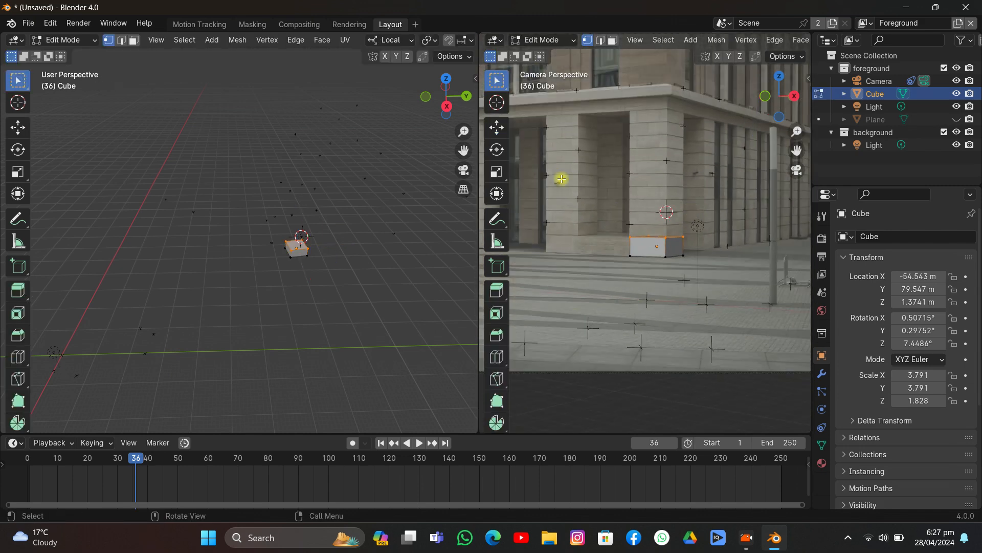
{"action": "left_click", "coordinate": [497, 128]}
{"action": "left_click_drag", "start_coordinate": [657, 204], "coordinate": [668, 75]}
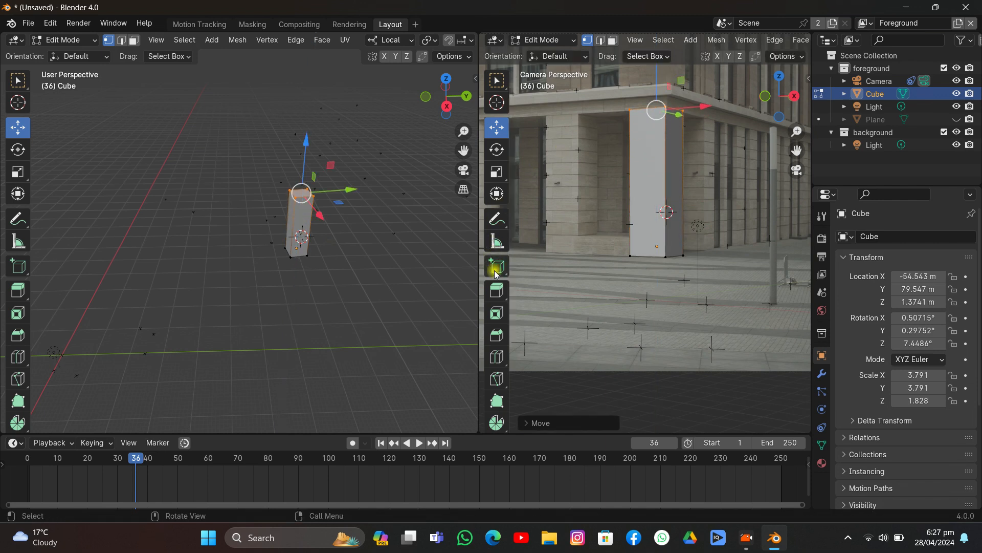
Extrude a short band on top of the corner pillar and add a horizontal loop cut near its base at plinth height
{"action": "left_click", "coordinate": [496, 290]}
{"action": "left_click_drag", "start_coordinate": [660, 66], "coordinate": [664, 54]}
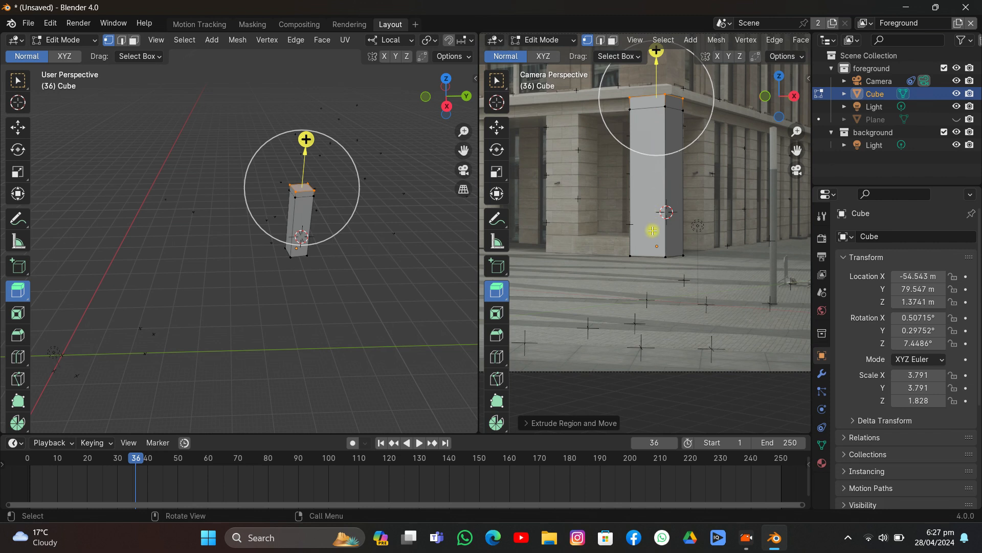
{"action": "key", "text": "ctrl+r"}
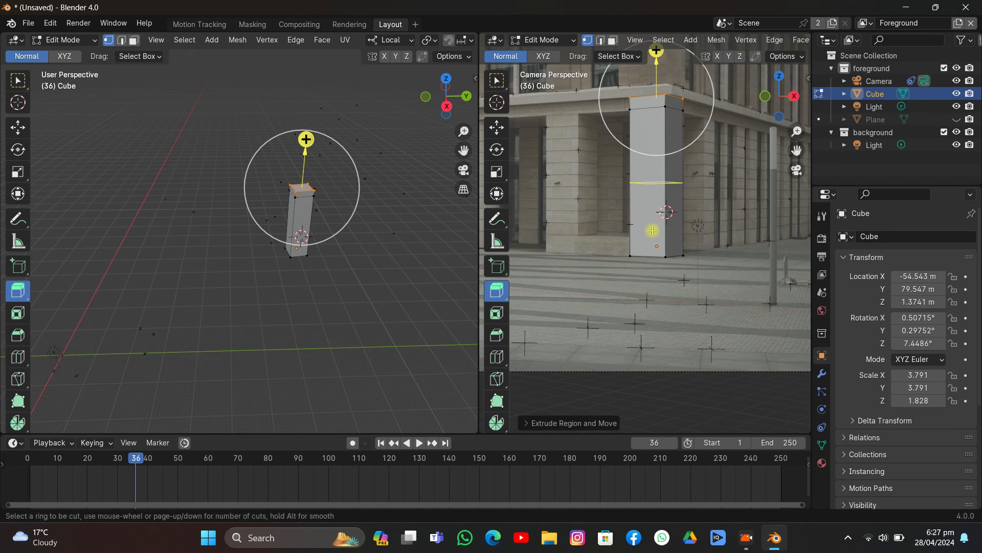
{"action": "left_click", "coordinate": [653, 231]}
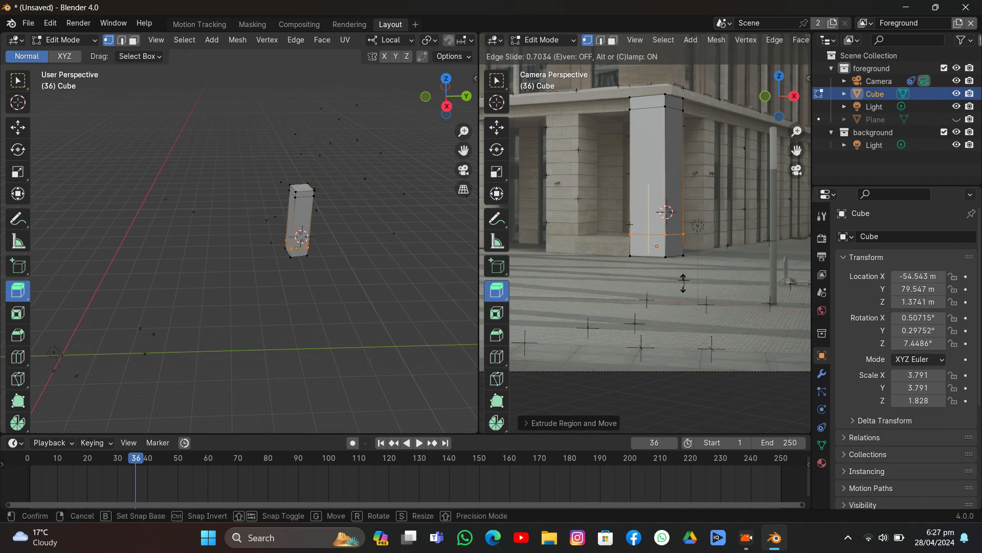
{"action": "left_click", "coordinate": [683, 282]}
Extrude the pillar's lower side face sideways in two segments along the building's plinth, out to the neighbouring pillar's far edge
{"action": "middle_click_drag", "start_coordinate": [262, 296], "coordinate": [472, 256]}
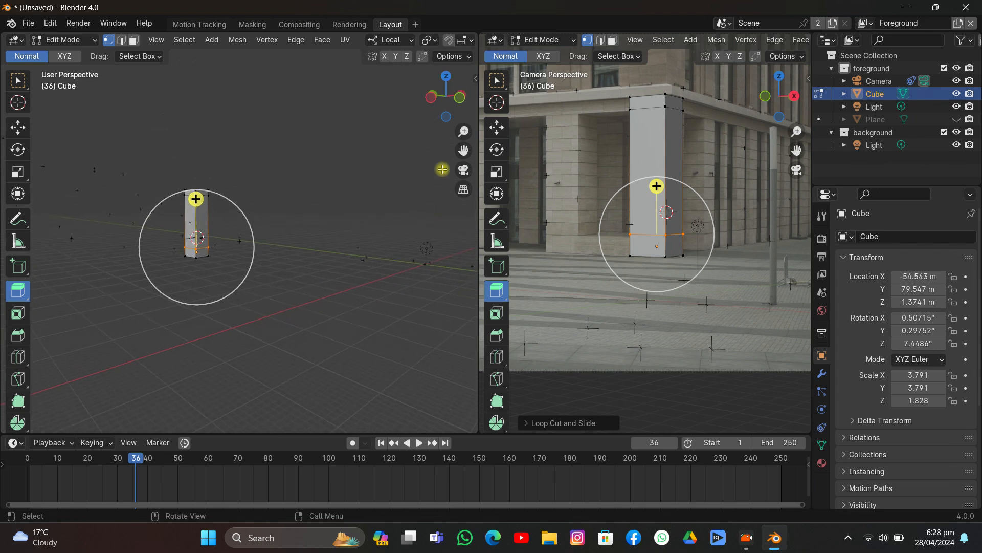
{"action": "left_click_drag", "start_coordinate": [463, 150], "coordinate": [537, 173]}
{"action": "scroll", "coordinate": [332, 246], "scroll_direction": "up", "scroll_amount": 4}
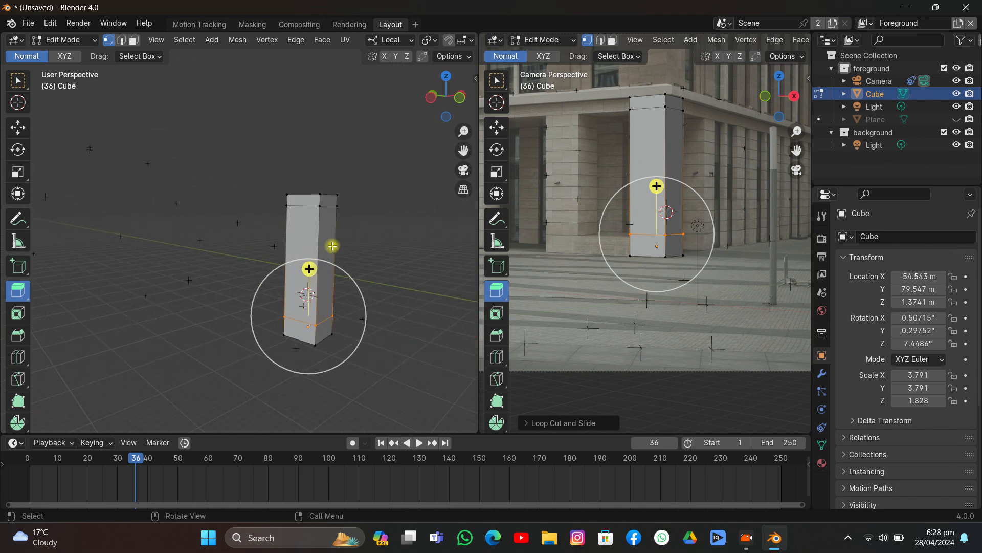
{"action": "left_click", "coordinate": [134, 40]}
{"action": "left_click", "coordinate": [293, 332]}
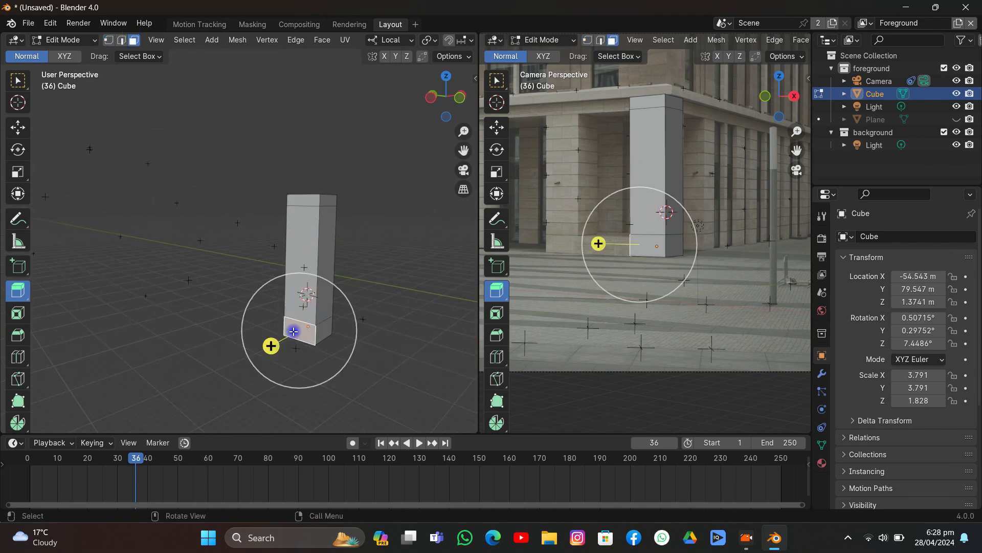
{"action": "left_click", "coordinate": [498, 128]}
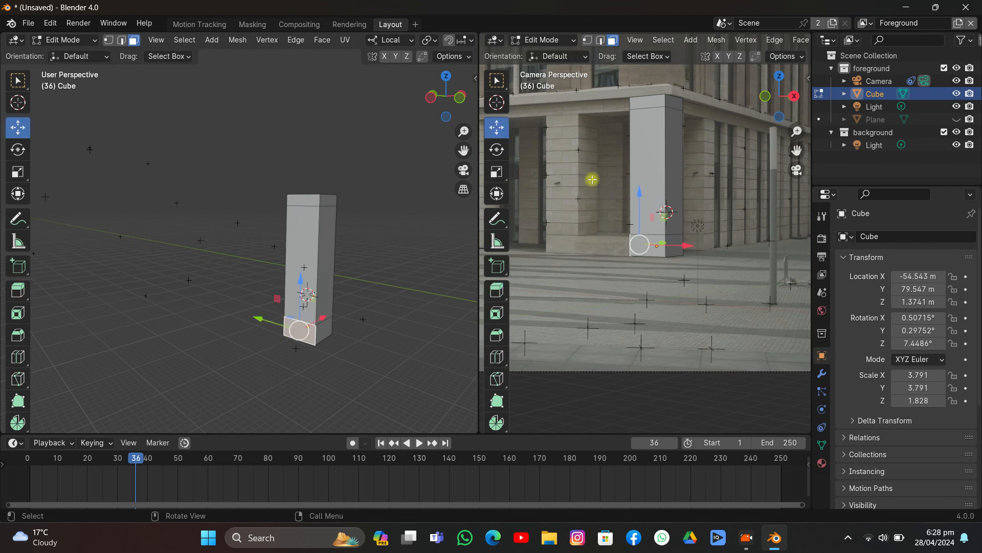
{"action": "left_click", "coordinate": [496, 290]}
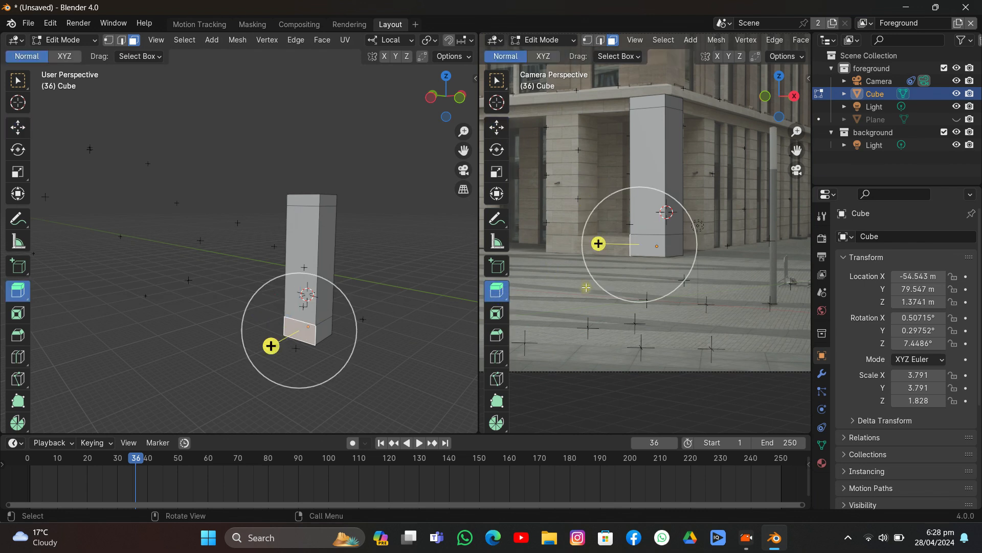
{"action": "left_click_drag", "start_coordinate": [597, 241], "coordinate": [521, 247]}
Extrude the top face of the outer plinth segment upward to form the second pillar, ending below the corner pillar's top band
{"action": "left_click", "coordinate": [272, 335]}
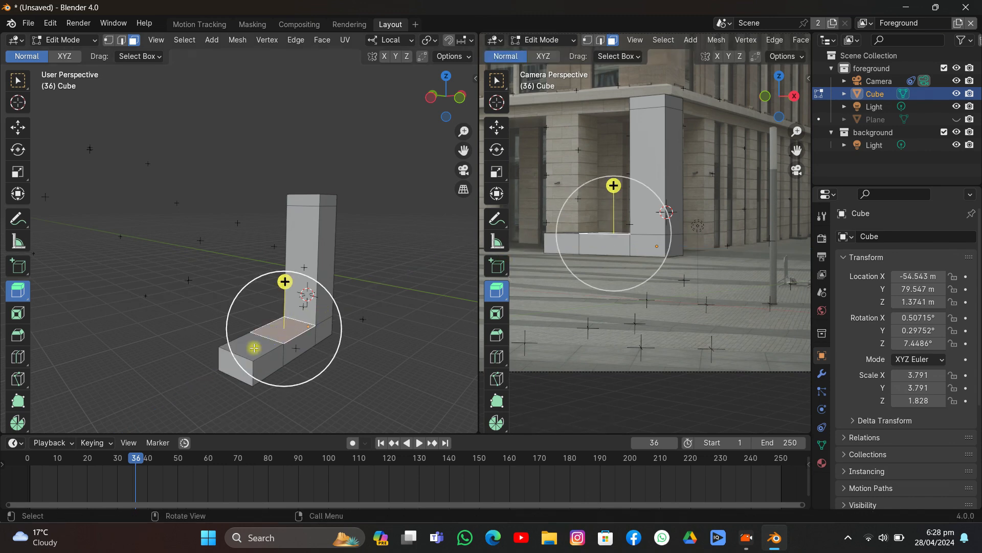
{"action": "left_click", "coordinate": [255, 347]}
{"action": "left_click_drag", "start_coordinate": [570, 185], "coordinate": [573, 80]}
{"action": "right_click", "coordinate": [573, 80]}
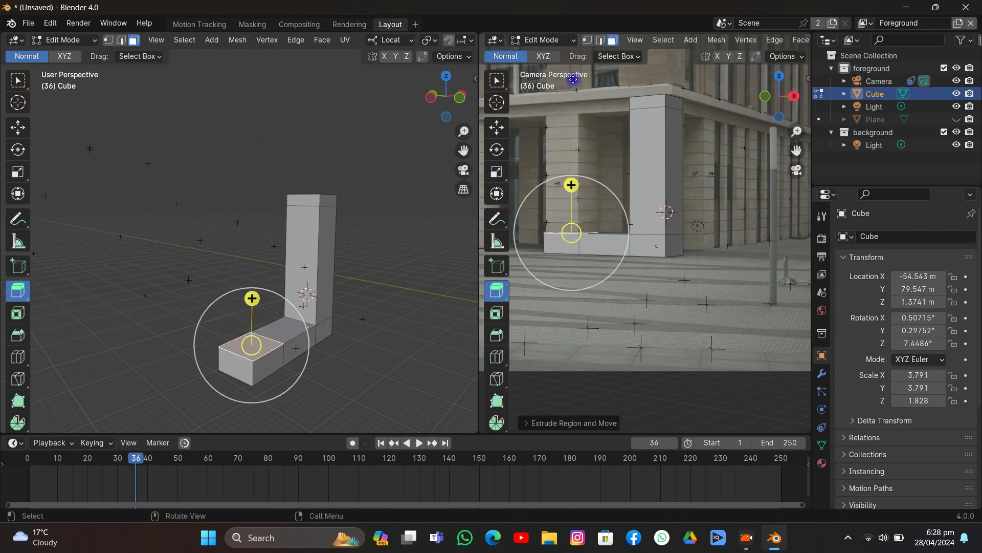
{"action": "left_click_drag", "start_coordinate": [566, 196], "coordinate": [575, 107]}
{"action": "right_click", "coordinate": [576, 107]}
{"action": "left_click", "coordinate": [496, 127]}
{"action": "left_click_drag", "start_coordinate": [571, 188], "coordinate": [571, 70]}
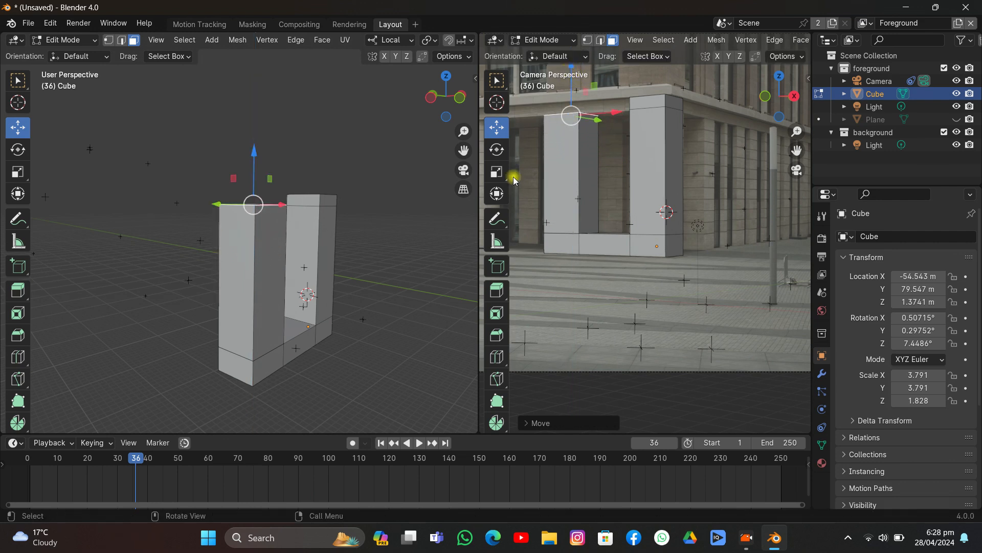
Extrude the second pillar's top face by a short band reaching the ledge
{"action": "left_click", "coordinate": [497, 290]}
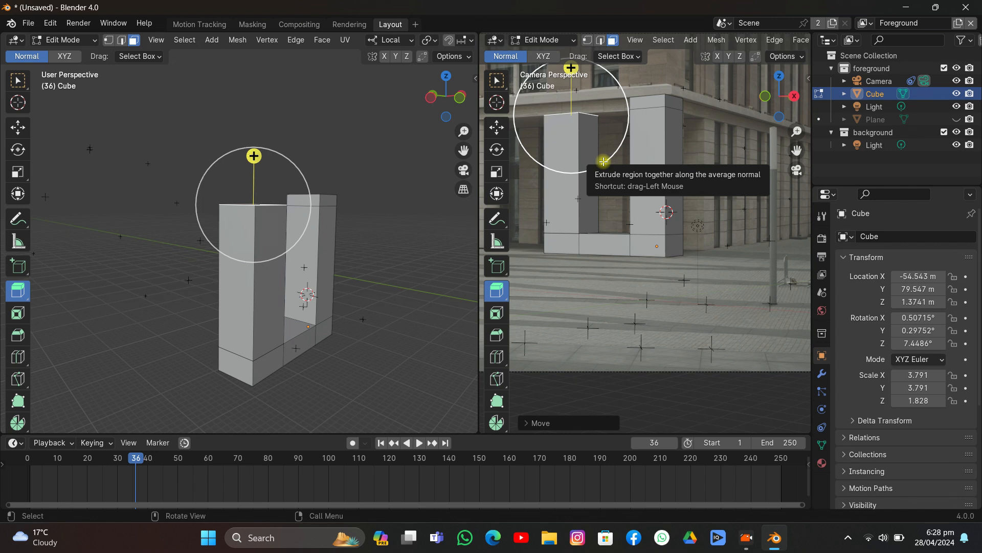
{"action": "left_click_drag", "start_coordinate": [571, 68], "coordinate": [571, 75]}
{"action": "left_click", "coordinate": [496, 127]}
Select the inner face of the second pillar's top band, facing the corner pillar
{"action": "middle_click_drag", "start_coordinate": [599, 109], "coordinate": [643, 171]}
{"action": "scroll", "coordinate": [622, 136], "scroll_direction": "up", "scroll_amount": 4}
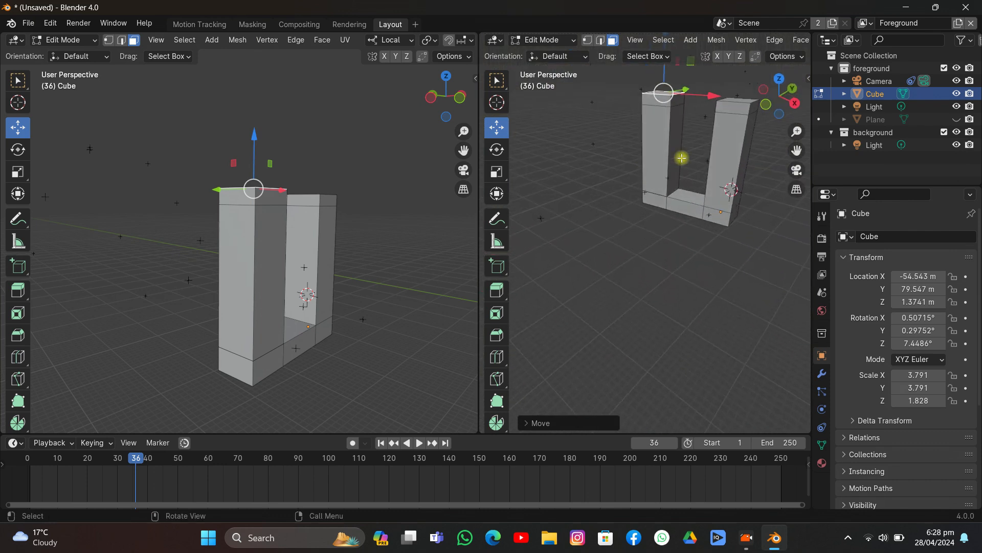
{"action": "left_click", "coordinate": [682, 99]}
{"action": "middle_click_drag", "start_coordinate": [687, 109], "coordinate": [774, 128]}
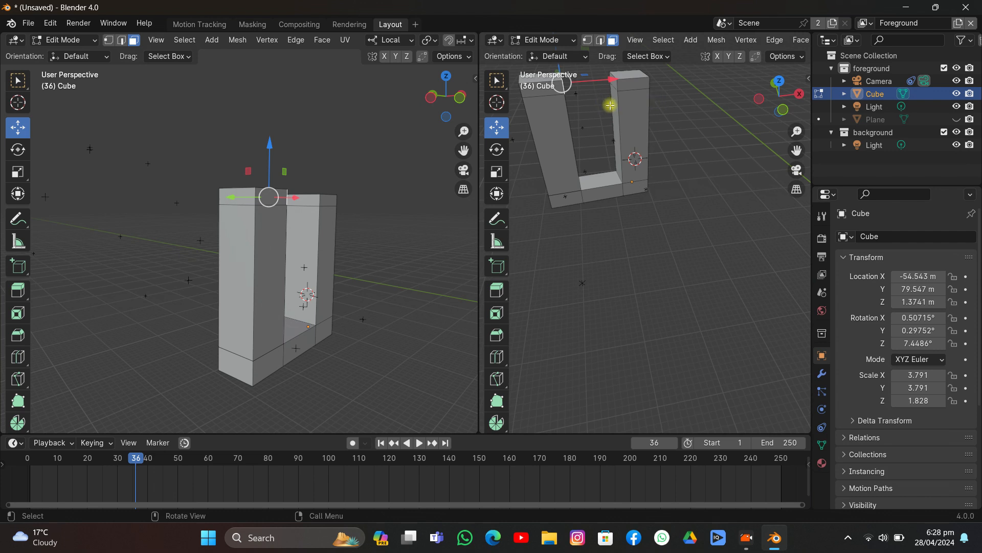
{"action": "key", "text": "c"}
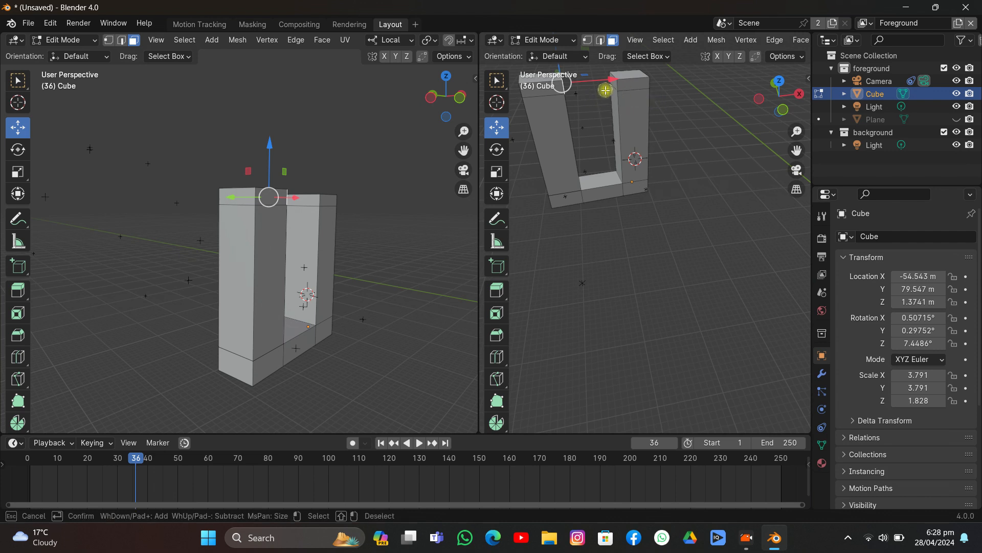
{"action": "left_click", "coordinate": [614, 82]}
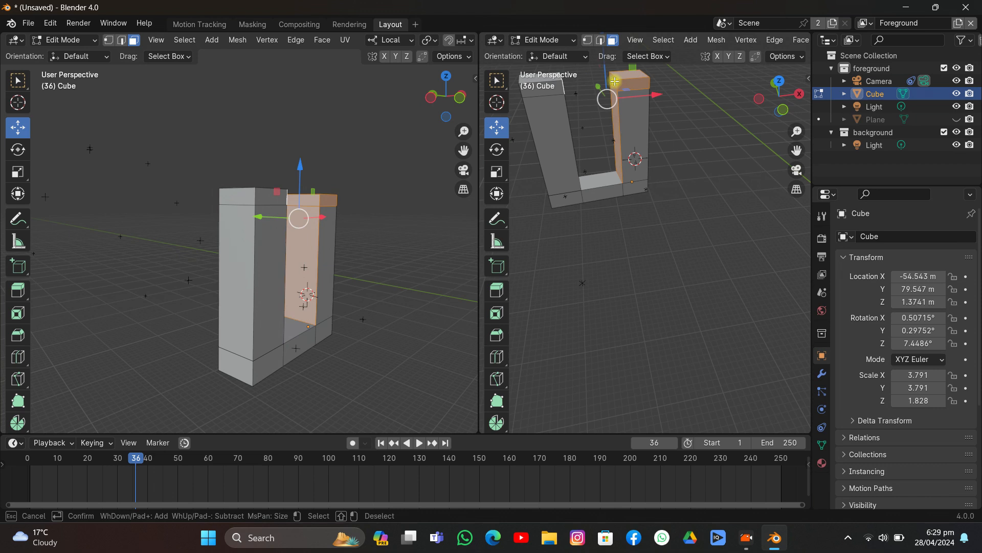
{"action": "right_click", "coordinate": [634, 106]}
{"action": "key", "text": "ctrl+z"}
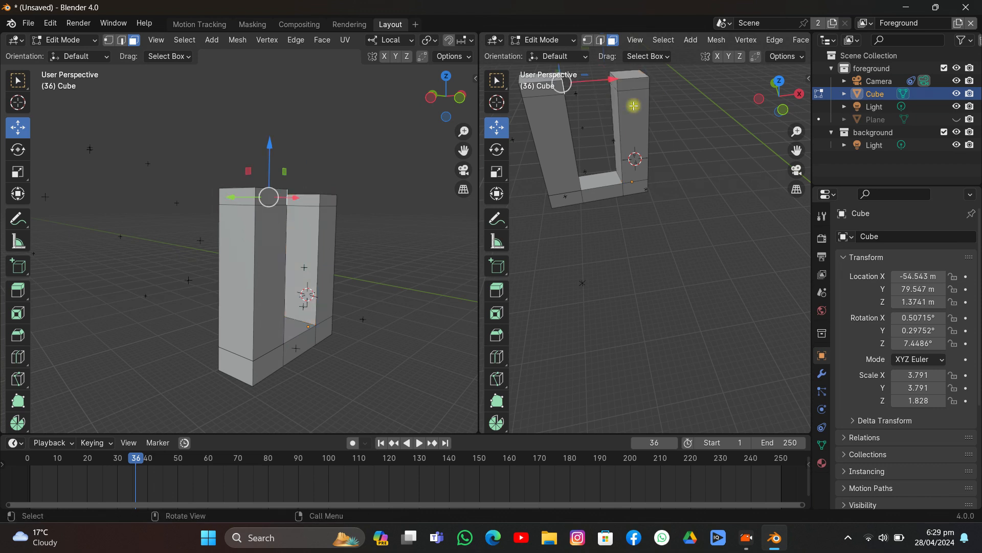
Add the corner pillar's inner top-band face to the selection and join both faces with LoopTools Bridge to form a lintel
{"action": "key", "text": "c"}
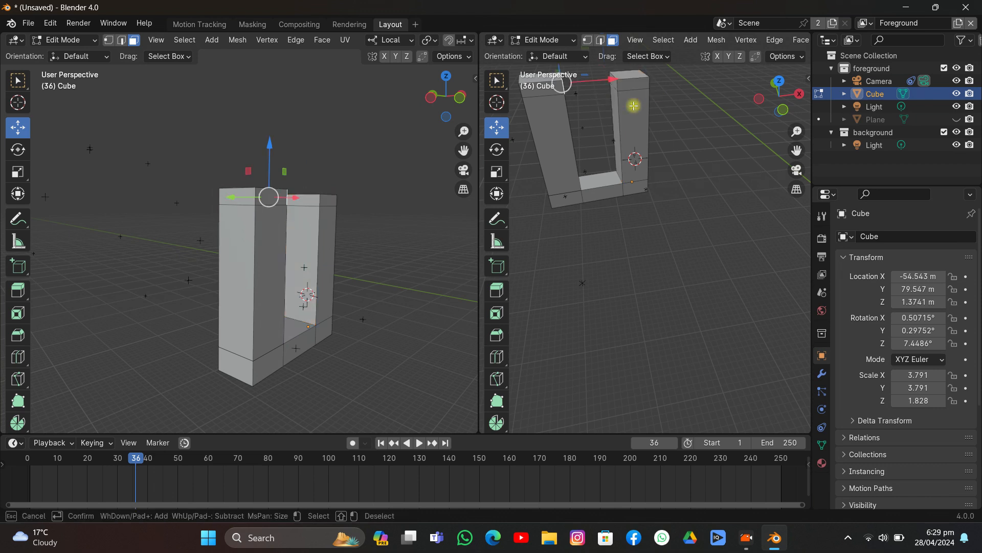
{"action": "left_click", "coordinate": [614, 83]}
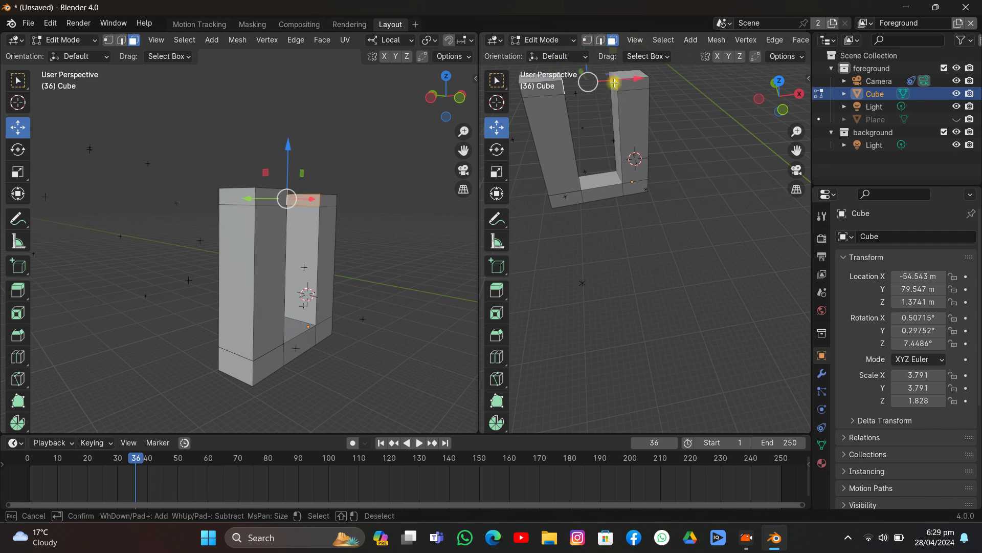
{"action": "key", "text": "Escape"}
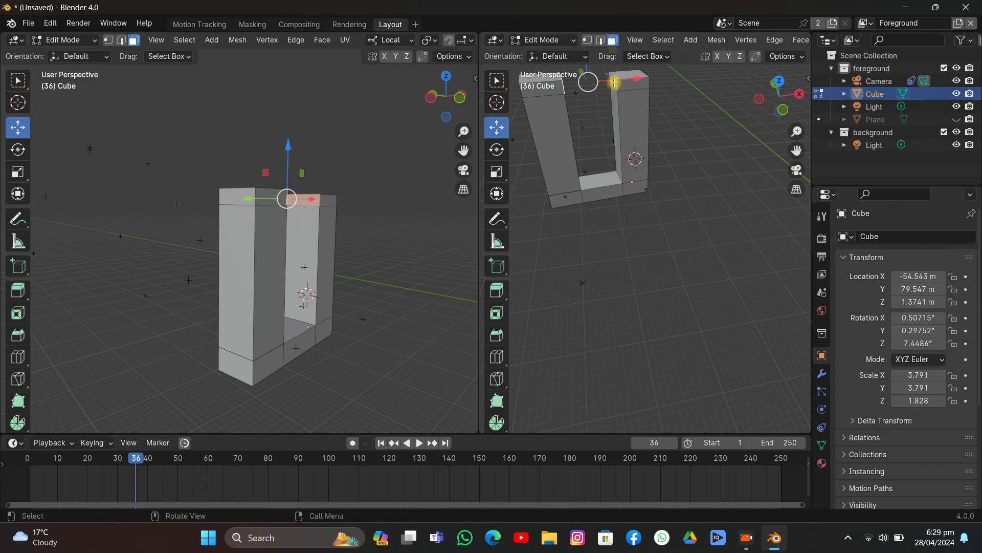
{"action": "middle_click_drag", "start_coordinate": [673, 189], "coordinate": [720, 179]}
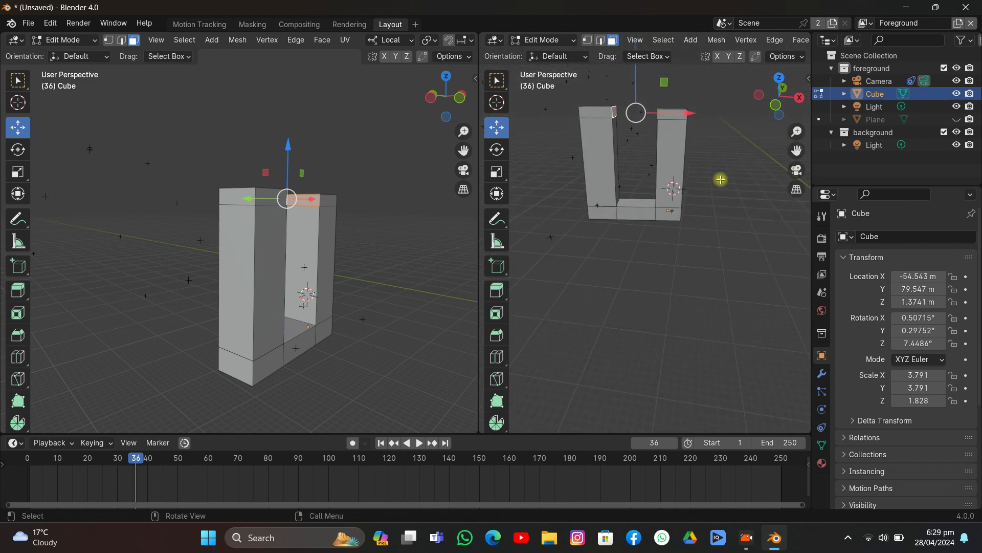
{"action": "left_click", "coordinate": [796, 176]}
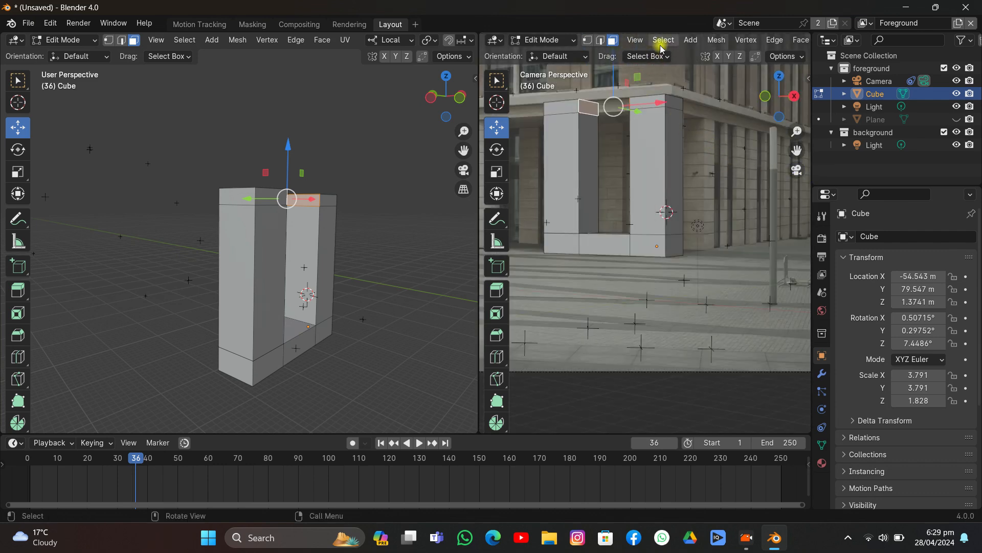
{"action": "scroll", "coordinate": [721, 39], "scroll_direction": "down", "scroll_amount": 2}
{"action": "left_click", "coordinate": [765, 40]}
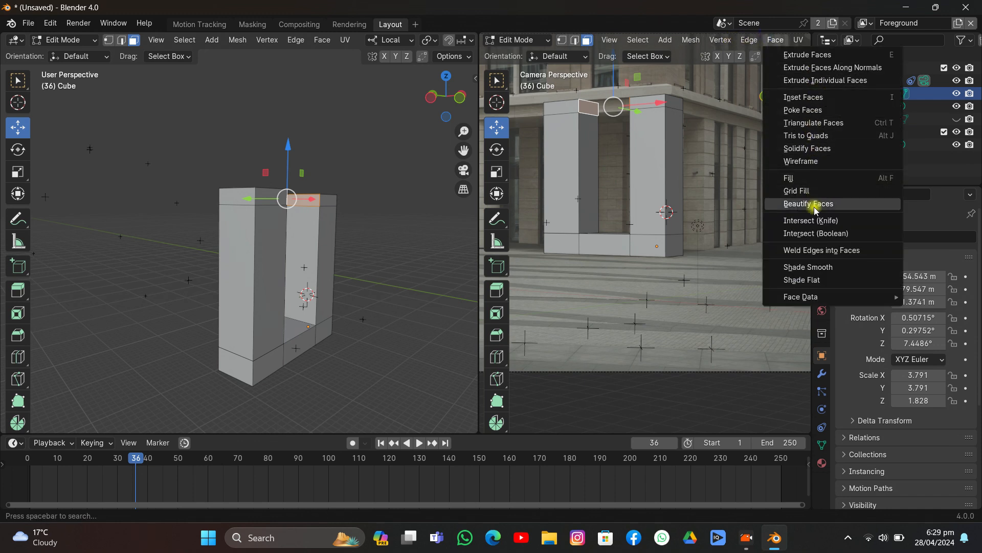
{"action": "right_click", "coordinate": [689, 141]}
{"action": "mouse_move", "coordinate": [681, 124]}
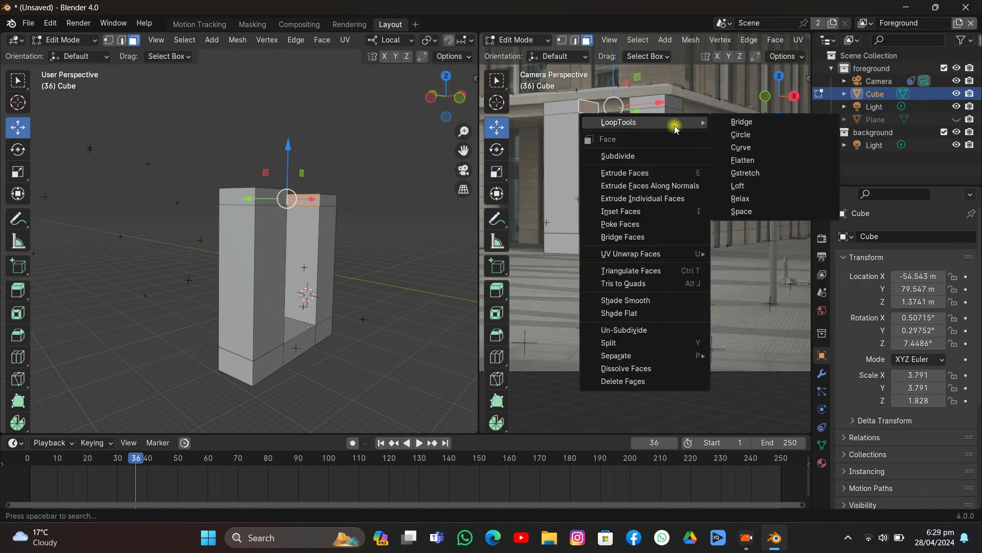
{"action": "left_click", "coordinate": [744, 123]}
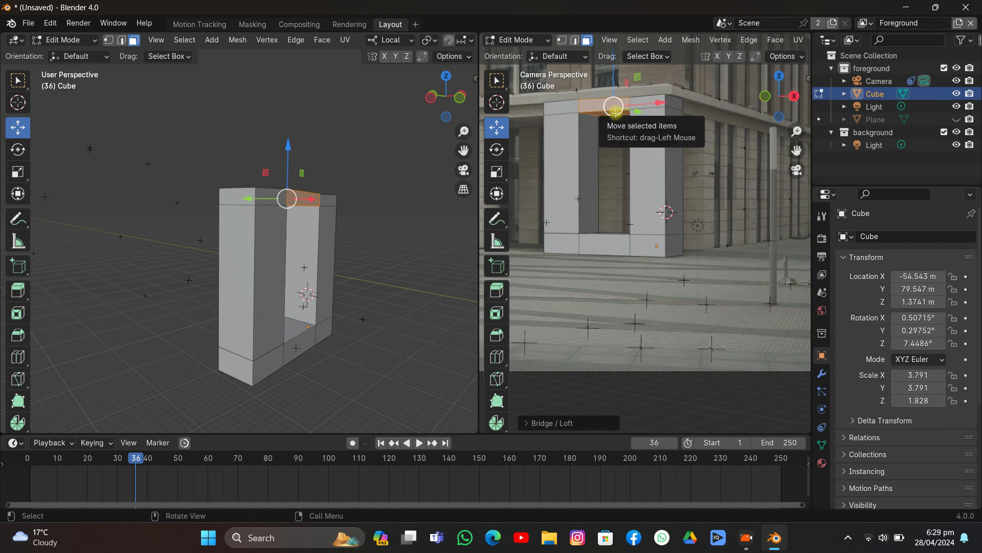
Play the tracked shot to check how the modelled frame follows the building, stopping at frame 246
{"action": "key", "text": "space"}
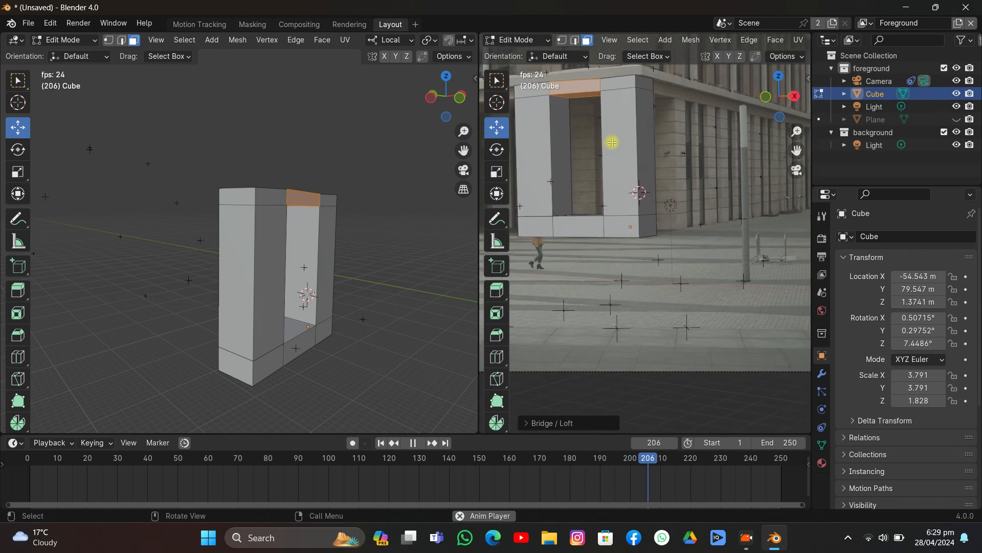
{"action": "key", "text": "space"}
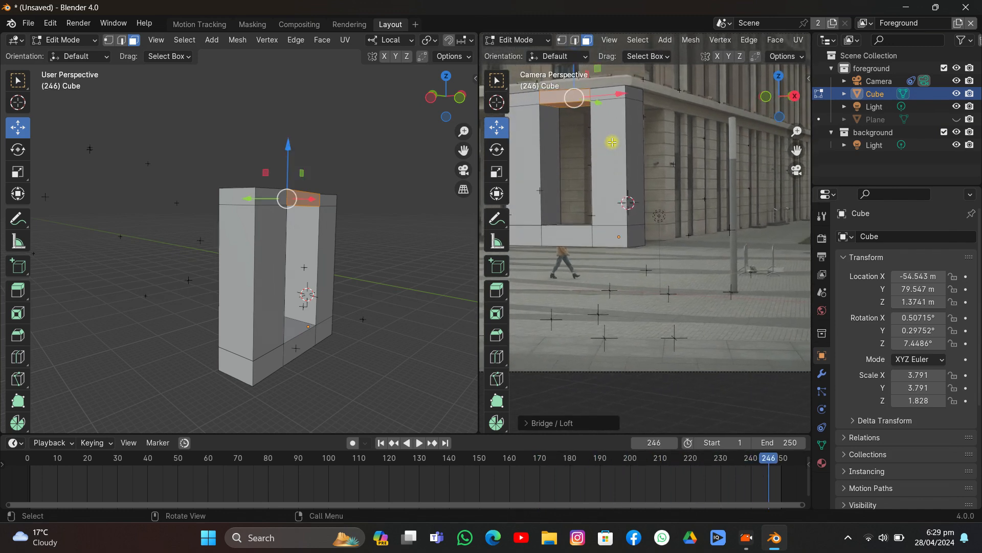
Raise the corner pillar's top face slightly to level it with the lintel, then clear the selection
{"action": "middle_click_drag", "start_coordinate": [356, 147], "coordinate": [325, 212]}
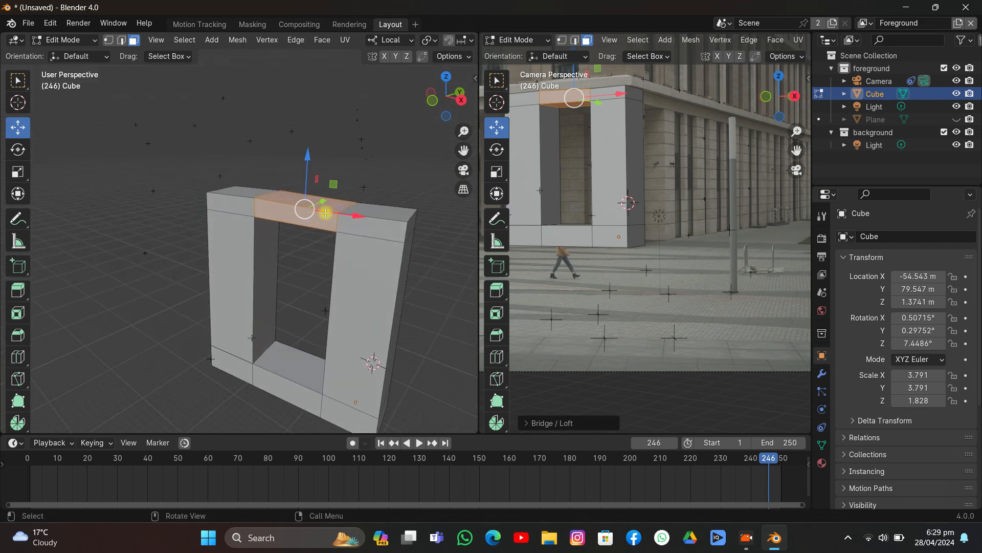
{"action": "left_click", "coordinate": [370, 209]}
{"action": "left_click_drag", "start_coordinate": [388, 170], "coordinate": [387, 152]}
{"action": "left_click", "coordinate": [361, 122]}
{"action": "middle_click_drag", "start_coordinate": [361, 122], "coordinate": [347, 160]}
{"action": "scroll", "coordinate": [422, 152], "scroll_direction": "down", "scroll_amount": 5}
{"action": "scroll", "coordinate": [347, 152], "scroll_direction": "down", "scroll_amount": 1}
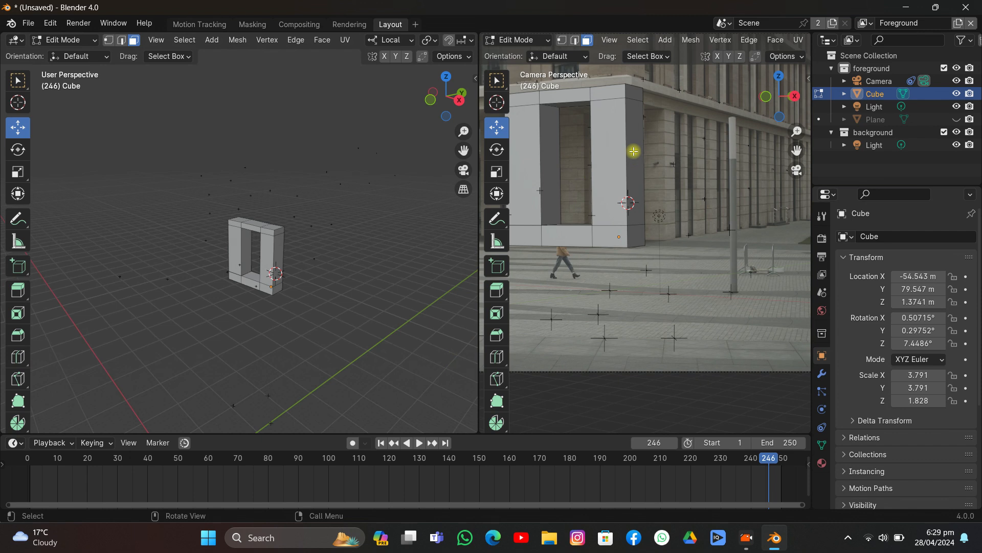
Extrude the side face of the corner pillar's top band about 10.38 m outward to start a beam along the adjacent facade
{"action": "scroll", "coordinate": [292, 253], "scroll_direction": "up", "scroll_amount": 2}
{"action": "left_click", "coordinate": [314, 235]}
{"action": "middle_click_drag", "start_coordinate": [313, 235], "coordinate": [201, 246]}
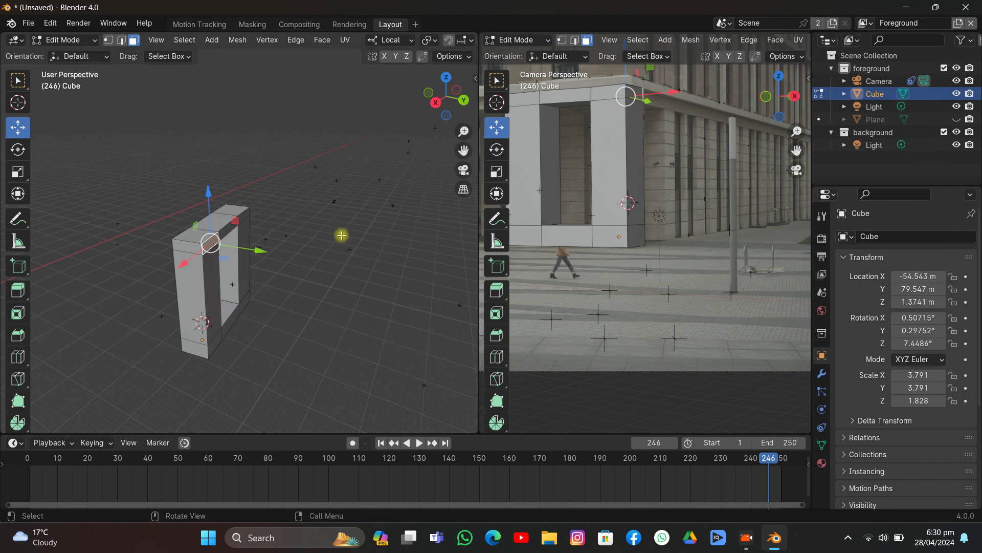
{"action": "key", "text": "g"}
{"action": "key", "text": "z"}
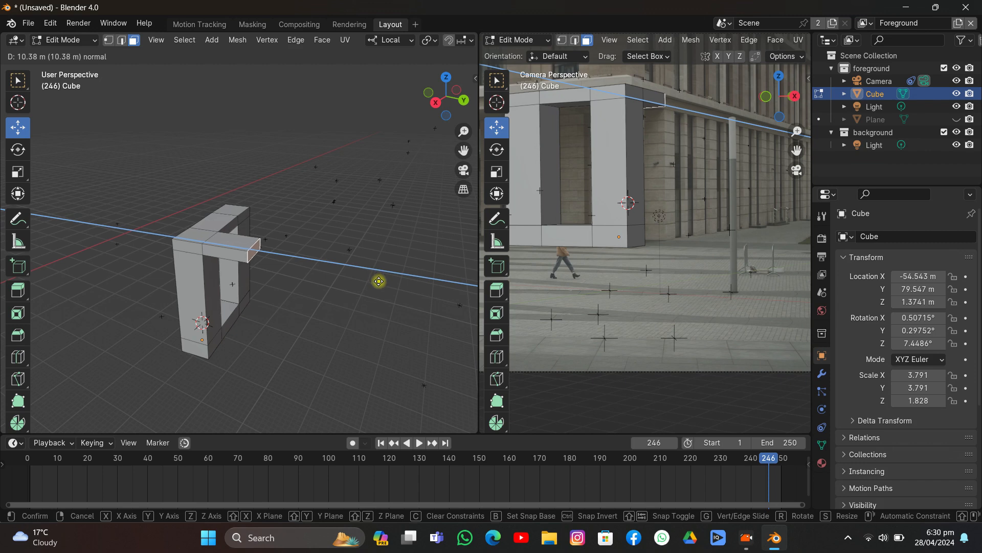
{"action": "left_click", "coordinate": [379, 281]}
Extrude the beam's end face outward again to add a short end segment, and select that segment's underside
{"action": "key", "text": "r"}
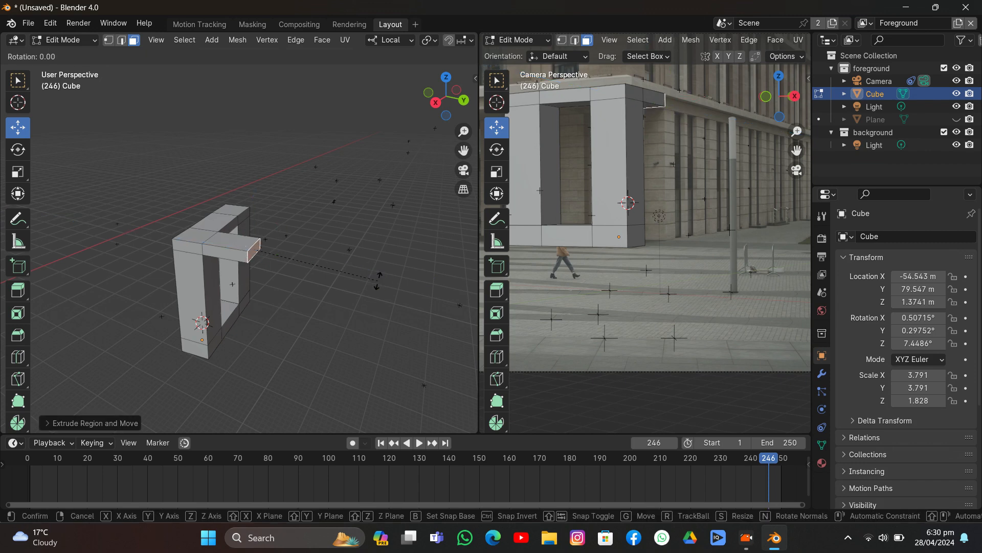
{"action": "right_click", "coordinate": [381, 282]}
{"action": "key", "text": "e"}
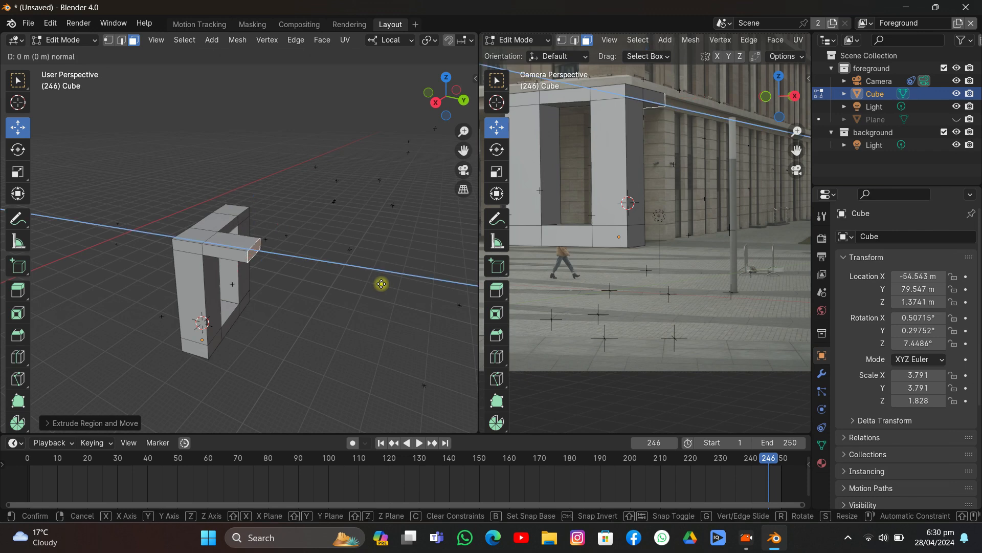
{"action": "left_click", "coordinate": [406, 297]}
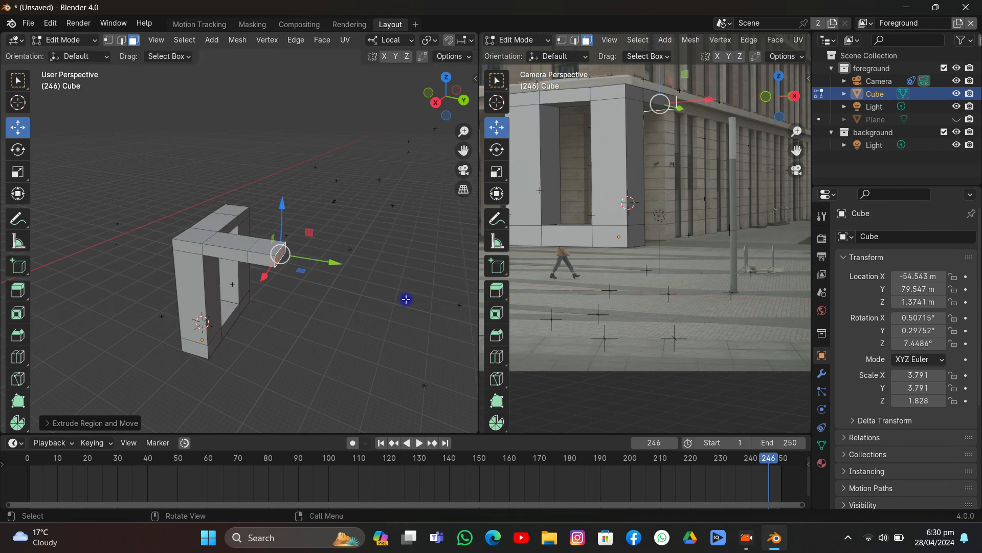
{"action": "middle_click_drag", "start_coordinate": [406, 298], "coordinate": [264, 175]}
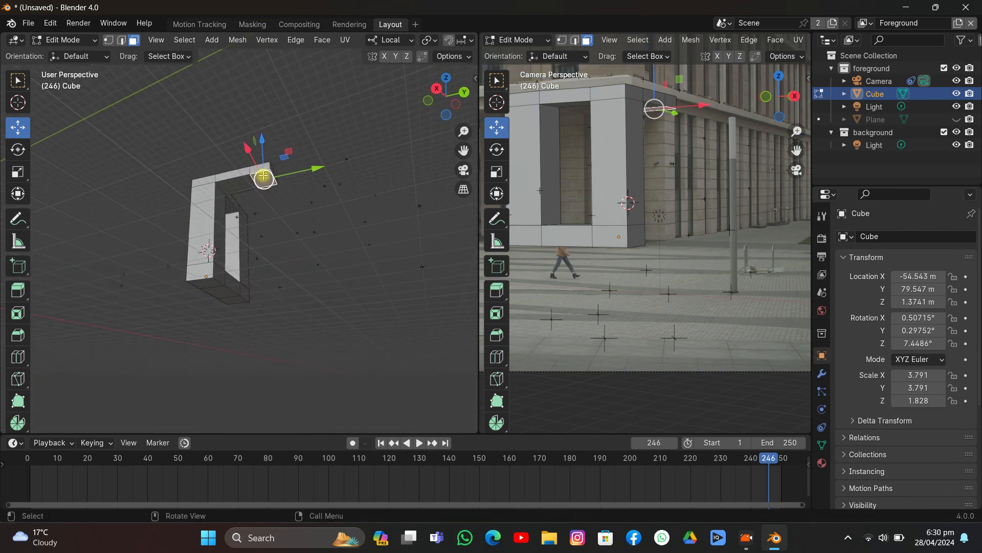
Extrude the segment's underside down to ground level as the second pillar, and extrude the beam's end face further outward along the side facade
{"action": "key", "text": "e"}
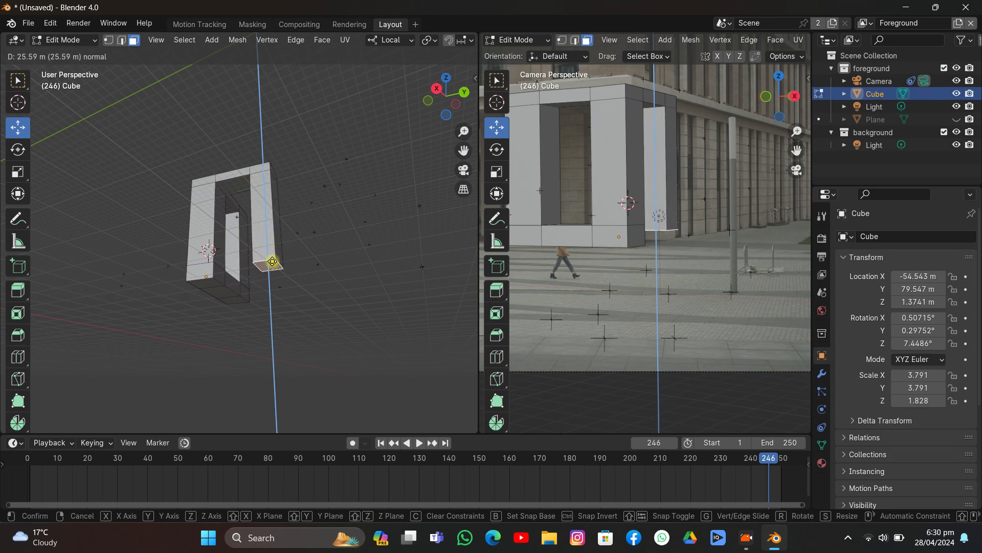
{"action": "left_click", "coordinate": [272, 269]}
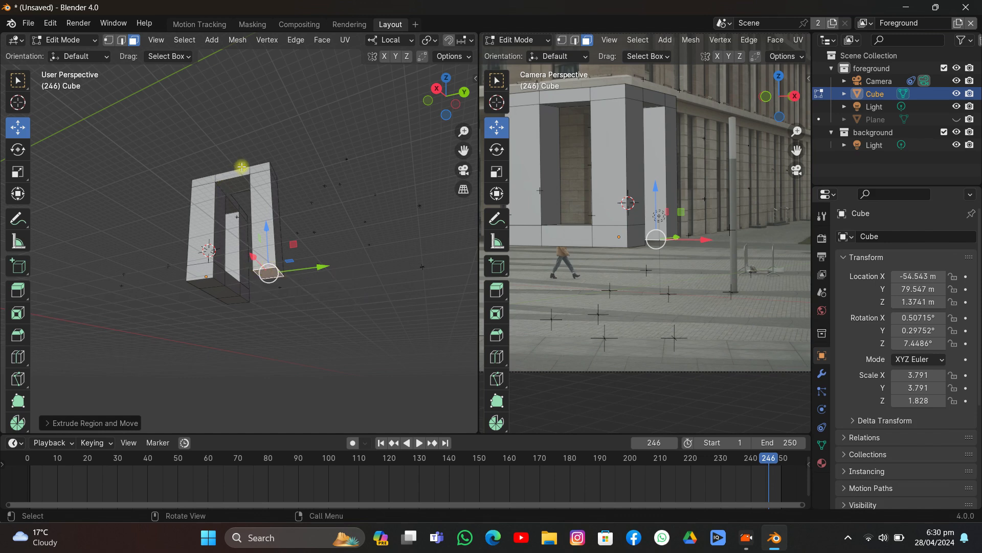
{"action": "middle_click_drag", "start_coordinate": [242, 164], "coordinate": [204, 220]}
{"action": "left_click", "coordinate": [206, 220]}
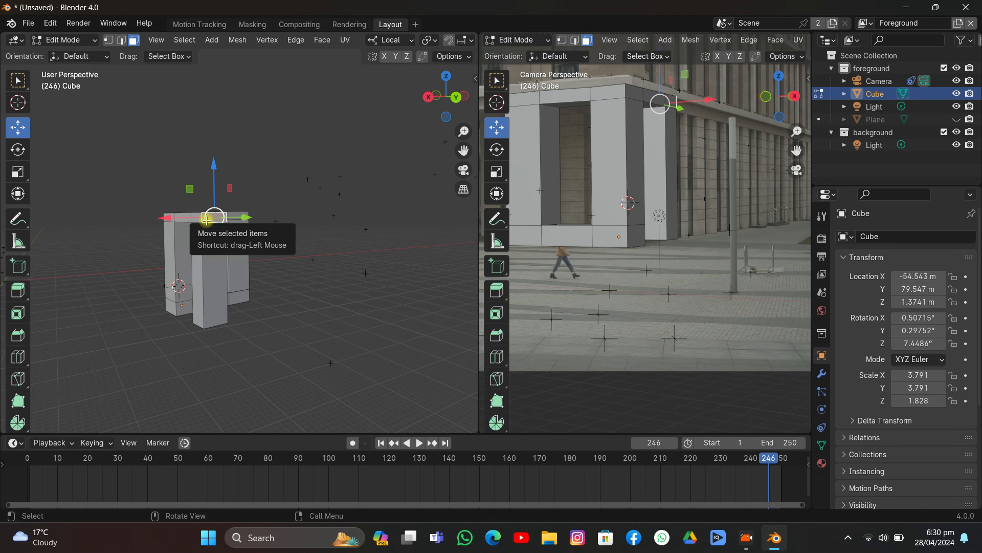
{"action": "key", "text": "e"}
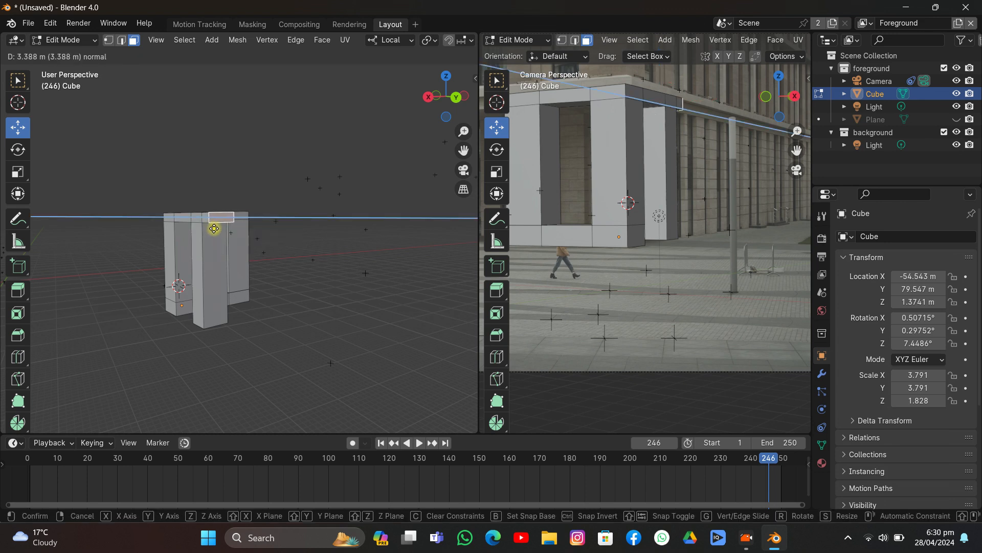
{"action": "left_click", "coordinate": [215, 234]}
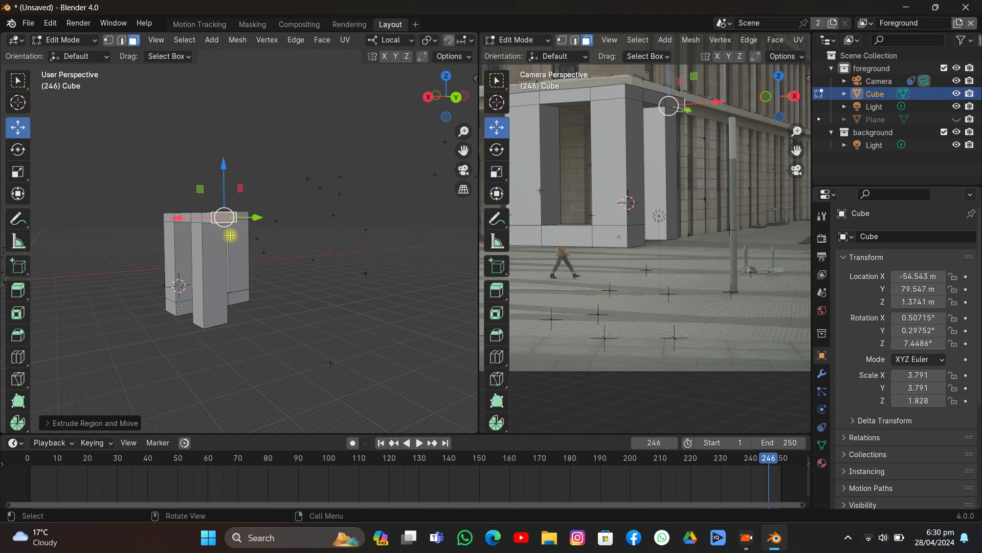
Add a short end segment of about 2 m to the beam and extrude its underside down to ground level as the third pillar
{"action": "middle_click_drag", "start_coordinate": [222, 234], "coordinate": [284, 234]}
{"action": "scroll", "coordinate": [284, 235], "scroll_direction": "up", "scroll_amount": 2}
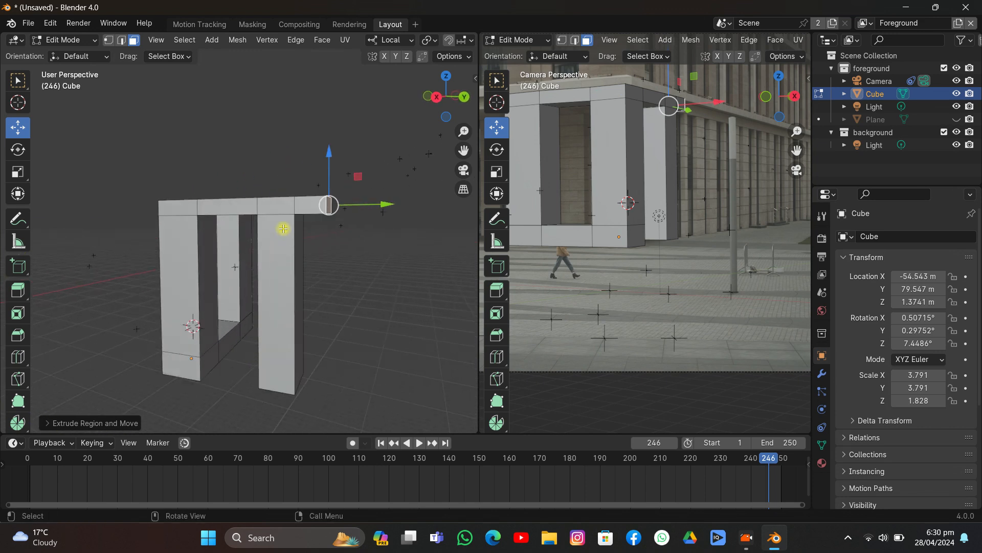
{"action": "key", "text": "e"}
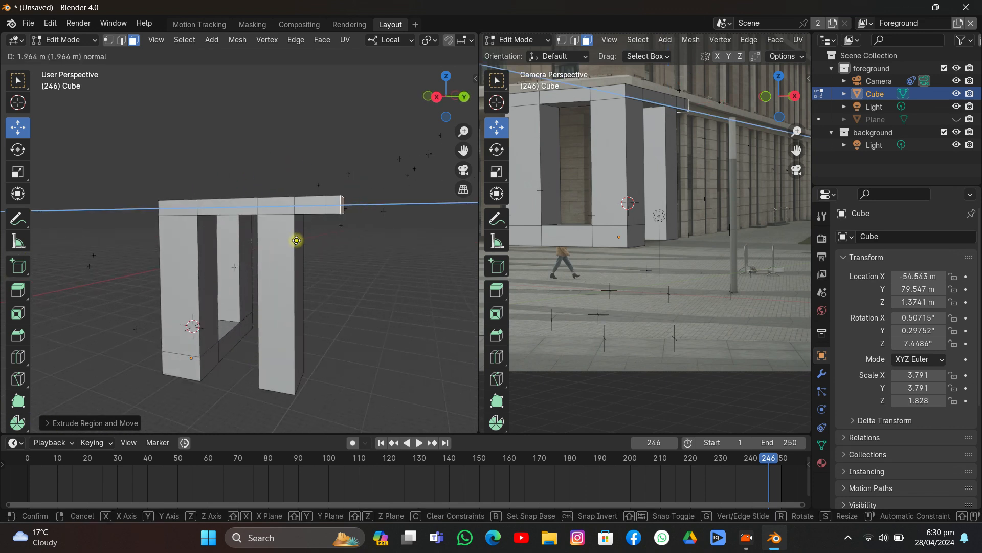
{"action": "left_click", "coordinate": [333, 205]}
{"action": "middle_click_drag", "start_coordinate": [332, 206], "coordinate": [330, 160]}
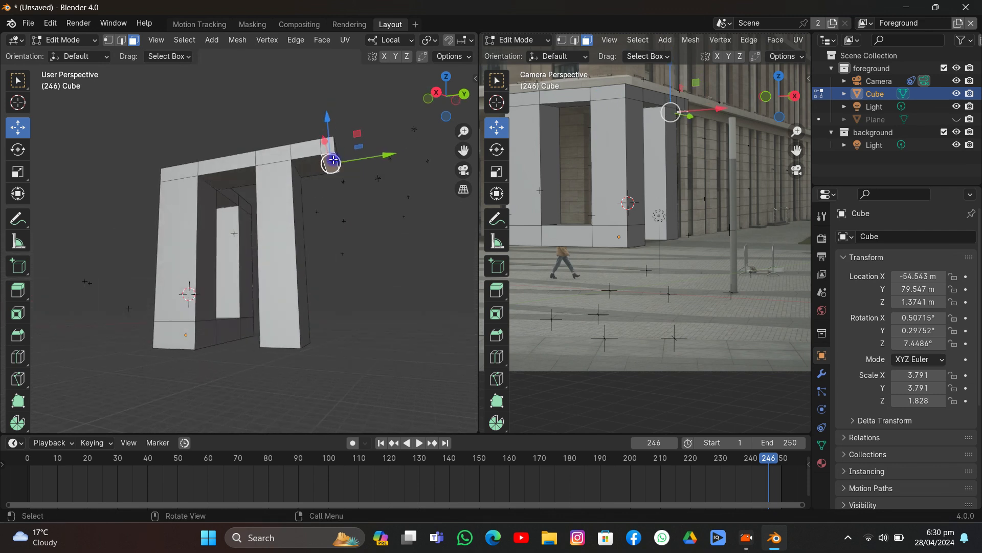
{"action": "key", "text": "e"}
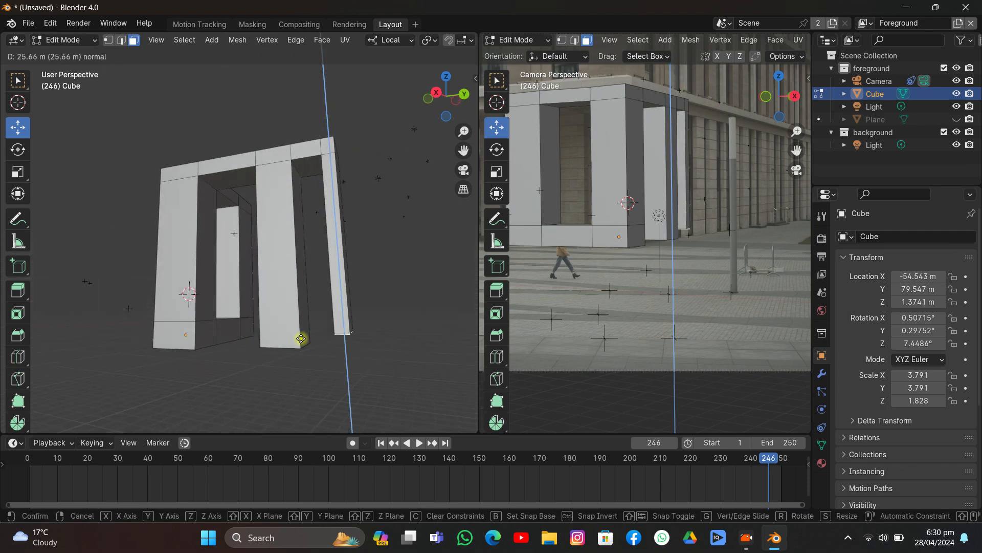
{"action": "left_click", "coordinate": [289, 342]}
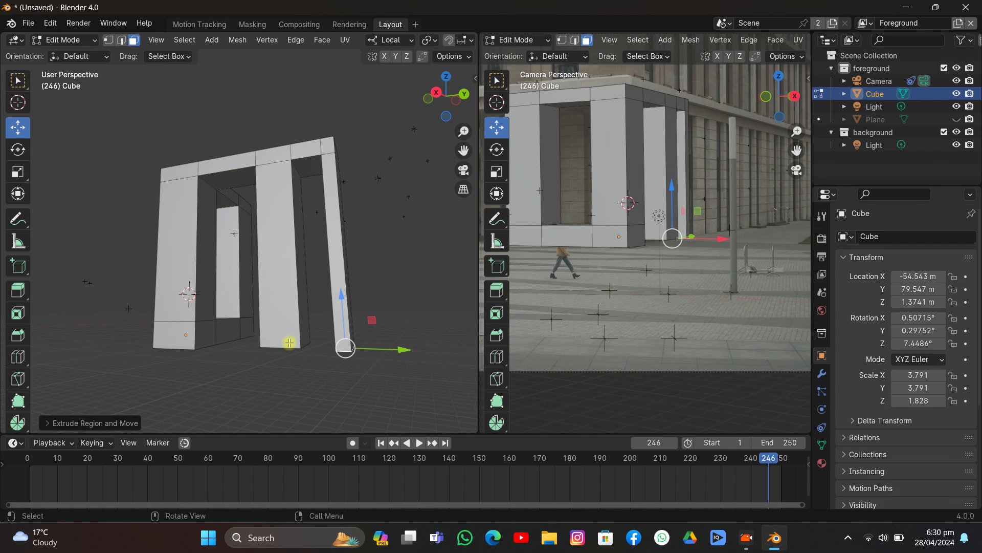
Extrude the beam's end face outward about 3.9 m, add an end segment of about 2.6 m, and select that segment's underside
{"action": "scroll", "coordinate": [267, 261], "scroll_direction": "down", "scroll_amount": 3}
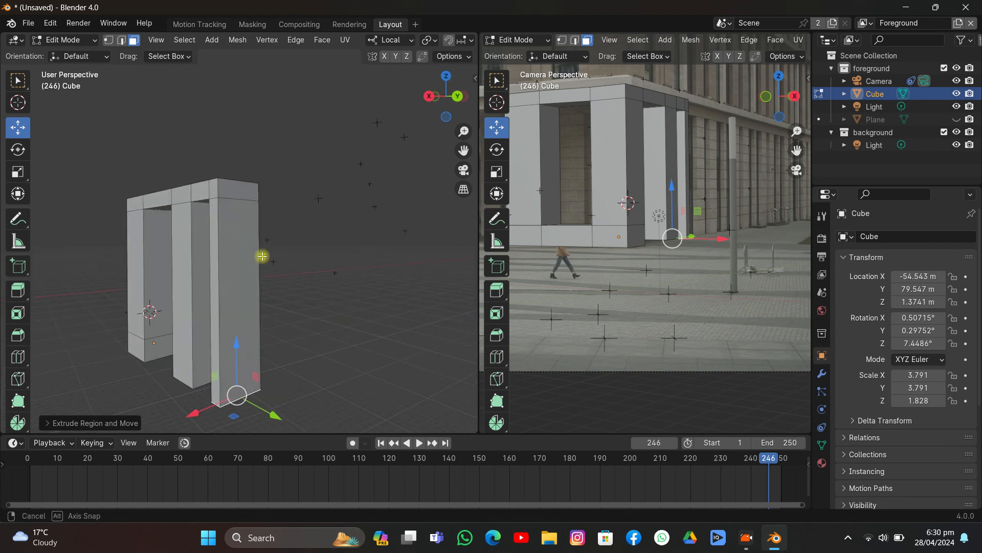
{"action": "middle_click_drag", "start_coordinate": [263, 256], "coordinate": [310, 241]}
{"action": "key", "text": "e"}
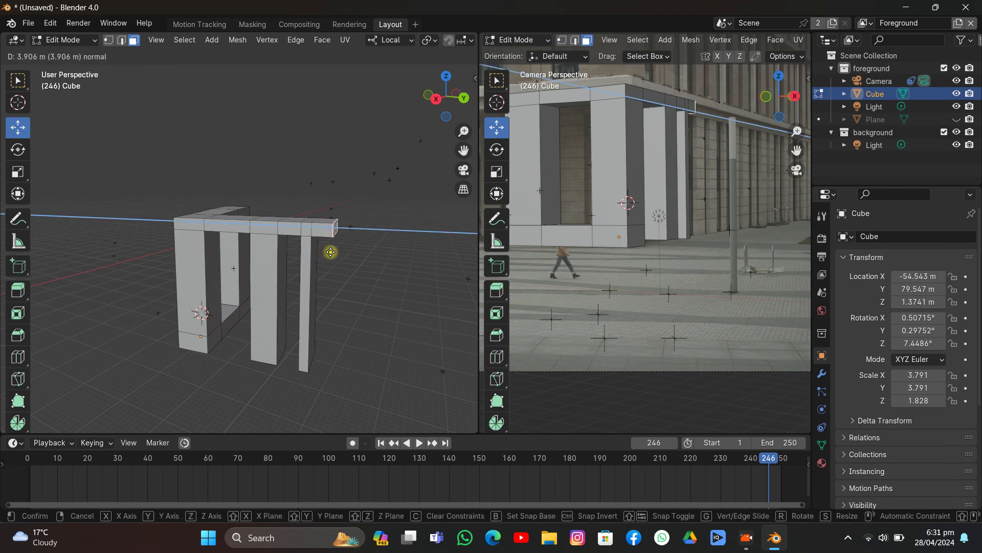
{"action": "left_click", "coordinate": [331, 251]}
{"action": "key", "text": "e"}
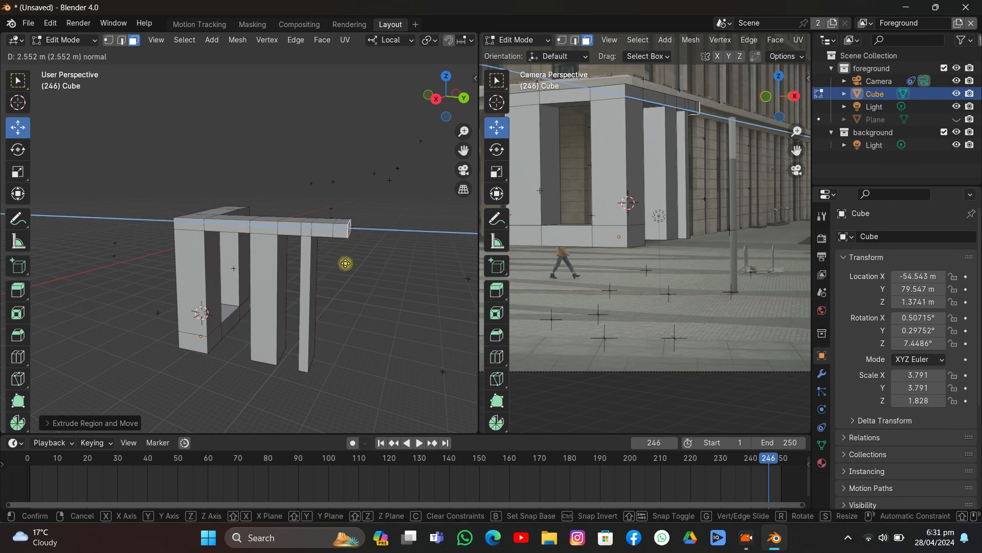
{"action": "left_click", "coordinate": [346, 244]}
{"action": "middle_click_drag", "start_coordinate": [345, 244], "coordinate": [325, 156]}
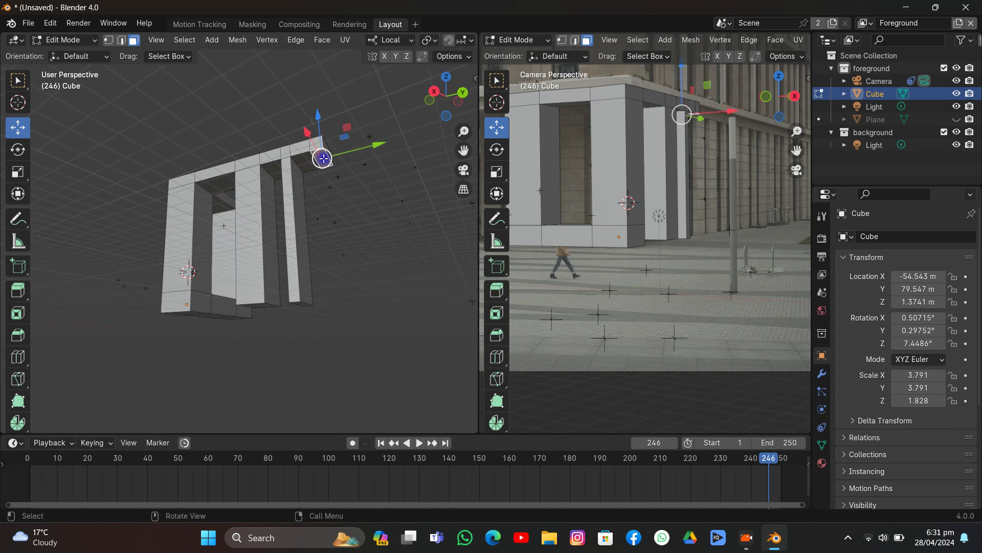
{"action": "key", "text": "e"}
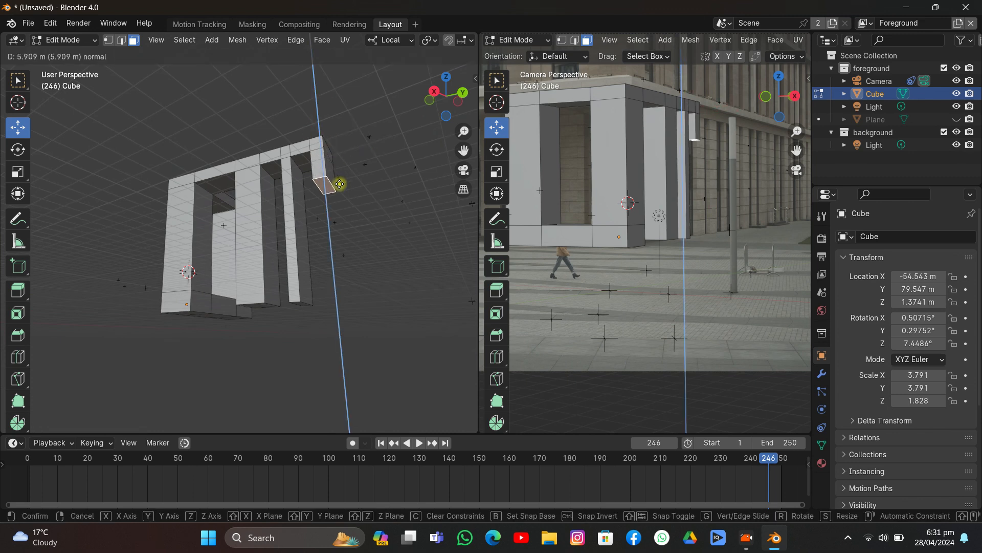
{"action": "right_click", "coordinate": [341, 185]}
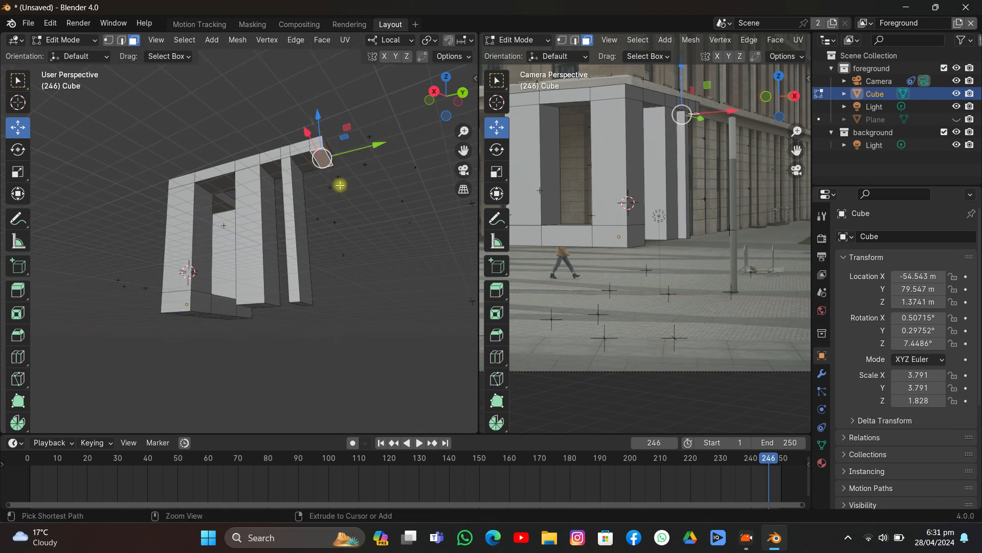
{"action": "key", "text": "ctrl+z"}
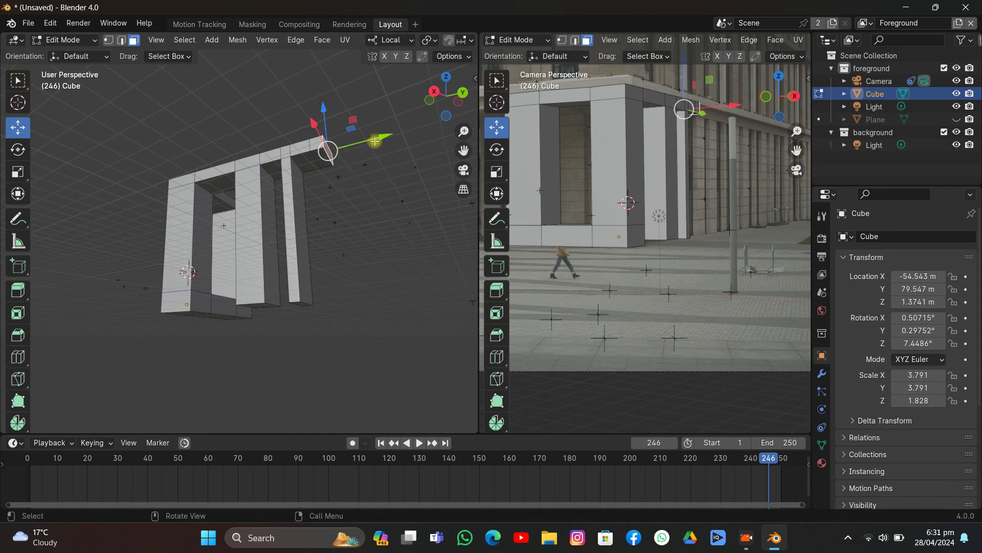
Pull the beam's end face back slightly along the facade, and turn off the gizmos in the camera view
{"action": "left_click_drag", "start_coordinate": [355, 142], "coordinate": [343, 144]}
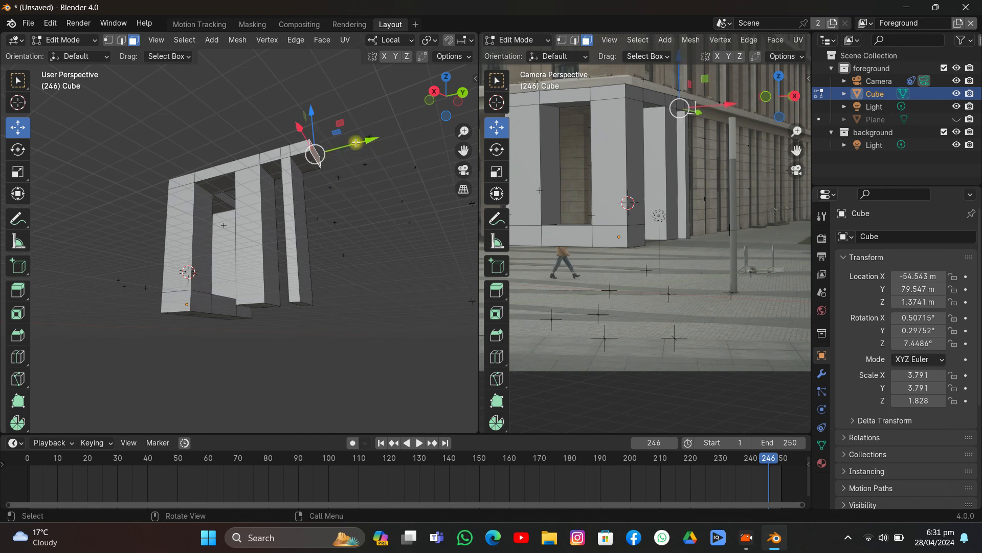
{"action": "scroll", "coordinate": [639, 39], "scroll_direction": "down", "scroll_amount": 5}
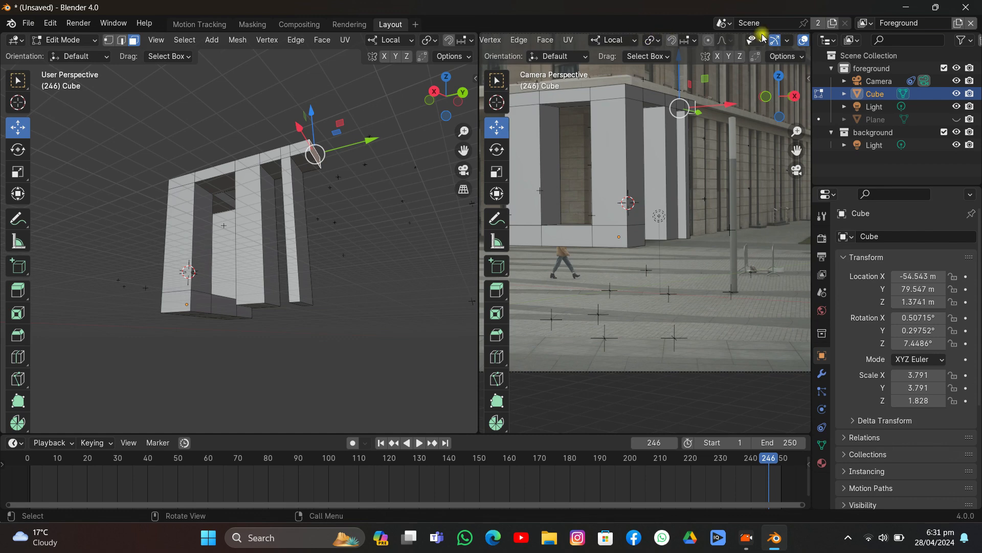
{"action": "left_click", "coordinate": [804, 40]}
{"action": "left_click", "coordinate": [804, 39]}
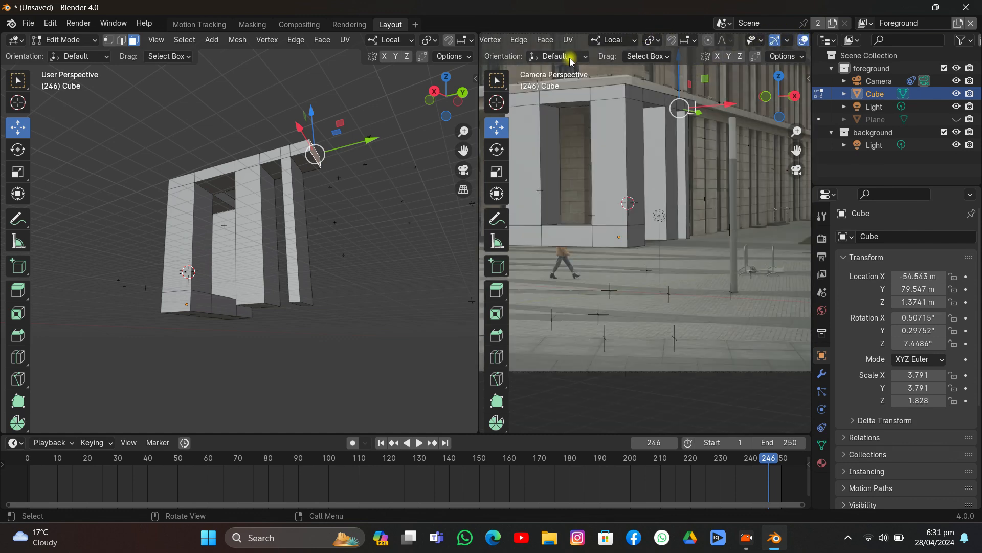
{"action": "left_click", "coordinate": [775, 41]}
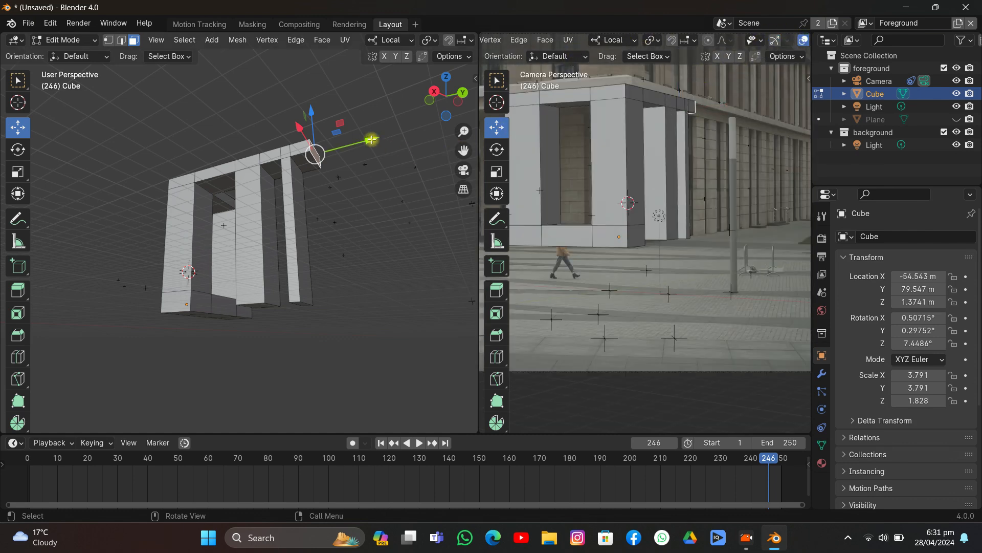
Extrude the beam's end face outward as a new segment and extrude its underside down to ground level as the fourth pillar
{"action": "left_click_drag", "start_coordinate": [369, 141], "coordinate": [411, 166]}
{"action": "left_click", "coordinate": [334, 152]}
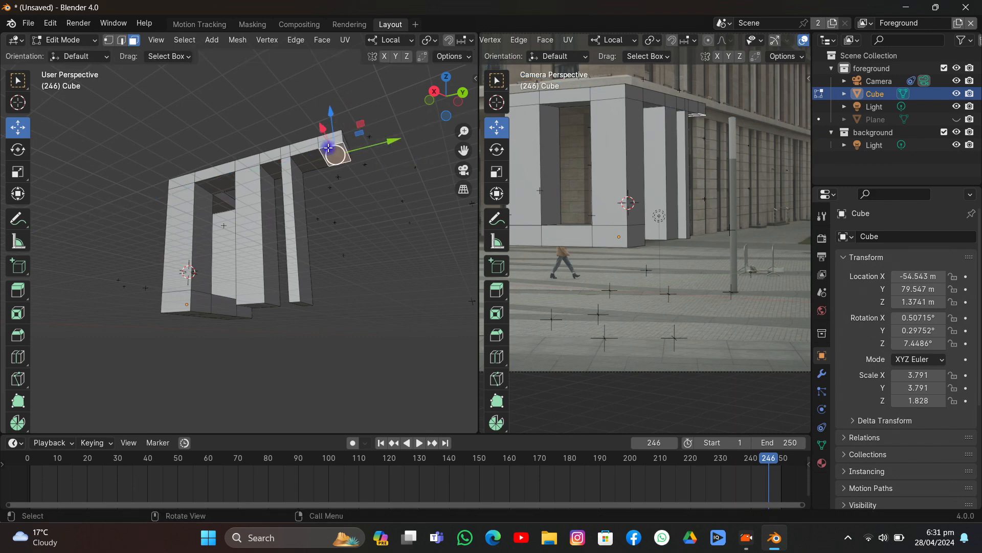
{"action": "left_click_drag", "start_coordinate": [328, 148], "coordinate": [340, 287]}
Extend the beam beyond the fourth pillar and extrude the new end segment's underside to the ground to form the fifth pillar
{"action": "middle_click_drag", "start_coordinate": [353, 121], "coordinate": [332, 148]}
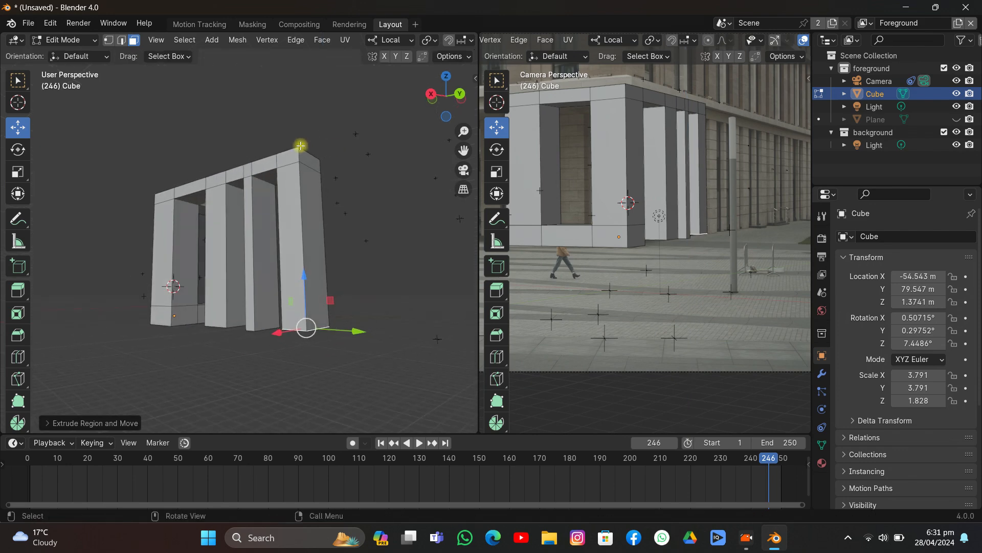
{"action": "left_click", "coordinate": [306, 155]}
{"action": "left_click_drag", "start_coordinate": [308, 154], "coordinate": [387, 337]}
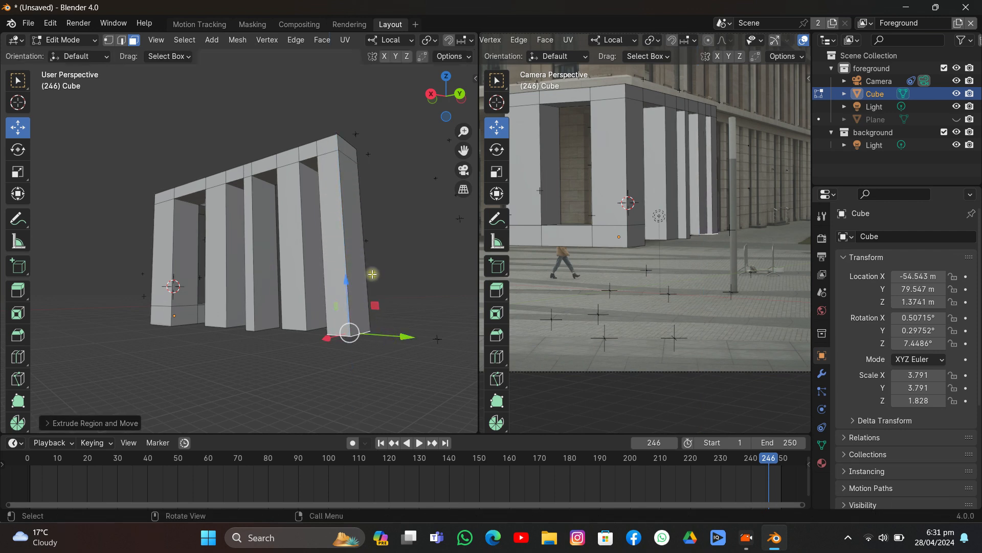
Extend the beam past the fifth pillar with a gap and a short end segment, and extrude that segment's underside down as the sixth pillar
{"action": "left_click", "coordinate": [346, 162]}
{"action": "left_click_drag", "start_coordinate": [350, 147], "coordinate": [390, 178]}
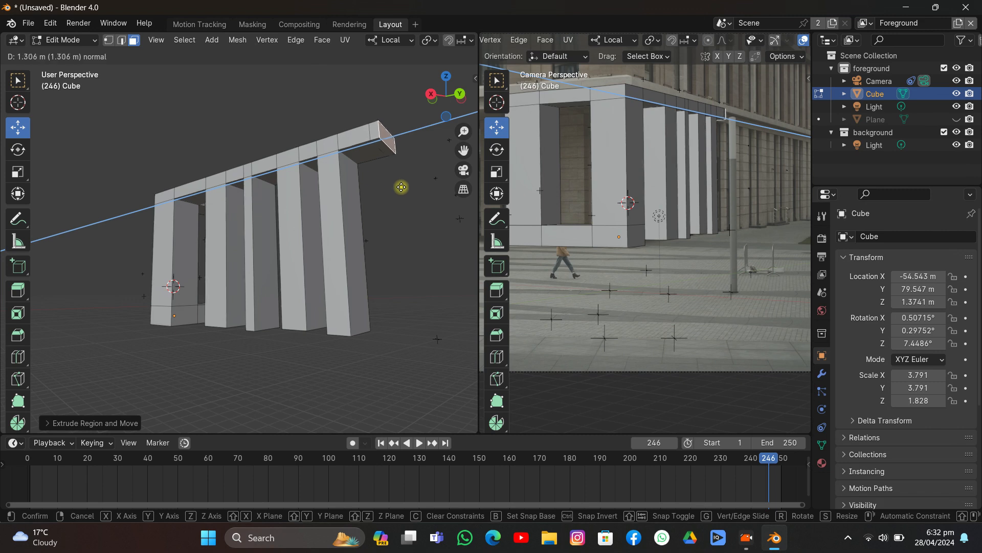
{"action": "left_click", "coordinate": [408, 192]}
{"action": "left_click", "coordinate": [392, 147]}
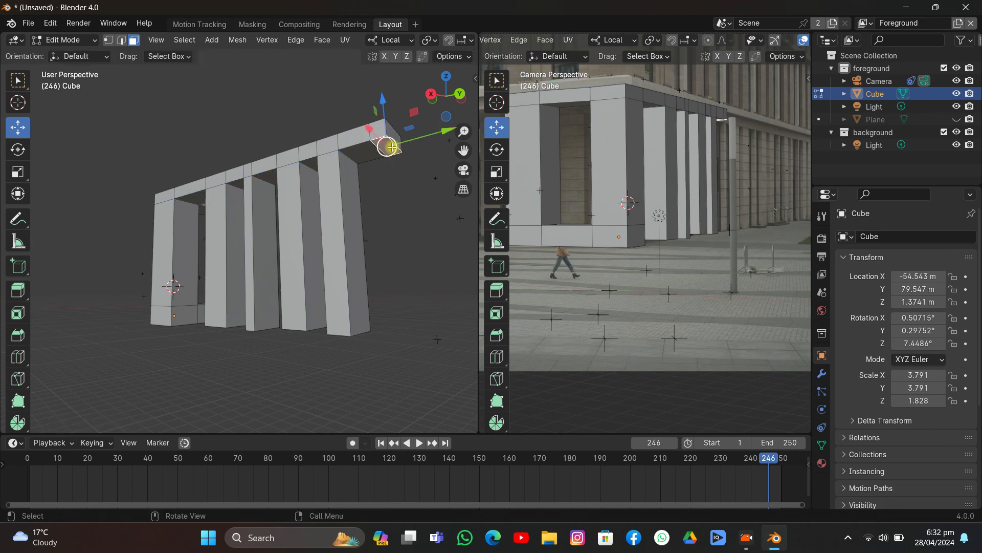
{"action": "left_click_drag", "start_coordinate": [391, 147], "coordinate": [439, 332]}
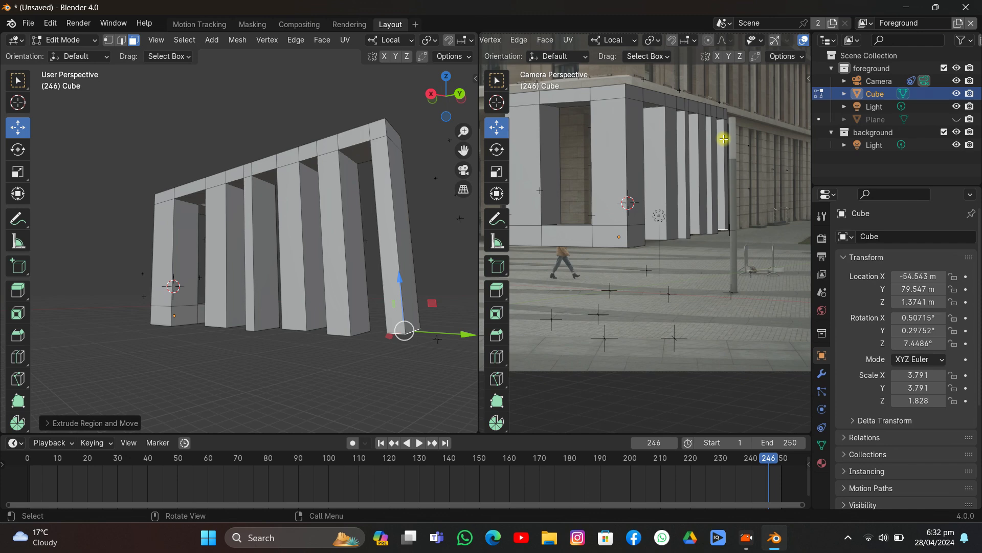
Move the sixth pillar's bottom face slightly down to meet the ground line in the footage
{"action": "left_click", "coordinate": [395, 132]}
{"action": "middle_click_drag", "start_coordinate": [393, 213], "coordinate": [368, 213]}
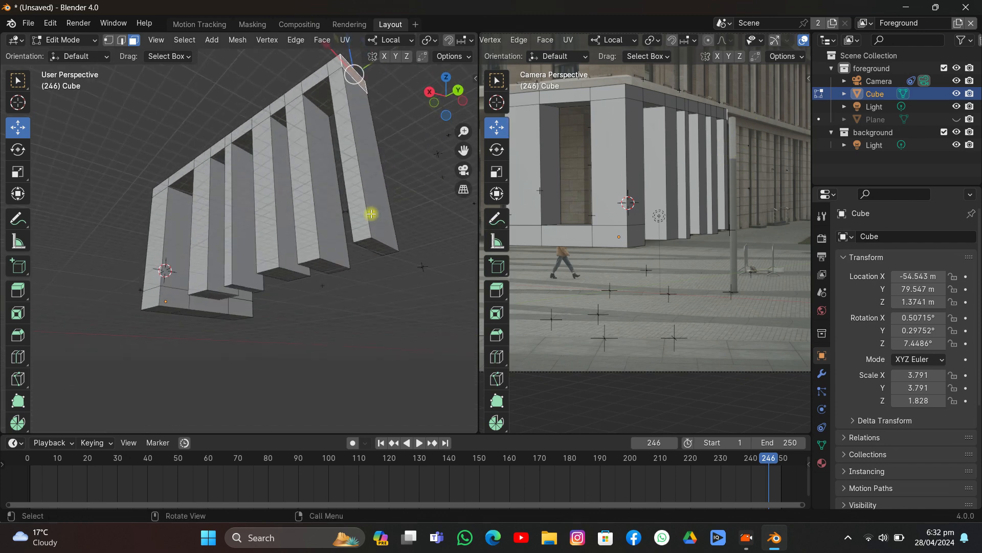
{"action": "left_click", "coordinate": [374, 246]}
{"action": "left_click_drag", "start_coordinate": [369, 213], "coordinate": [373, 217]}
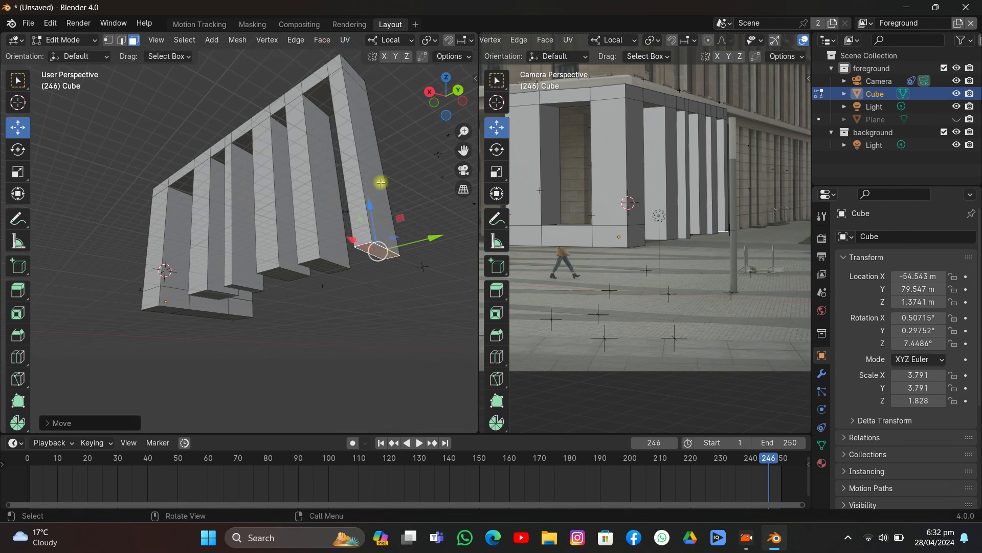
Extrude the beam's end face outward beyond the sixth pillar to span the next gap along the side facade
{"action": "middle_click_drag", "start_coordinate": [378, 182], "coordinate": [353, 190]}
{"action": "left_click", "coordinate": [336, 173]}
{"action": "key", "text": "e"}
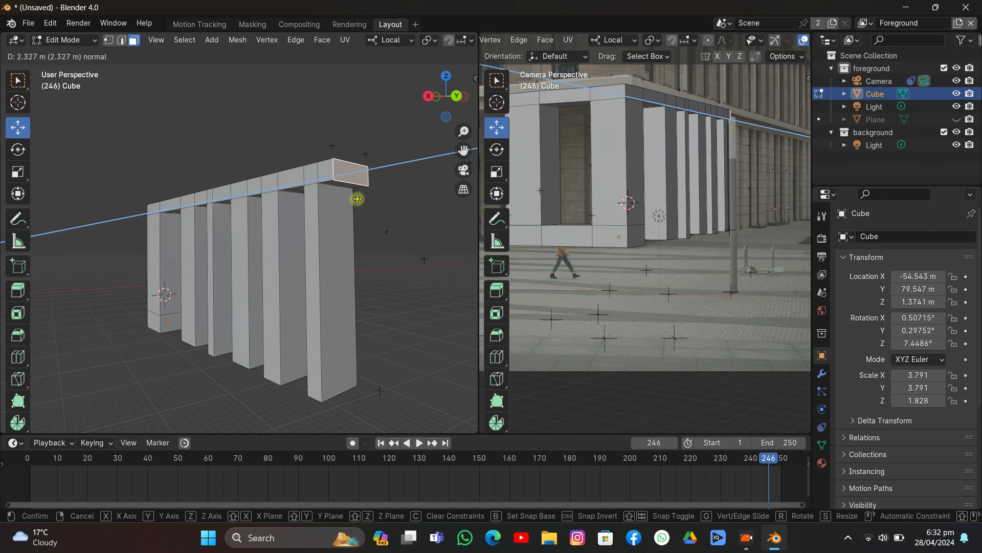
{"action": "left_click", "coordinate": [374, 202]}
{"action": "key", "text": "e"}
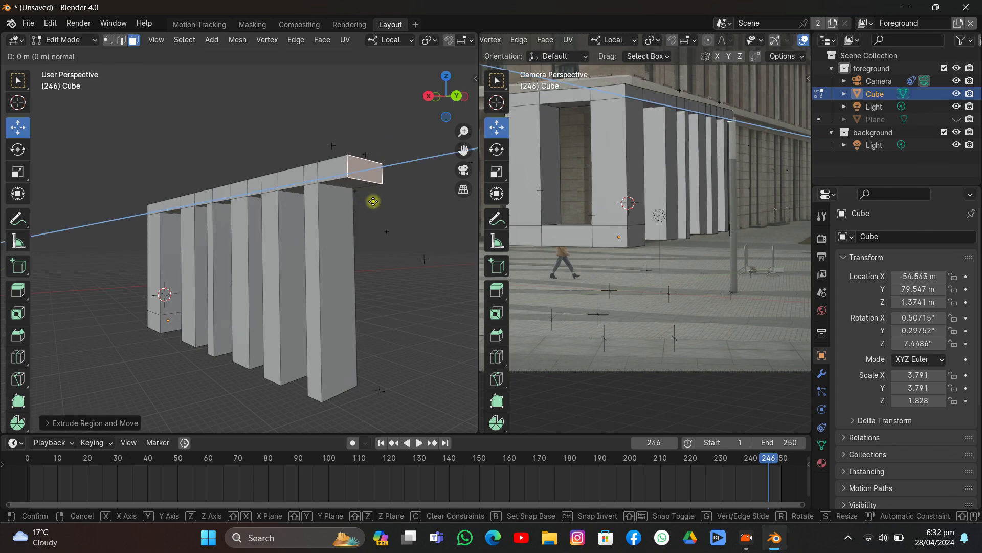
{"action": "right_click", "coordinate": [374, 202]}
Nudge the beam's new end face slightly outward and extrude the end segment's underside down about 26.9 m as the seventh pillar
{"action": "middle_click_drag", "start_coordinate": [374, 202], "coordinate": [401, 153]}
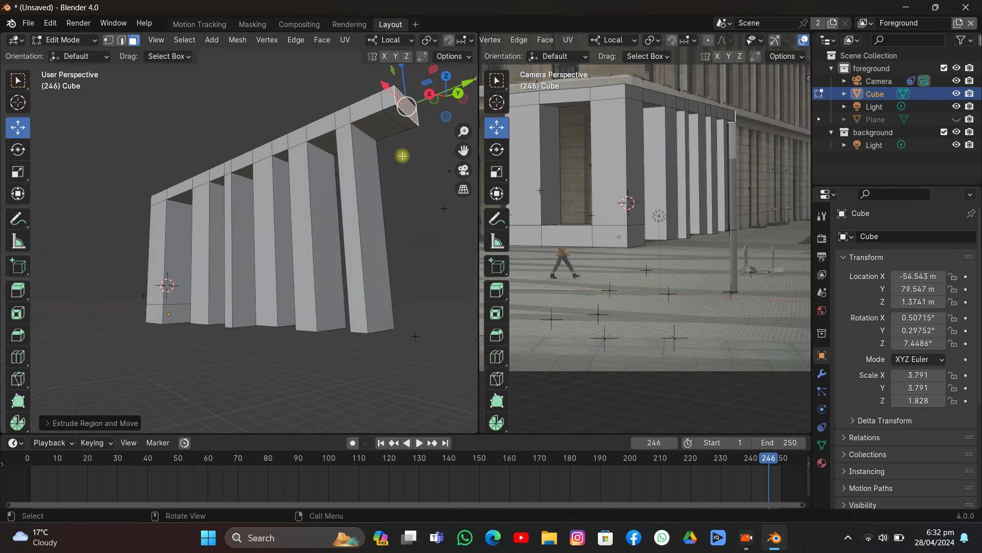
{"action": "scroll", "coordinate": [404, 137], "scroll_direction": "down", "scroll_amount": 2}
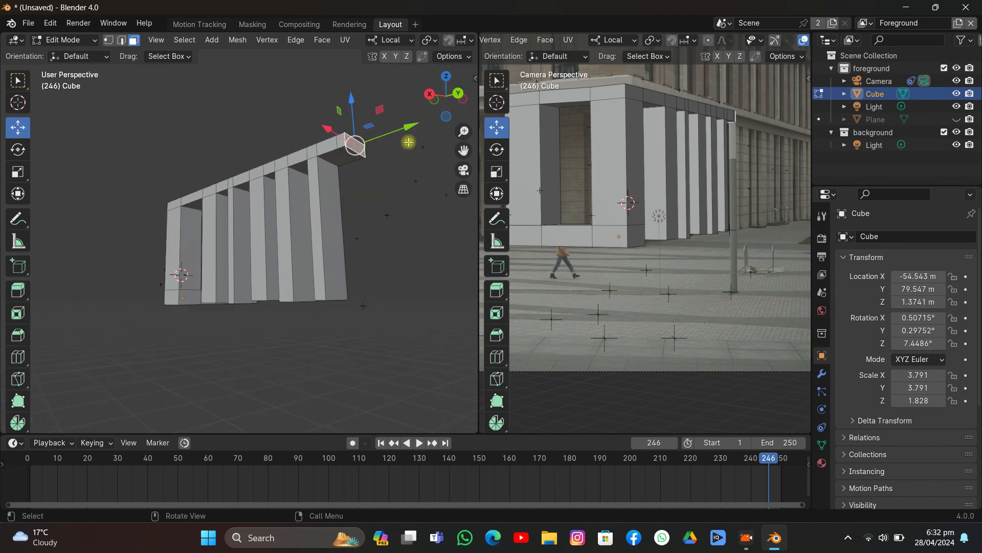
{"action": "left_click_drag", "start_coordinate": [406, 131], "coordinate": [410, 129]}
{"action": "left_click", "coordinate": [353, 150]}
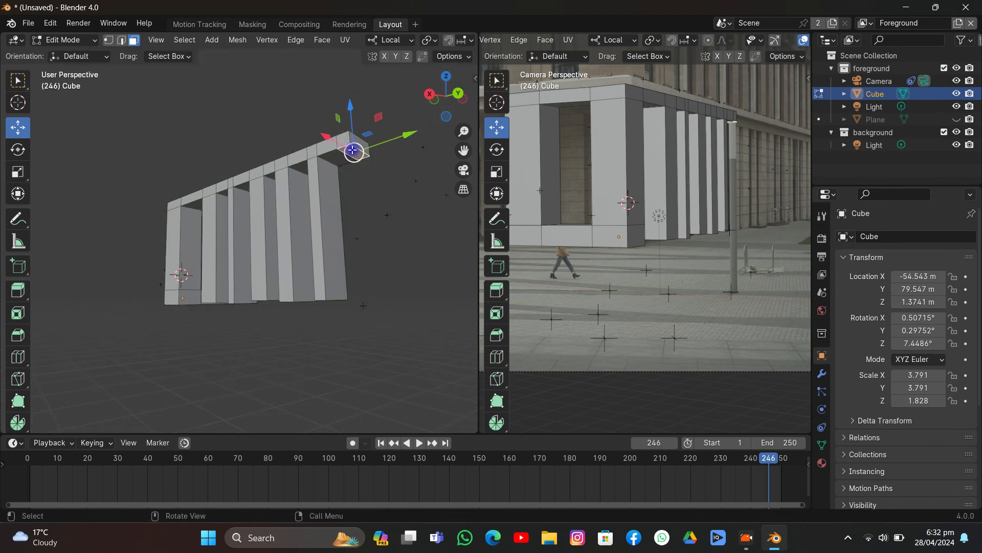
{"action": "key", "text": "e"}
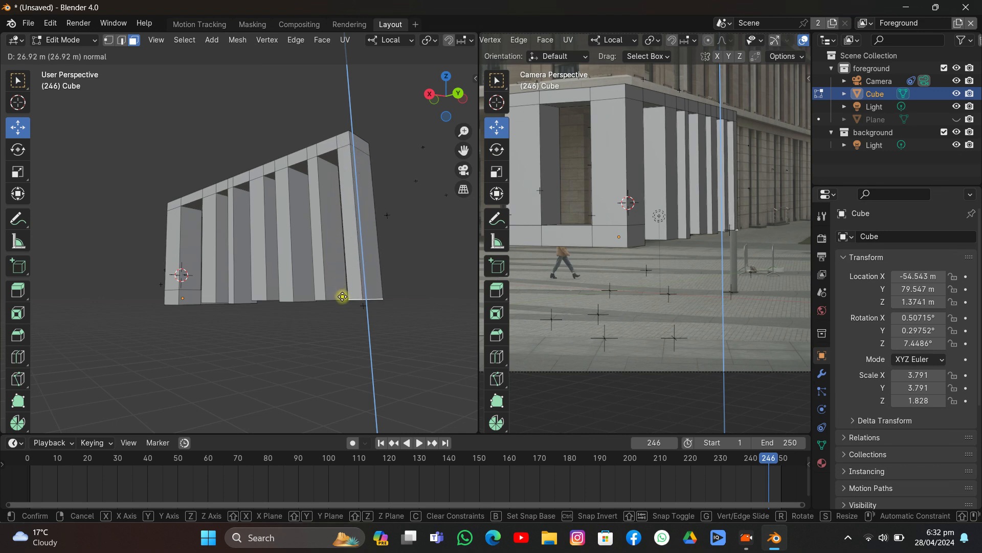
{"action": "left_click", "coordinate": [342, 296]}
Extend the beam past the seventh pillar with a gap and a short end segment, and extrude that segment's underside down as the eighth pillar
{"action": "left_click", "coordinate": [361, 145]}
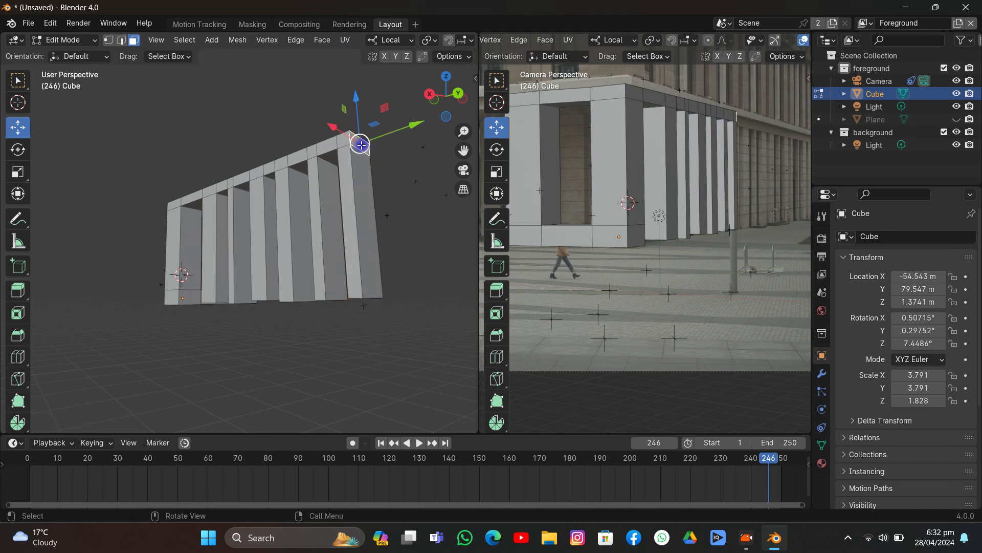
{"action": "key", "text": "e"}
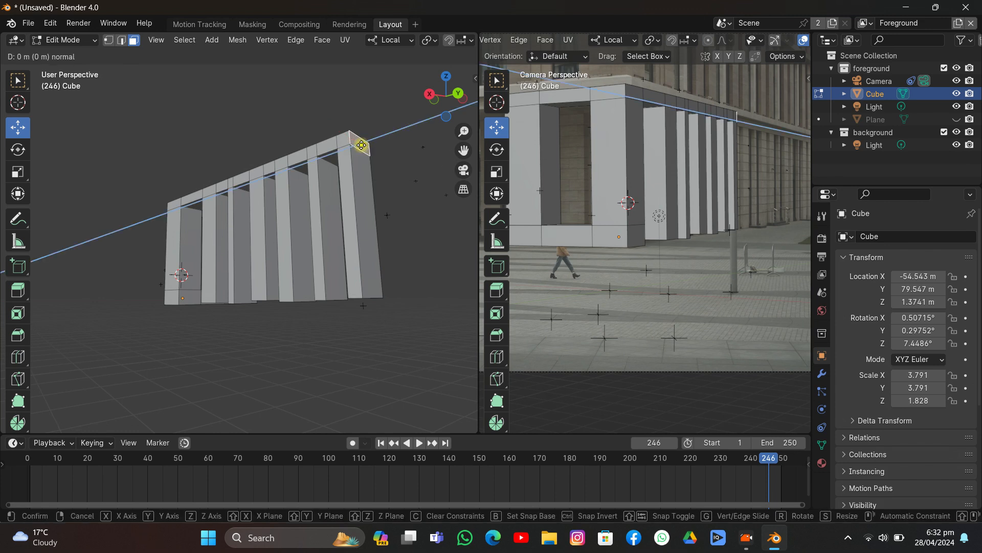
{"action": "left_click", "coordinate": [386, 161]}
{"action": "key", "text": "e"}
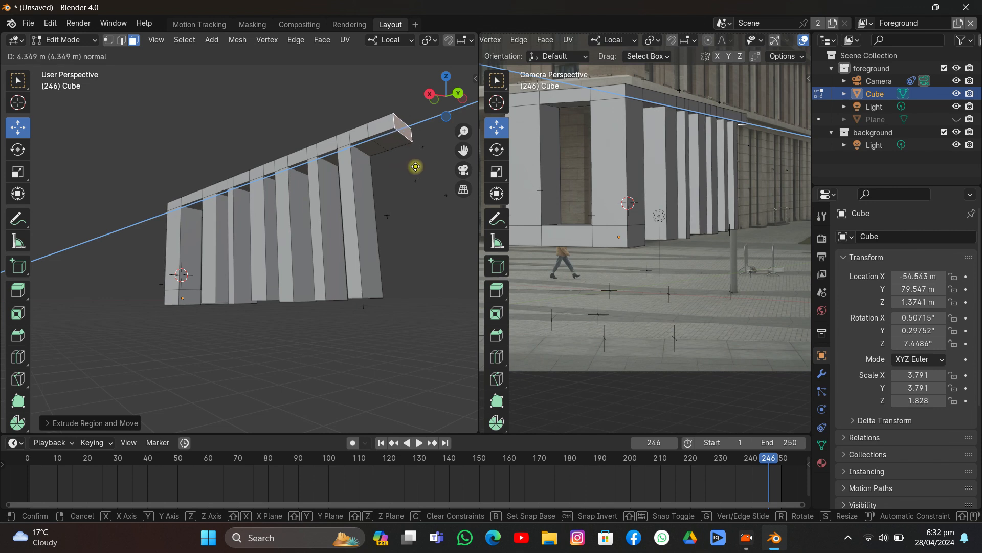
{"action": "right_click", "coordinate": [415, 168]}
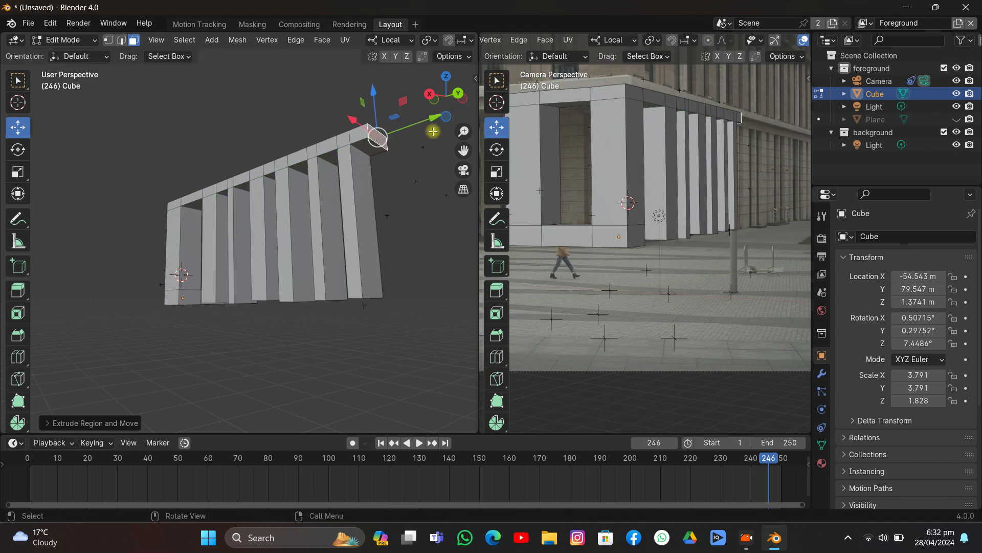
{"action": "key", "text": "ctrl+z"}
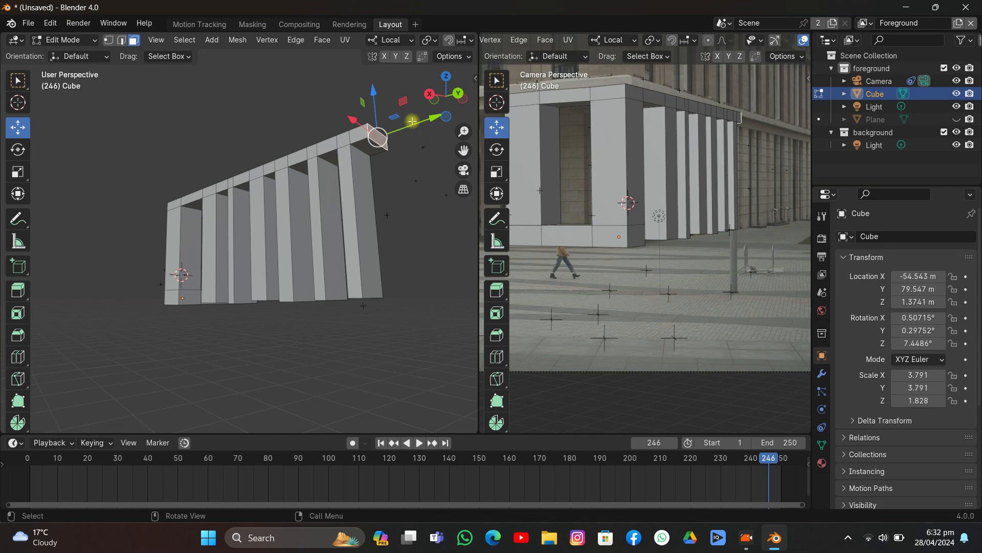
{"action": "left_click_drag", "start_coordinate": [420, 124], "coordinate": [380, 295]}
{"action": "right_click", "coordinate": [427, 127]}
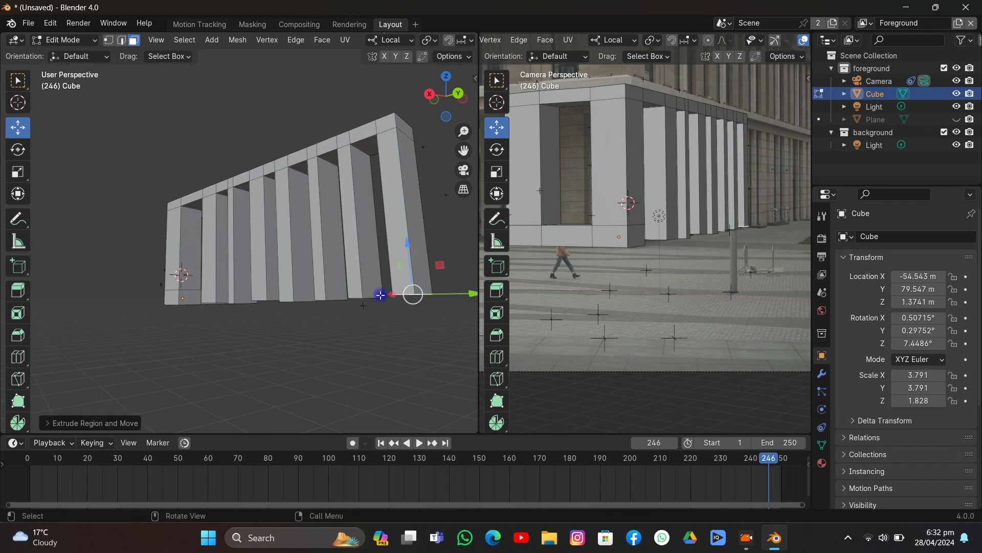
Check the finished colonnade against the footage from above and through the camera, and switch the building to Object Mode
{"action": "scroll", "coordinate": [307, 239], "scroll_direction": "down", "scroll_amount": 3}
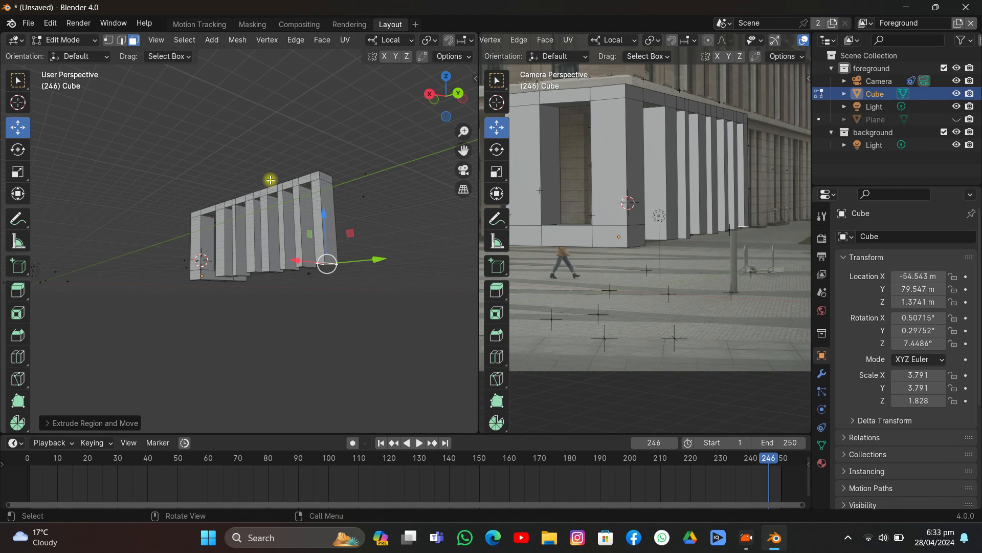
{"action": "middle_click_drag", "start_coordinate": [270, 180], "coordinate": [284, 232]}
{"action": "scroll", "coordinate": [584, 154], "scroll_direction": "down", "scroll_amount": 4}
{"action": "scroll", "coordinate": [582, 153], "scroll_direction": "up", "scroll_amount": 3}
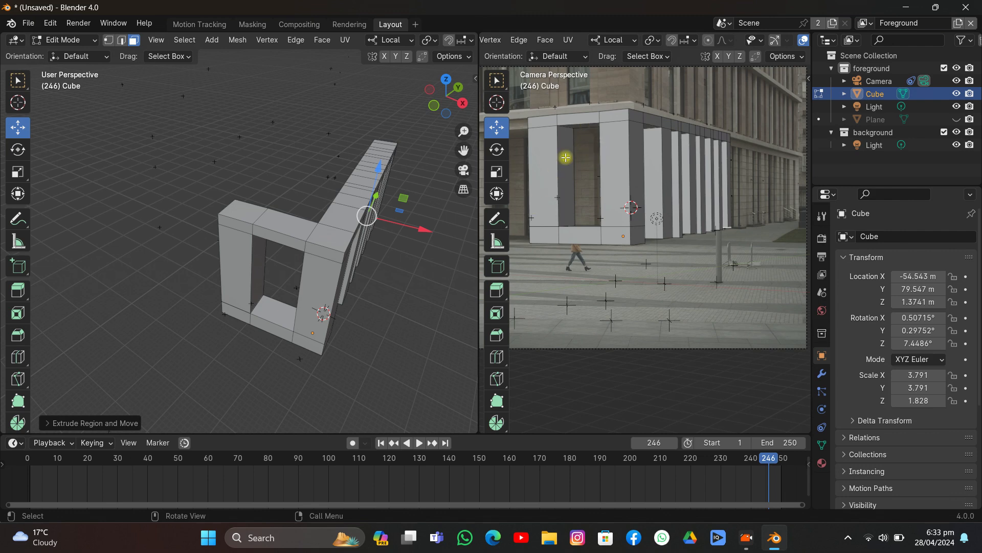
{"action": "scroll", "coordinate": [588, 136], "scroll_direction": "down", "scroll_amount": 1}
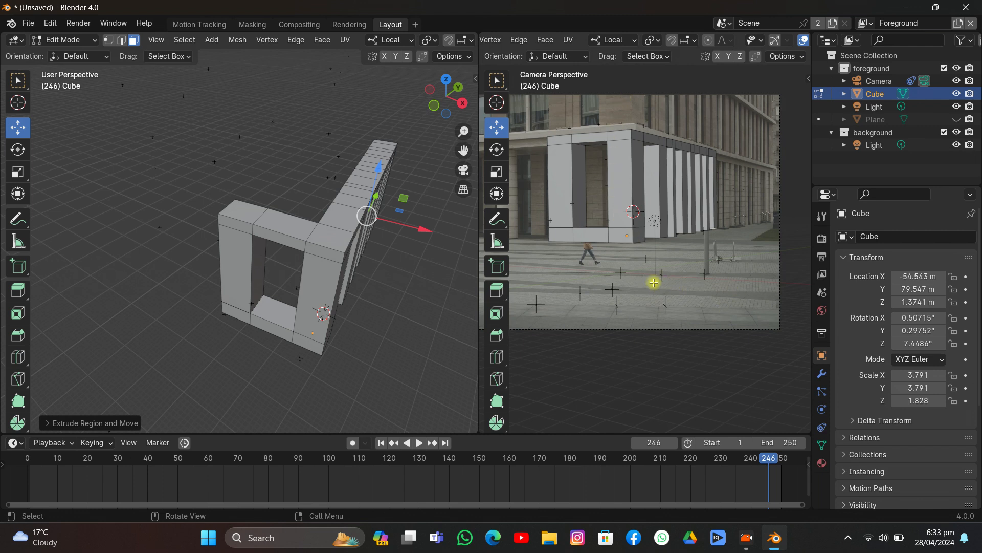
{"action": "left_click", "coordinate": [62, 40]}
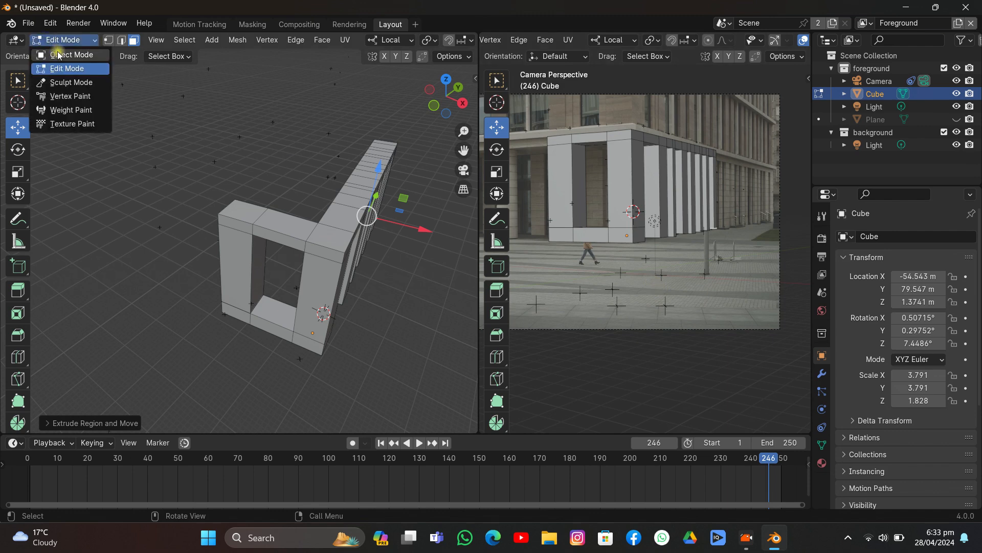
{"action": "left_click", "coordinate": [56, 42]}
Save the project as track.blend in the tutorial folder 14
{"action": "key", "text": "ctrl+s"}
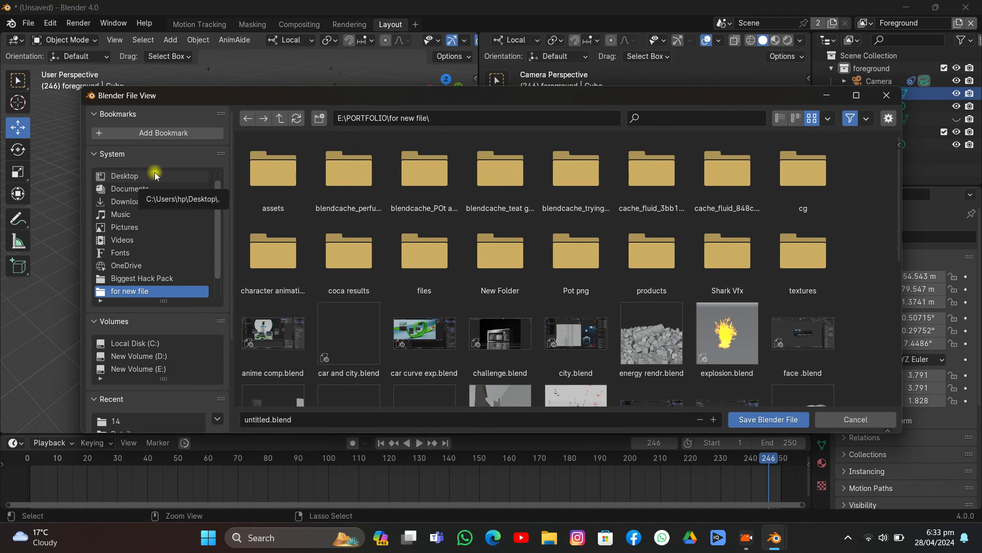
{"action": "scroll", "coordinate": [154, 172], "scroll_direction": "down", "scroll_amount": 2}
{"action": "left_click", "coordinate": [153, 291]}
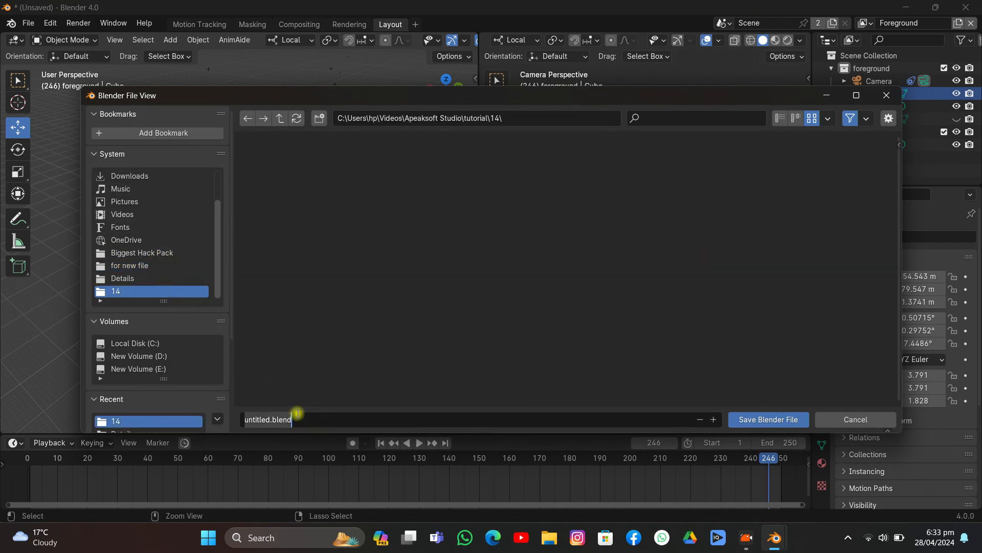
{"action": "type", "text": "tr"}
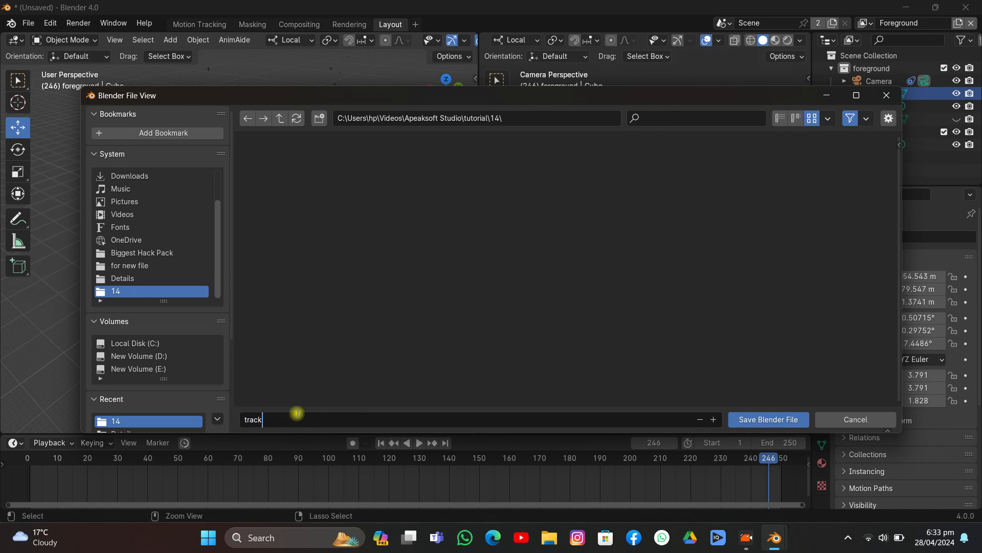
{"action": "type", "text": "ack"}
{"action": "key", "text": "Return"}
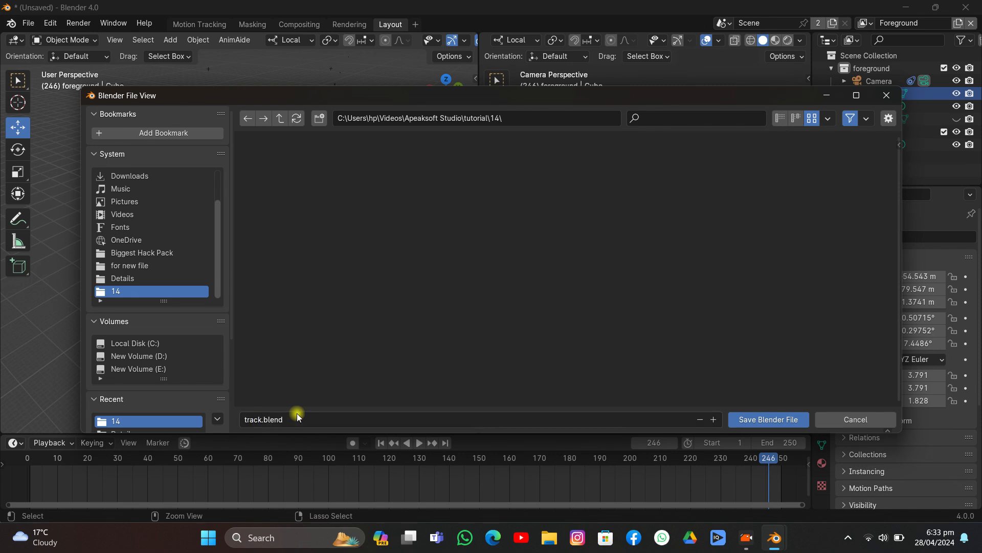
{"action": "left_click", "coordinate": [749, 421]}
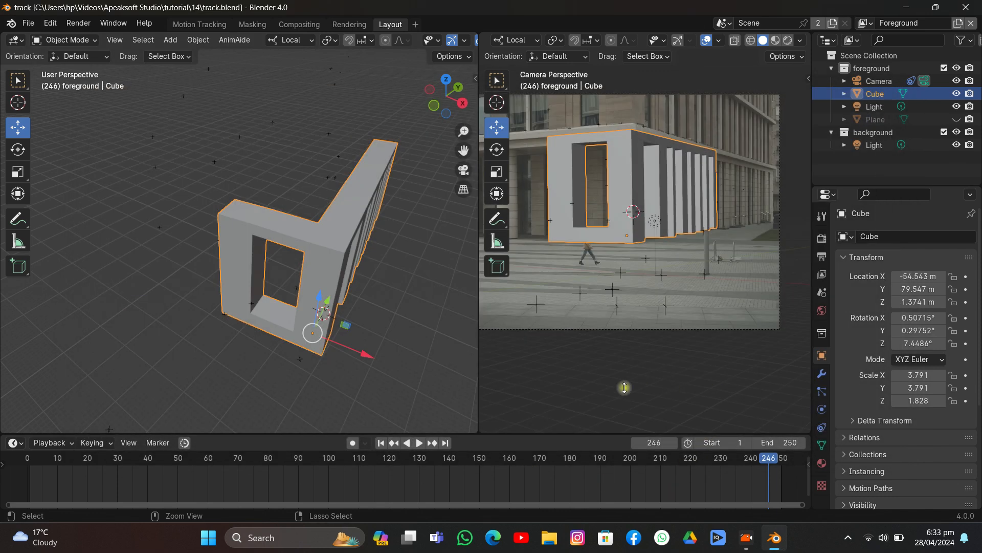
View the scene through the camera and set the camera background clip's opacity to 1.000
{"action": "left_click", "coordinate": [463, 172]}
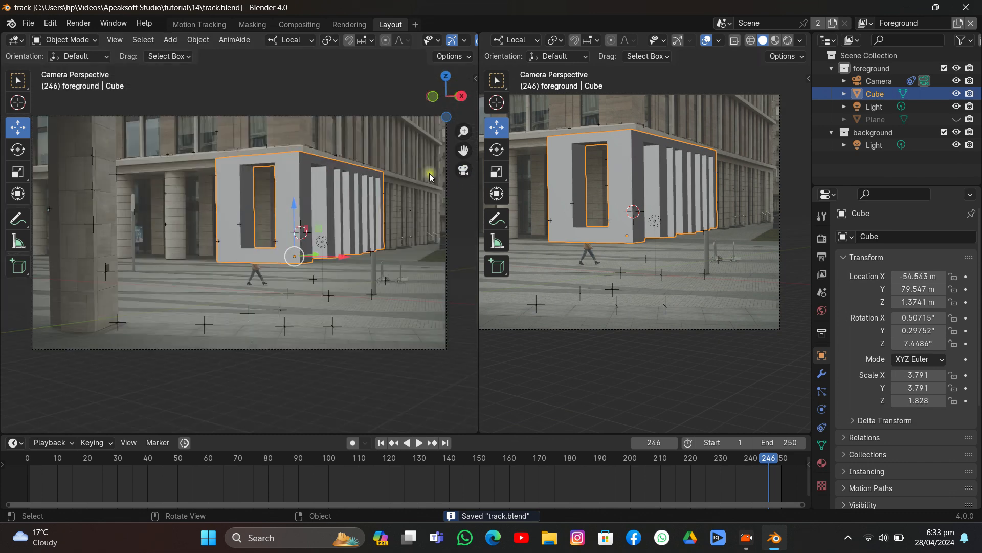
{"action": "left_click", "coordinate": [326, 114]}
{"action": "left_click", "coordinate": [823, 410]}
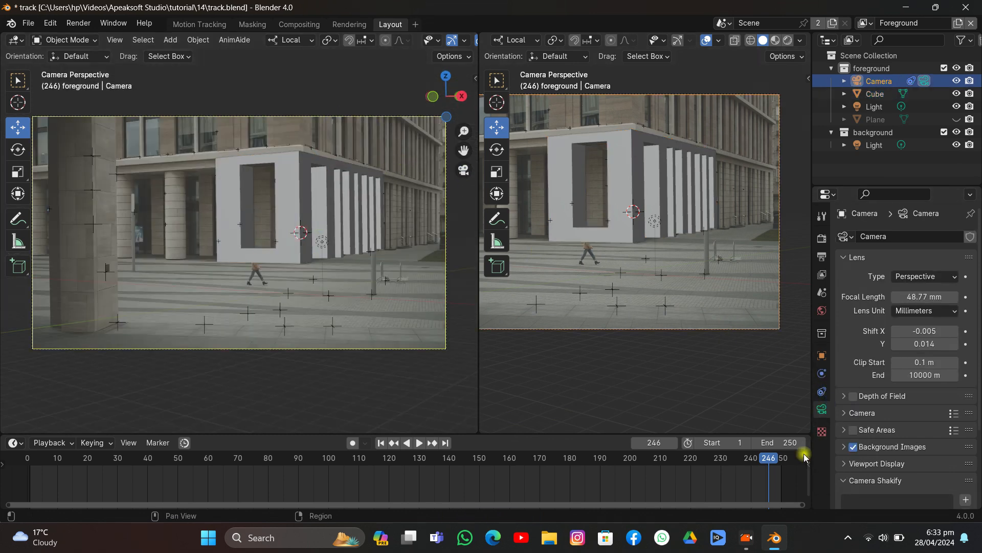
{"action": "left_click", "coordinate": [846, 446]}
{"action": "scroll", "coordinate": [887, 353], "scroll_direction": "down", "scroll_amount": 5}
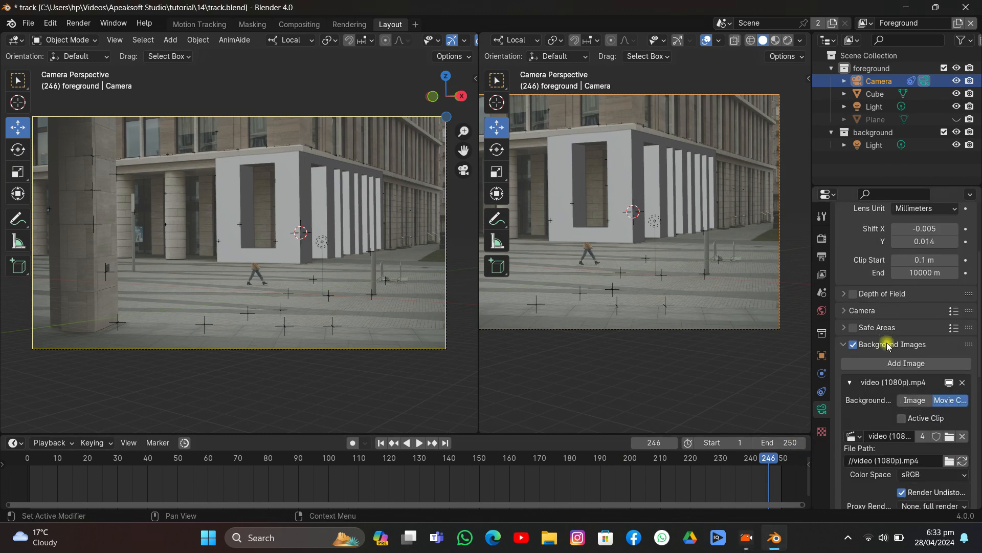
{"action": "scroll", "coordinate": [888, 346], "scroll_direction": "down", "scroll_amount": 3}
{"action": "left_click_drag", "start_coordinate": [916, 446], "coordinate": [962, 447]}
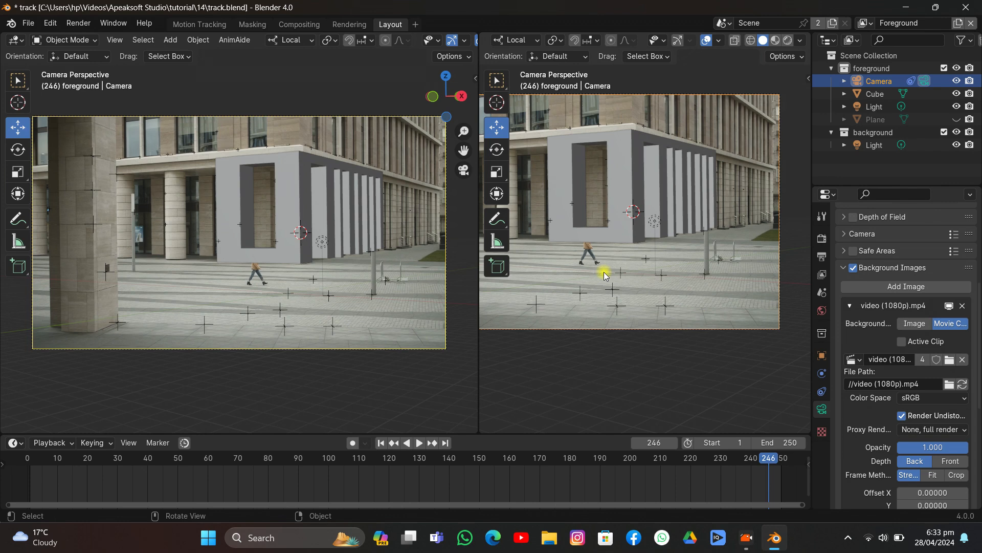
Play the shot through the camera and examine how the building model follows the footage
{"action": "key", "text": "space"}
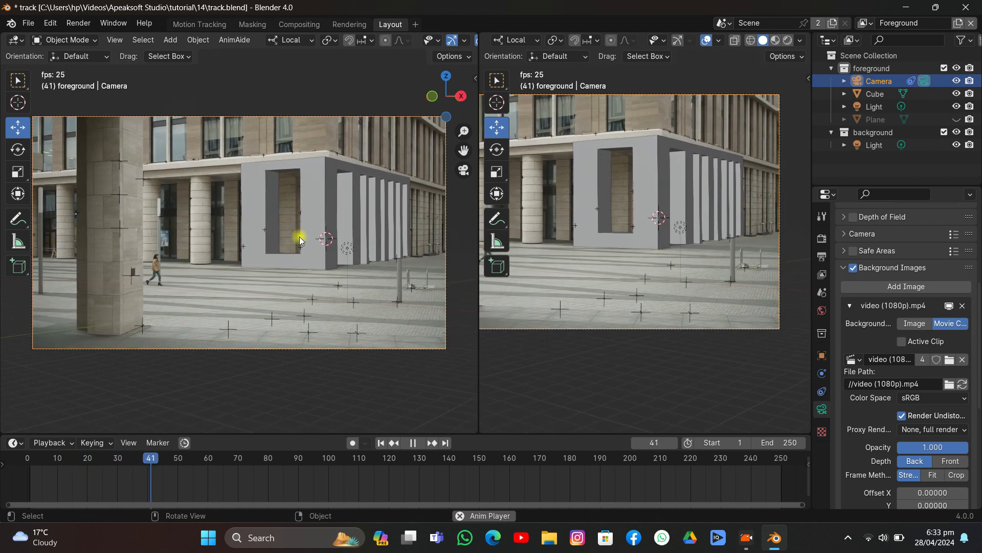
{"action": "scroll", "coordinate": [299, 237], "scroll_direction": "up", "scroll_amount": 3}
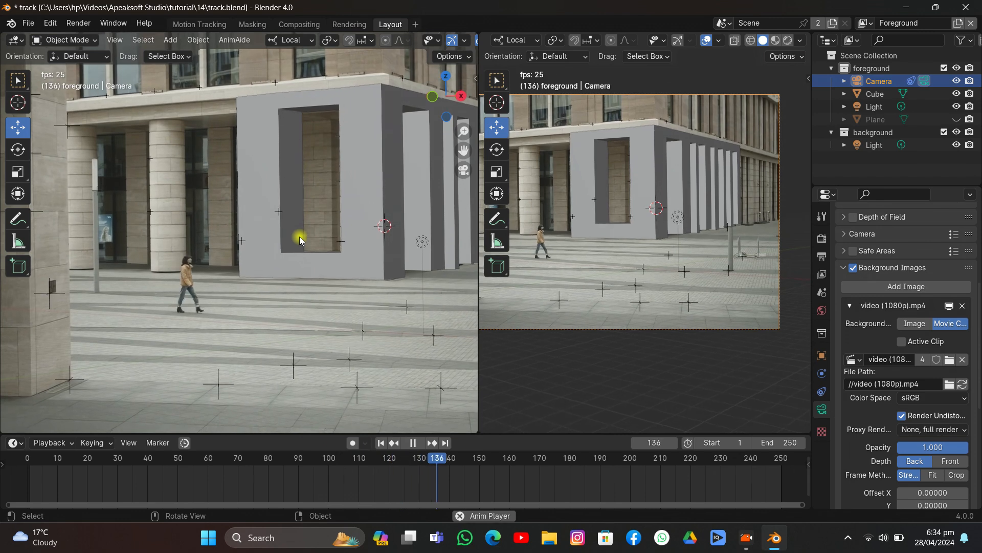
{"action": "scroll", "coordinate": [267, 158], "scroll_direction": "down", "scroll_amount": 2}
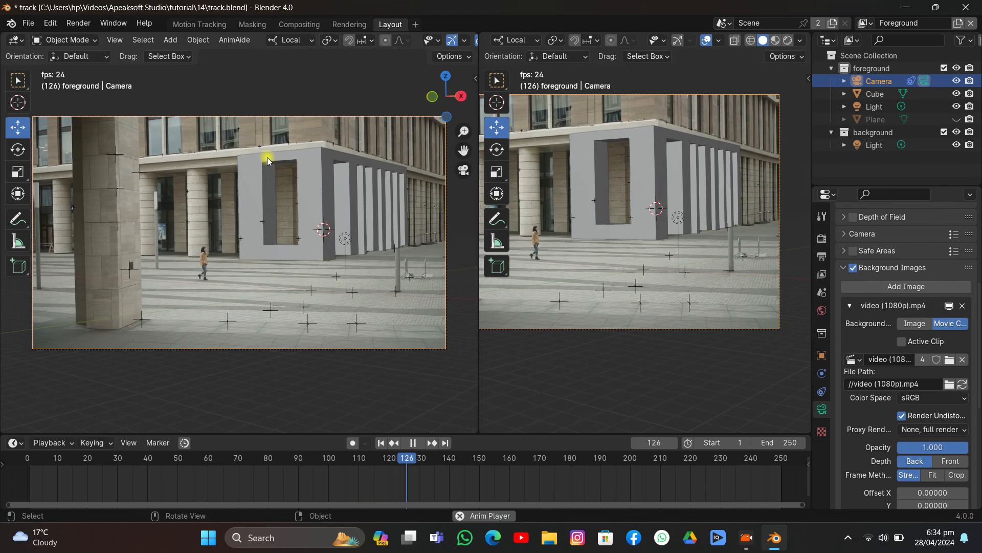
{"action": "key", "text": "space"}
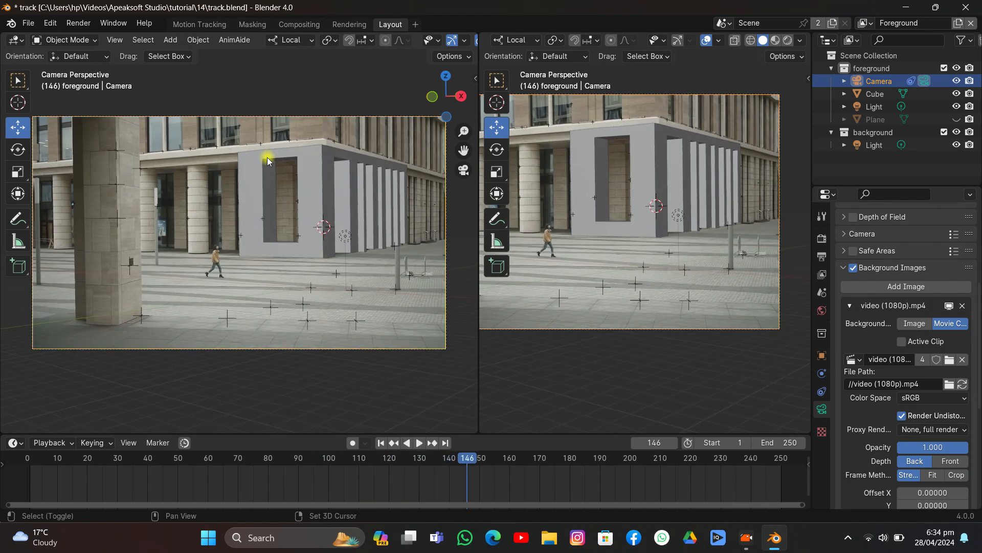
Add a mesh plane and raise it vertically to just above the roof edge at the building's corner
{"action": "key", "text": "shift+a"}
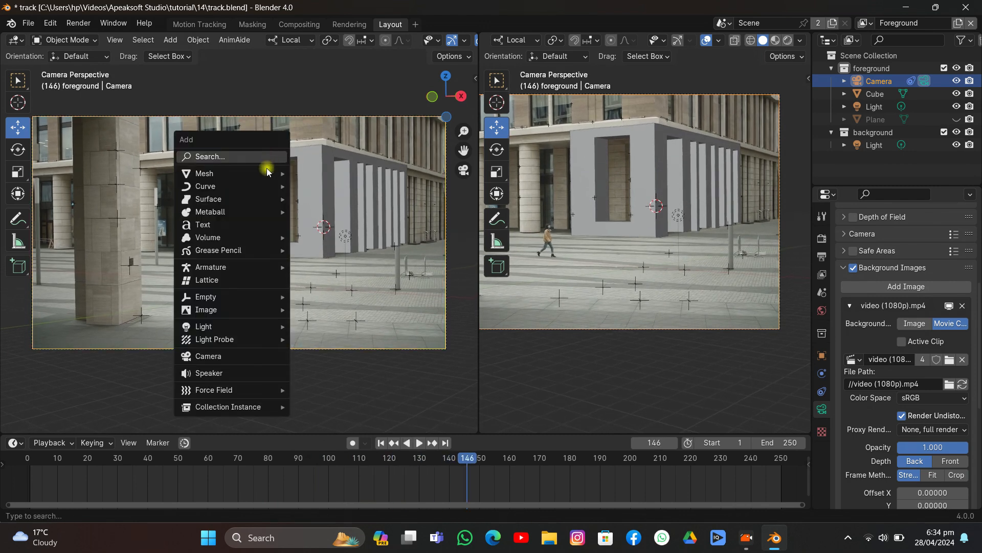
{"action": "mouse_move", "coordinate": [268, 170]}
{"action": "left_click", "coordinate": [303, 173]}
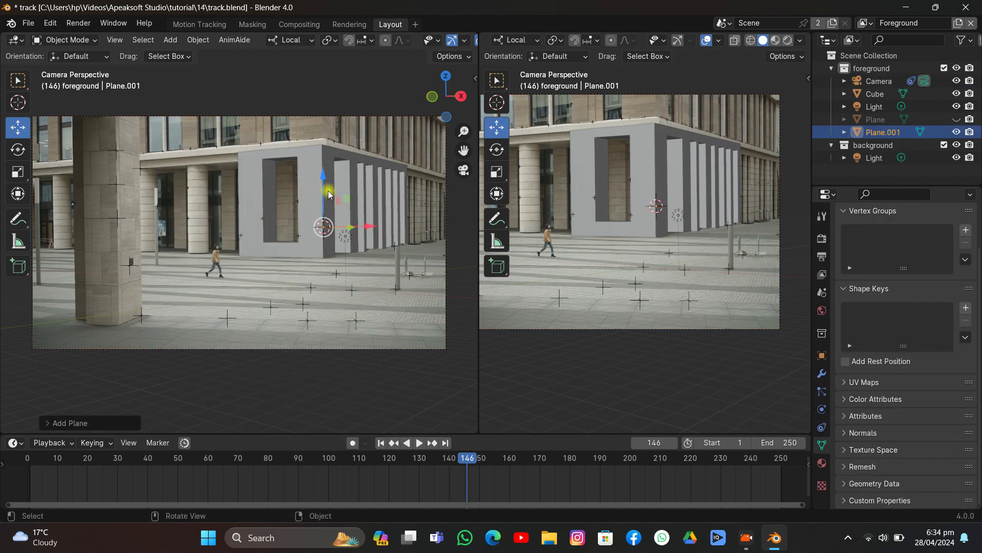
{"action": "left_click_drag", "start_coordinate": [329, 194], "coordinate": [309, 92]}
Enlarge the new plane to several times its size and rotate it 90° about its local X axis to stand upright
{"action": "left_click", "coordinate": [13, 178]}
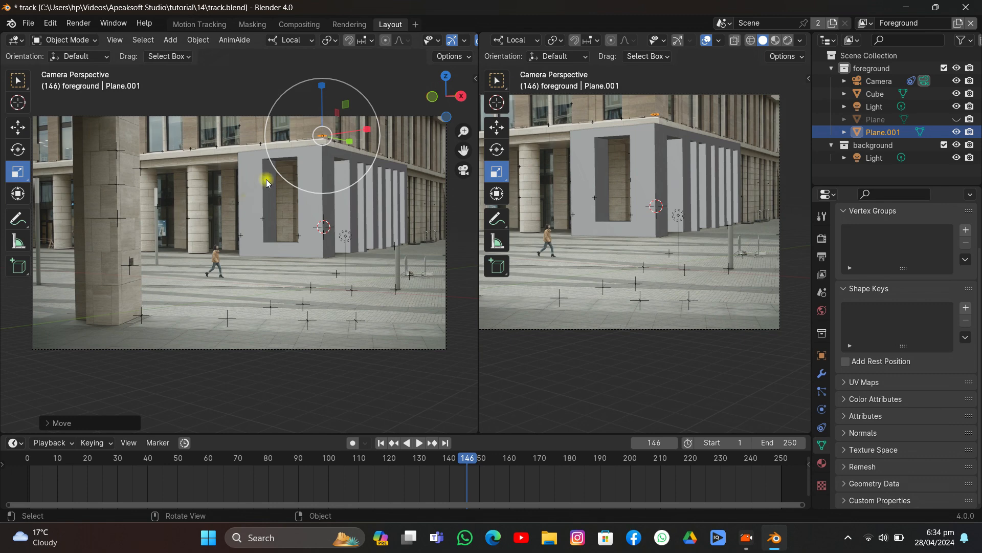
{"action": "left_click_drag", "start_coordinate": [309, 153], "coordinate": [346, 65]}
{"action": "middle_click_drag", "start_coordinate": [745, 124], "coordinate": [692, 192]}
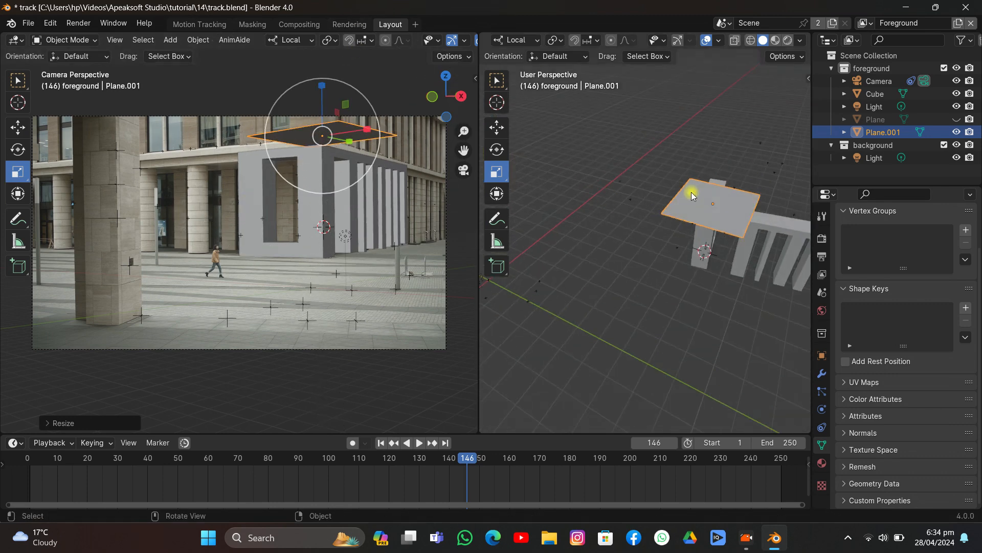
{"action": "left_click", "coordinate": [497, 150]}
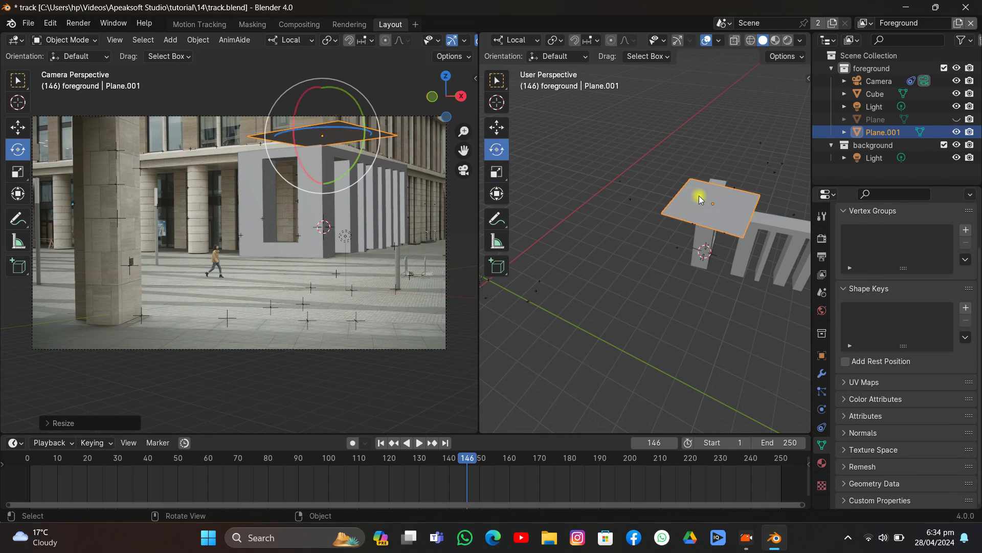
{"action": "type", "text": "rx"}
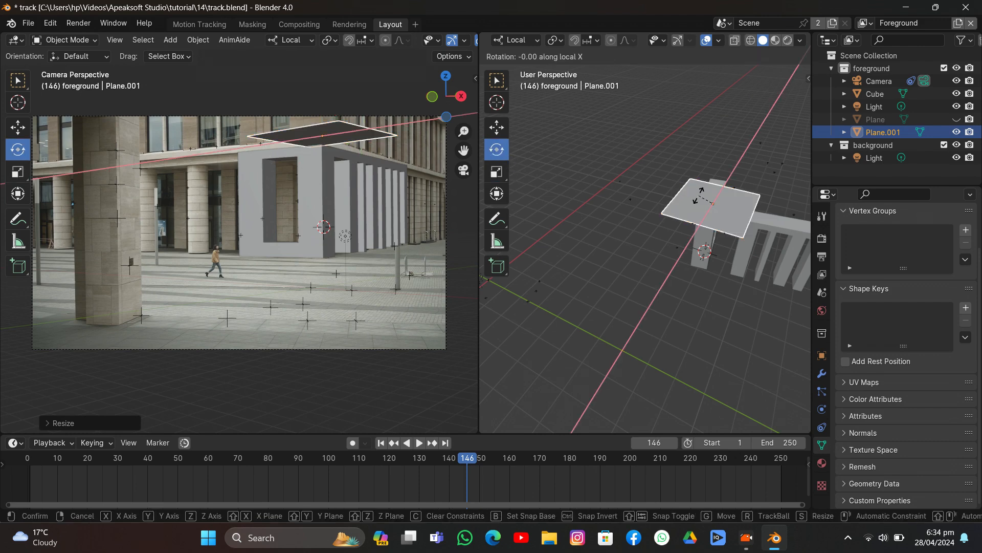
{"action": "type", "text": "90"}
{"action": "left_click", "coordinate": [699, 198]}
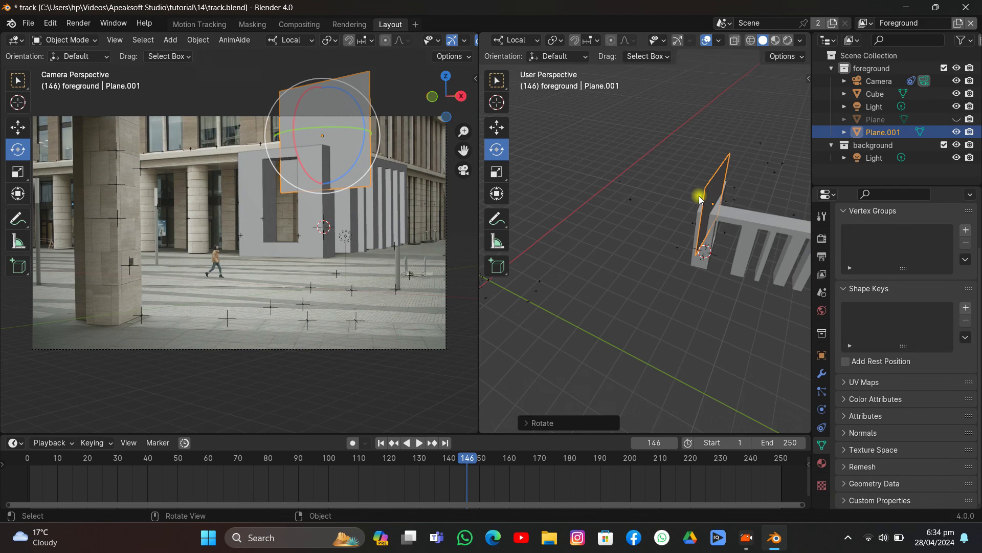
Scale the upright plane down to about half its size and move it up onto the roof edge at the building's corner
{"action": "left_click", "coordinate": [18, 171]}
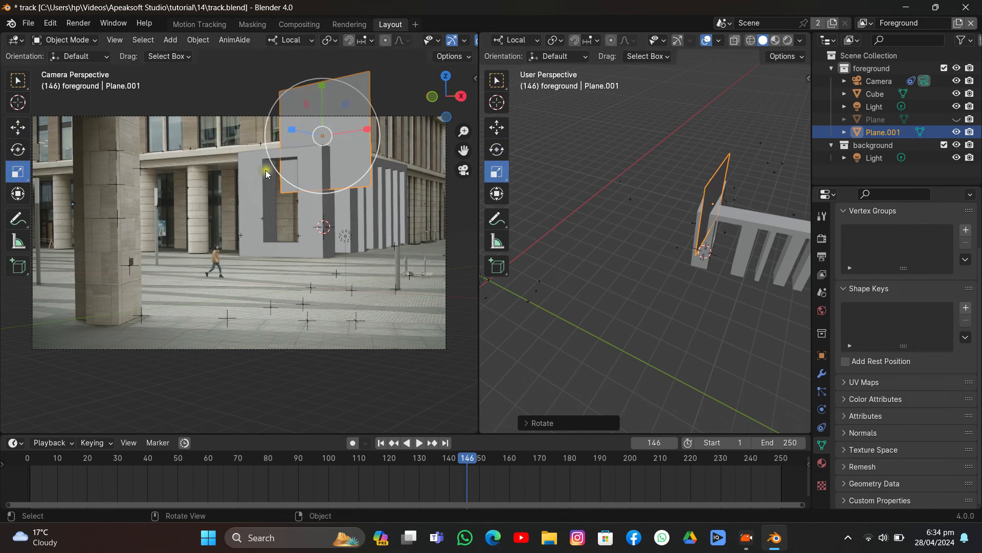
{"action": "left_click_drag", "start_coordinate": [266, 174], "coordinate": [326, 135]}
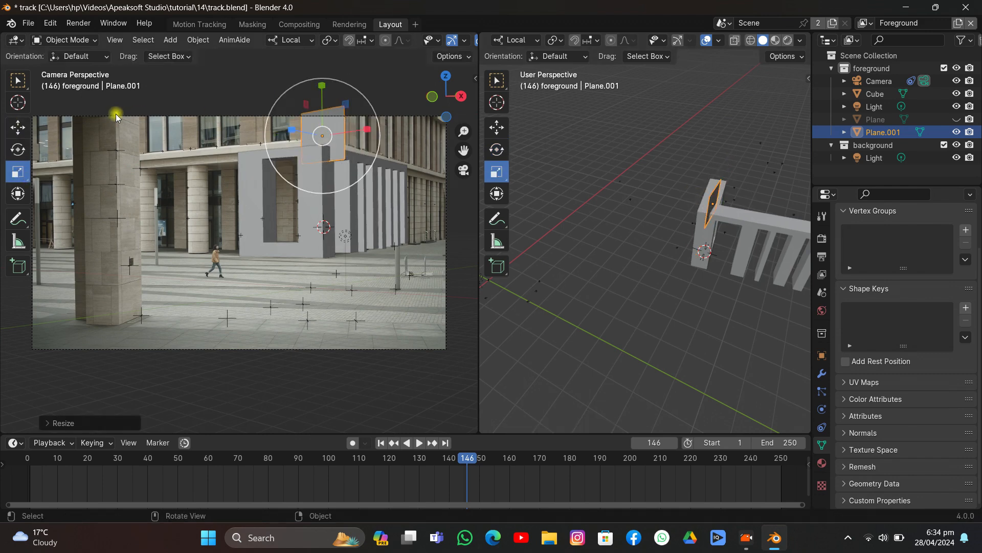
{"action": "left_click", "coordinate": [17, 128]}
{"action": "left_click_drag", "start_coordinate": [324, 84], "coordinate": [315, 58]}
{"action": "left_click_drag", "start_coordinate": [368, 104], "coordinate": [354, 104]}
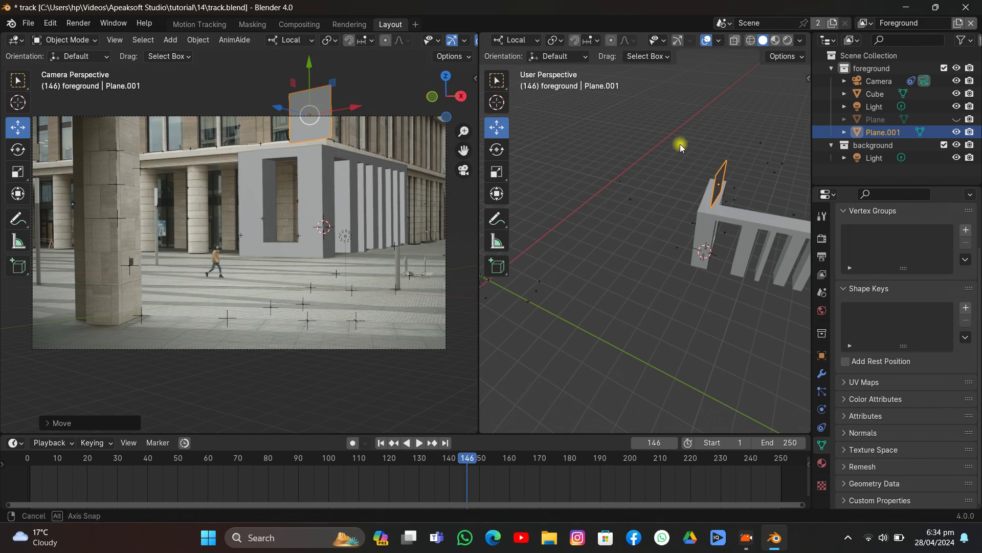
Turn on the gizmos in the second 3D view and rotate the plane about its local Y axis to run parallel to the short front beam
{"action": "middle_click_drag", "start_coordinate": [680, 143], "coordinate": [675, 191]}
{"action": "left_click", "coordinate": [497, 150]}
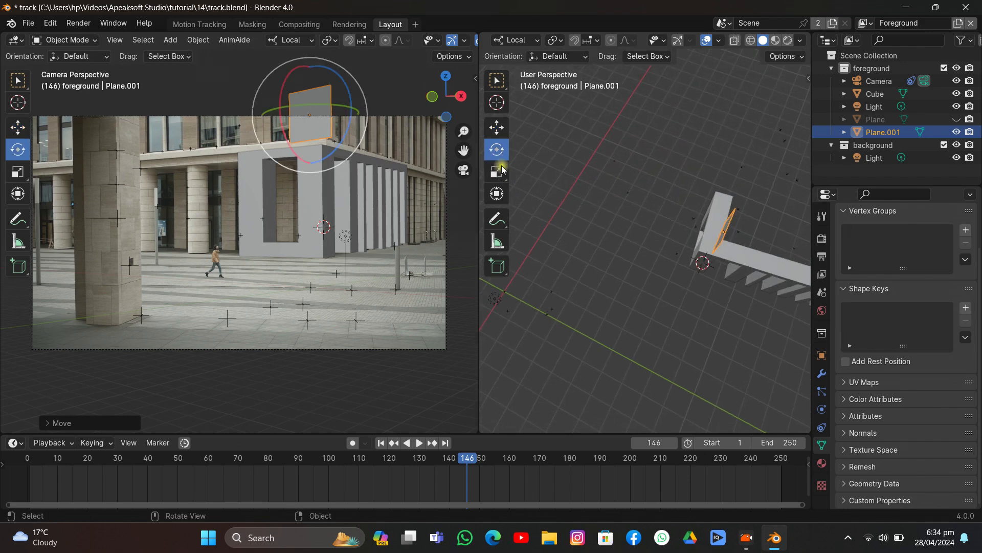
{"action": "left_click_drag", "start_coordinate": [328, 111], "coordinate": [340, 109]}
{"action": "right_click", "coordinate": [334, 112]}
{"action": "middle_click_drag", "start_coordinate": [640, 136], "coordinate": [579, 143]}
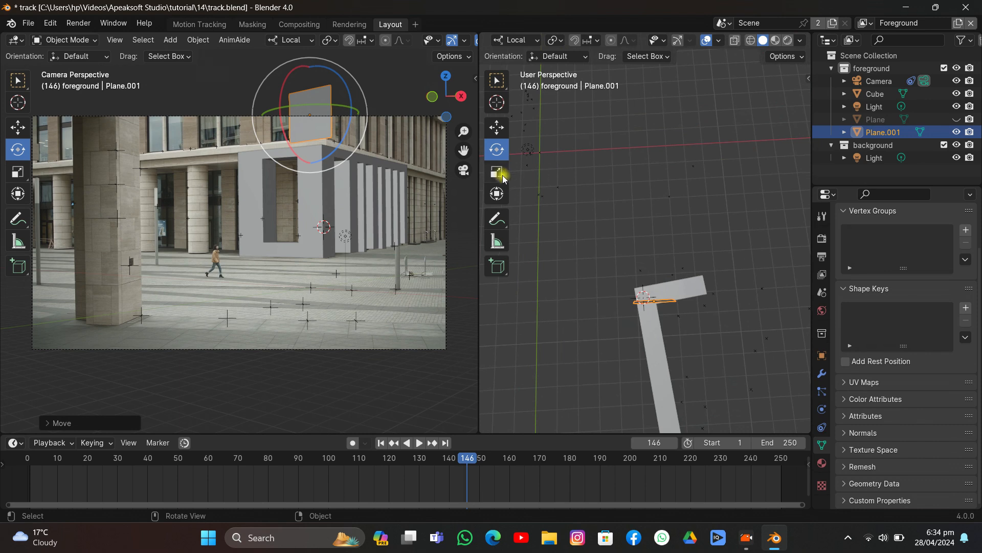
{"action": "left_click", "coordinate": [678, 40]}
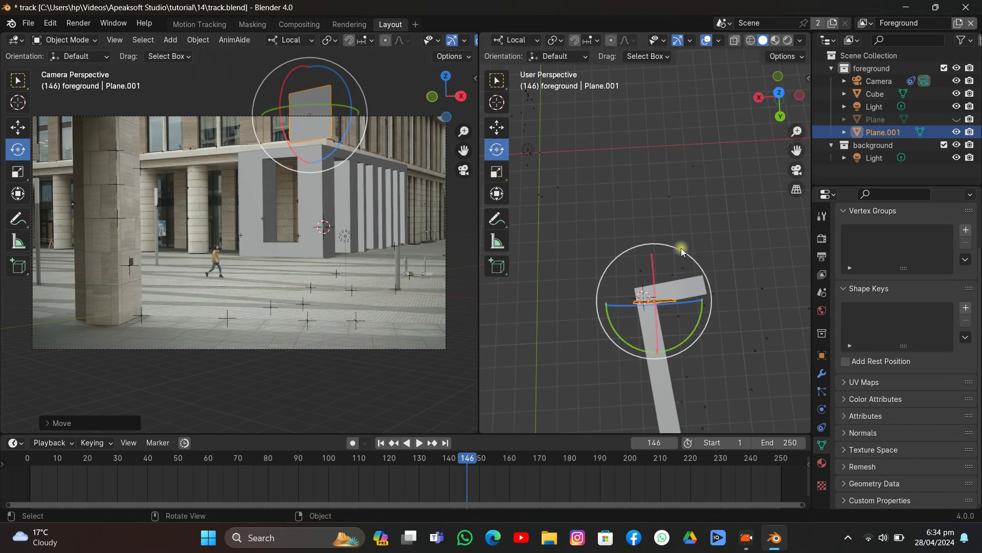
{"action": "left_click_drag", "start_coordinate": [701, 307], "coordinate": [667, 292]}
Move the plane along its local X and Z axes so it stands over the corner end of the short front beam
{"action": "left_click", "coordinate": [497, 126]}
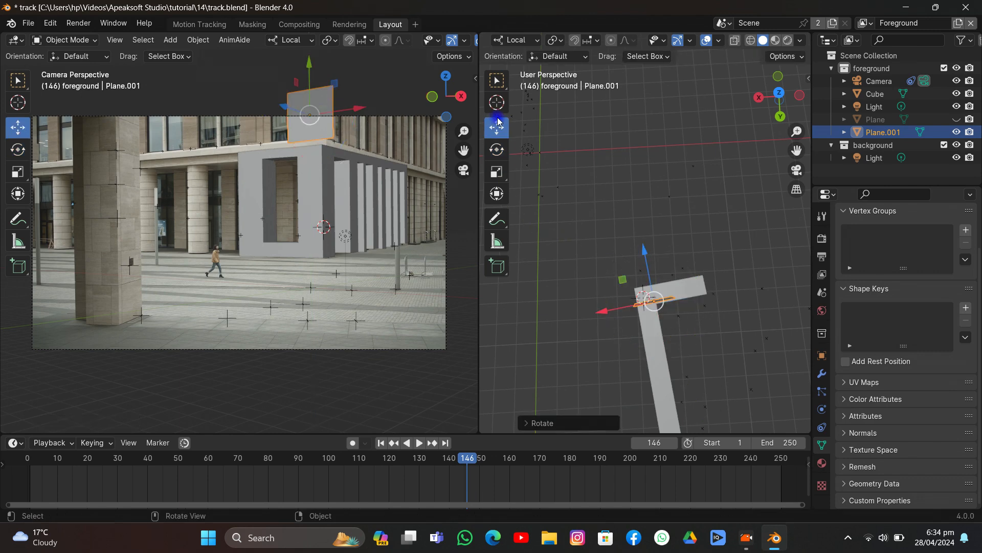
{"action": "left_click_drag", "start_coordinate": [602, 316], "coordinate": [625, 308]}
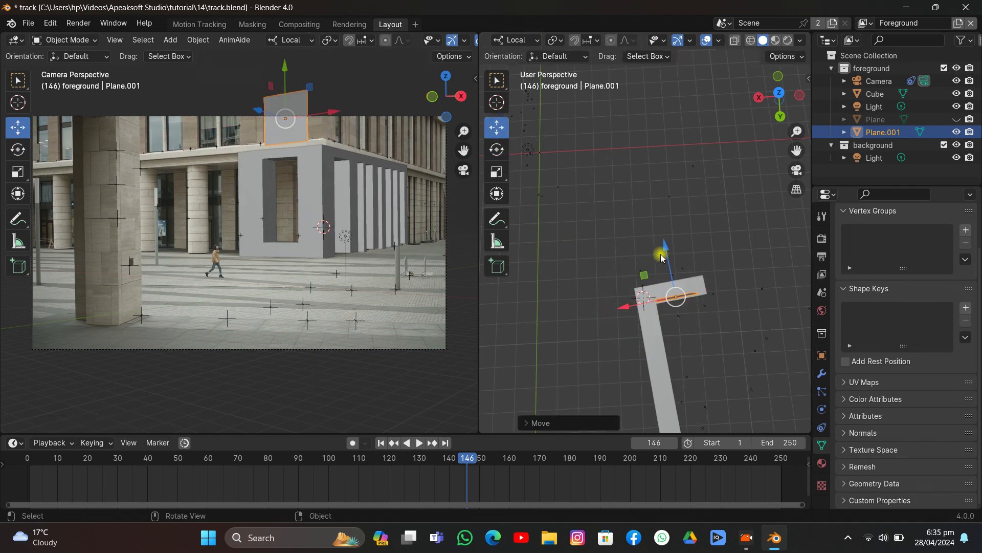
{"action": "left_click_drag", "start_coordinate": [671, 260], "coordinate": [678, 262]}
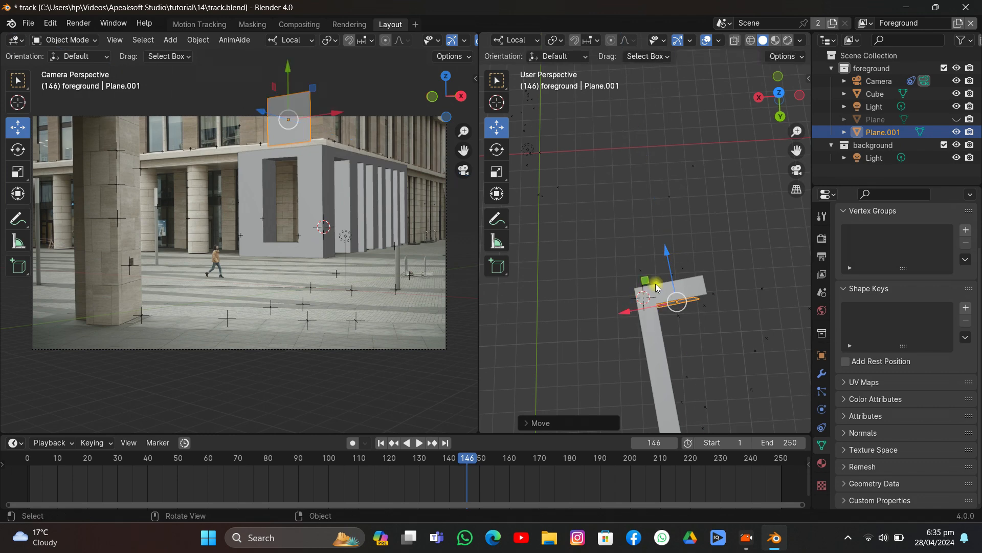
{"action": "left_click_drag", "start_coordinate": [667, 258], "coordinate": [609, 291]}
{"action": "key", "text": "x"}
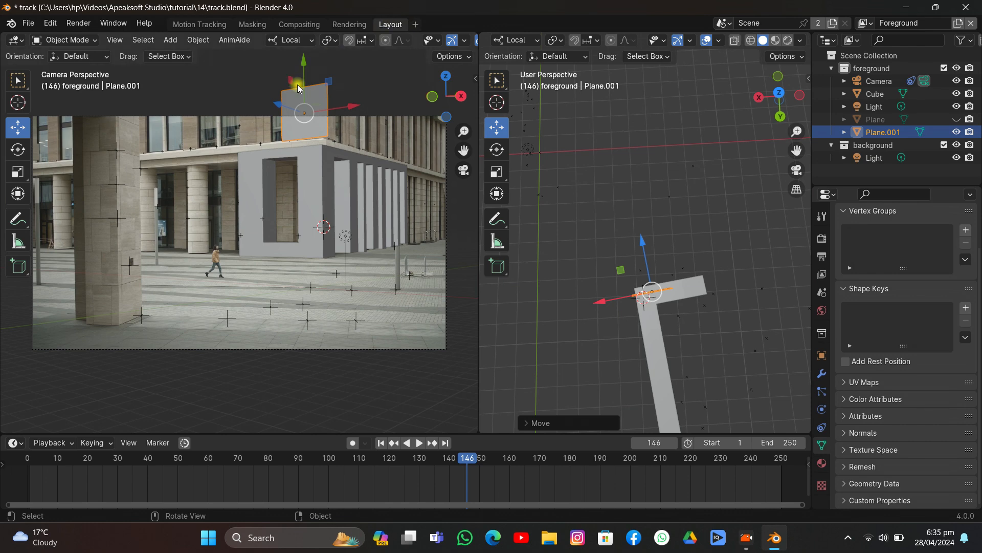
Nudge the plane slightly along its local X axis to refine its placement above the building's corner
{"action": "mouse_move", "coordinate": [303, 81]}
{"action": "left_mouse_down"}
{"action": "mouse_move", "coordinate": [306, 58]}
{"action": "mouse_move", "coordinate": [313, 66]}
{"action": "left_mouse_up"}
{"action": "right_click", "coordinate": [313, 65]}
{"action": "left_click_drag", "start_coordinate": [339, 102], "coordinate": [349, 108]}
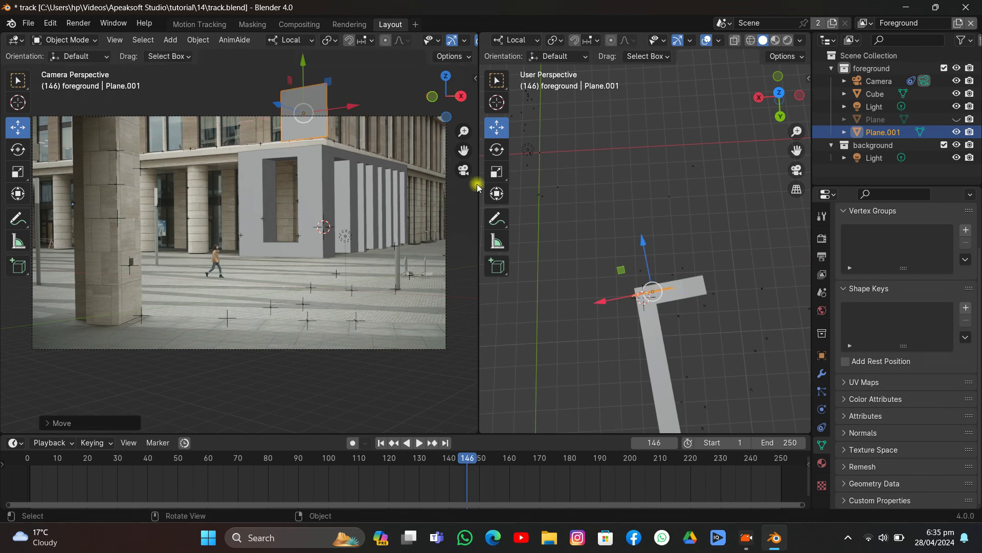
{"action": "left_click_drag", "start_coordinate": [598, 296], "coordinate": [602, 296]}
{"action": "right_click", "coordinate": [602, 297]}
Examine from close range how the plane's lower edge and corner line up with the roof beam
{"action": "middle_click_drag", "start_coordinate": [609, 176], "coordinate": [608, 109]}
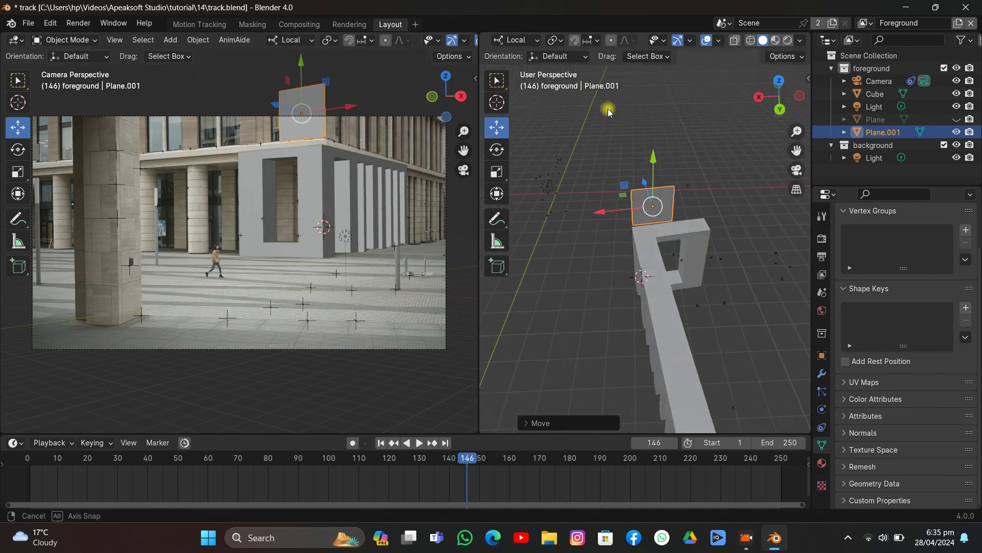
{"action": "scroll", "coordinate": [608, 108], "scroll_direction": "up", "scroll_amount": 5}
{"action": "left_click_drag", "start_coordinate": [665, 44], "coordinate": [666, 109]}
{"action": "middle_click_drag", "start_coordinate": [651, 117], "coordinate": [665, 145]}
{"action": "scroll", "coordinate": [662, 121], "scroll_direction": "up", "scroll_amount": 5}
{"action": "left_click_drag", "start_coordinate": [718, 121], "coordinate": [724, 423]}
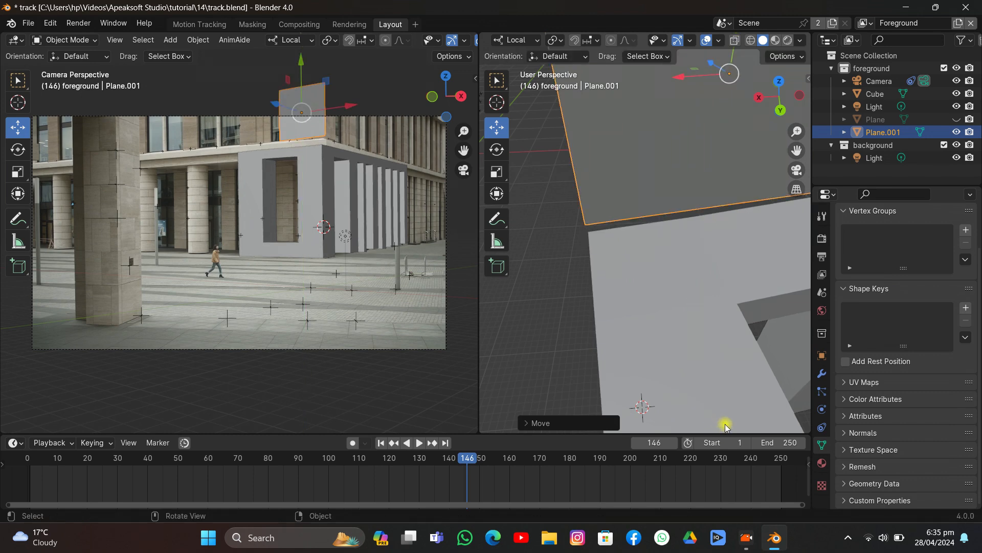
{"action": "scroll", "coordinate": [696, 373], "scroll_direction": "down", "scroll_amount": 5}
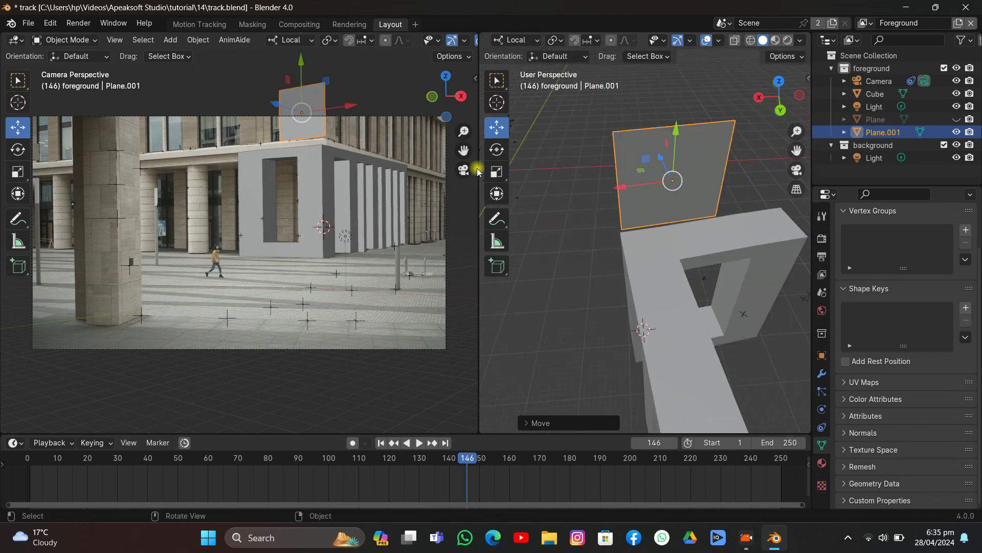
{"action": "scroll", "coordinate": [542, 40], "scroll_direction": "up", "scroll_amount": 5}
In Edit Mode, narrow the plane by moving both of its vertical edges inward along the local X axis
{"action": "left_click", "coordinate": [529, 40]}
{"action": "left_click", "coordinate": [545, 68]}
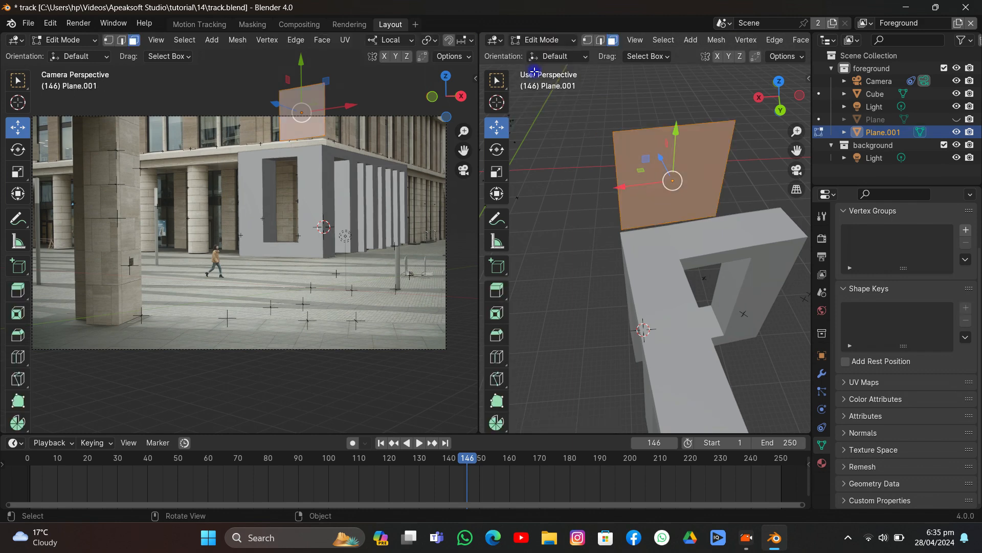
{"action": "left_click", "coordinate": [600, 40]}
{"action": "left_click", "coordinate": [712, 149]}
{"action": "left_click_drag", "start_coordinate": [688, 174], "coordinate": [662, 191]}
{"action": "left_click", "coordinate": [637, 200]}
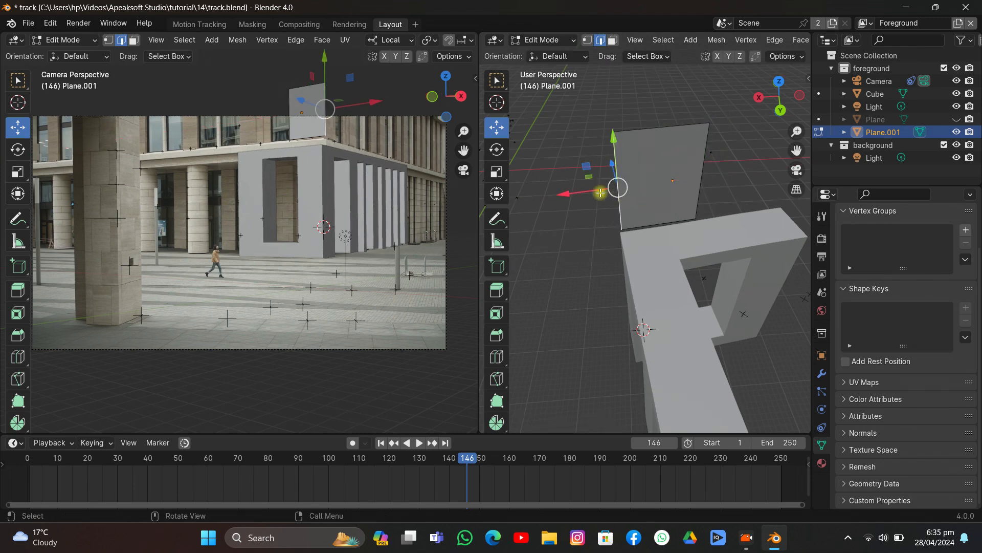
{"action": "left_click_drag", "start_coordinate": [584, 194], "coordinate": [593, 221]}
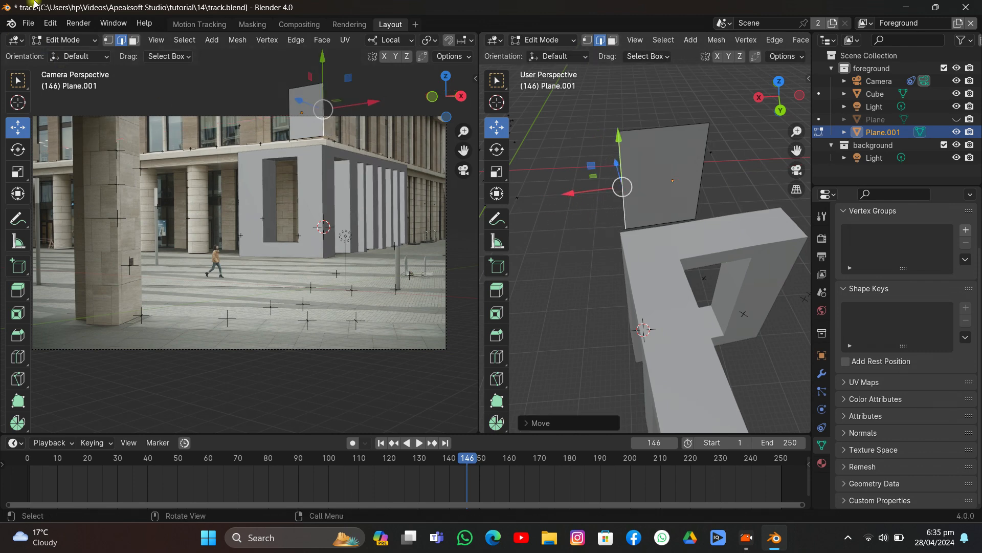
Save the track.blend file and return to Object Mode
{"action": "left_click", "coordinate": [29, 23]}
{"action": "left_click", "coordinate": [35, 102]}
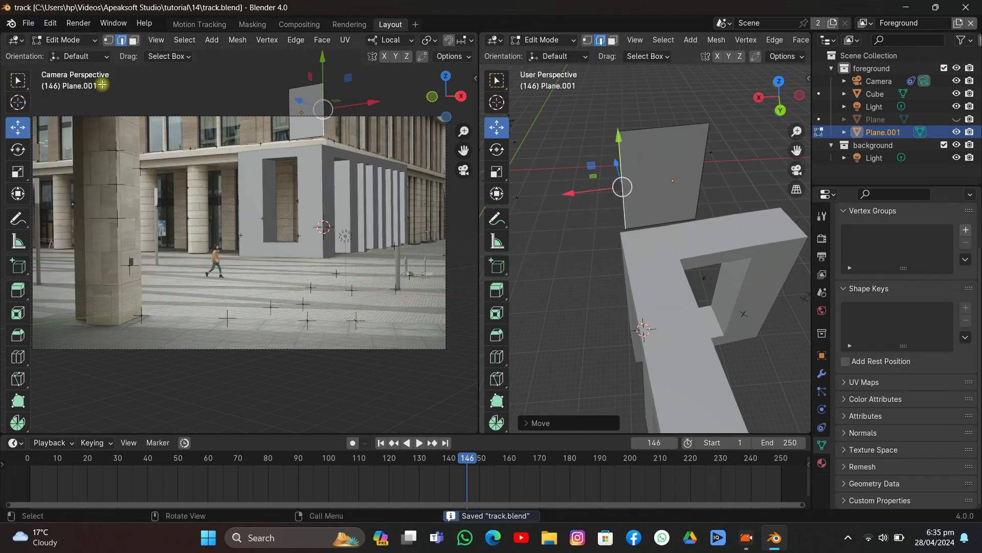
{"action": "left_click", "coordinate": [45, 40]}
{"action": "left_click", "coordinate": [49, 54]}
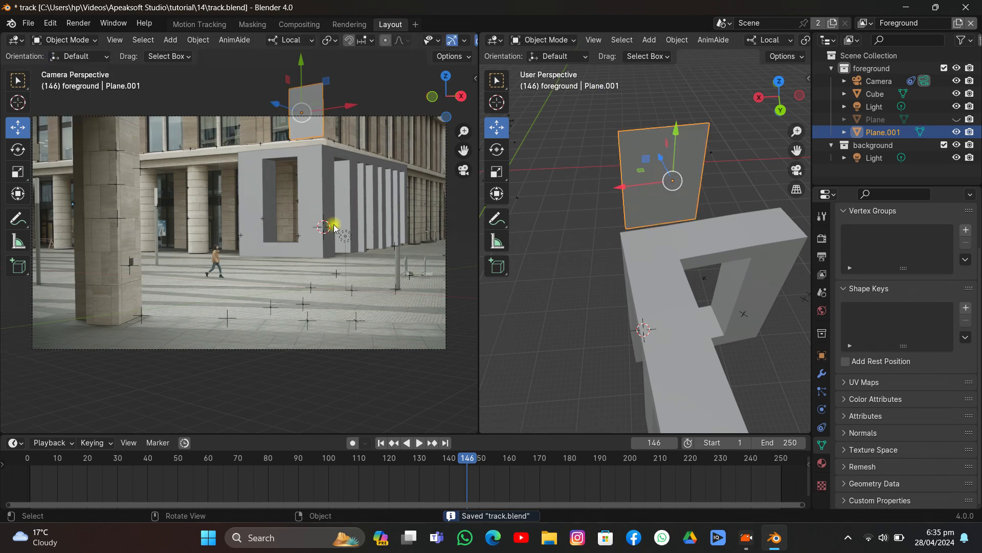
Play the shot through the camera and examine how the plane and building follow the footage, stopping at frame 36
{"action": "left_click", "coordinate": [254, 257]}
{"action": "key", "text": "space"}
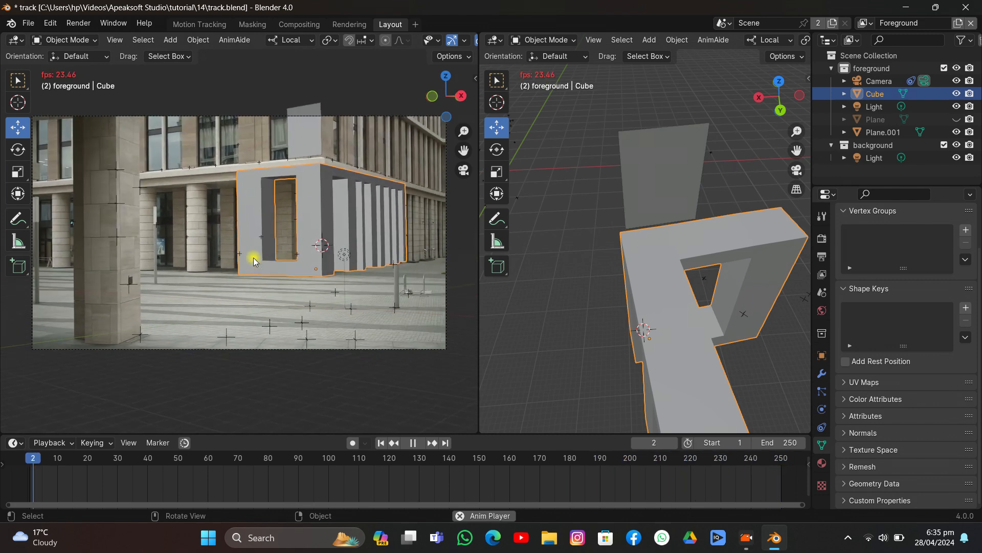
{"action": "key", "text": "space"}
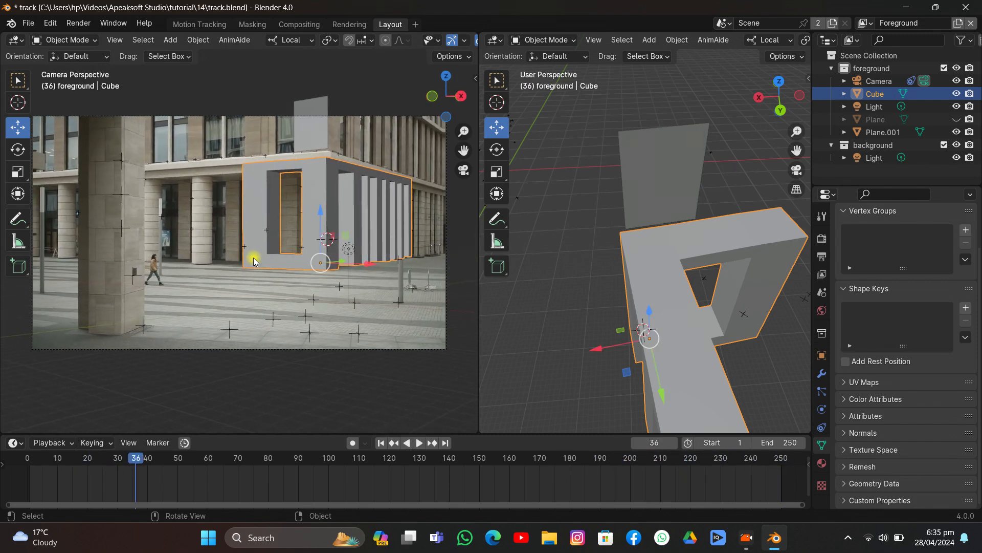
Lower the plane slightly along its local Y axis toward the roof beam and deselect it
{"action": "left_click", "coordinate": [635, 146]}
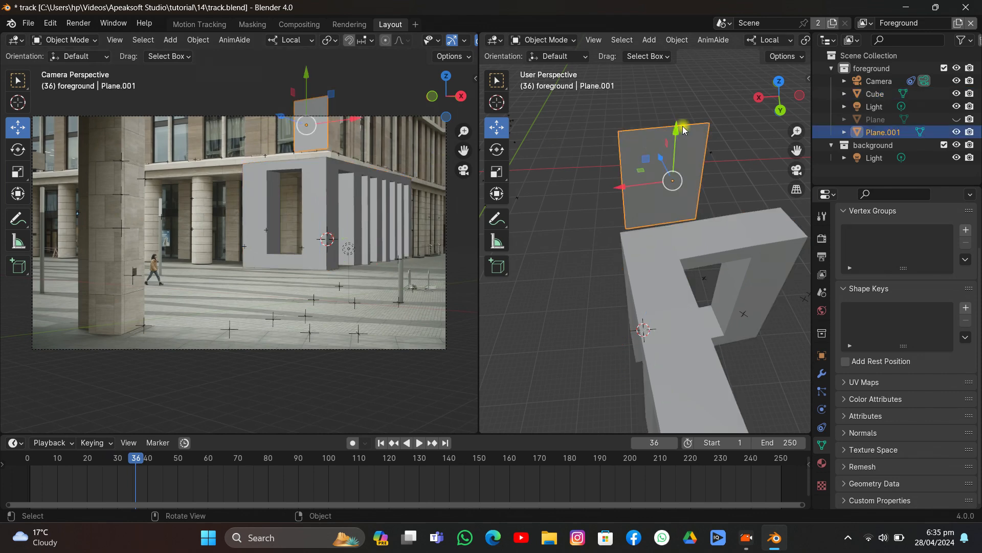
{"action": "left_click_drag", "start_coordinate": [684, 130], "coordinate": [690, 134]}
{"action": "left_click", "coordinate": [430, 183]}
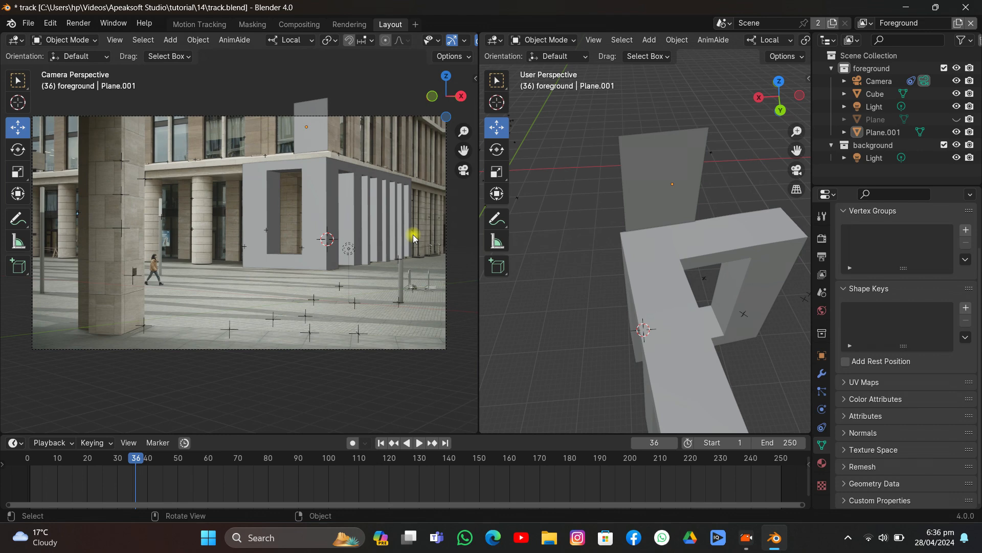
In the camera view, select the track marker at the foot of the thin street post and snap the 3D cursor to it
{"action": "key", "text": "KP_0"}
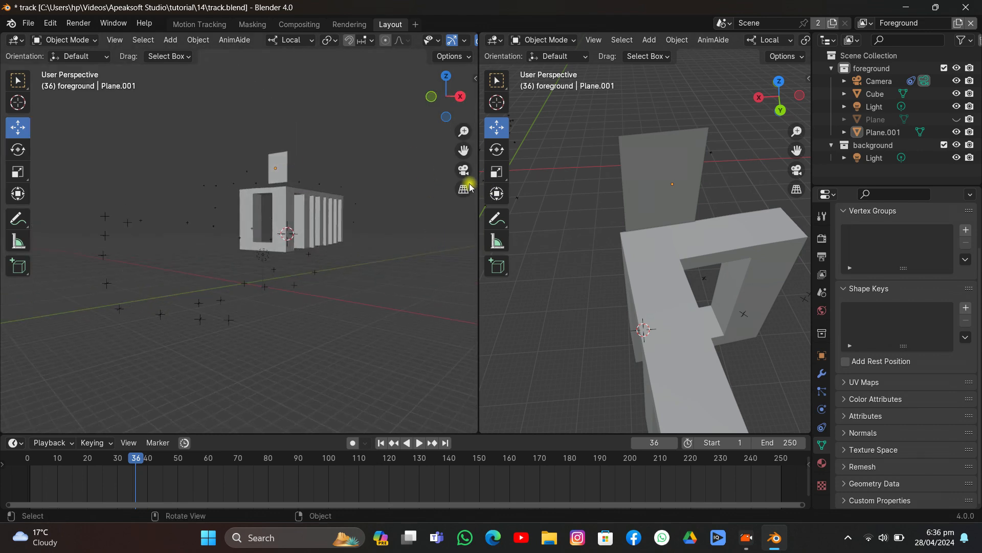
{"action": "left_click", "coordinate": [464, 170]}
{"action": "scroll", "coordinate": [323, 236], "scroll_direction": "up", "scroll_amount": 4}
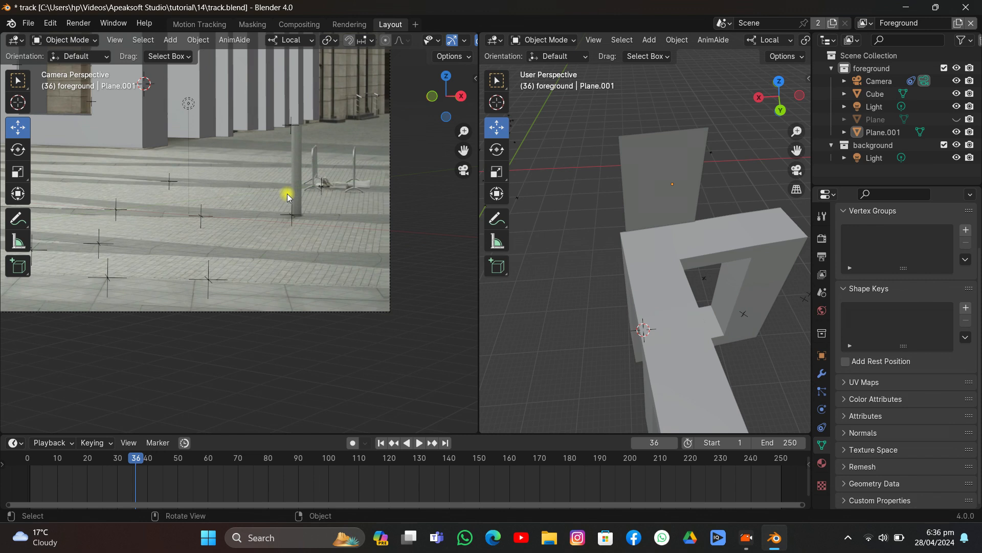
{"action": "left_click", "coordinate": [287, 91]}
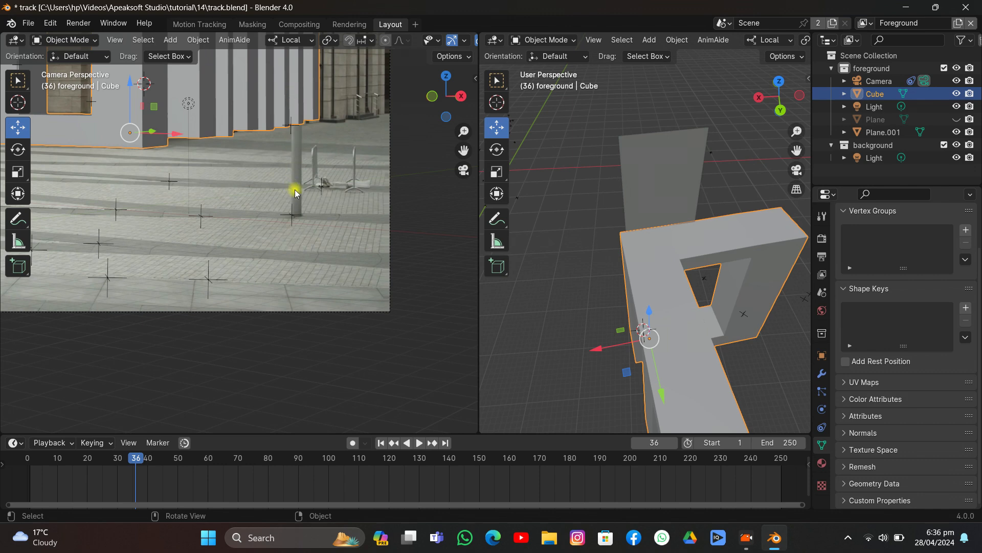
{"action": "left_click", "coordinate": [293, 215]}
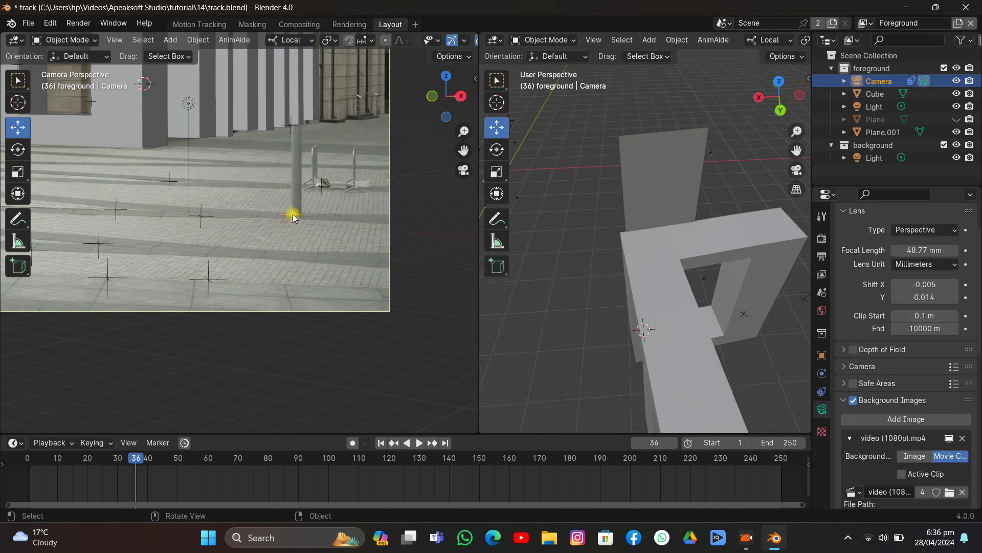
{"action": "key", "text": "shift+s"}
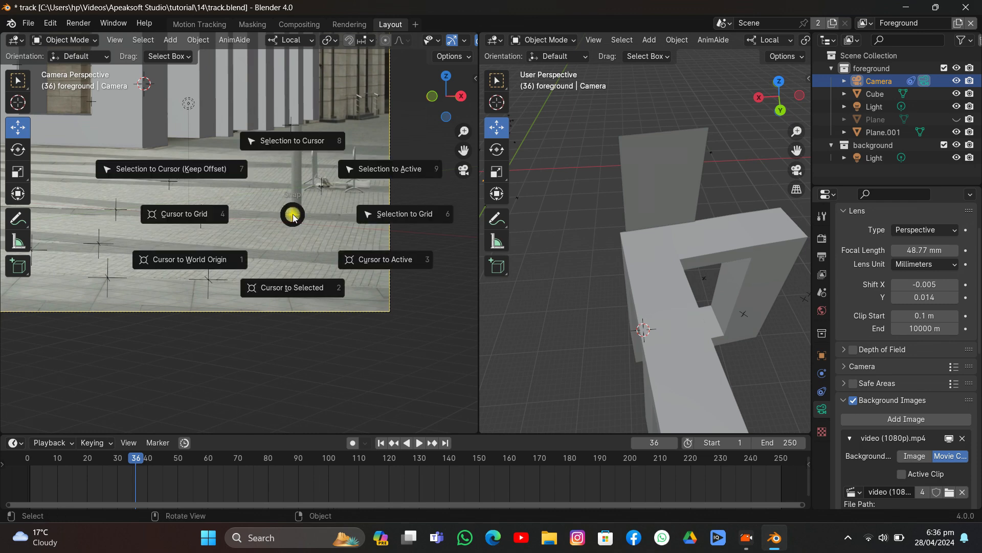
{"action": "left_click", "coordinate": [287, 255]}
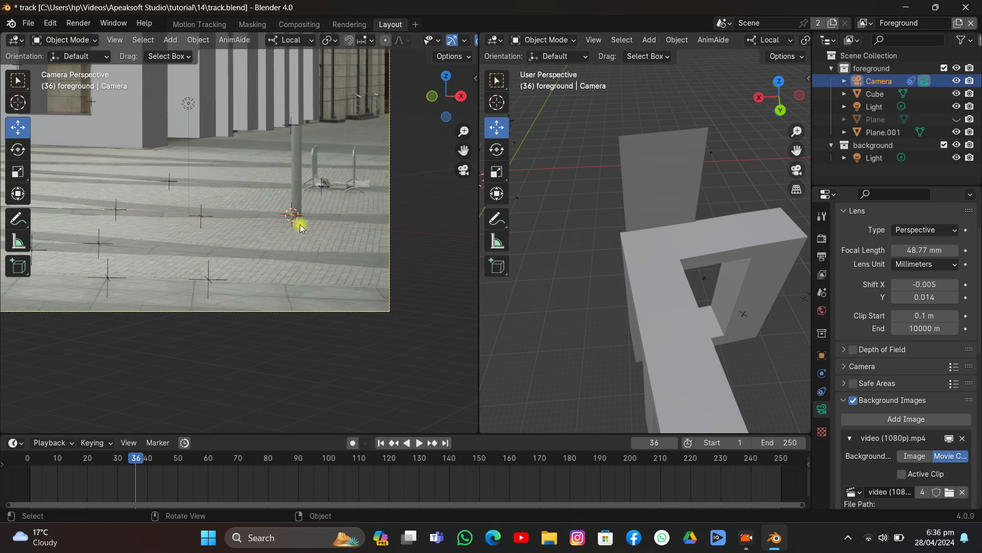
Add a mesh cylinder at the 3D cursor and scale it down uniformly to about half its size
{"action": "key", "text": "shift+a"}
{"action": "mouse_move", "coordinate": [300, 224]}
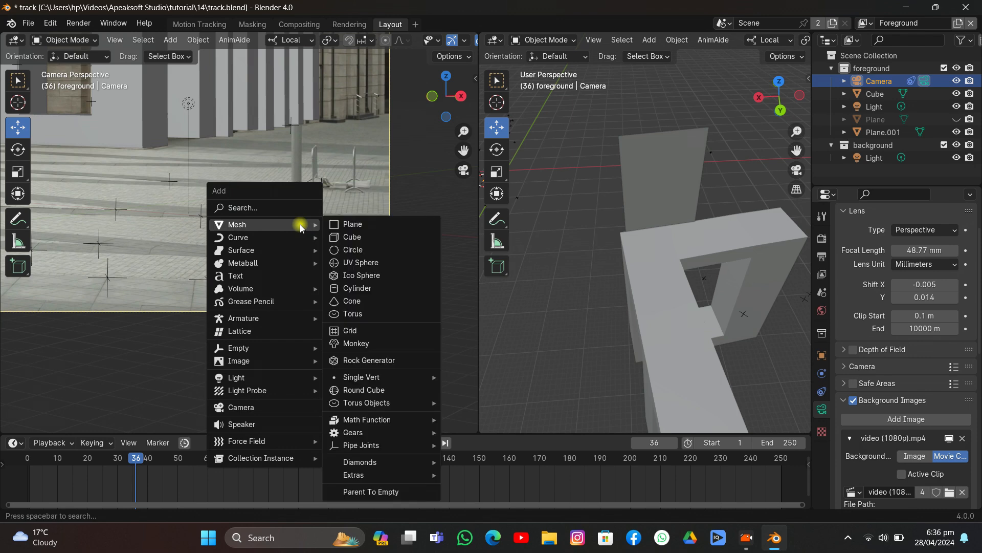
{"action": "left_click", "coordinate": [358, 288]}
{"action": "left_click", "coordinate": [18, 170]}
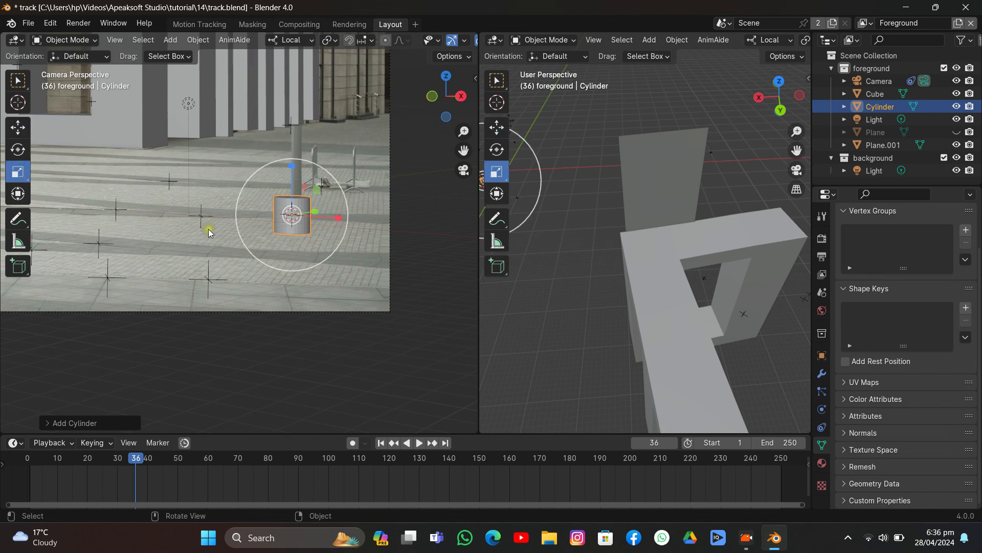
{"action": "left_click_drag", "start_coordinate": [286, 245], "coordinate": [285, 219]}
Move the cylinder from the track marker onto the foot of the thin street post in the camera view
{"action": "scroll", "coordinate": [281, 224], "scroll_direction": "up", "scroll_amount": 4}
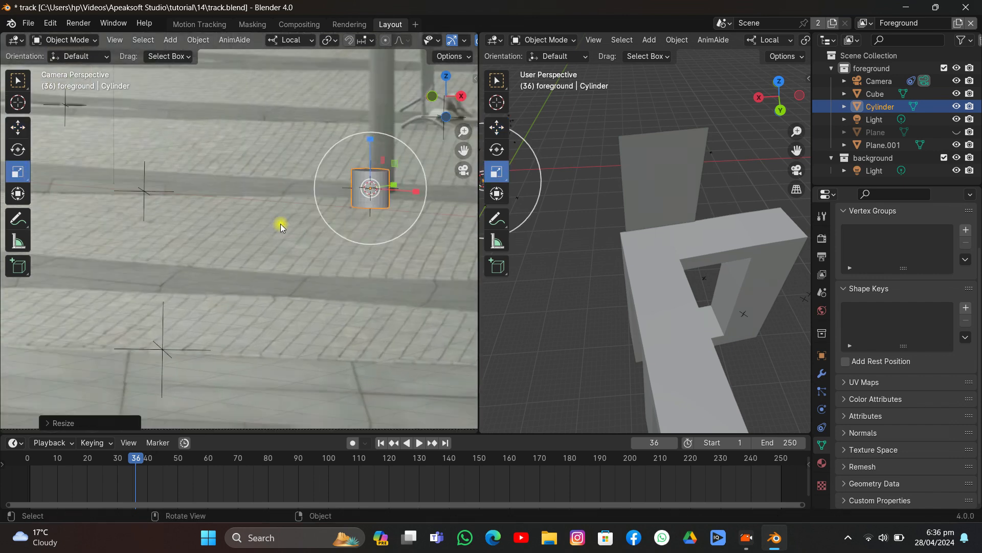
{"action": "left_click", "coordinate": [18, 126]}
{"action": "left_click_drag", "start_coordinate": [389, 185], "coordinate": [346, 156]}
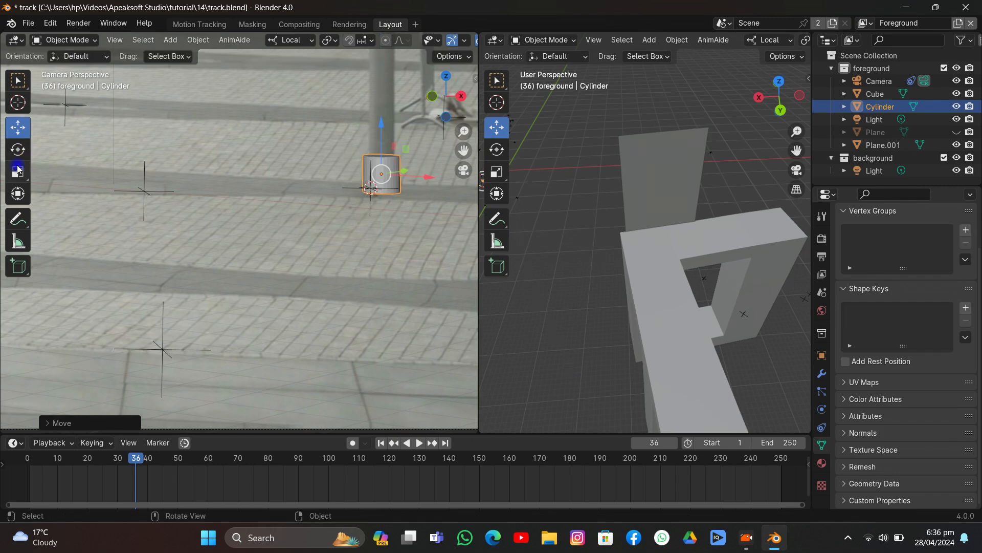
Scale the cylinder down uniformly to the post's thickness and lower it slightly along Z to the post's base
{"action": "left_click", "coordinate": [18, 171]}
{"action": "left_click_drag", "start_coordinate": [392, 206], "coordinate": [426, 178]}
{"action": "left_click", "coordinate": [21, 128]}
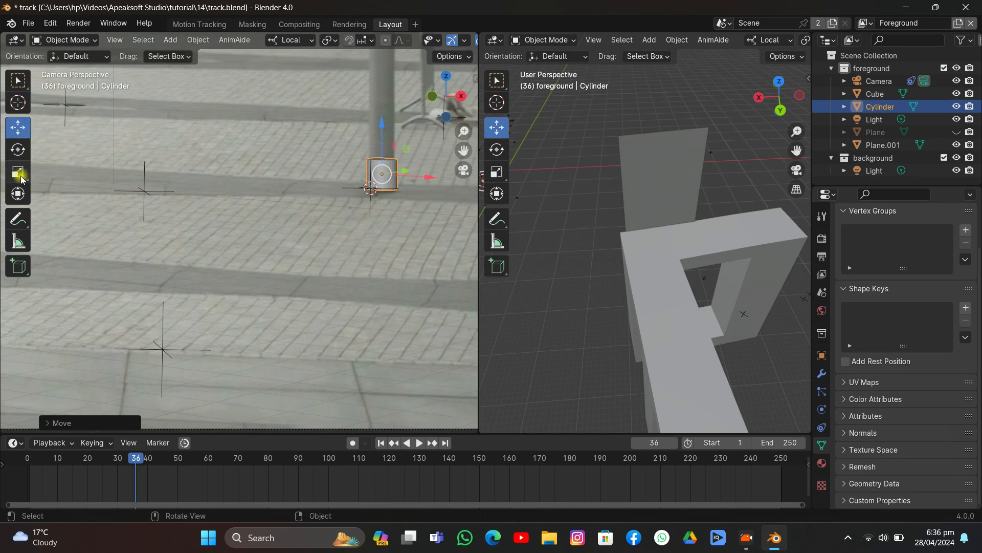
{"action": "left_click", "coordinate": [21, 175]}
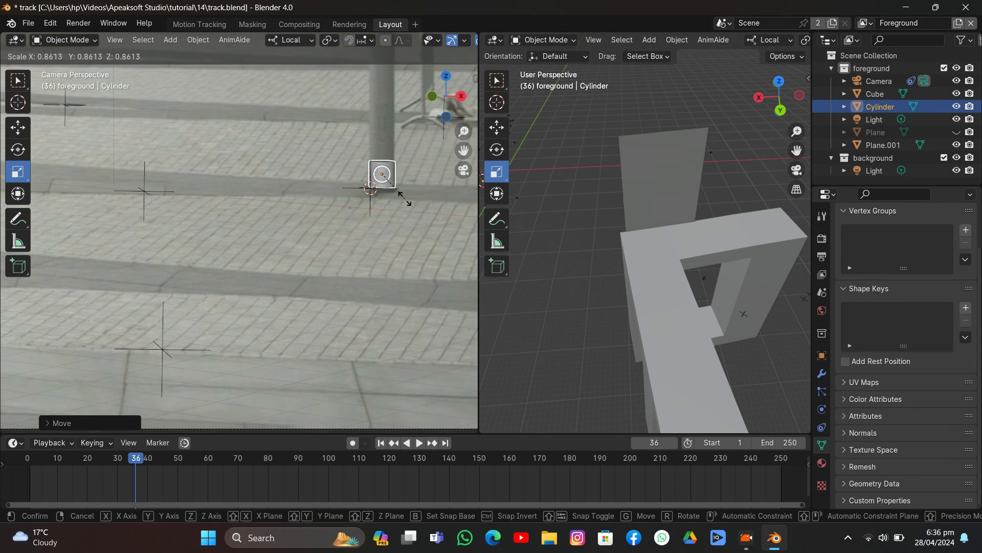
{"action": "left_click", "coordinate": [407, 201]}
{"action": "left_click", "coordinate": [17, 127]}
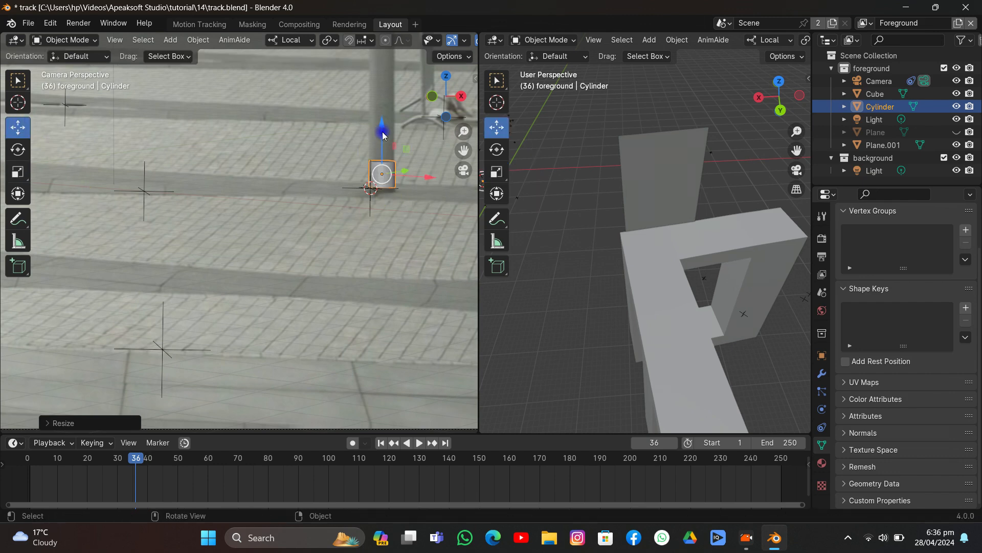
{"action": "left_click_drag", "start_coordinate": [381, 134], "coordinate": [381, 138]}
Enter Edit Mode on the cylinder and hide the building's Cube object to reveal the post in the footage
{"action": "left_click", "coordinate": [59, 41]}
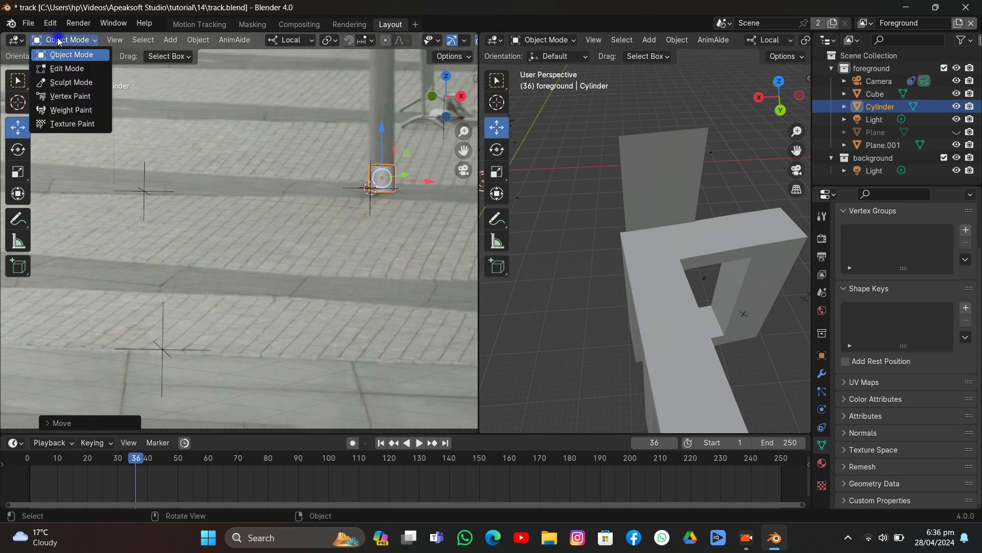
{"action": "left_click", "coordinate": [60, 68]}
{"action": "scroll", "coordinate": [806, 160], "scroll_direction": "down", "scroll_amount": 3}
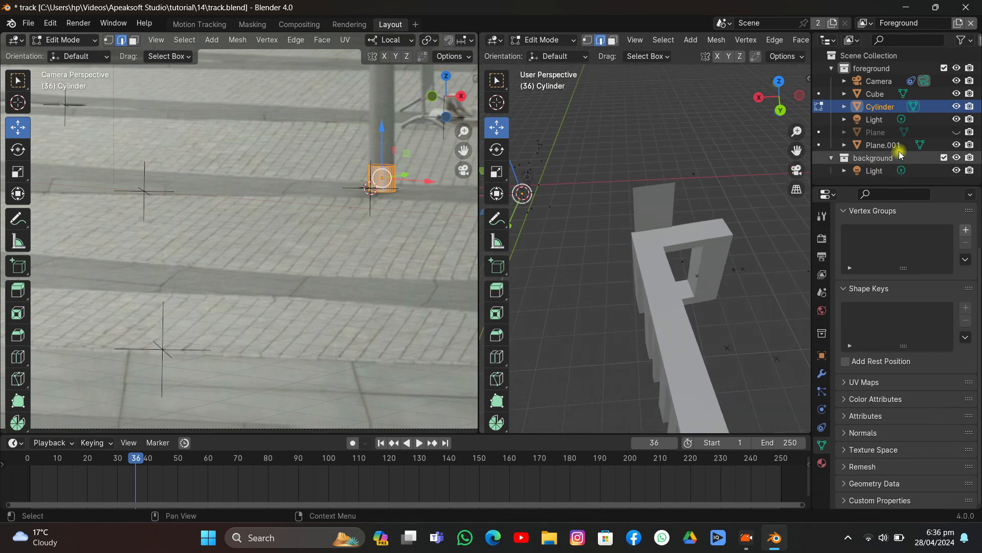
{"action": "left_click", "coordinate": [957, 94]}
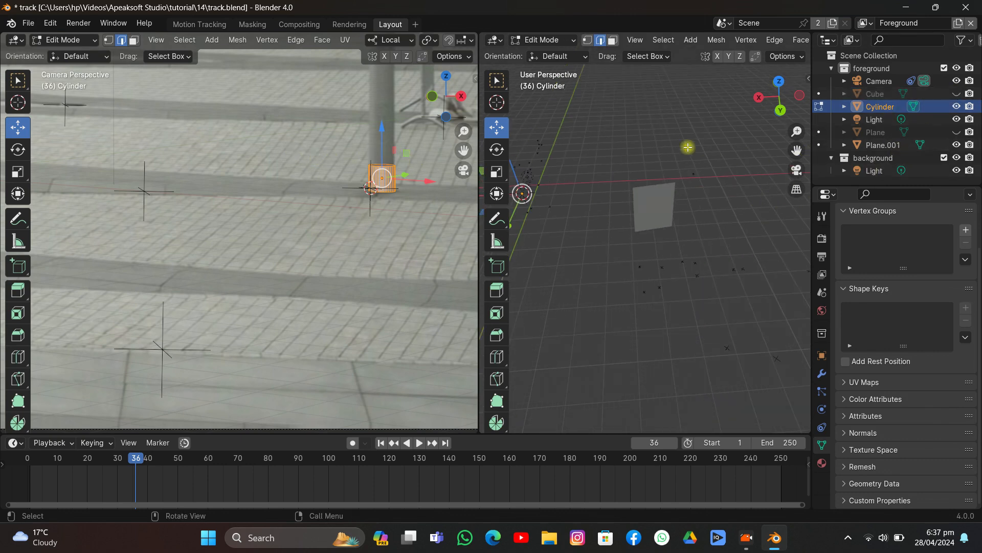
{"action": "scroll", "coordinate": [293, 95], "scroll_direction": "down", "scroll_amount": 3}
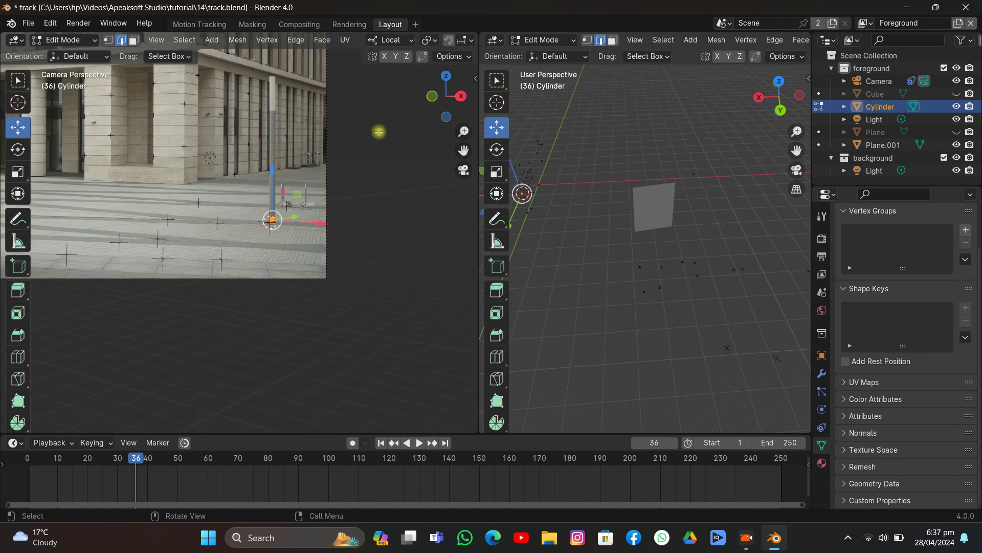
{"action": "scroll", "coordinate": [302, 150], "scroll_direction": "down", "scroll_amount": 2}
In vertex selection, box-select the cylinder's top vertices and raise them along Z partway up the post
{"action": "scroll", "coordinate": [303, 150], "scroll_direction": "up", "scroll_amount": 6}
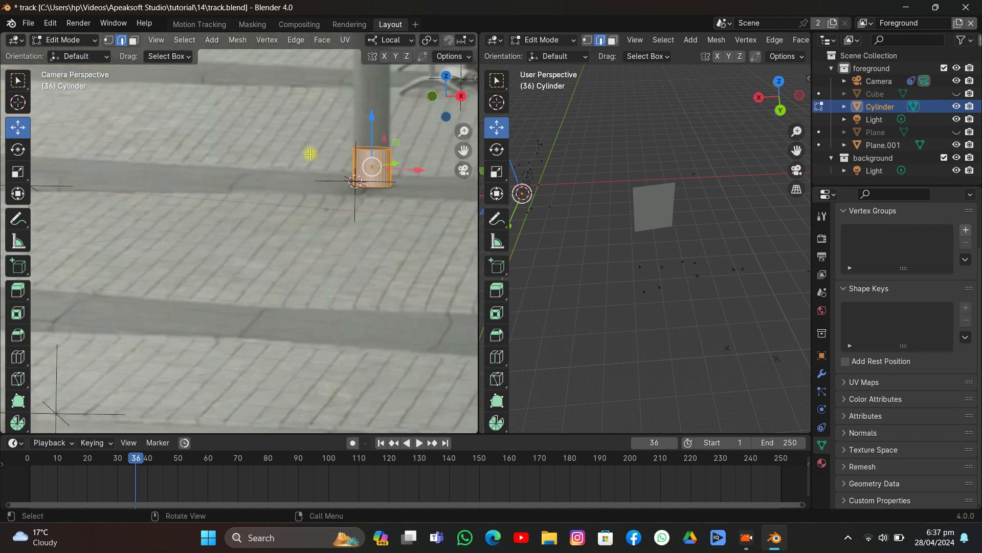
{"action": "left_click", "coordinate": [108, 40]}
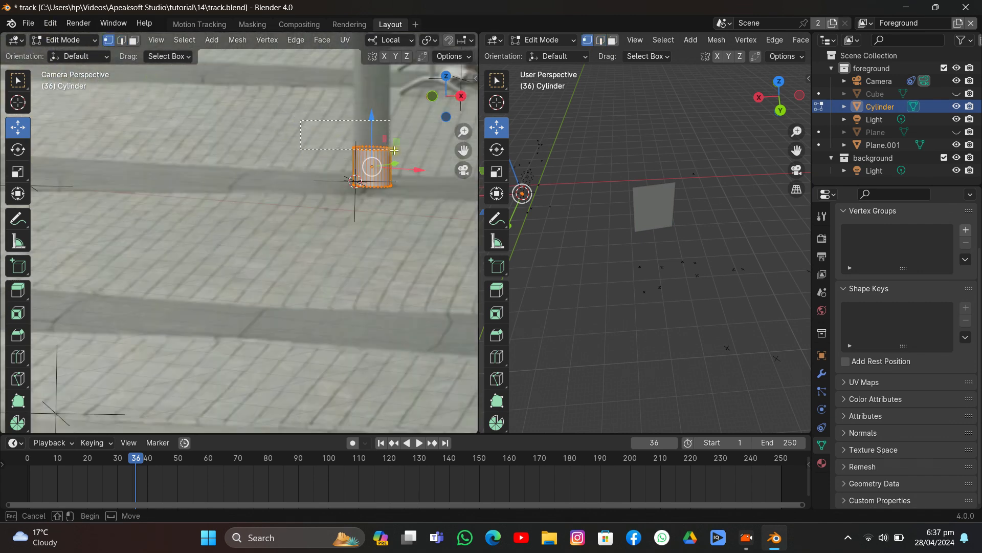
{"action": "scroll", "coordinate": [408, 157], "scroll_direction": "down", "scroll_amount": 6}
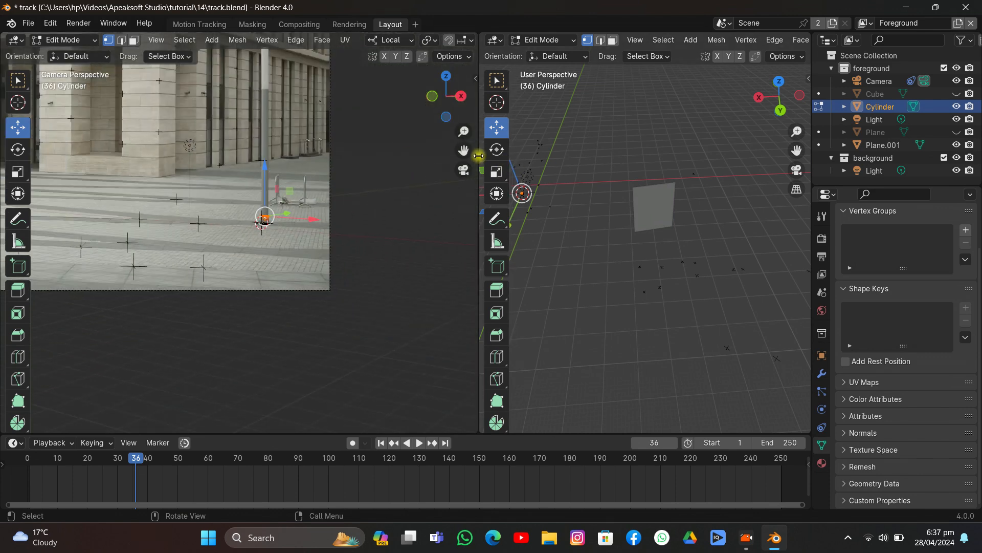
{"action": "scroll", "coordinate": [407, 151], "scroll_direction": "up", "scroll_amount": 3}
{"action": "left_click_drag", "start_coordinate": [254, 273], "coordinate": [277, 143]}
Raise the cylinder's top vertices along Z to the post's tip, then return to Object Mode and deselect the cylinder
{"action": "scroll", "coordinate": [287, 138], "scroll_direction": "up", "scroll_amount": 2}
{"action": "scroll", "coordinate": [341, 131], "scroll_direction": "up", "scroll_amount": 3}
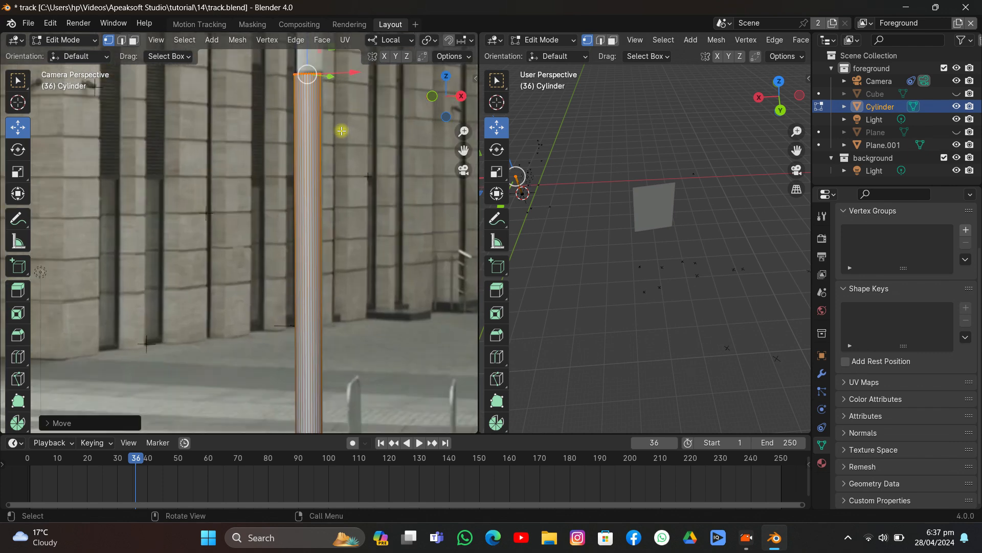
{"action": "left_click_drag", "start_coordinate": [463, 150], "coordinate": [435, 204]}
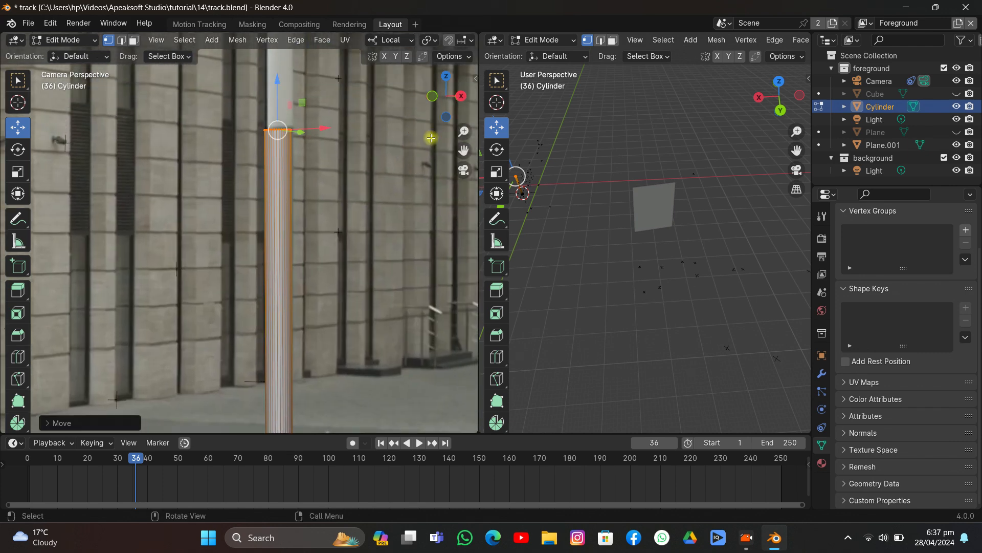
{"action": "scroll", "coordinate": [417, 127], "scroll_direction": "up", "scroll_amount": 2}
{"action": "left_click_drag", "start_coordinate": [341, 88], "coordinate": [348, 87]}
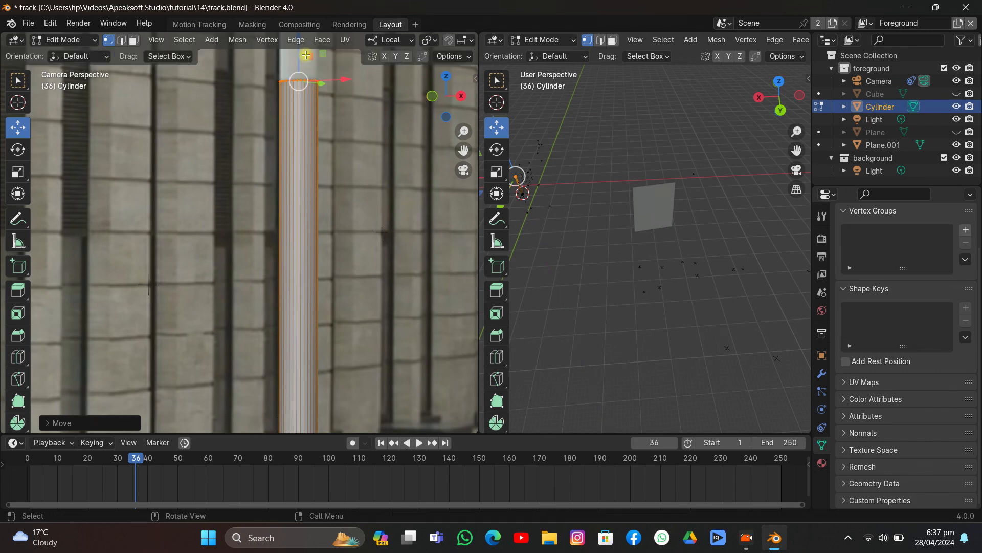
{"action": "left_click_drag", "start_coordinate": [464, 151], "coordinate": [419, 356]}
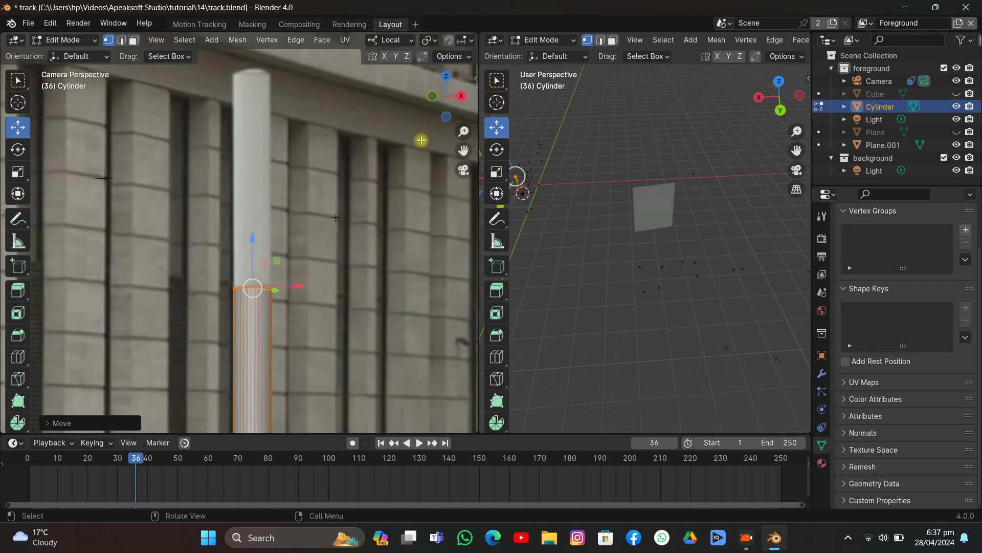
{"action": "left_click_drag", "start_coordinate": [250, 242], "coordinate": [275, 420]}
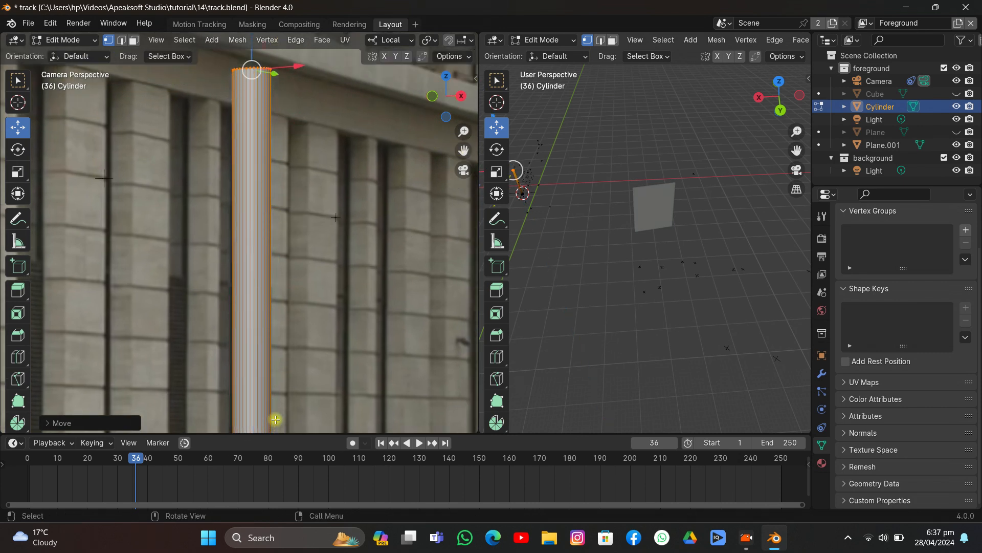
{"action": "left_click", "coordinate": [64, 40]}
{"action": "left_click", "coordinate": [65, 55]}
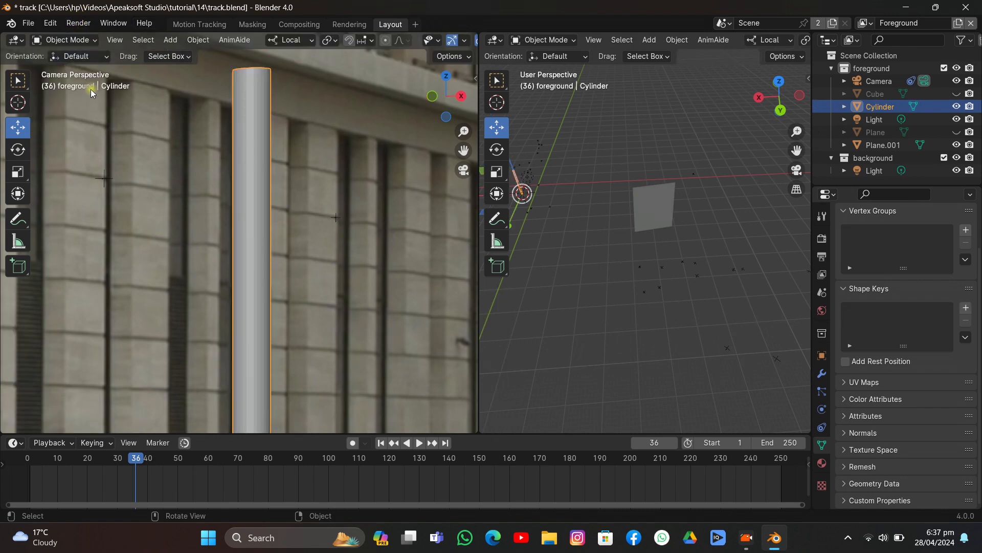
{"action": "left_click", "coordinate": [373, 188]}
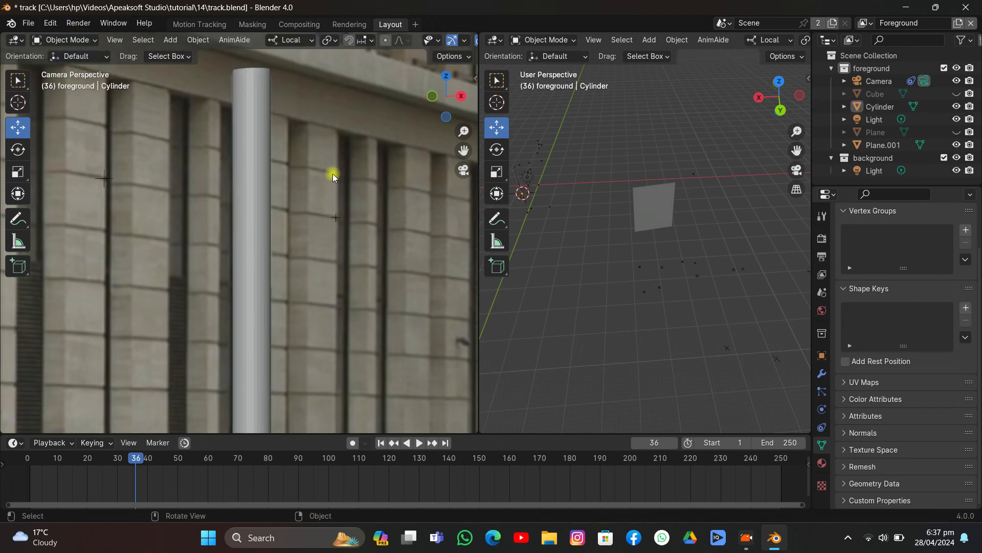
Save the project file and make the building's Cube object visible again
{"action": "left_click", "coordinate": [28, 23]}
{"action": "left_click", "coordinate": [38, 103]}
{"action": "left_click", "coordinate": [956, 94]}
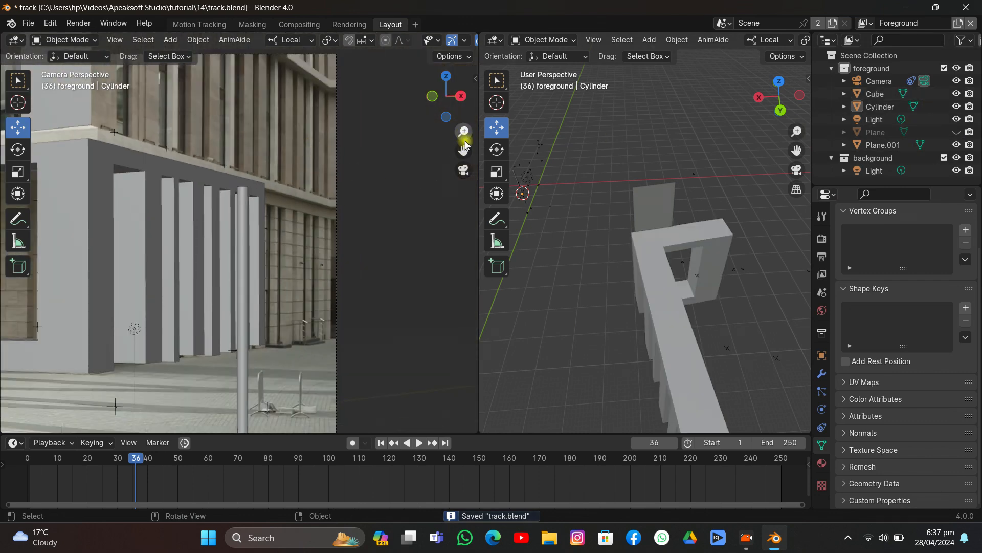
Play the animation from frame 36 to check how the cylinder and building mesh follow the footage, stopping at frame 120
{"action": "left_click_drag", "start_coordinate": [464, 150], "coordinate": [587, 30]}
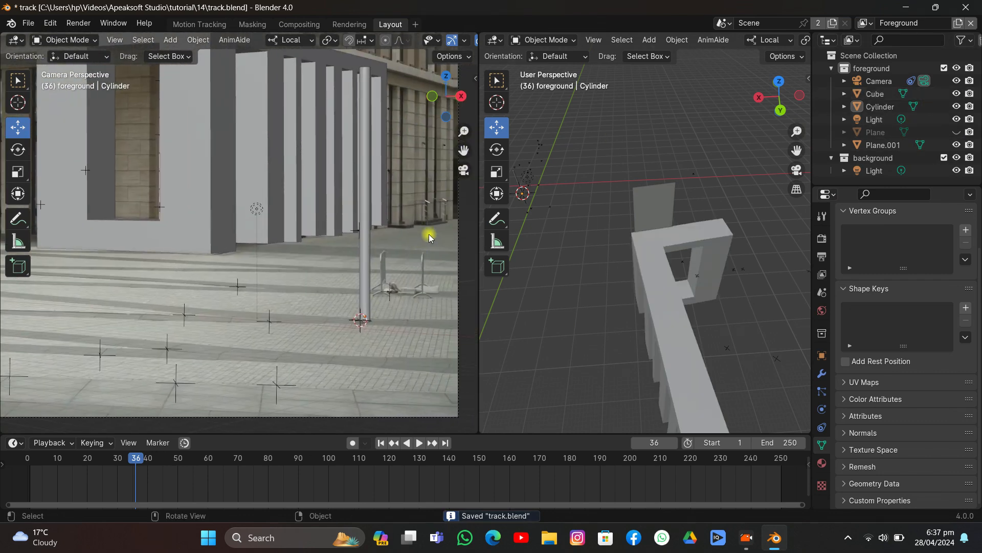
{"action": "key", "text": "space"}
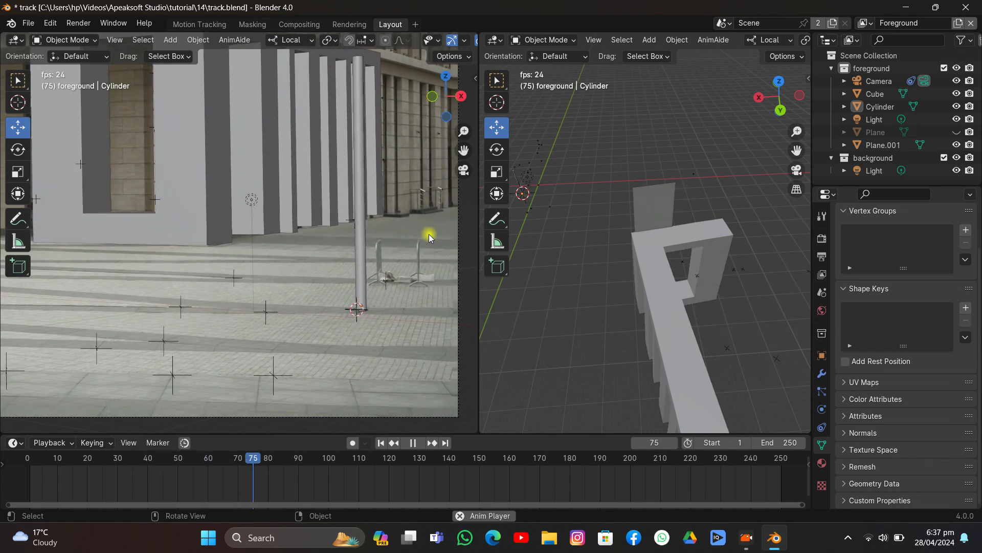
{"action": "key", "text": "space"}
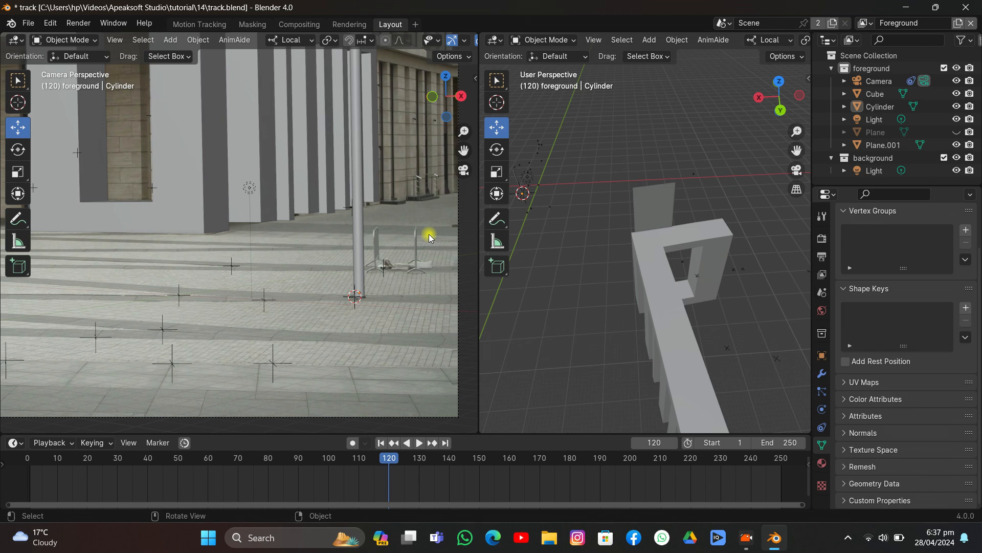
{"action": "scroll", "coordinate": [364, 183], "scroll_direction": "down", "scroll_amount": 10}
{"action": "scroll", "coordinate": [365, 184], "scroll_direction": "up", "scroll_amount": 3}
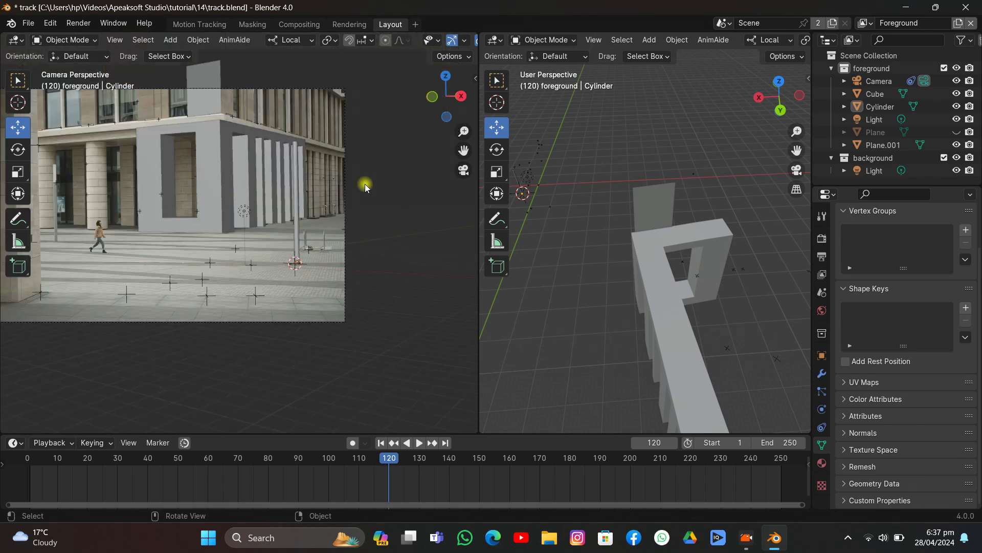
Unhide the ground Plane and reposition it horizontally beneath the building so its far edge meets the building's base
{"action": "left_click_drag", "start_coordinate": [463, 150], "coordinate": [506, 176]}
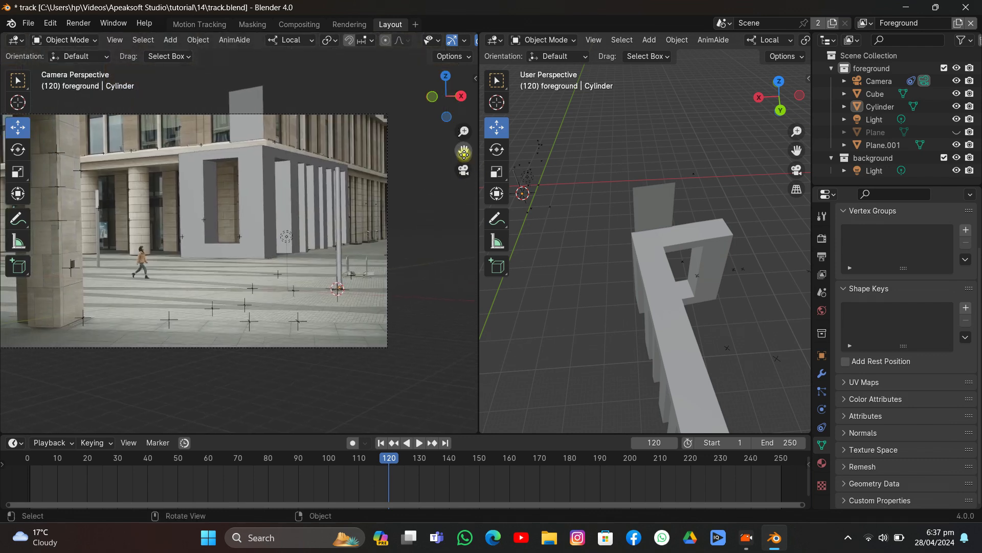
{"action": "left_click", "coordinate": [956, 132]}
{"action": "left_click", "coordinate": [259, 284]}
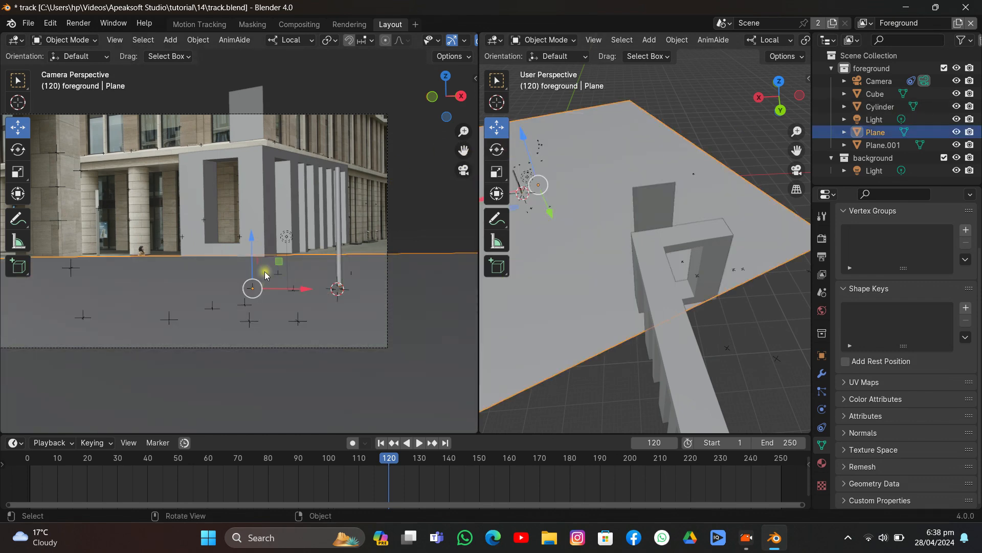
{"action": "left_click_drag", "start_coordinate": [307, 287], "coordinate": [215, 235]}
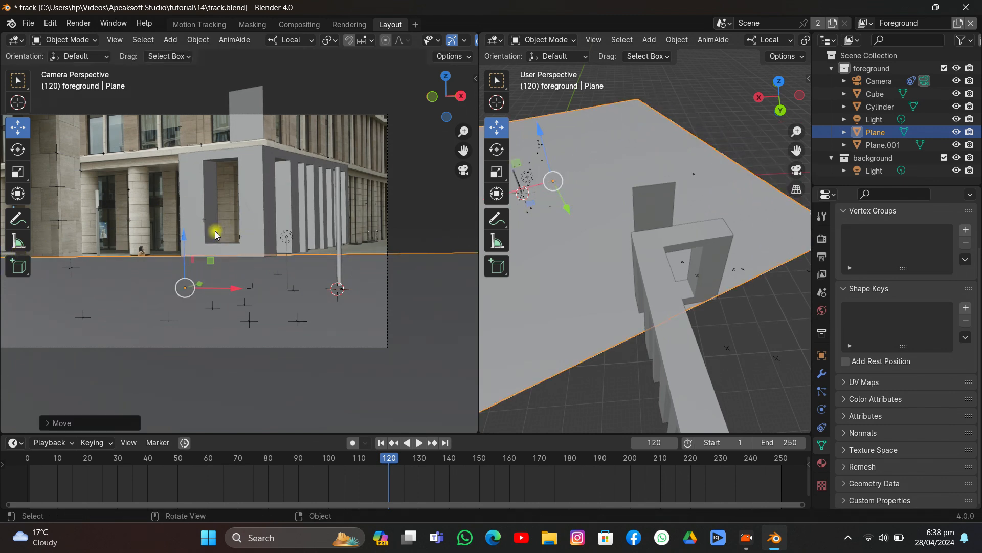
{"action": "scroll", "coordinate": [652, 271], "scroll_direction": "down", "scroll_amount": 5}
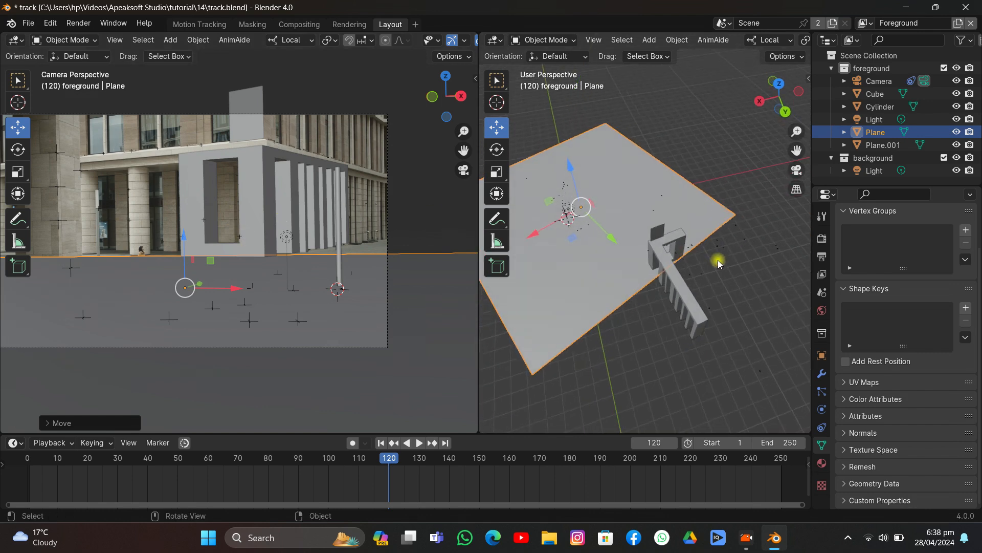
{"action": "left_click_drag", "start_coordinate": [618, 252], "coordinate": [599, 230]}
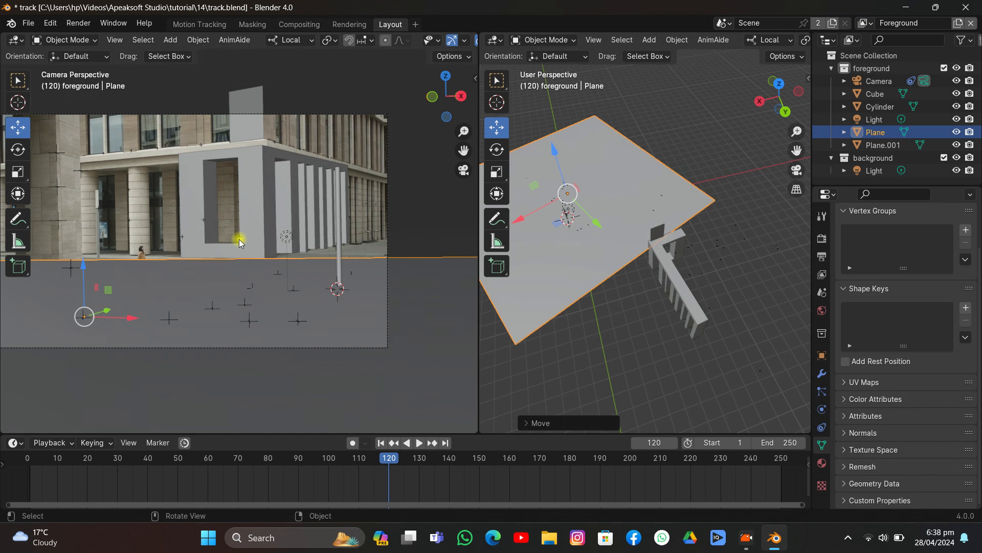
Check the ground plane against the footage at frame 170, hide it, and go to frame 186
{"action": "left_click_drag", "start_coordinate": [389, 457], "coordinate": [539, 453]}
{"action": "scroll", "coordinate": [288, 307], "scroll_direction": "up", "scroll_amount": 2}
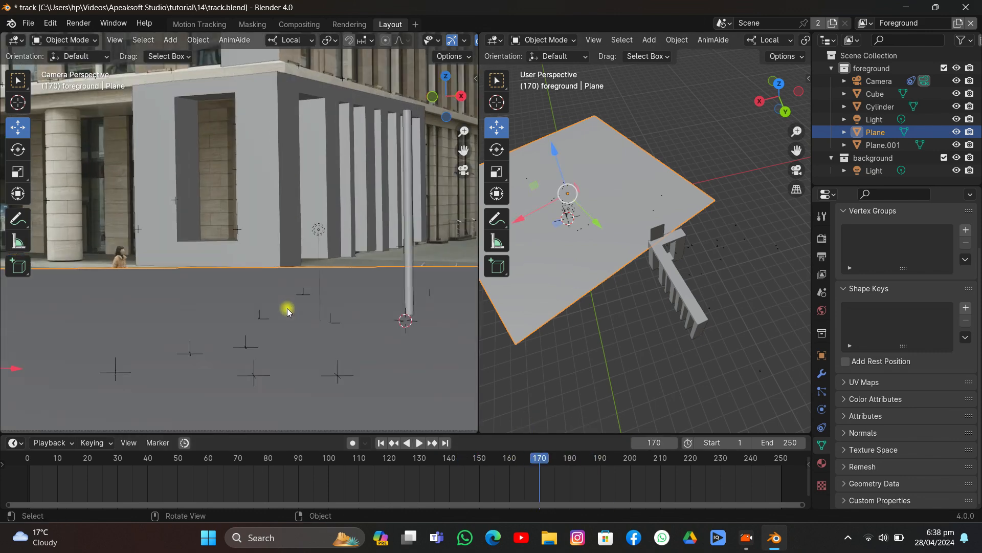
{"action": "left_click", "coordinate": [956, 132]}
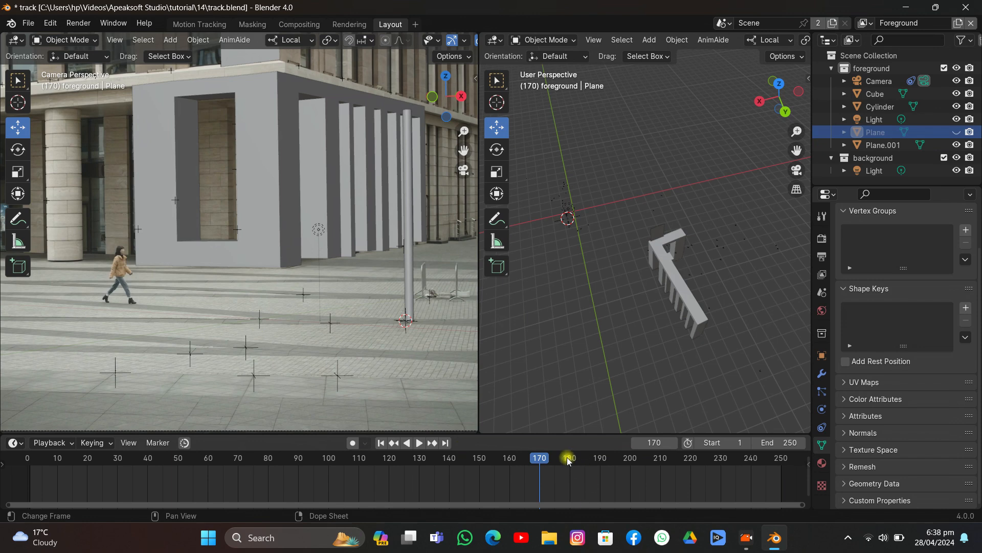
{"action": "mouse_move", "coordinate": [567, 460]}
{"action": "left_mouse_down"}
{"action": "mouse_move", "coordinate": [654, 458]}
{"action": "mouse_move", "coordinate": [587, 458]}
{"action": "left_mouse_up"}
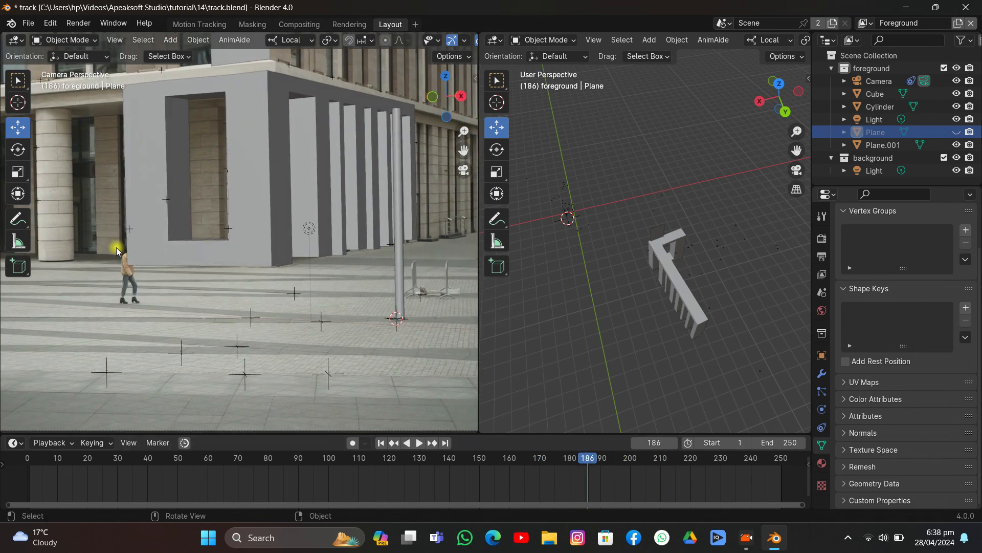
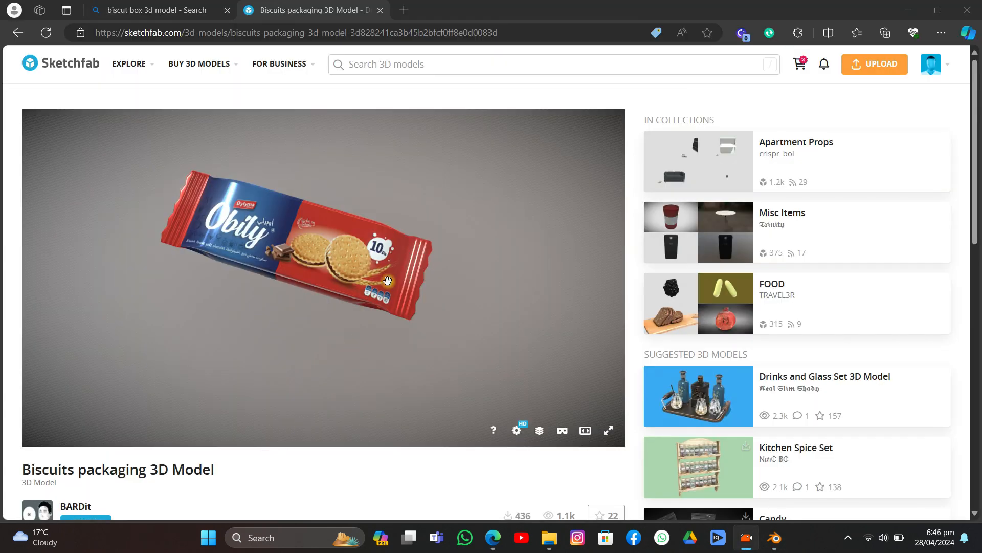
Examine the Biscuits packaging 3D Model on Sketchfab from several angles, along with its download and license details
{"action": "mouse_move", "coordinate": [389, 281]}
{"action": "left_mouse_down"}
{"action": "mouse_move", "coordinate": [411, 295]}
{"action": "mouse_move", "coordinate": [384, 237]}
{"action": "mouse_move", "coordinate": [168, 353]}
{"action": "left_mouse_up"}
{"action": "scroll", "coordinate": [391, 244], "scroll_direction": "up", "scroll_amount": 3}
{"action": "scroll", "coordinate": [87, 465], "scroll_direction": "down", "scroll_amount": 4}
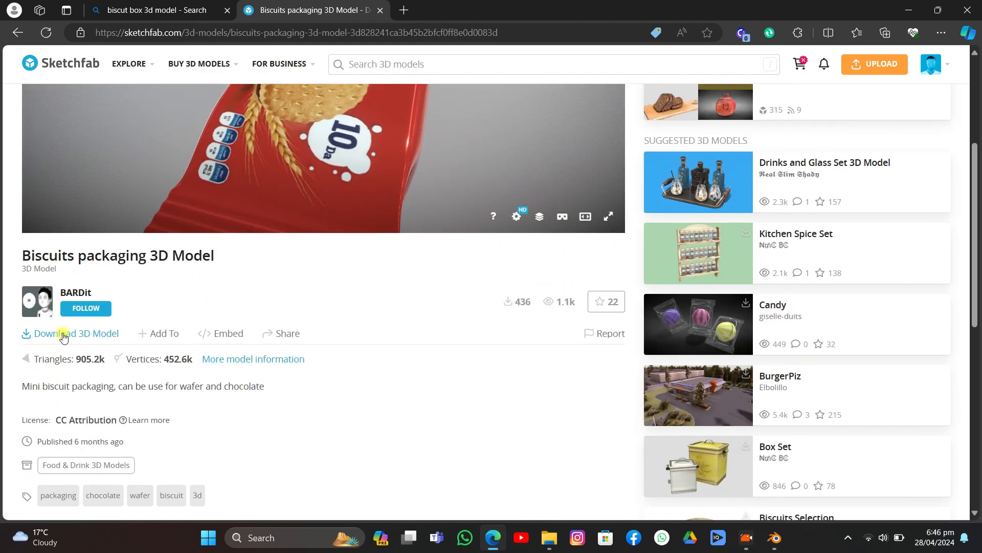
{"action": "scroll", "coordinate": [256, 322], "scroll_direction": "up", "scroll_amount": 4}
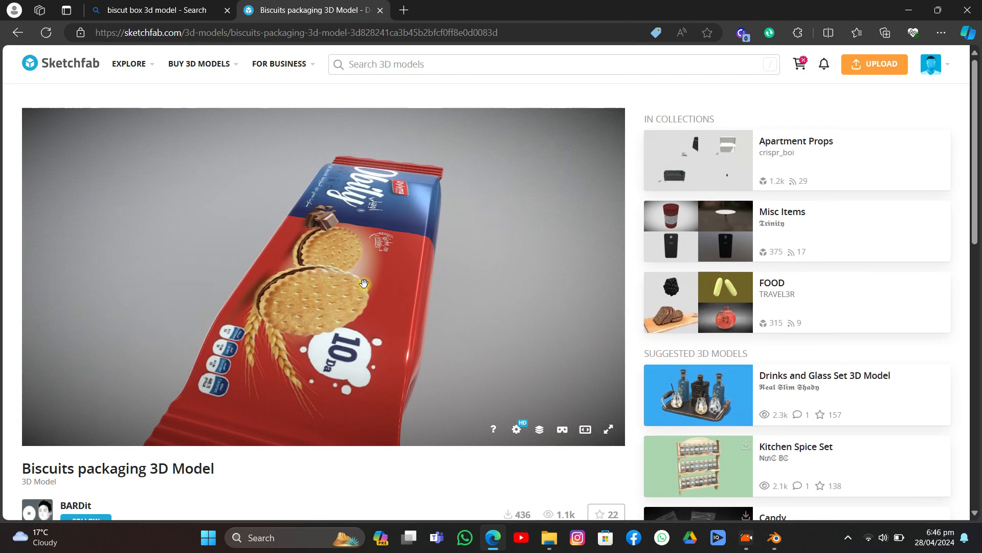
{"action": "scroll", "coordinate": [408, 199], "scroll_direction": "down", "scroll_amount": 3}
{"action": "mouse_move", "coordinate": [233, 180]}
{"action": "left_mouse_down"}
{"action": "mouse_move", "coordinate": [372, 245]}
{"action": "mouse_move", "coordinate": [349, 217]}
{"action": "mouse_move", "coordinate": [358, 169]}
{"action": "mouse_move", "coordinate": [386, 174]}
{"action": "mouse_move", "coordinate": [377, 131]}
{"action": "mouse_move", "coordinate": [339, 242]}
{"action": "mouse_move", "coordinate": [376, 287]}
{"action": "left_mouse_up"}
Switch to Blender and import biscuits_packaging_3d_model.glb as a glTF 2.0 model
{"action": "left_click", "coordinate": [774, 537]}
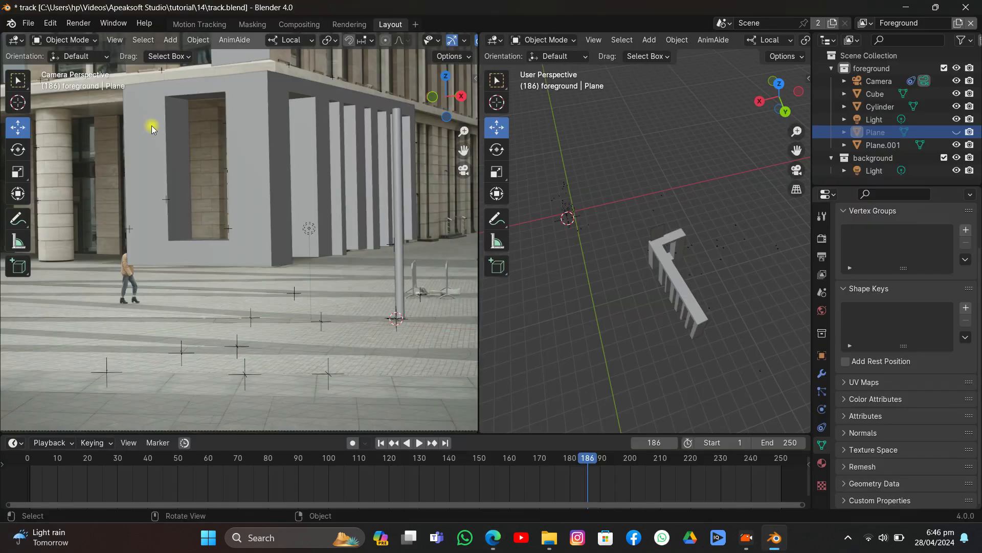
{"action": "left_click", "coordinate": [28, 23]}
{"action": "mouse_move", "coordinate": [65, 209]}
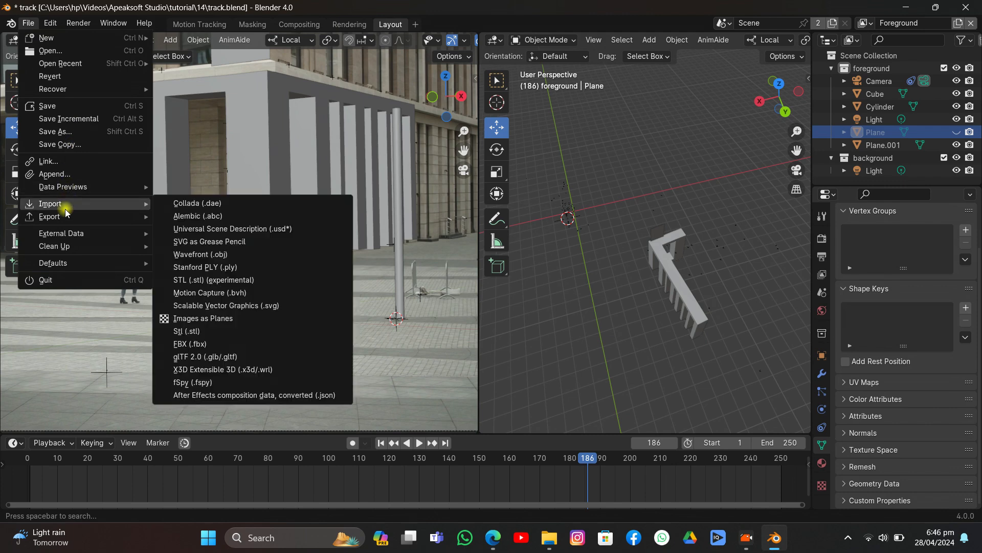
{"action": "left_click", "coordinate": [195, 357]}
{"action": "left_click", "coordinate": [283, 200]}
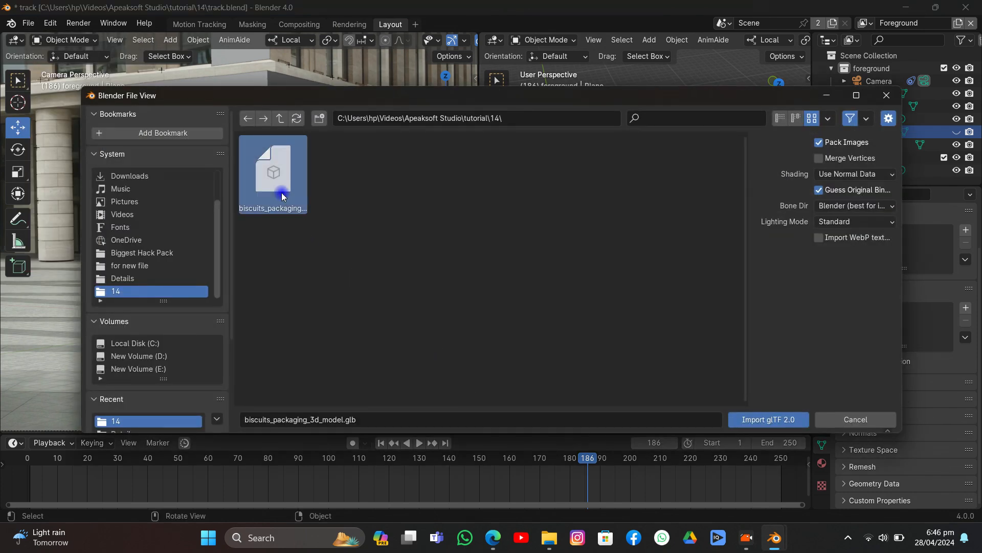
{"action": "double_click", "coordinate": [283, 196]}
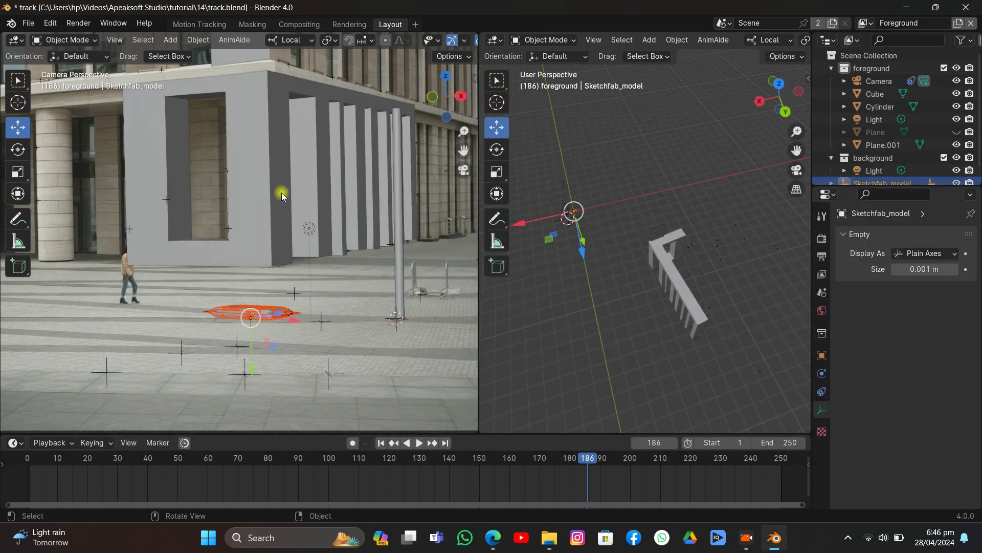
Move the imported Sketchfab_model into the foreground collection
{"action": "scroll", "coordinate": [916, 135], "scroll_direction": "down", "scroll_amount": 1}
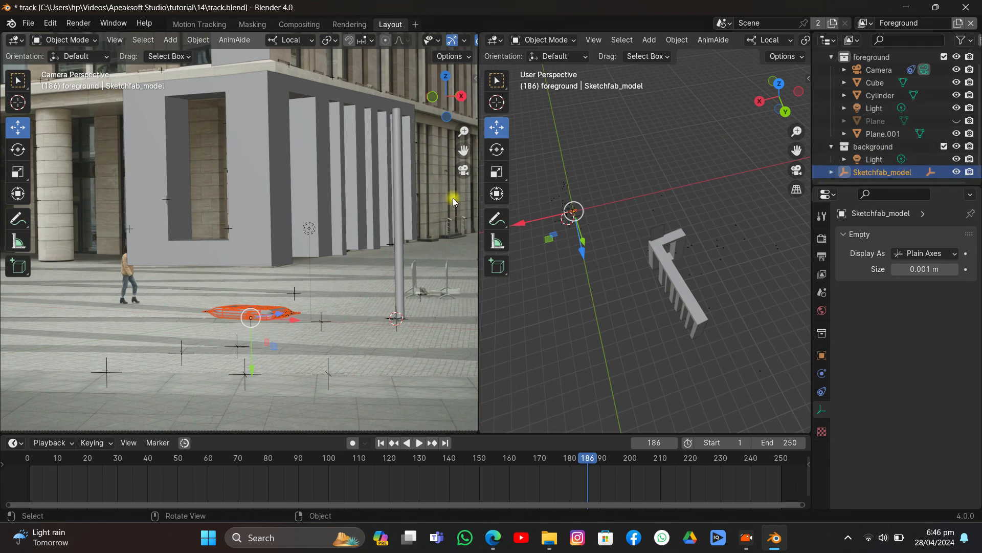
{"action": "key", "text": "m"}
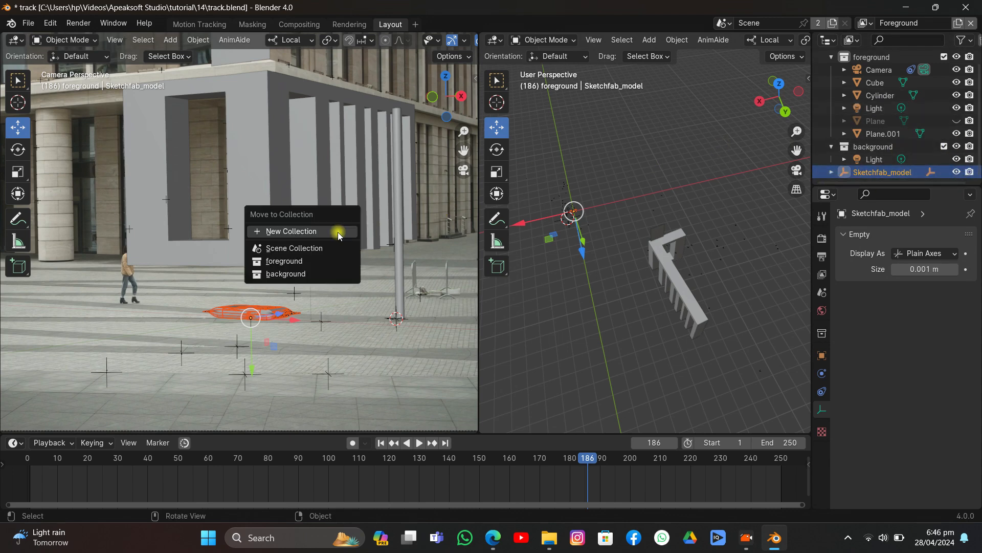
{"action": "left_click", "coordinate": [311, 260]}
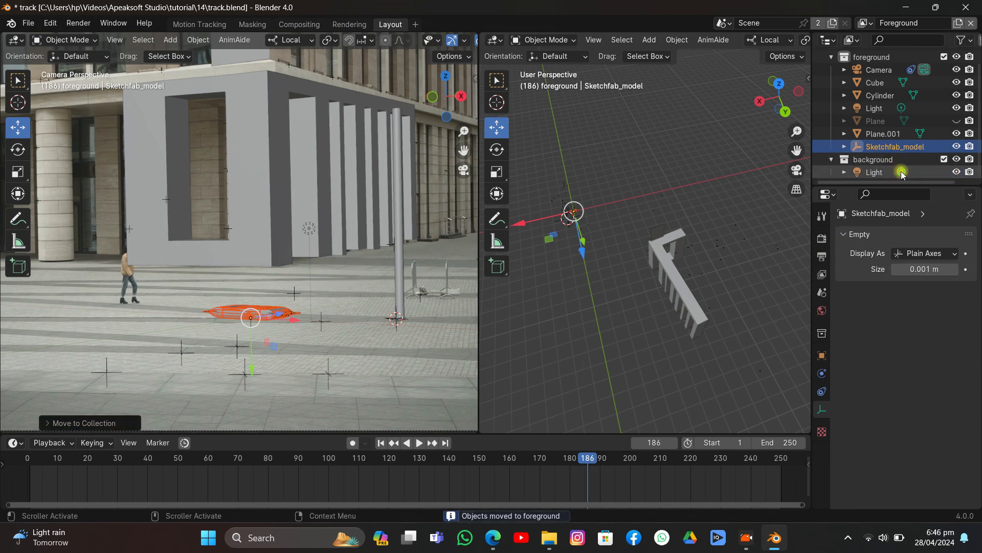
Raise the biscuit packet above the ground and join its separate meshes into a single object
{"action": "left_click_drag", "start_coordinate": [253, 355], "coordinate": [333, 207]}
{"action": "mouse_move", "coordinate": [333, 206]}
{"action": "middle_mouse_down"}
{"action": "mouse_move", "coordinate": [293, 226]}
{"action": "mouse_move", "coordinate": [321, 217]}
{"action": "middle_mouse_up"}
{"action": "scroll", "coordinate": [321, 217], "scroll_direction": "up", "scroll_amount": 5}
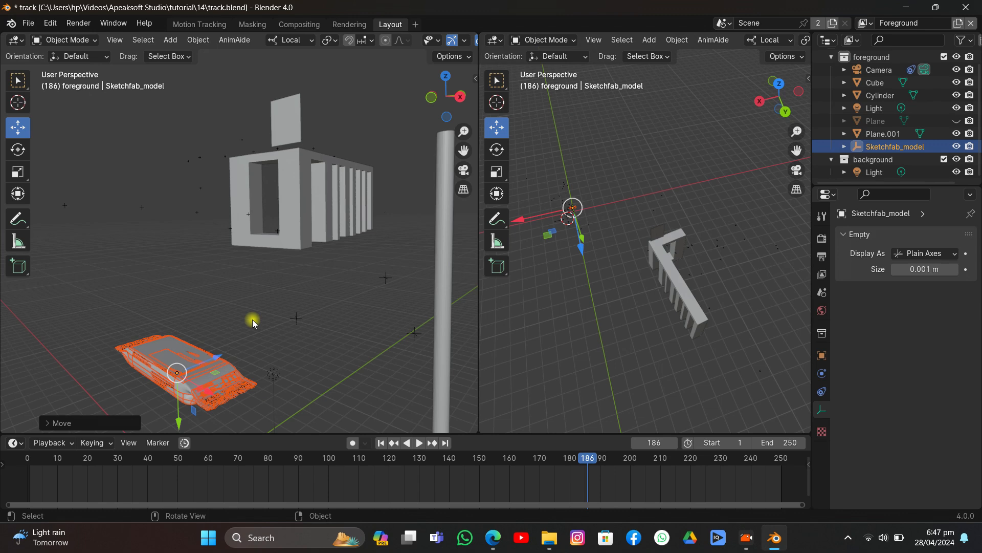
{"action": "left_click", "coordinate": [179, 339]}
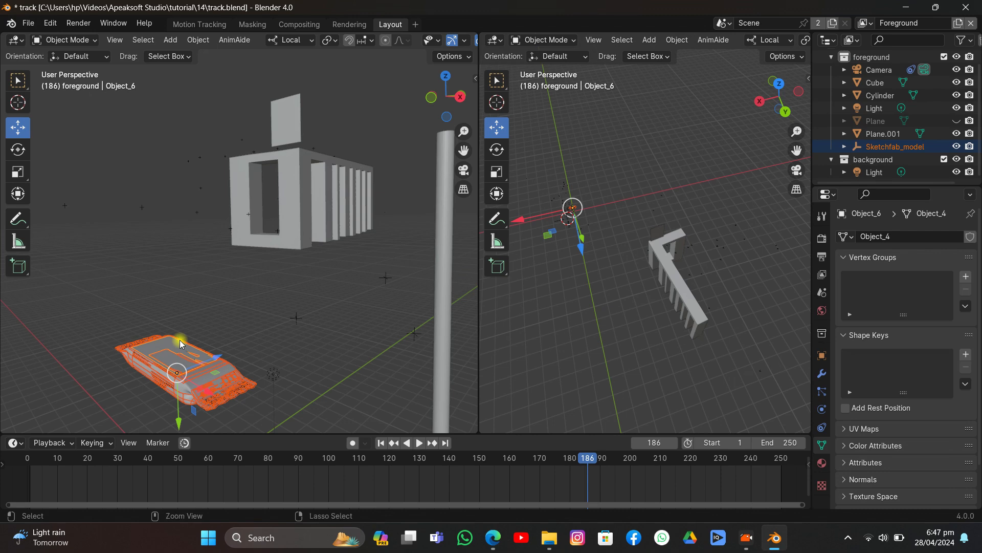
{"action": "key", "text": "ctrl+j"}
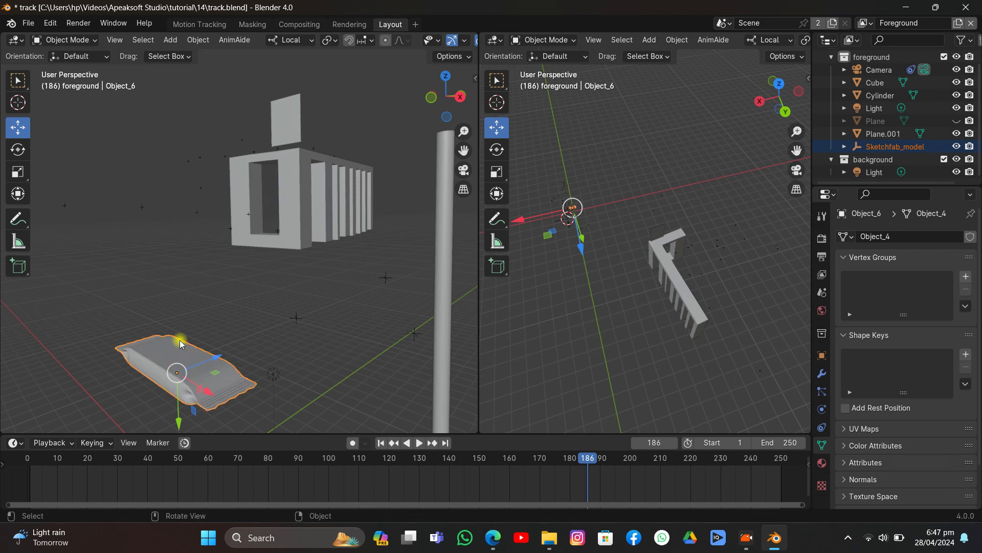
Move the joined biscuit packet along its local axes to the base of the building mesh's front corner
{"action": "middle_click_drag", "start_coordinate": [192, 330], "coordinate": [220, 279]}
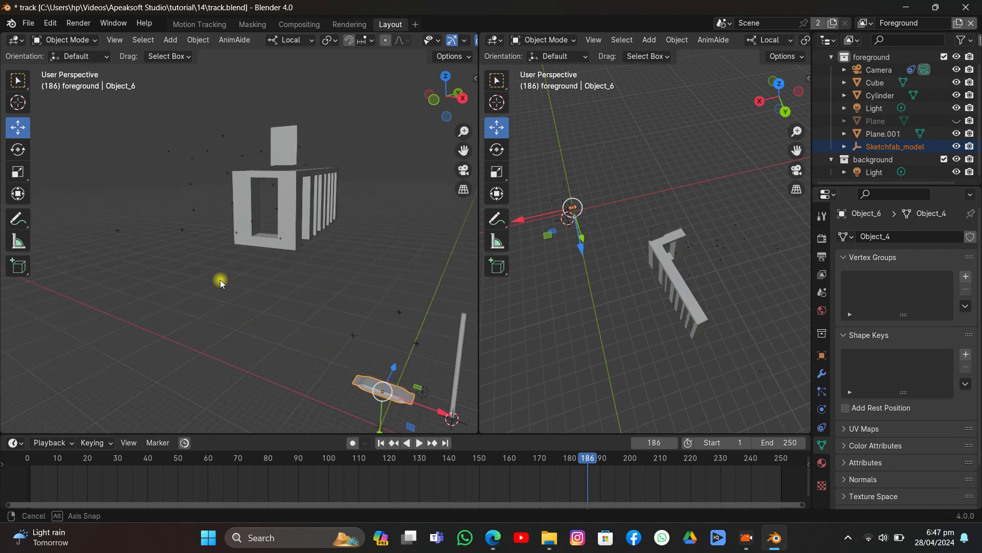
{"action": "left_click_drag", "start_coordinate": [442, 412], "coordinate": [244, 338]}
{"action": "left_click_drag", "start_coordinate": [224, 304], "coordinate": [350, 230]}
{"action": "middle_click_drag", "start_coordinate": [368, 173], "coordinate": [298, 225]}
{"action": "left_click_drag", "start_coordinate": [264, 308], "coordinate": [308, 299]}
{"action": "left_click_drag", "start_coordinate": [272, 361], "coordinate": [260, 320]}
{"action": "scroll", "coordinate": [258, 312], "scroll_direction": "up", "scroll_amount": 6}
{"action": "middle_click_drag", "start_coordinate": [257, 306], "coordinate": [251, 280]}
{"action": "scroll", "coordinate": [289, 183], "scroll_direction": "down", "scroll_amount": 5}
{"action": "middle_click_drag", "start_coordinate": [278, 209], "coordinate": [299, 235]}
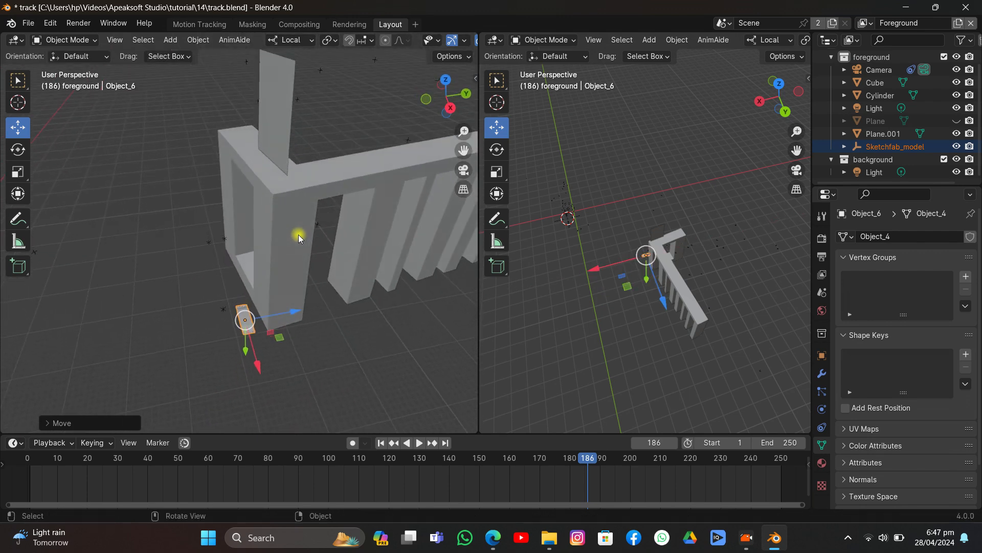
Search the add-on preferences for "att" to check that Copy Attributes Menu is enabled, and close the preferences
{"action": "left_click", "coordinate": [50, 23]}
{"action": "left_click", "coordinate": [68, 187]}
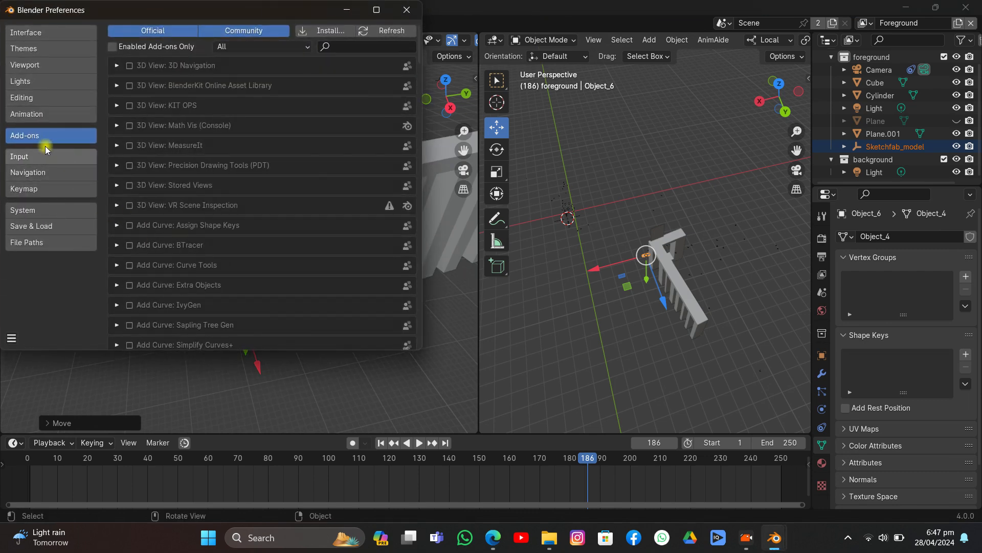
{"action": "left_click", "coordinate": [331, 50]}
{"action": "type", "text": "att"}
{"action": "key", "text": "BackSpace"}
{"action": "key", "text": "BackSpace"}
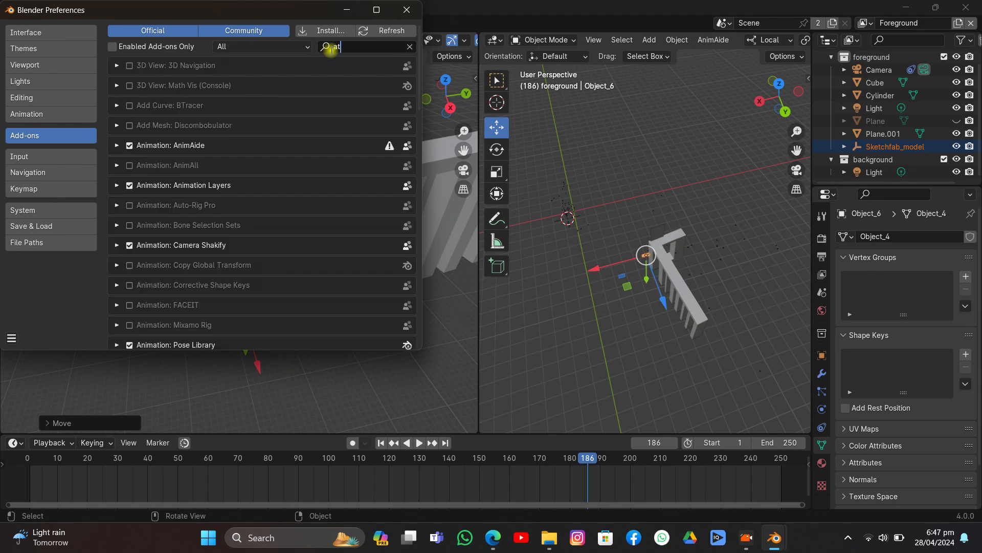
{"action": "type", "text": "tt"}
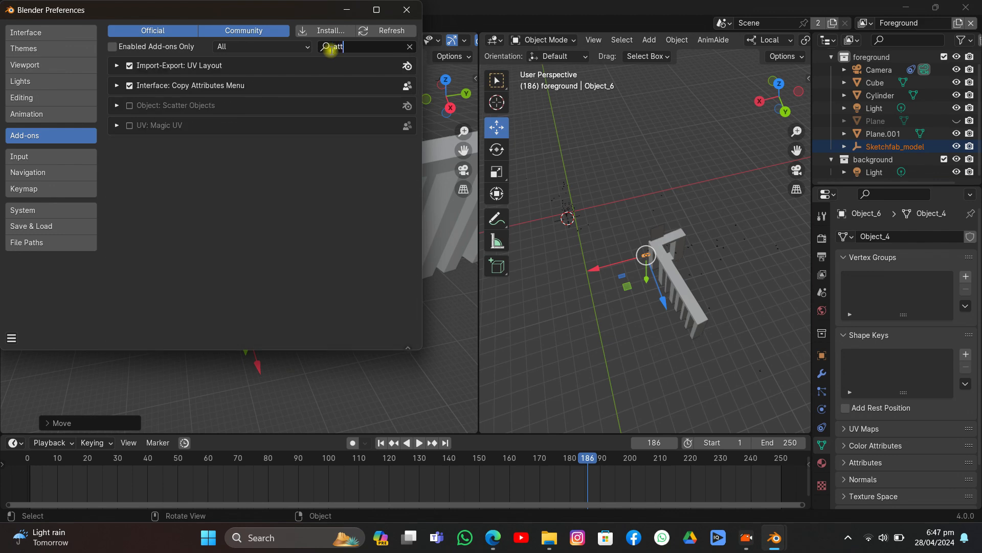
{"action": "left_click", "coordinate": [294, 175]}
{"action": "left_click", "coordinate": [407, 10]}
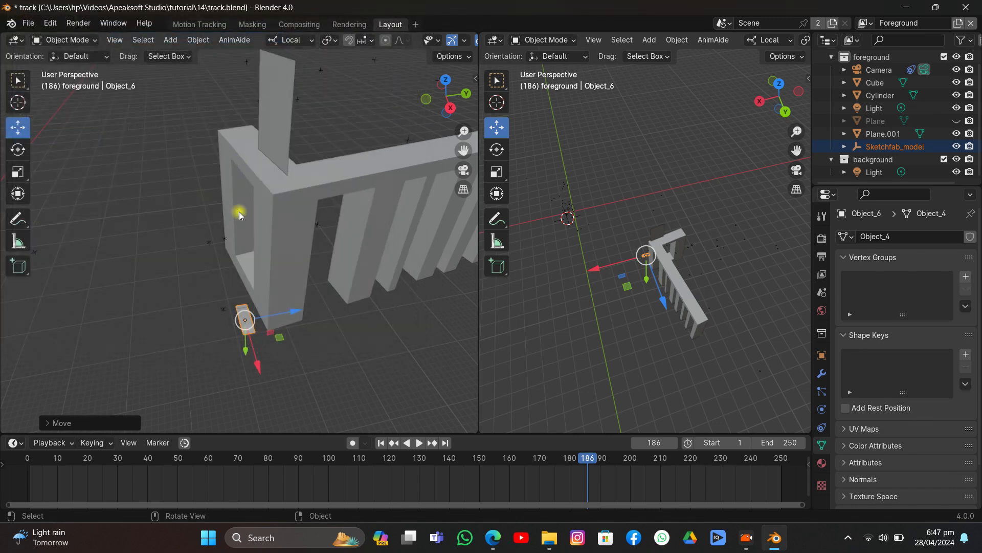
Add the building Cube to the selection as the active object and copy its rotation to the biscuit packet
{"action": "middle_click_drag", "start_coordinate": [238, 211], "coordinate": [238, 270]}
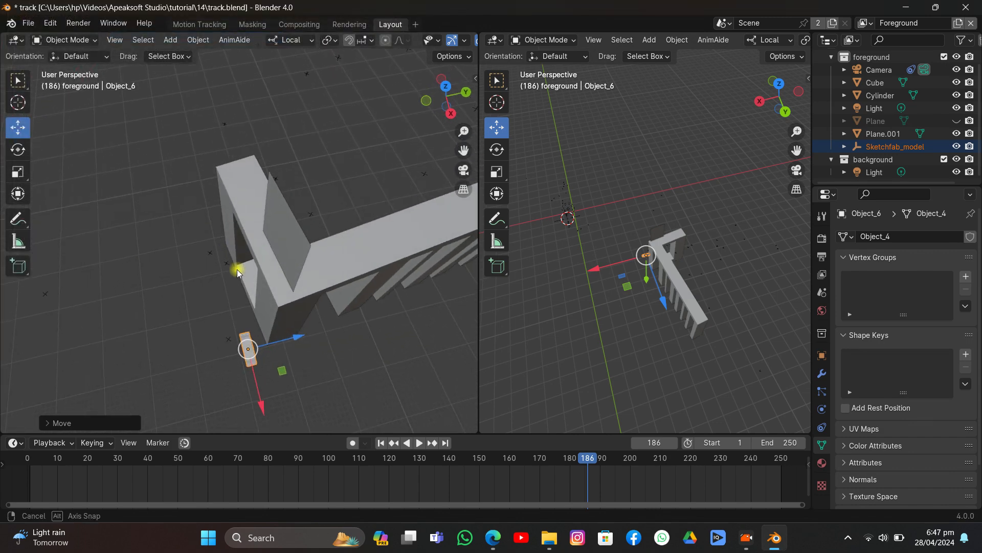
{"action": "left_click", "coordinate": [286, 311]}
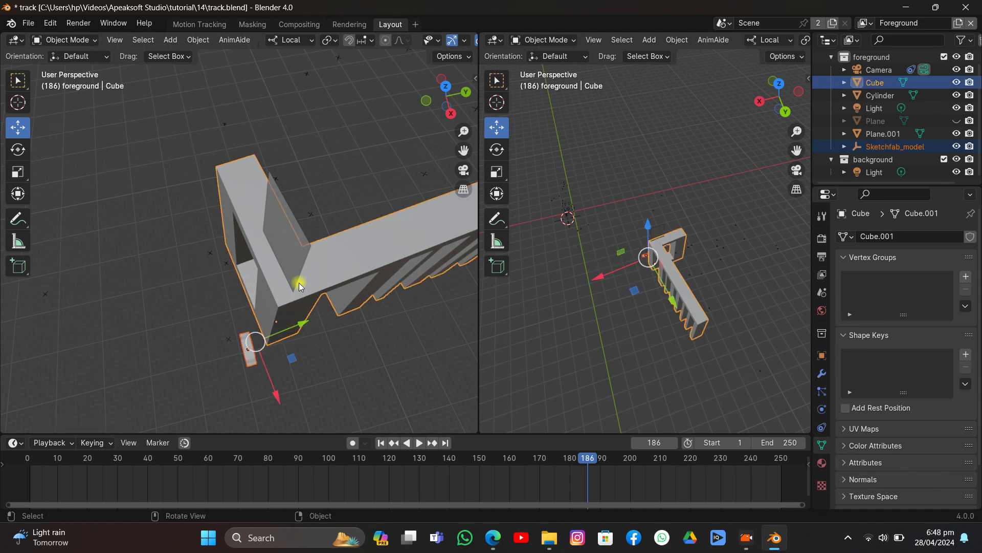
{"action": "key", "text": "ctrl+c"}
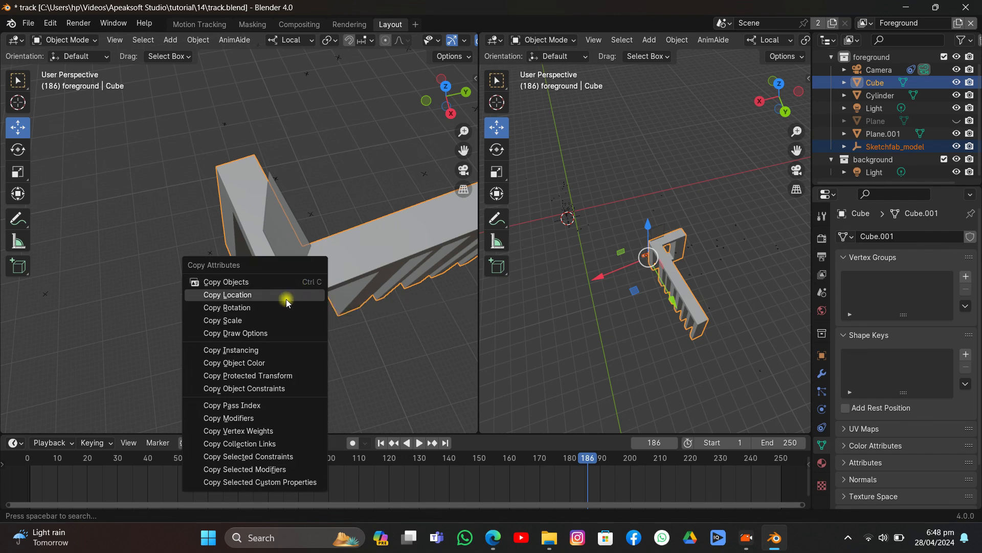
{"action": "left_click", "coordinate": [254, 309]}
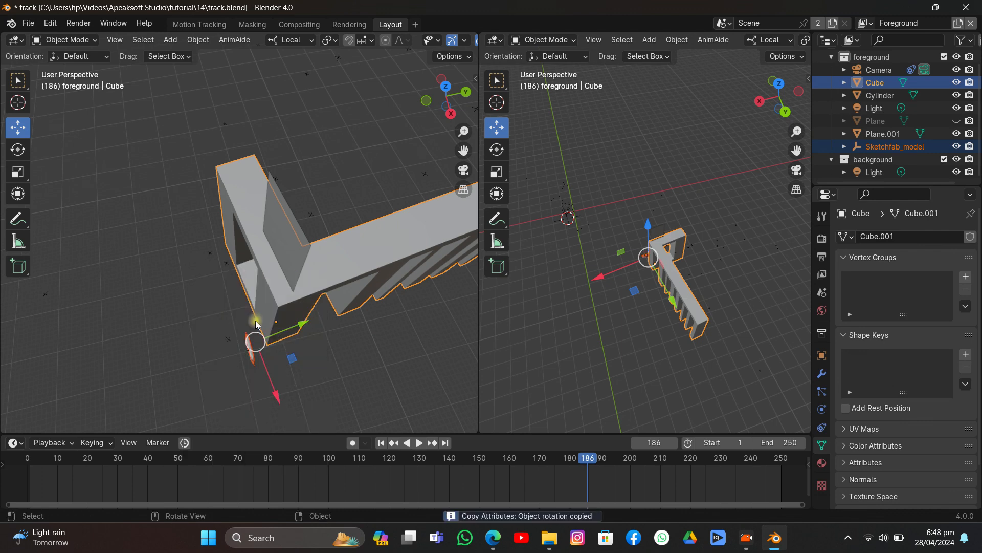
Shift the biscuit packet mesh beside the building's corner and clear its parent while keeping the transformation
{"action": "left_click", "coordinate": [251, 339]}
{"action": "middle_click_drag", "start_coordinate": [251, 340], "coordinate": [332, 279]}
{"action": "left_click_drag", "start_coordinate": [450, 320], "coordinate": [261, 294]}
{"action": "middle_click_drag", "start_coordinate": [379, 264], "coordinate": [309, 232]}
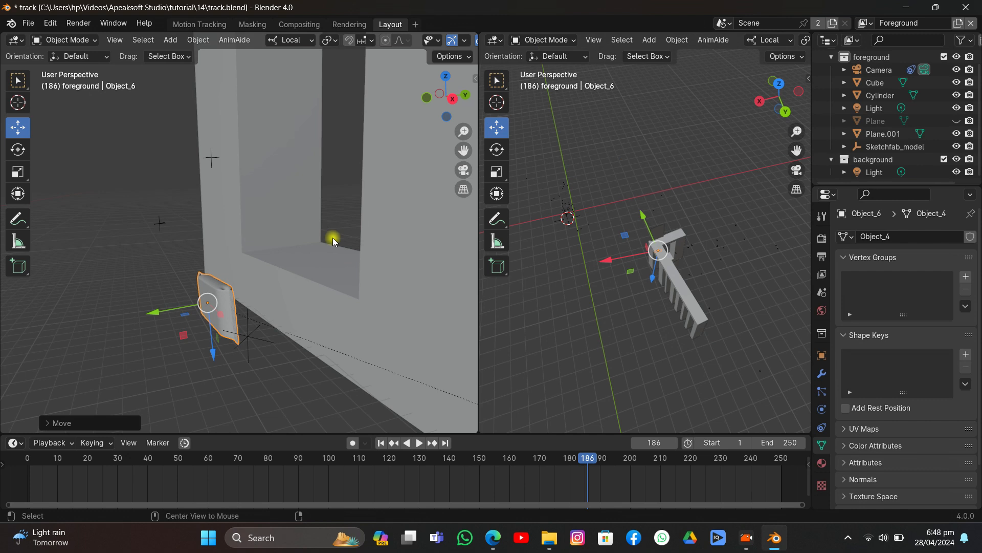
{"action": "key", "text": "alt+p"}
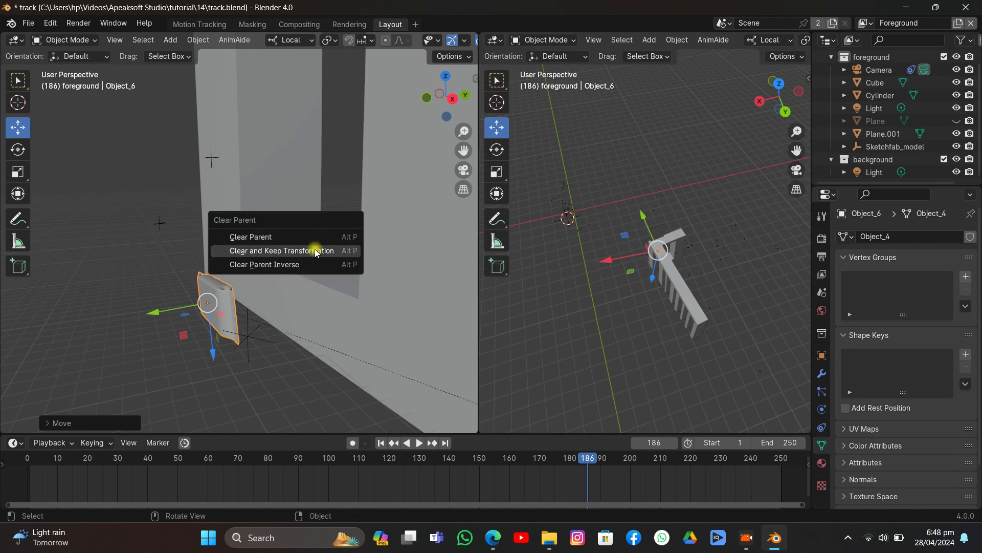
{"action": "left_click", "coordinate": [315, 251]}
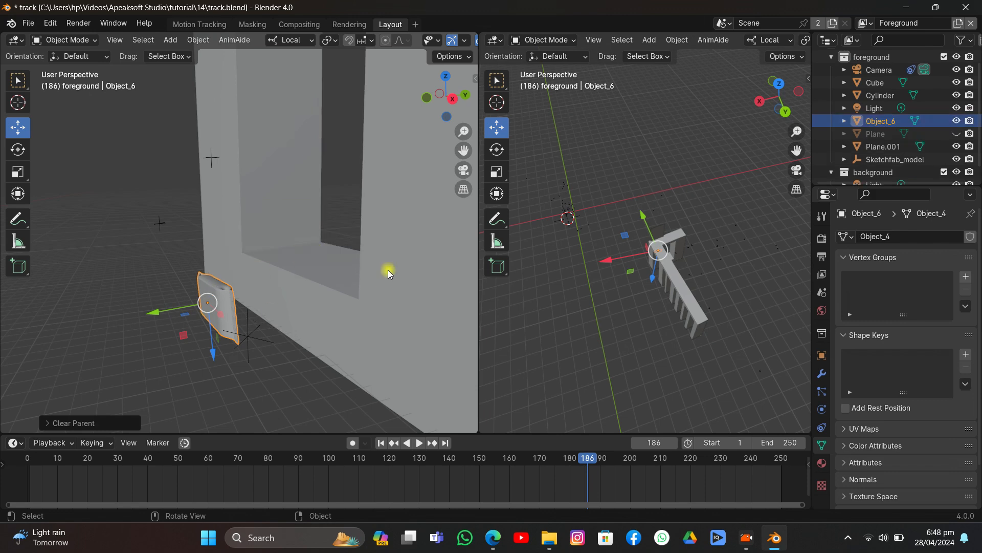
Move the packet along its local axis into the base of the building mesh's end-wall opening
{"action": "left_click_drag", "start_coordinate": [167, 304], "coordinate": [330, 248]}
{"action": "middle_click_drag", "start_coordinate": [278, 273], "coordinate": [314, 316]}
{"action": "scroll", "coordinate": [412, 302], "scroll_direction": "down", "scroll_amount": 5}
Scale the packet up uniformly to about the width of the building's end wall
{"action": "left_click", "coordinate": [18, 171]}
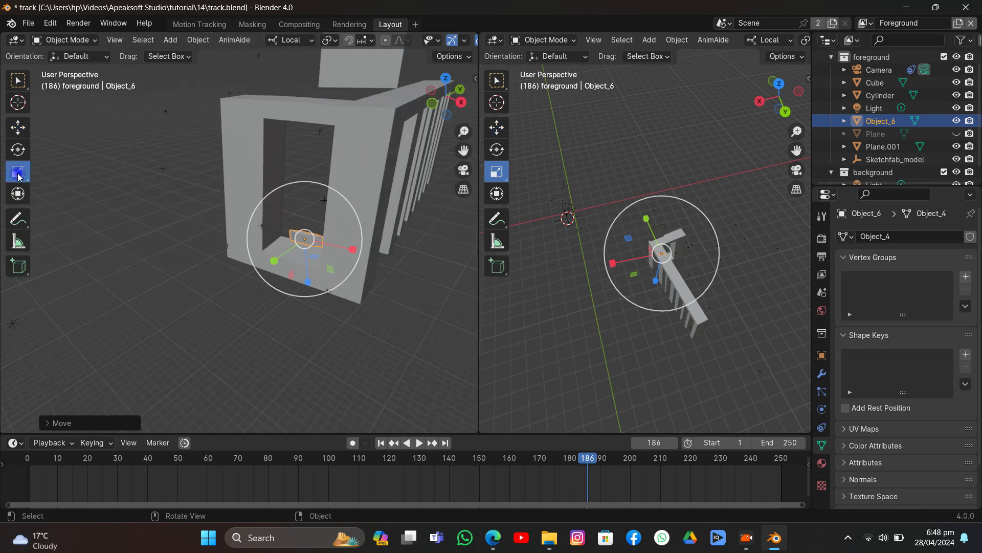
{"action": "left_click_drag", "start_coordinate": [276, 268], "coordinate": [279, 323]}
{"action": "right_click", "coordinate": [279, 322]}
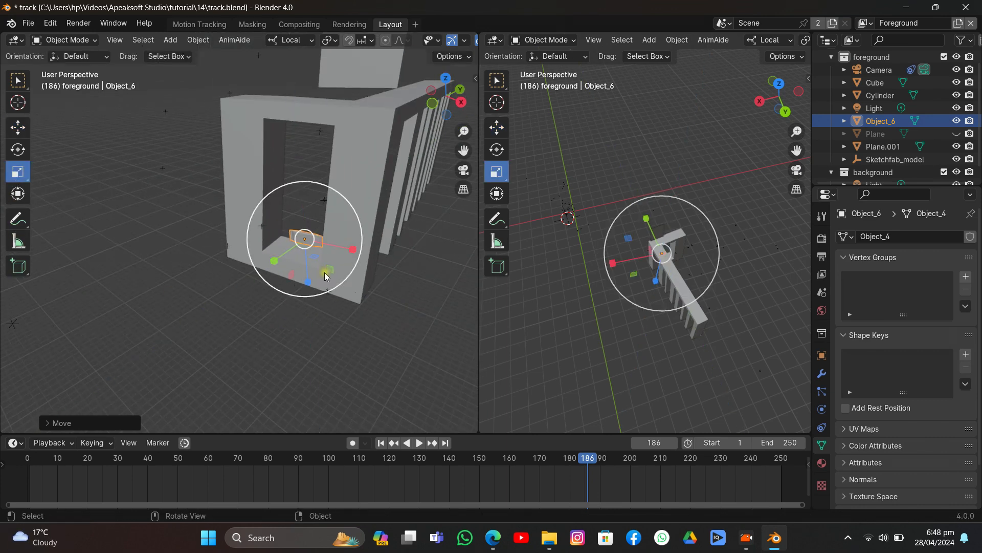
{"action": "left_click_drag", "start_coordinate": [328, 279], "coordinate": [389, 399]}
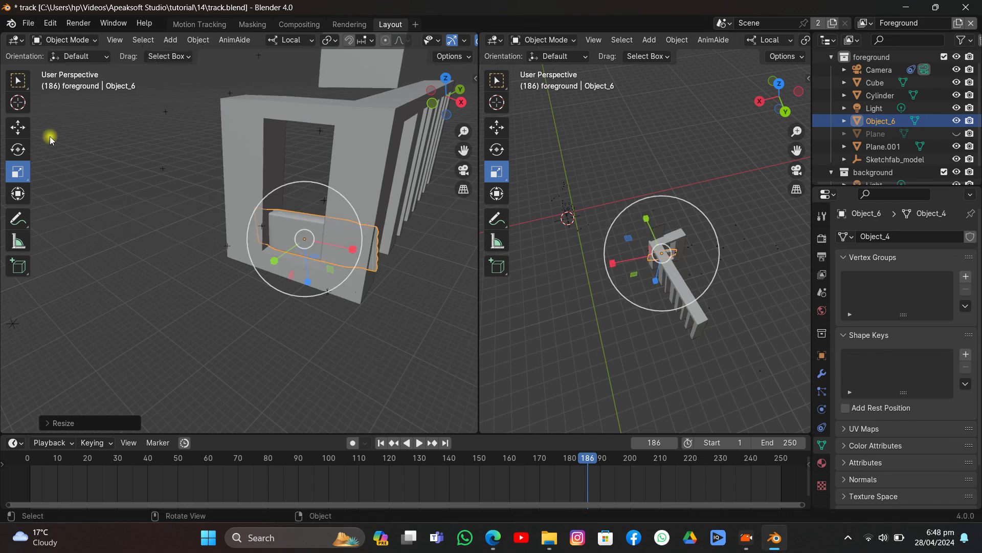
Rotate the packet so it stands upright in front of the wall opening
{"action": "left_click", "coordinate": [18, 149]}
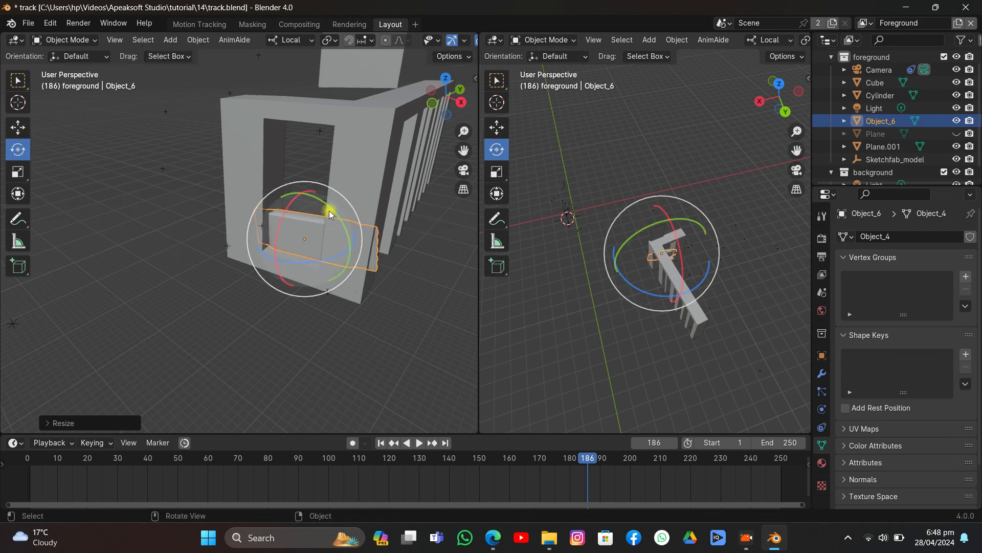
{"action": "left_click_drag", "start_coordinate": [329, 210], "coordinate": [285, 164]}
{"action": "right_click", "coordinate": [283, 165]}
{"action": "left_click_drag", "start_coordinate": [315, 196], "coordinate": [193, 179]}
{"action": "middle_click_drag", "start_coordinate": [204, 189], "coordinate": [228, 201]}
{"action": "scroll", "coordinate": [228, 202], "scroll_direction": "up", "scroll_amount": 1}
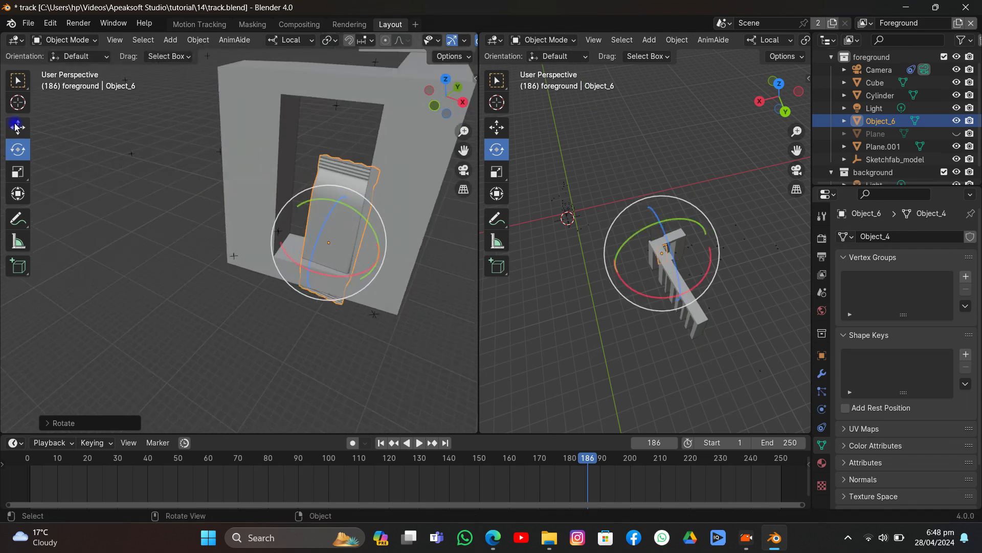
Raise and shift the upright packet into the wall opening and scale it down slightly to fit inside the frame
{"action": "left_click", "coordinate": [17, 127]}
{"action": "left_click_drag", "start_coordinate": [369, 259], "coordinate": [350, 250]}
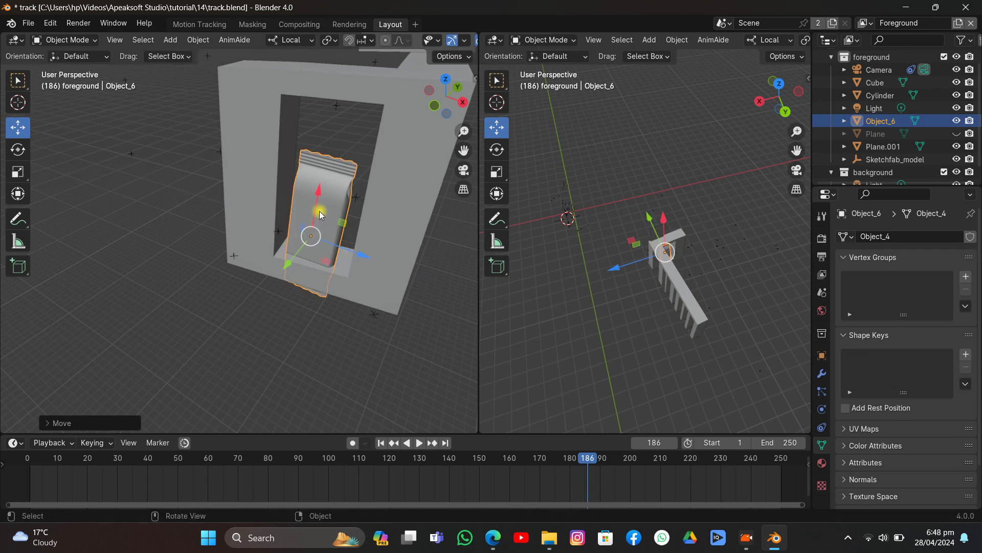
{"action": "left_click_drag", "start_coordinate": [320, 211], "coordinate": [329, 159]}
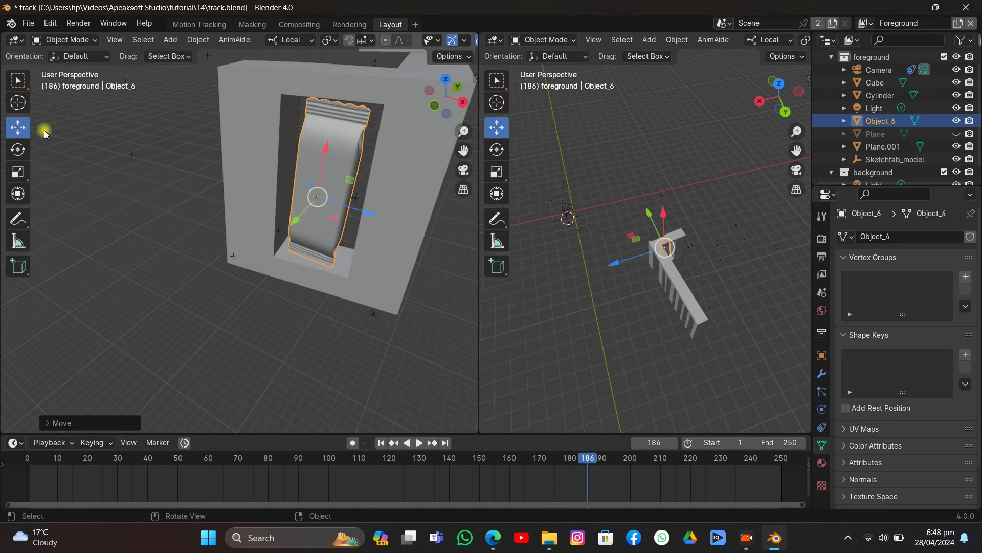
{"action": "left_click", "coordinate": [18, 171]}
{"action": "left_click_drag", "start_coordinate": [336, 235], "coordinate": [330, 224]}
{"action": "left_click", "coordinate": [18, 127]}
{"action": "left_click_drag", "start_coordinate": [314, 146], "coordinate": [330, 149]}
{"action": "middle_click_drag", "start_coordinate": [330, 150], "coordinate": [361, 111]}
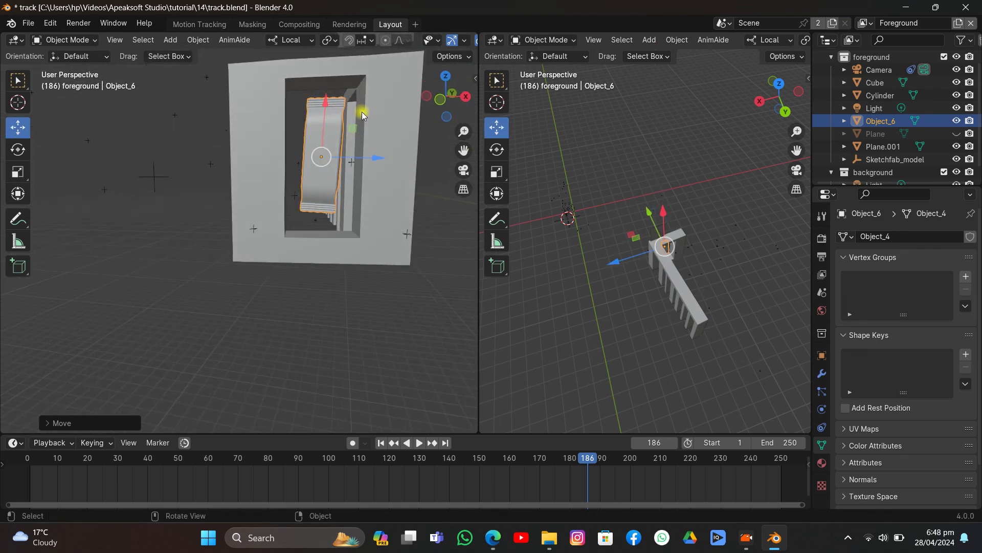
Look through the scene camera with Material Preview shading to check the textured packet against the footage
{"action": "left_click", "coordinate": [463, 170]}
{"action": "scroll", "coordinate": [311, 174], "scroll_direction": "up", "scroll_amount": 3}
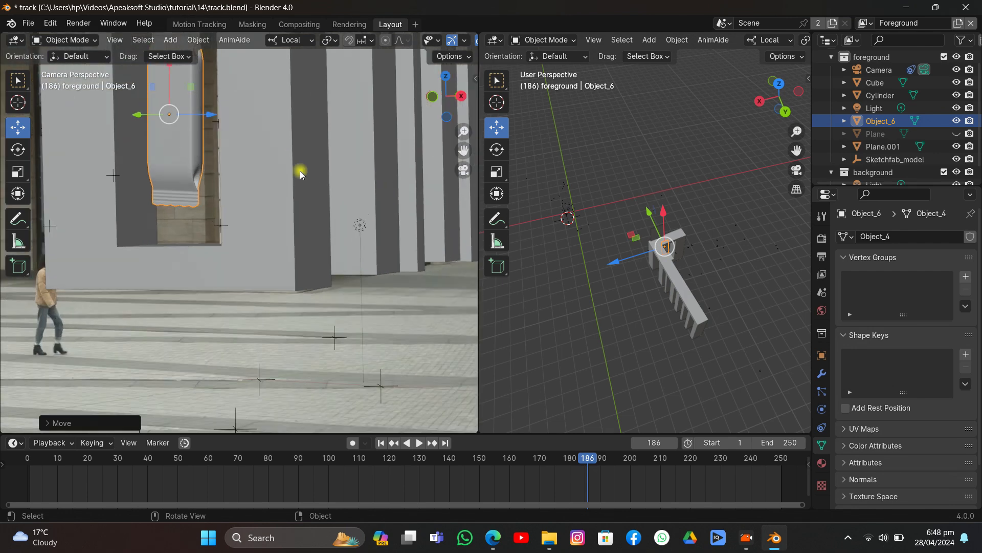
{"action": "scroll", "coordinate": [443, 46], "scroll_direction": "down", "scroll_amount": 3}
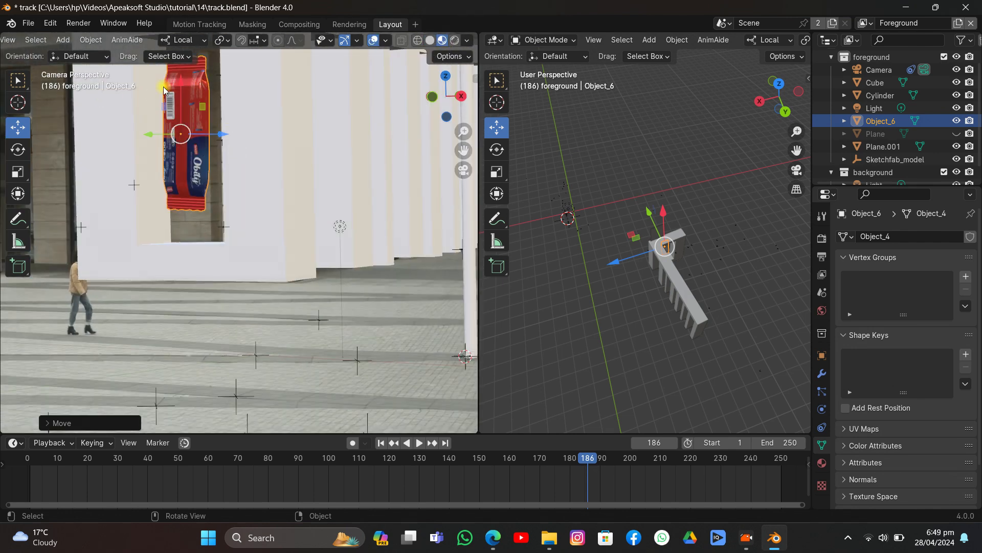
{"action": "scroll", "coordinate": [164, 89], "scroll_direction": "down", "scroll_amount": 3}
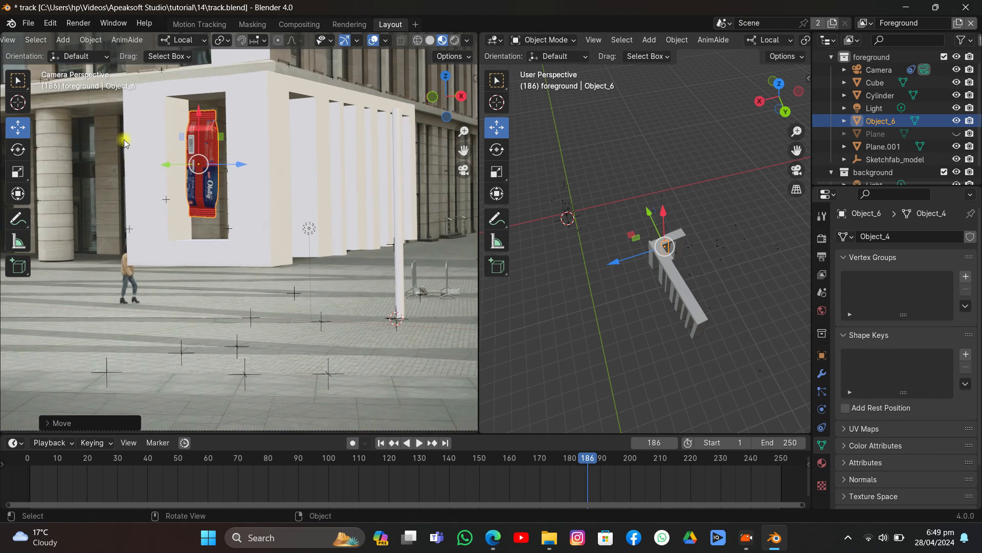
Rotate the packet 180° about its local X axis
{"action": "type", "text": "rx"}
{"action": "type", "text": "180"}
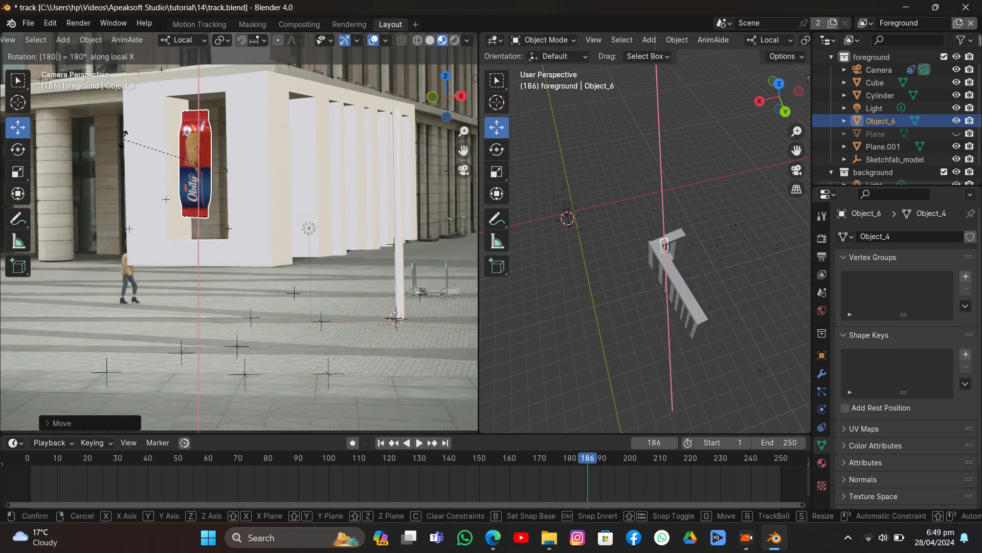
{"action": "left_click", "coordinate": [124, 139]}
{"action": "scroll", "coordinate": [124, 139], "scroll_direction": "up", "scroll_amount": 3}
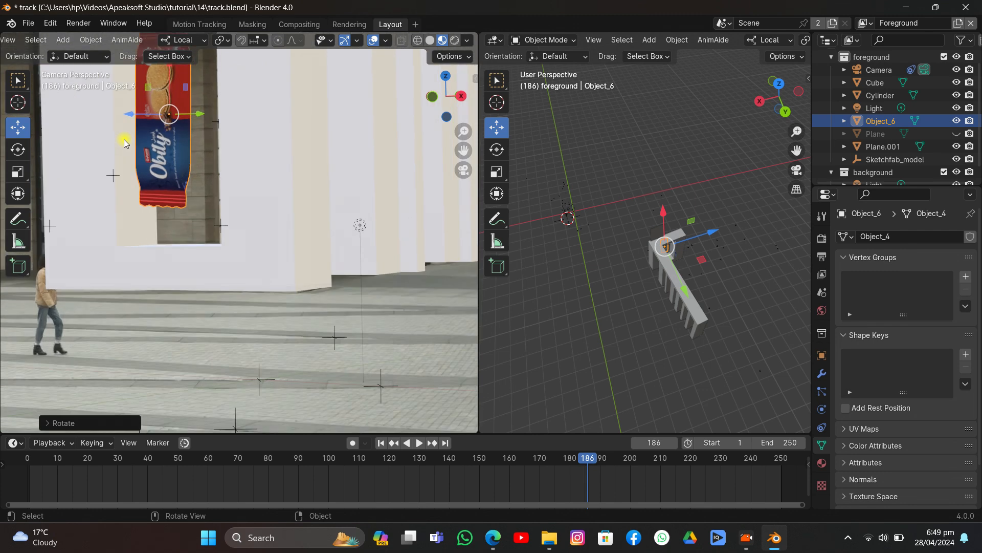
{"action": "scroll", "coordinate": [124, 139], "scroll_direction": "down", "scroll_amount": 2}
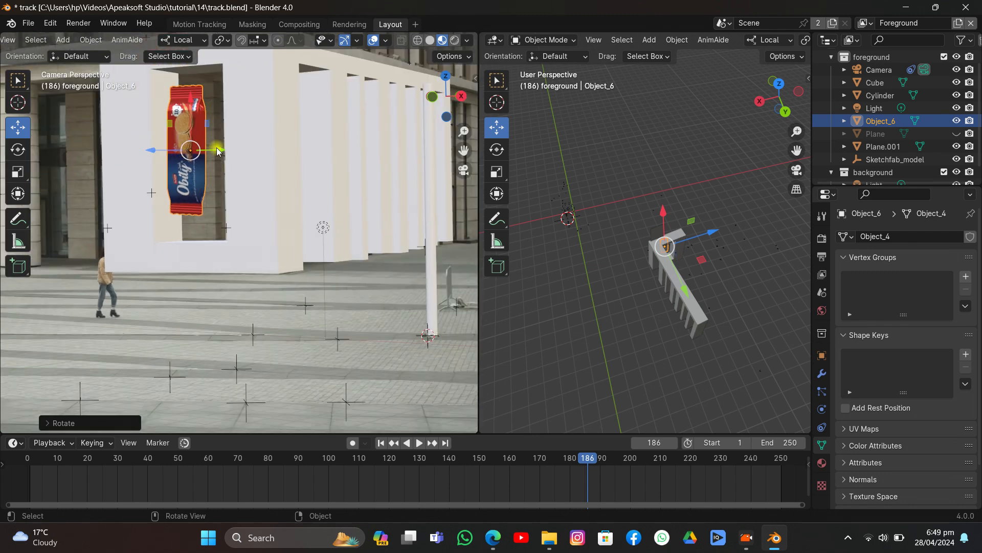
{"action": "left_click_drag", "start_coordinate": [219, 150], "coordinate": [247, 181]}
{"action": "scroll", "coordinate": [339, 207], "scroll_direction": "down", "scroll_amount": 4}
{"action": "scroll", "coordinate": [291, 170], "scroll_direction": "up", "scroll_amount": 4}
{"action": "scroll", "coordinate": [151, 131], "scroll_direction": "down", "scroll_amount": 2}
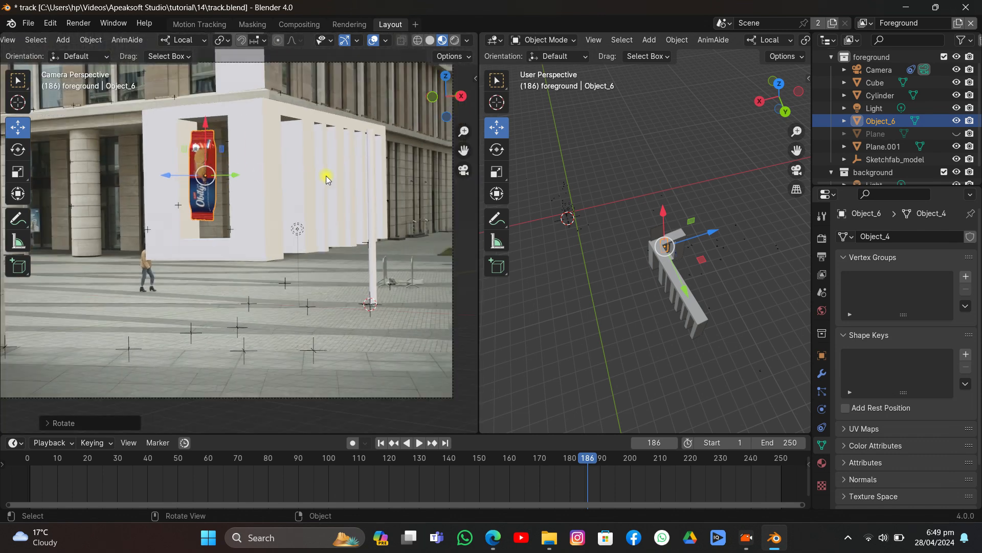
Select the building Cube and set the scene's render engine to Cycles with GPU Compute as the device
{"action": "left_click", "coordinate": [256, 153]}
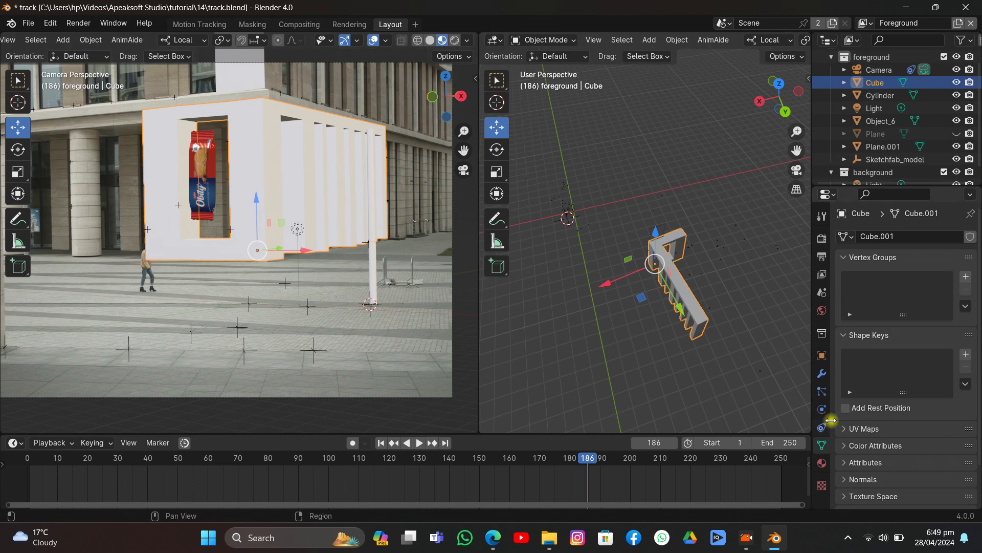
{"action": "left_click", "coordinate": [822, 239]}
{"action": "left_click", "coordinate": [910, 237]}
{"action": "left_click", "coordinate": [915, 279]}
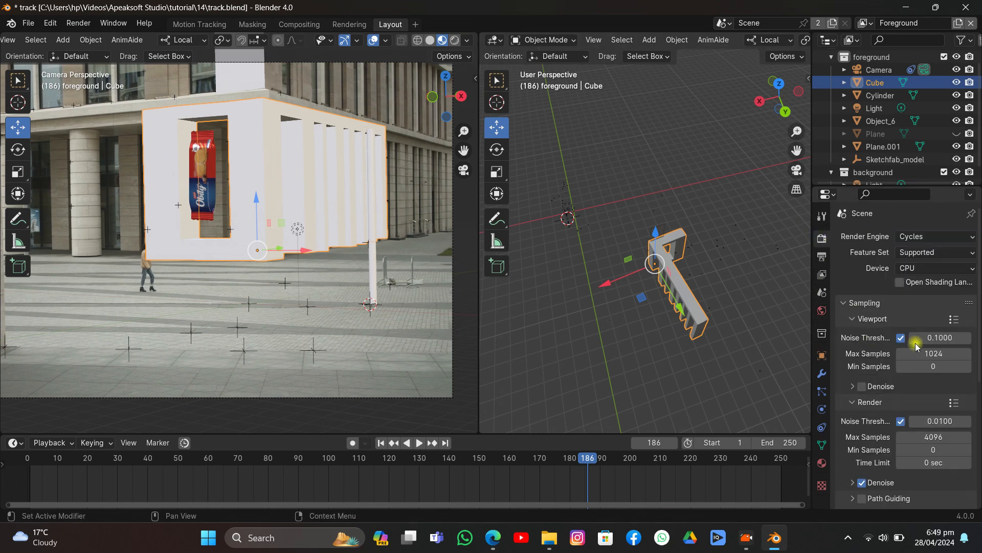
{"action": "left_click", "coordinate": [917, 267]}
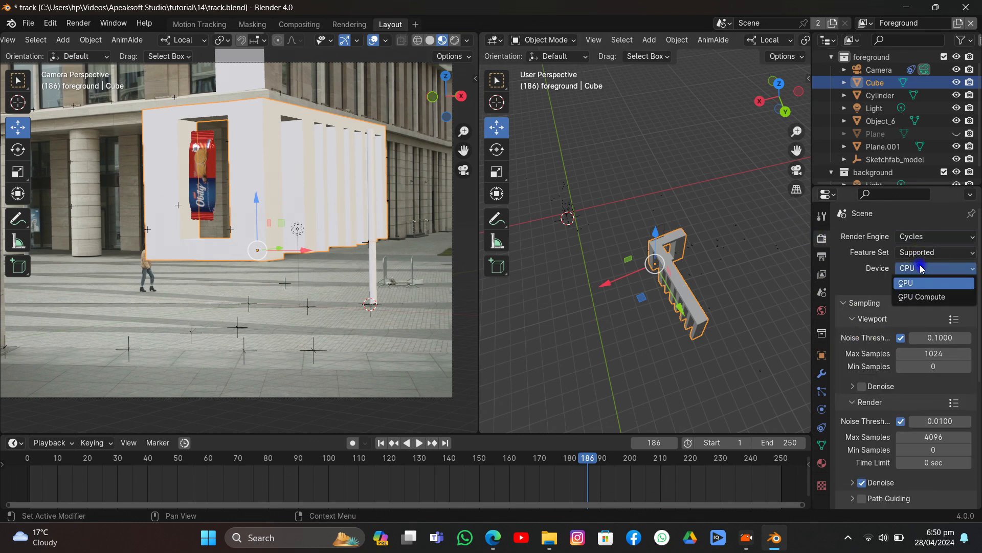
{"action": "left_click", "coordinate": [916, 295]}
Make the building Cube a shadow catcher in its object visibility settings
{"action": "left_click", "coordinate": [822, 444]}
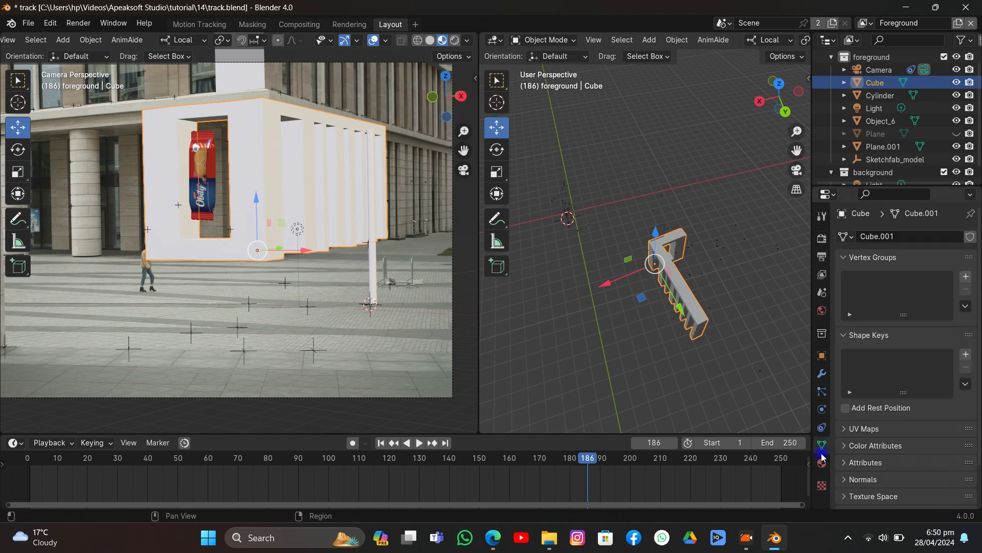
{"action": "scroll", "coordinate": [907, 410], "scroll_direction": "down", "scroll_amount": 3}
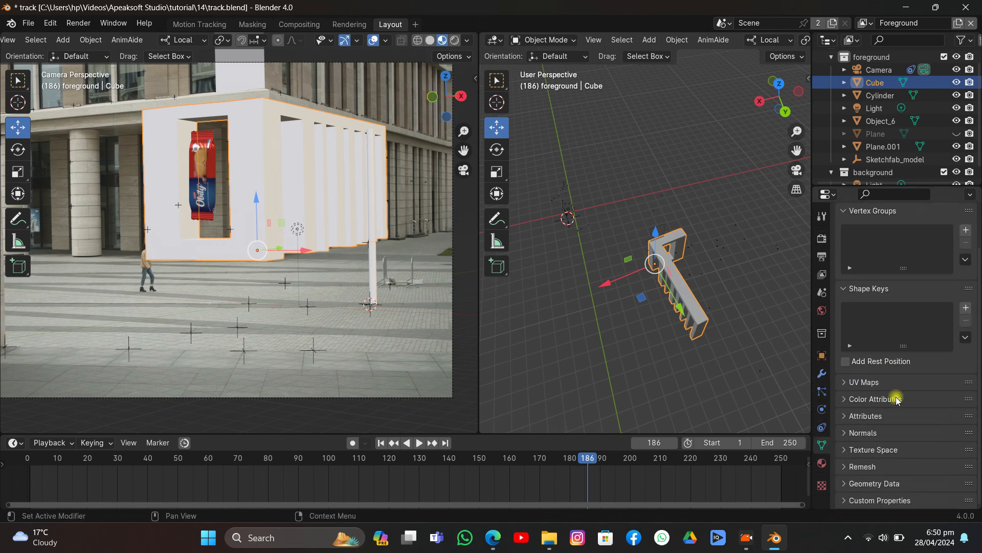
{"action": "left_click", "coordinate": [822, 356]}
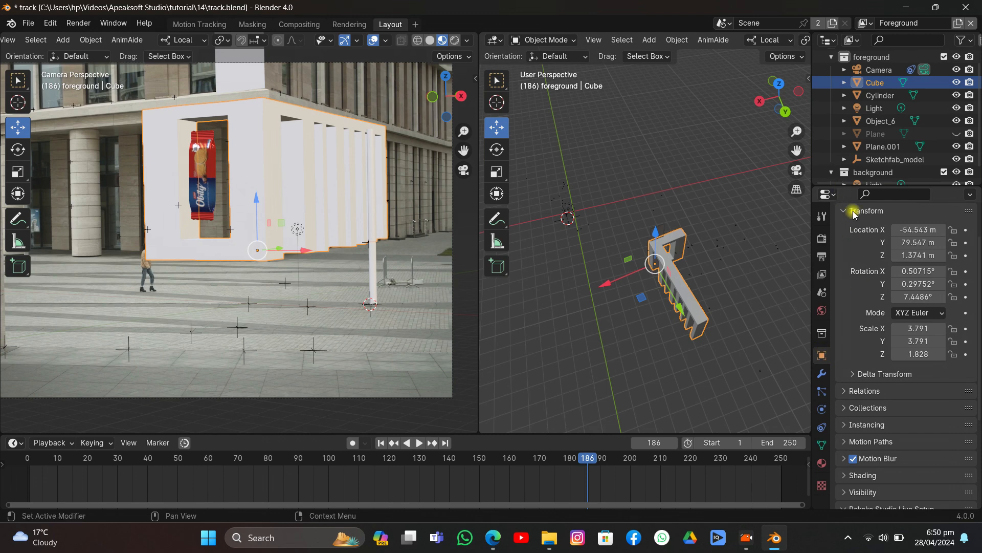
{"action": "scroll", "coordinate": [892, 338], "scroll_direction": "down", "scroll_amount": 7}
{"action": "left_click", "coordinate": [870, 352]}
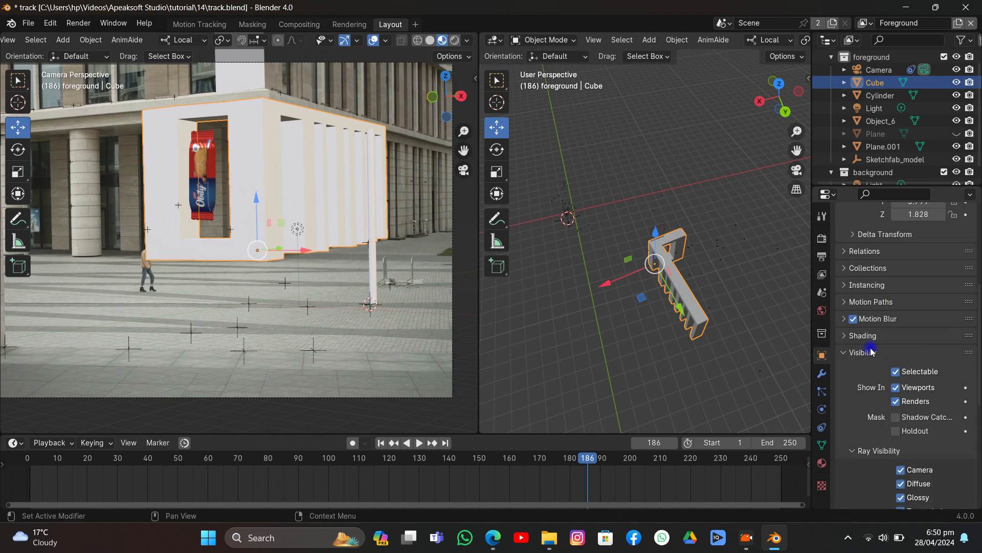
{"action": "left_click", "coordinate": [896, 417]}
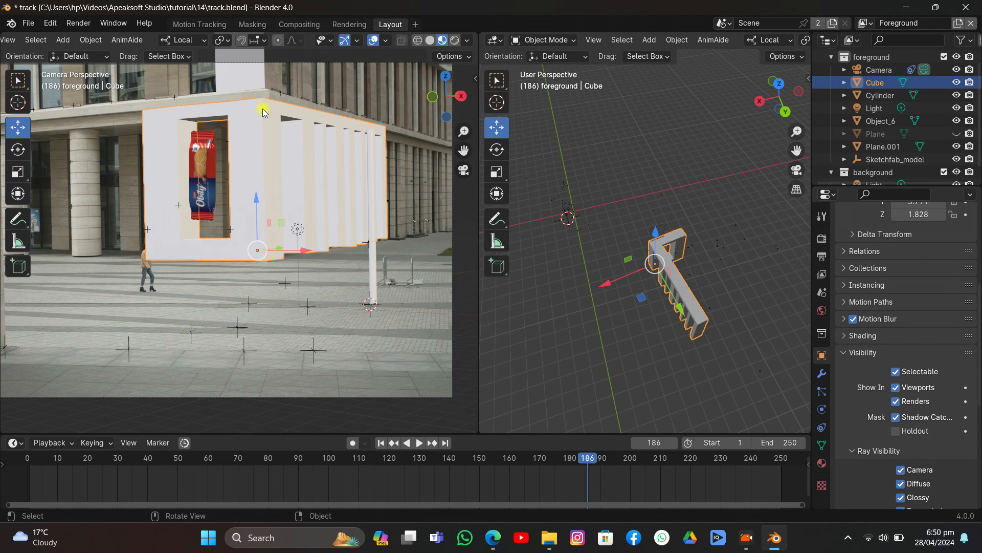
Save track.blend and show the camera view with Rendered shading, leaving no object selected
{"action": "left_click", "coordinate": [24, 27]}
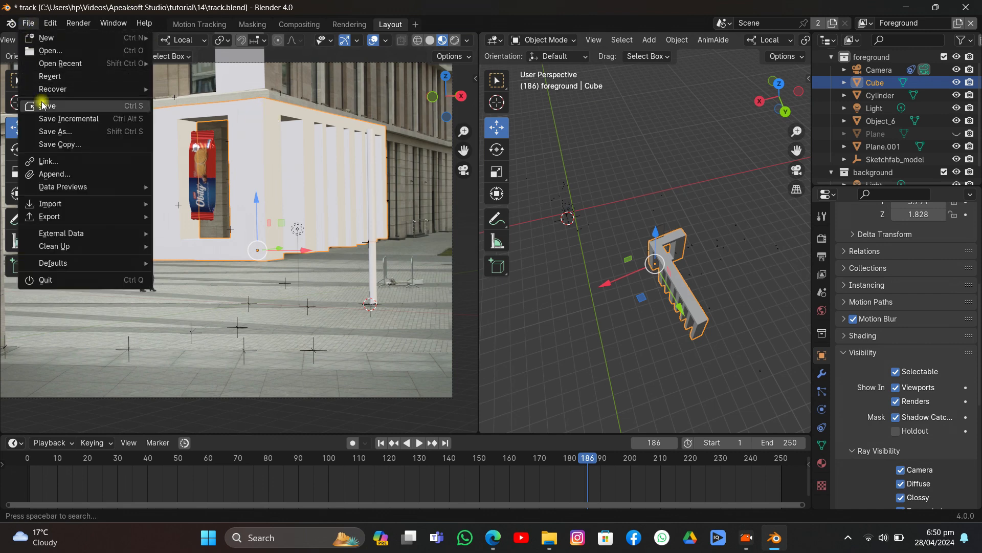
{"action": "key", "text": "ctrl+s"}
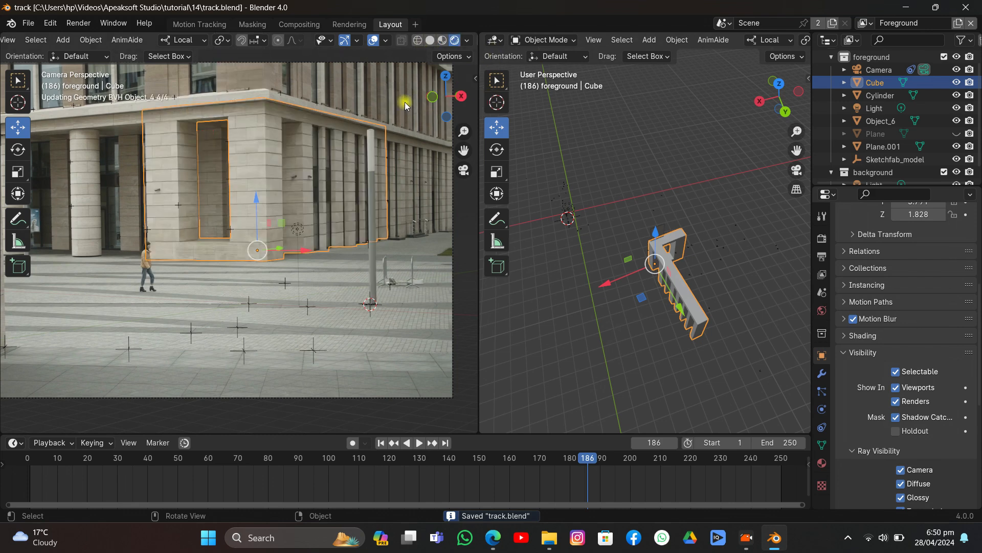
{"action": "left_click", "coordinate": [373, 84]}
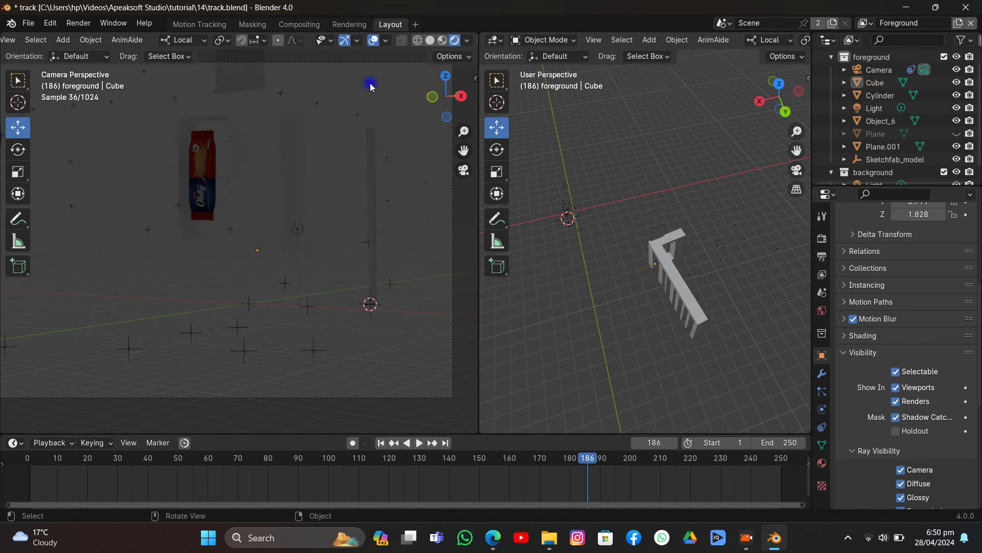
Select the packet and move it slightly along its local Y axis inside the opening
{"action": "left_click", "coordinate": [206, 163]}
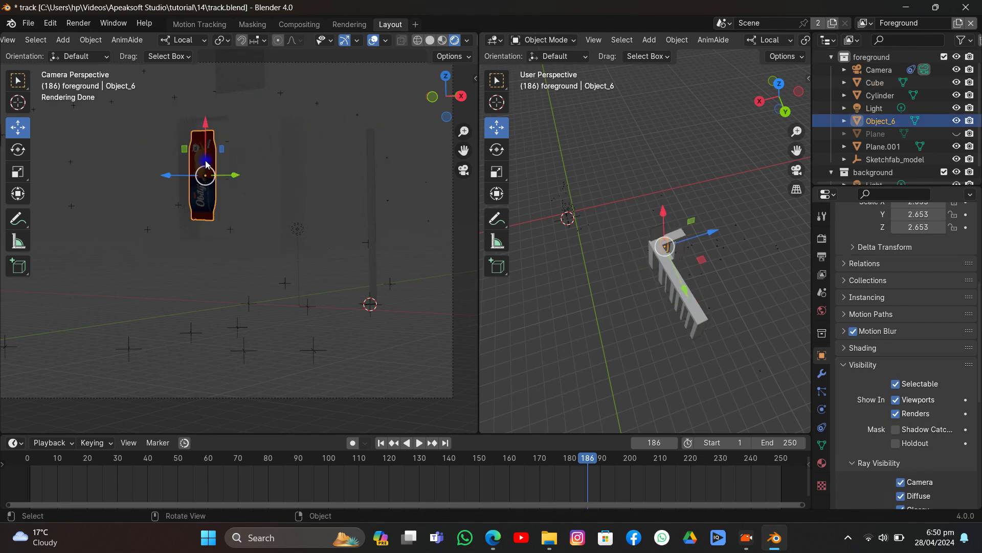
{"action": "left_click_drag", "start_coordinate": [225, 183], "coordinate": [221, 235]}
Enable the Transparent film option in the render settings
{"action": "left_click", "coordinate": [822, 238]}
{"action": "scroll", "coordinate": [936, 312], "scroll_direction": "down", "scroll_amount": 1}
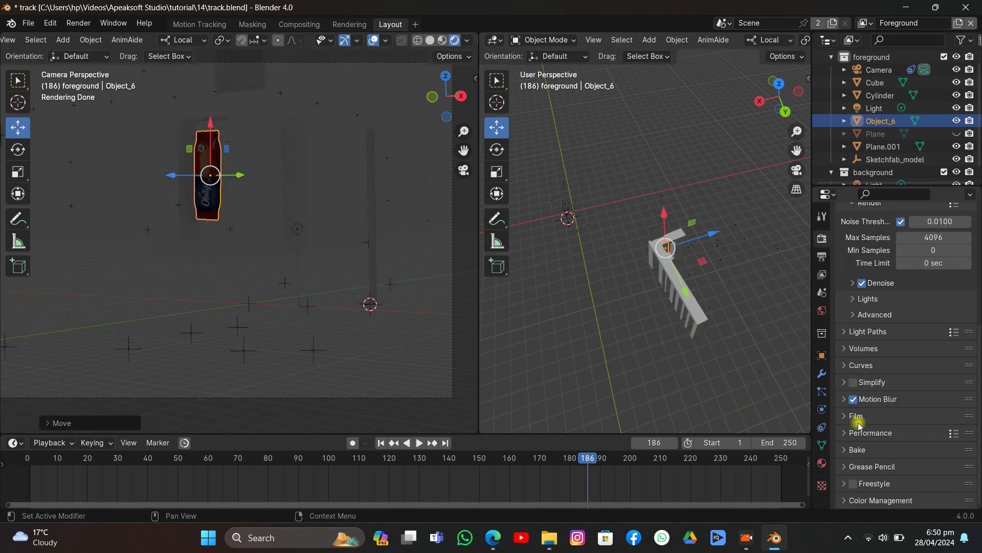
{"action": "left_click", "coordinate": [855, 415]}
{"action": "scroll", "coordinate": [859, 415], "scroll_direction": "down", "scroll_amount": 5}
{"action": "left_click", "coordinate": [863, 405]}
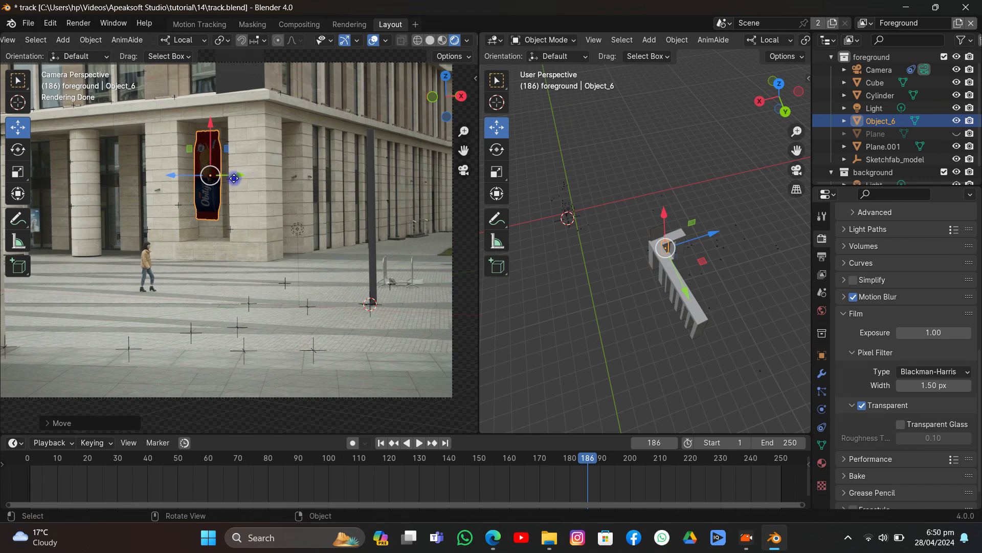
Test the packet's occlusion by moving it along its local Y axis behind the corner pillar and back into the opening
{"action": "left_click_drag", "start_coordinate": [234, 178], "coordinate": [256, 176]}
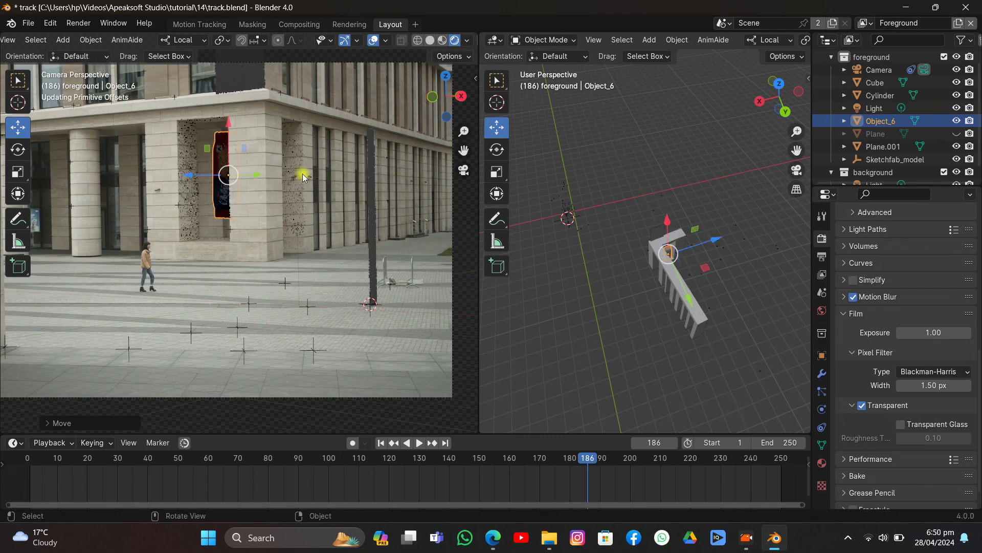
{"action": "left_click", "coordinate": [357, 289]}
{"action": "scroll", "coordinate": [241, 255], "scroll_direction": "up", "scroll_amount": 2}
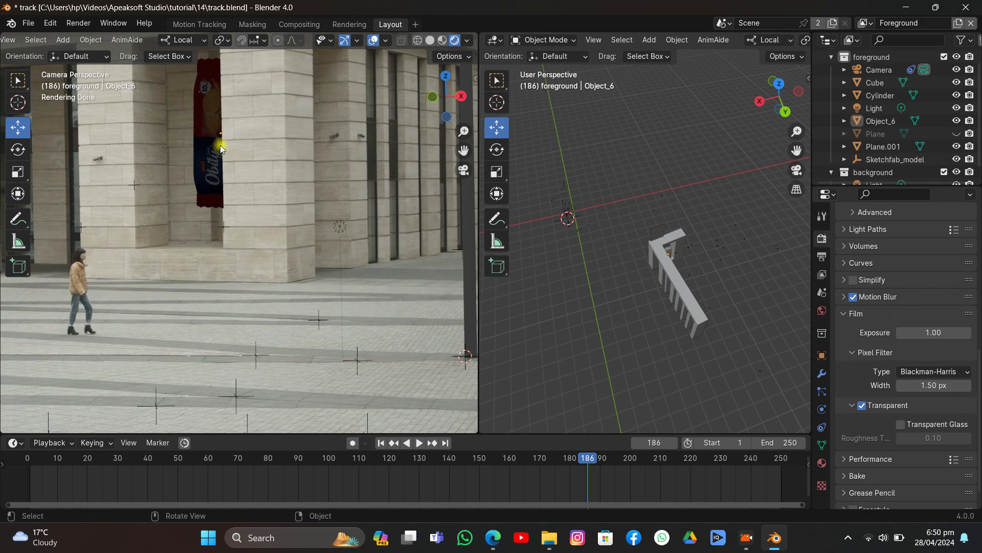
{"action": "left_click", "coordinate": [220, 148]}
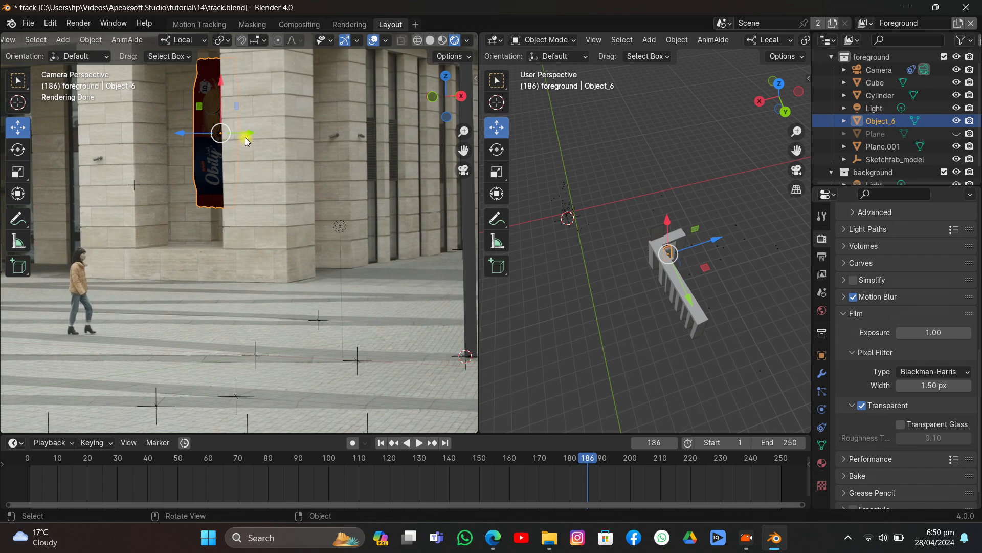
{"action": "left_click_drag", "start_coordinate": [248, 135], "coordinate": [200, 133]}
{"action": "scroll", "coordinate": [200, 133], "scroll_direction": "down", "scroll_amount": 2}
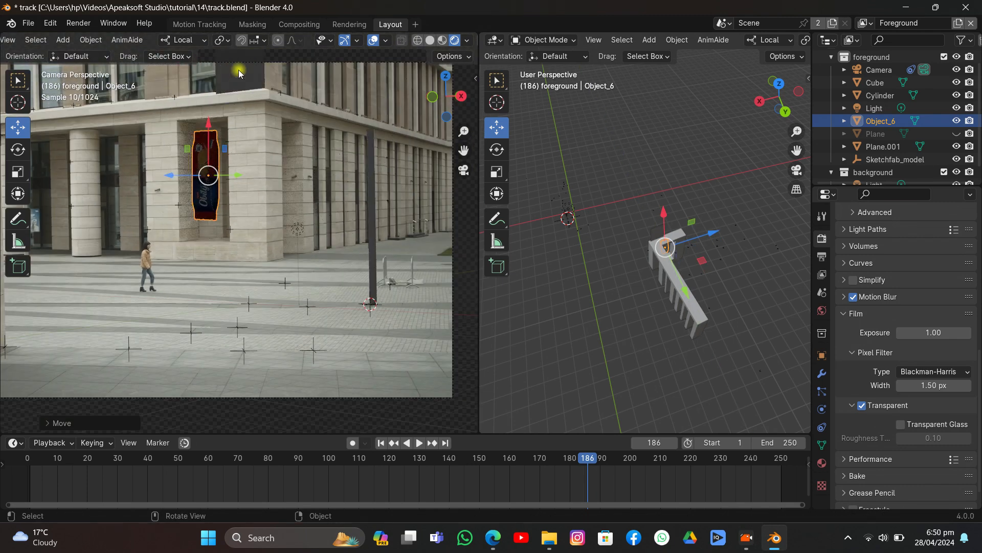
Make the plane above the building a shadow catcher and set the lamp-post Cylinder as a holdout
{"action": "left_click", "coordinate": [238, 70]}
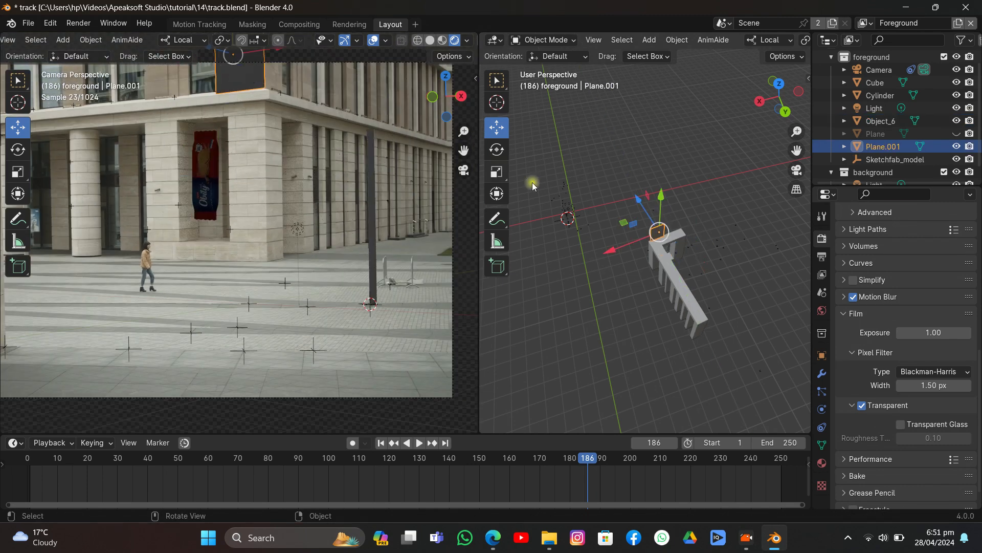
{"action": "left_click", "coordinate": [822, 356]}
{"action": "scroll", "coordinate": [896, 281], "scroll_direction": "up", "scroll_amount": 3}
{"action": "left_click", "coordinate": [899, 249]}
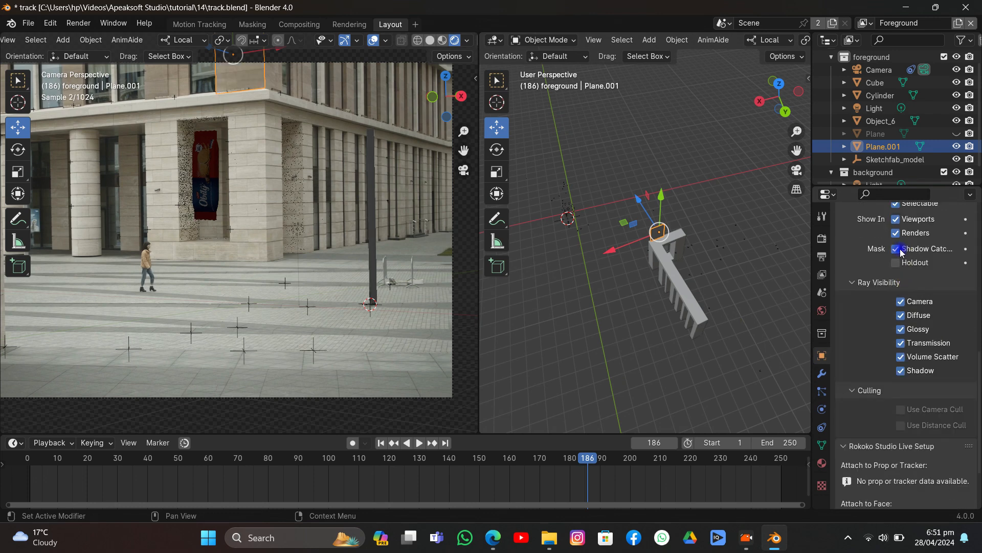
{"action": "left_click", "coordinate": [374, 252]}
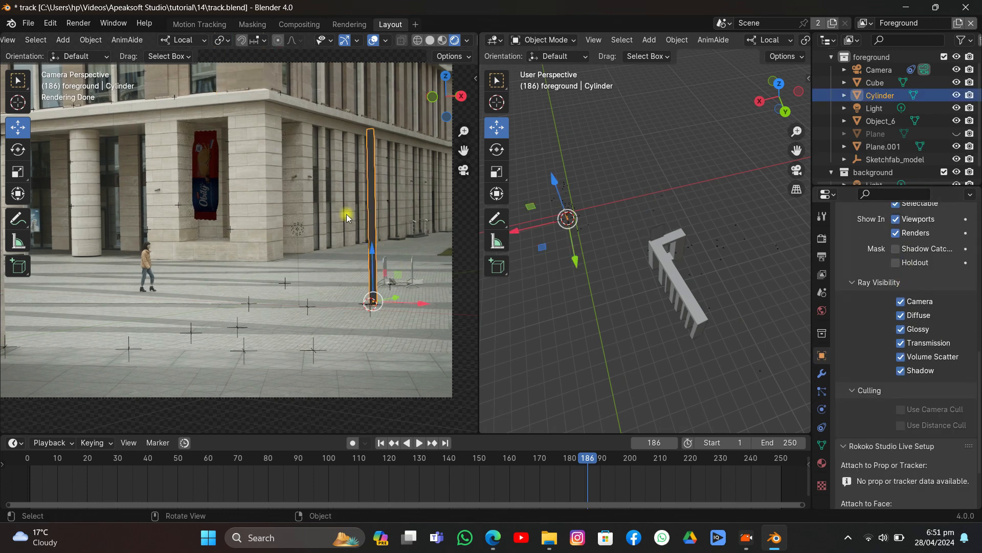
{"action": "left_click", "coordinate": [903, 263]}
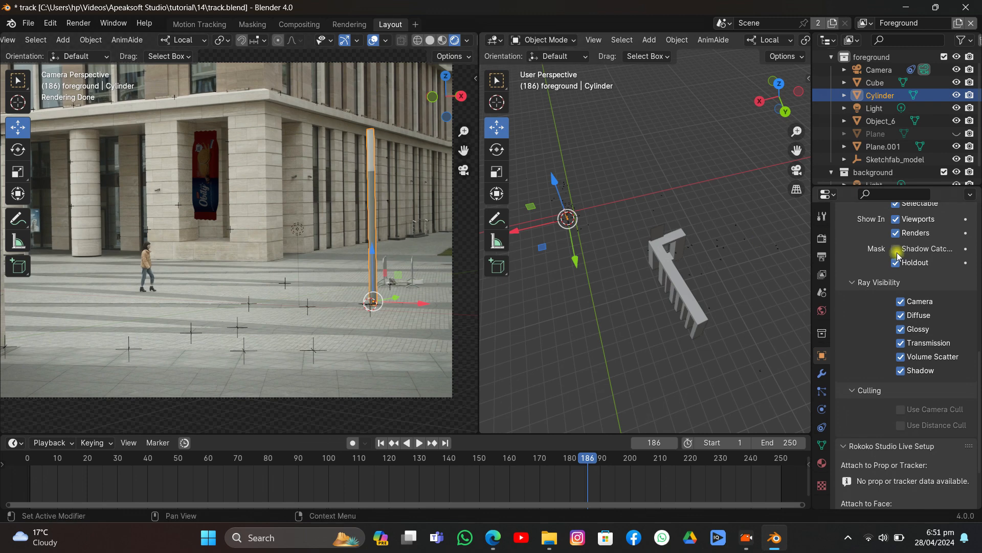
Unhide the ground Plane, make it a shadow catcher, and save the file
{"action": "left_click", "coordinate": [956, 133]}
{"action": "left_click", "coordinate": [664, 184]}
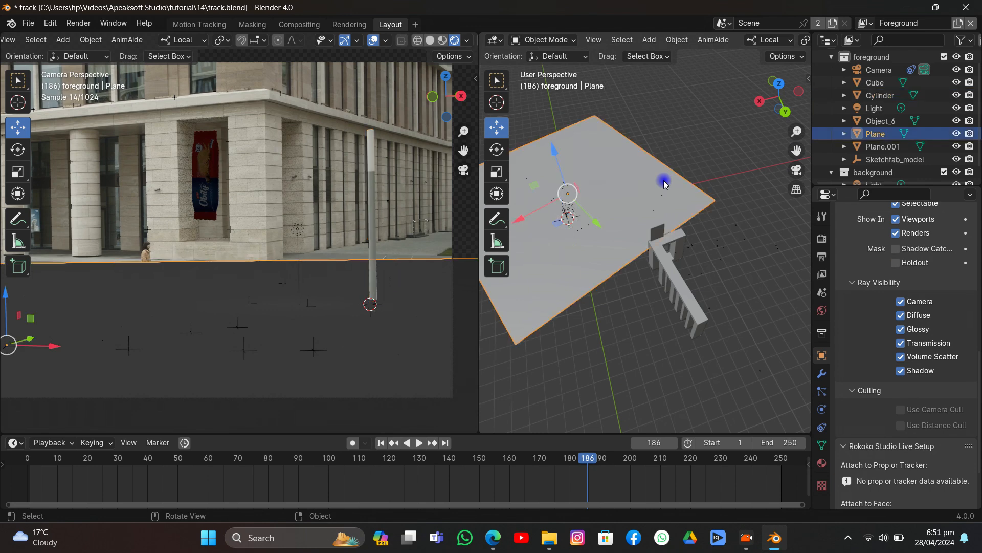
{"action": "left_click", "coordinate": [896, 248]}
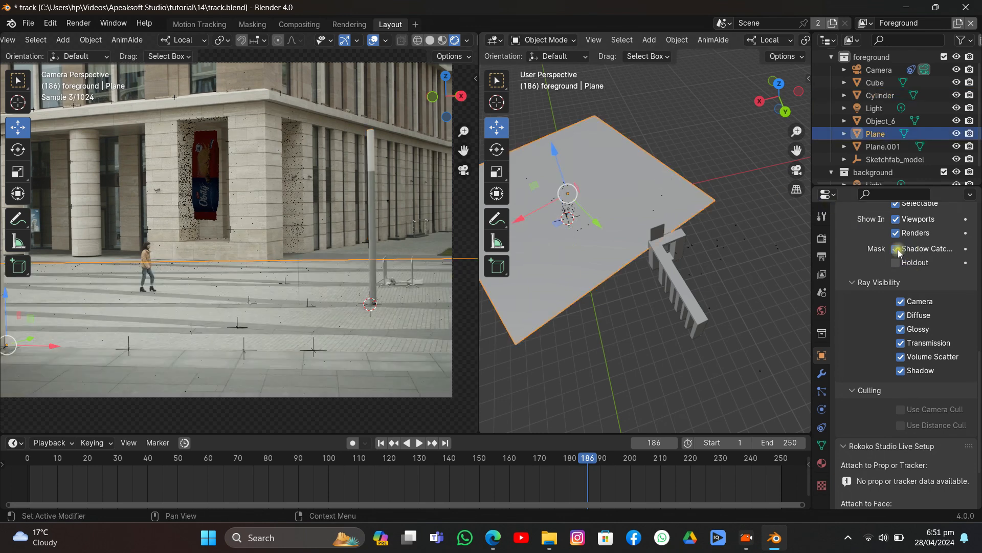
{"action": "left_click", "coordinate": [438, 221]}
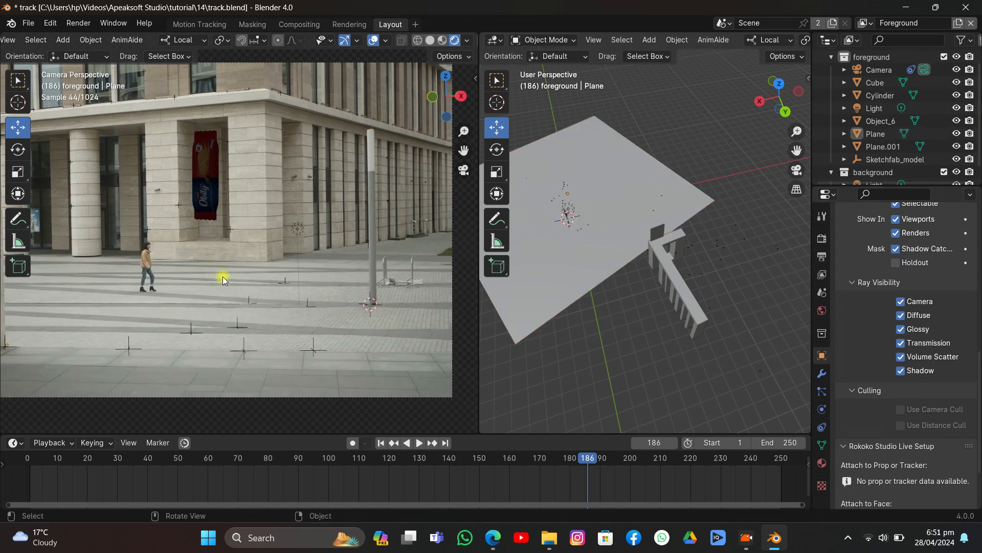
{"action": "left_click", "coordinate": [29, 24]}
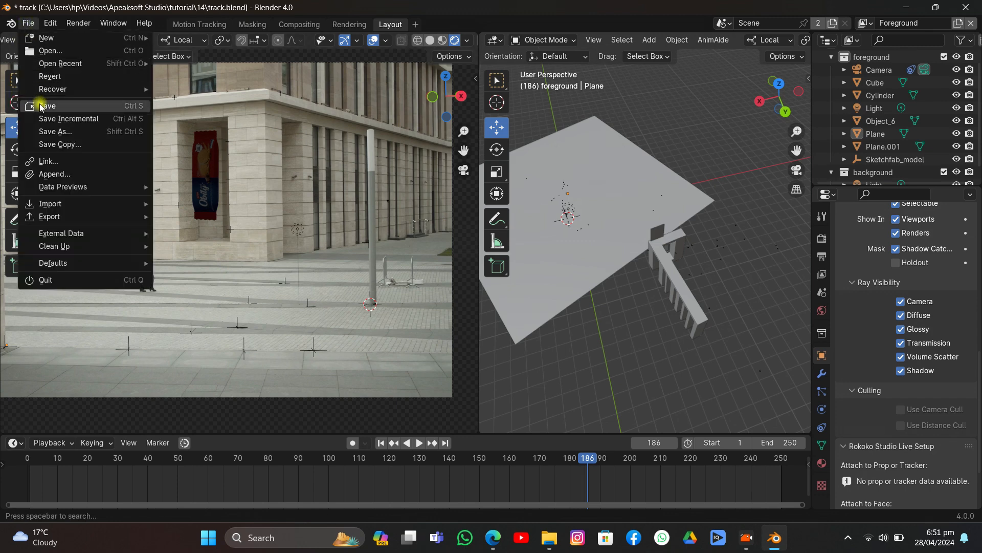
{"action": "left_click", "coordinate": [43, 105]}
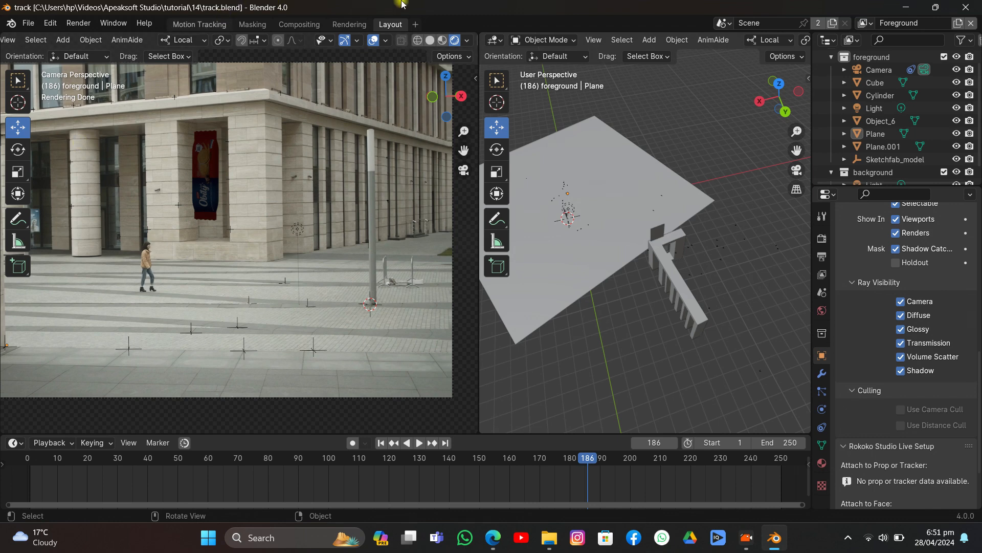
Show the camera view in Material Preview and create a new material for the plane above the building in the Shader Editor
{"action": "left_click", "coordinate": [443, 41]}
{"action": "scroll", "coordinate": [207, 158], "scroll_direction": "up", "scroll_amount": 4}
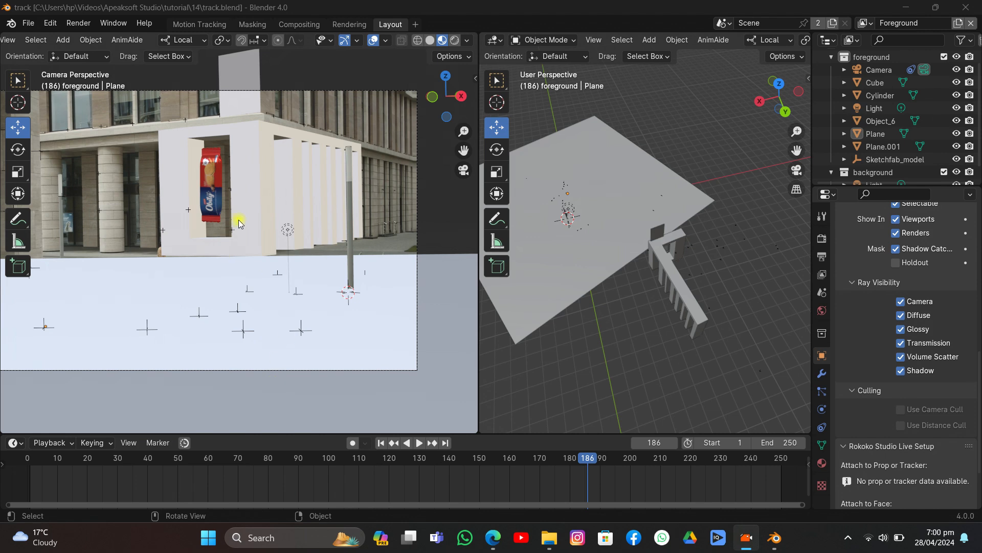
{"action": "left_click", "coordinate": [252, 77]}
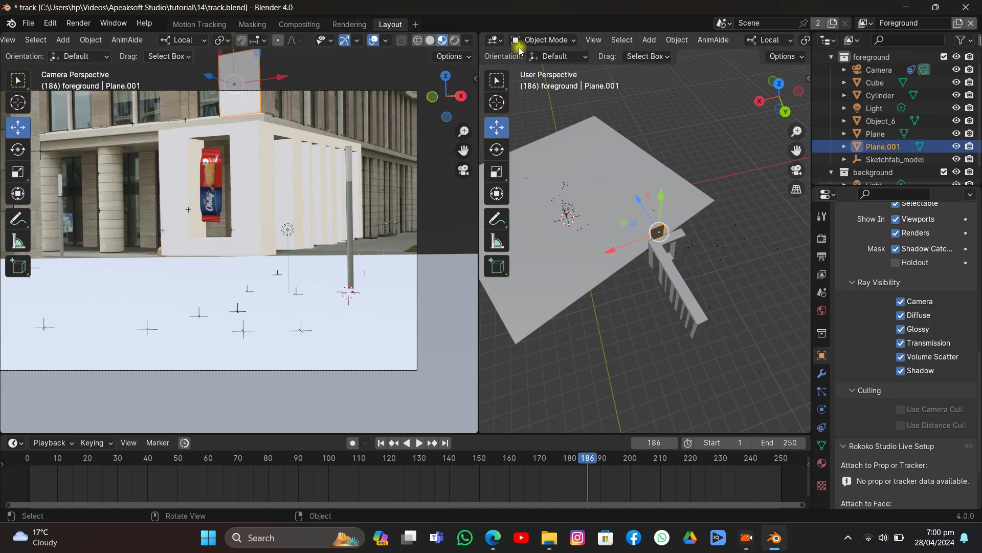
{"action": "left_click", "coordinate": [494, 40]}
{"action": "left_click", "coordinate": [517, 156]}
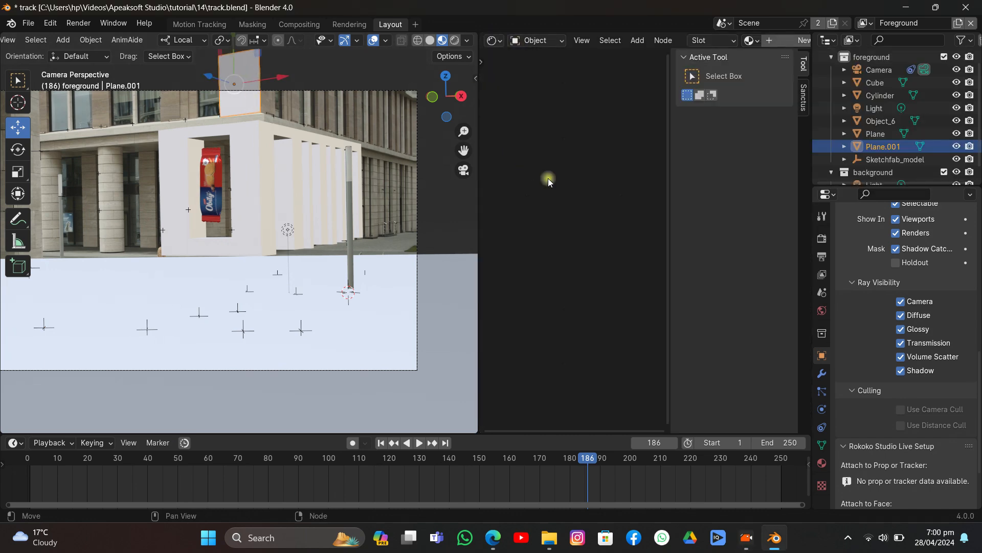
{"action": "left_click", "coordinate": [771, 41]}
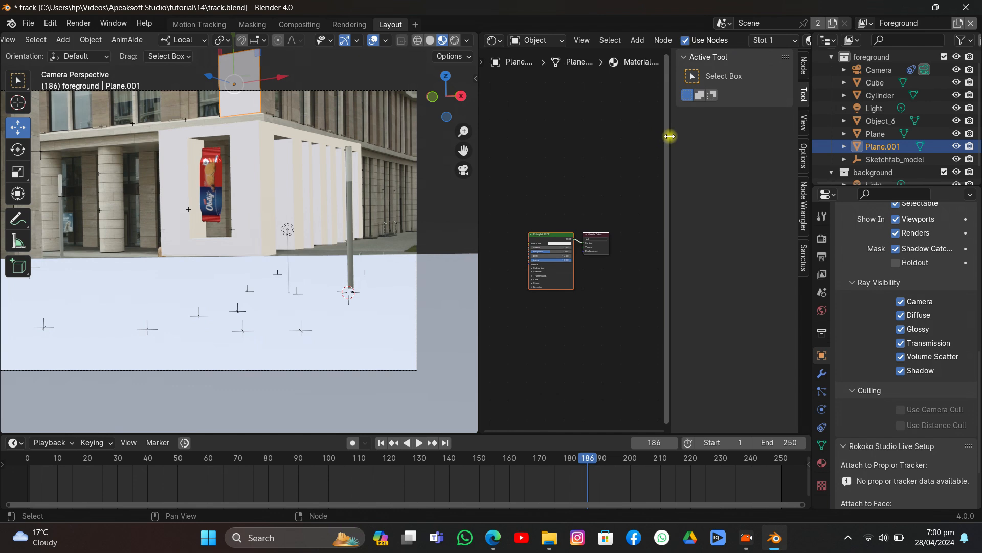
{"action": "left_click_drag", "start_coordinate": [669, 136], "coordinate": [789, 149]}
Add an Image Texture node to the plane's material and connect its Color output to the Principled BSDF's Base Color
{"action": "left_click", "coordinate": [637, 41]}
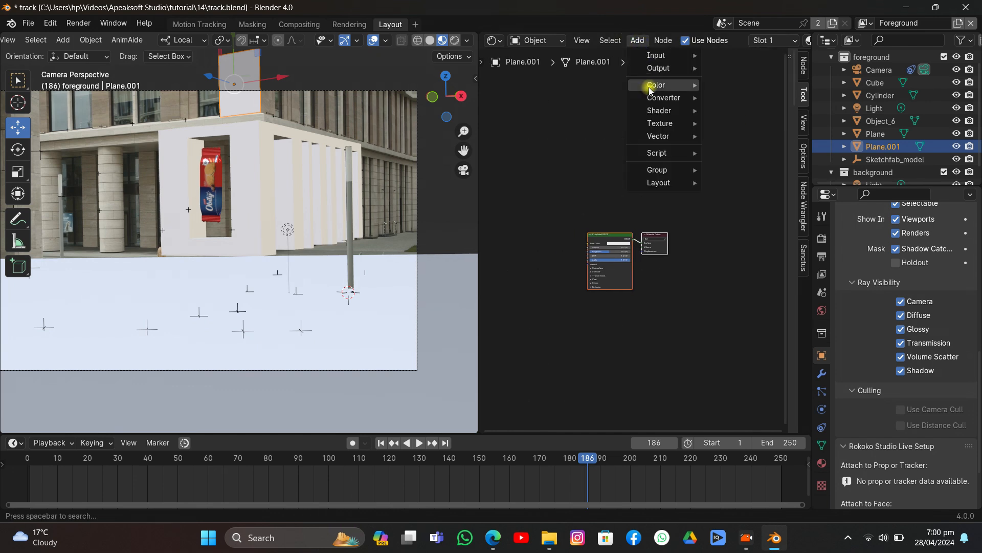
{"action": "mouse_move", "coordinate": [653, 125]}
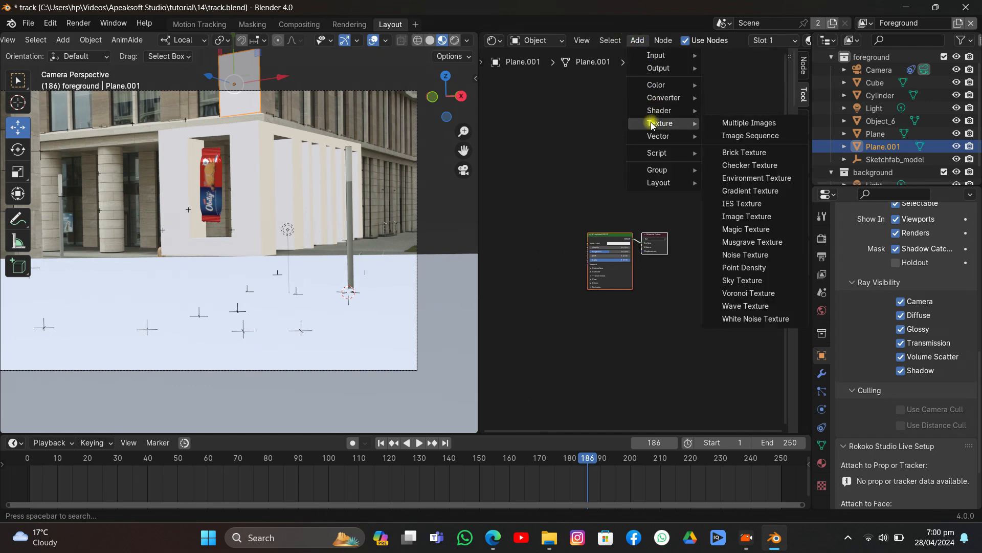
{"action": "left_click", "coordinate": [740, 217]}
{"action": "left_click", "coordinate": [536, 241]}
{"action": "scroll", "coordinate": [633, 217], "scroll_direction": "up", "scroll_amount": 2}
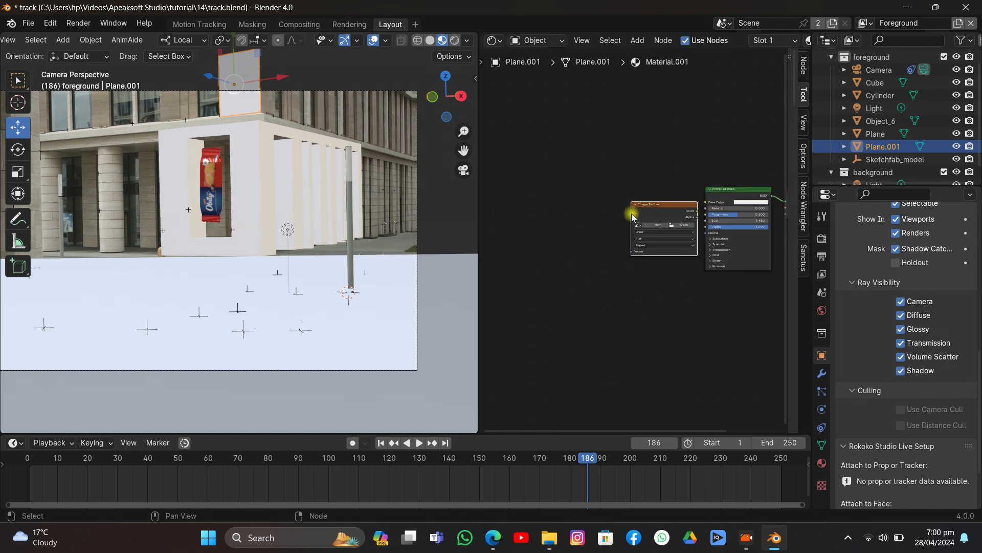
{"action": "scroll", "coordinate": [633, 218], "scroll_direction": "up", "scroll_amount": 2}
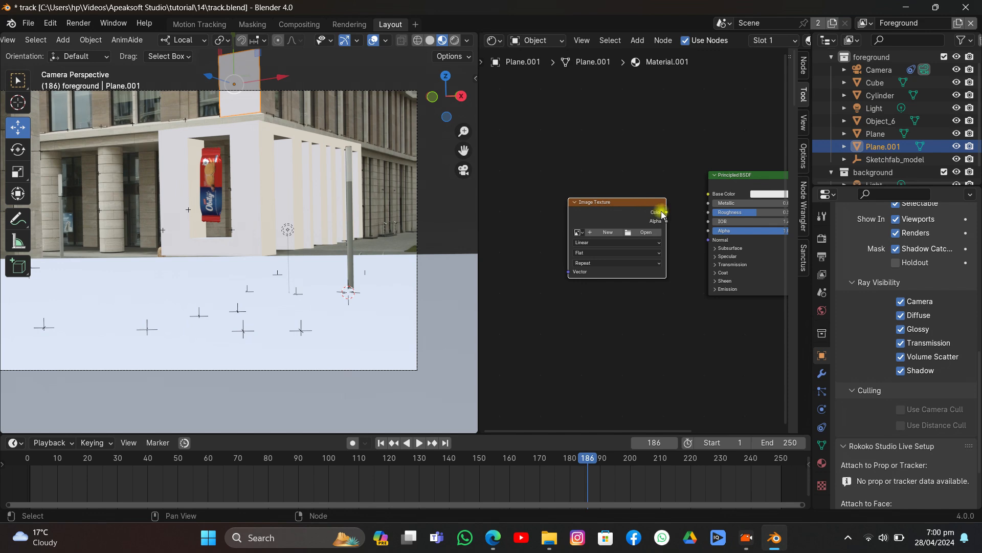
{"action": "left_click_drag", "start_coordinate": [663, 212], "coordinate": [626, 197]}
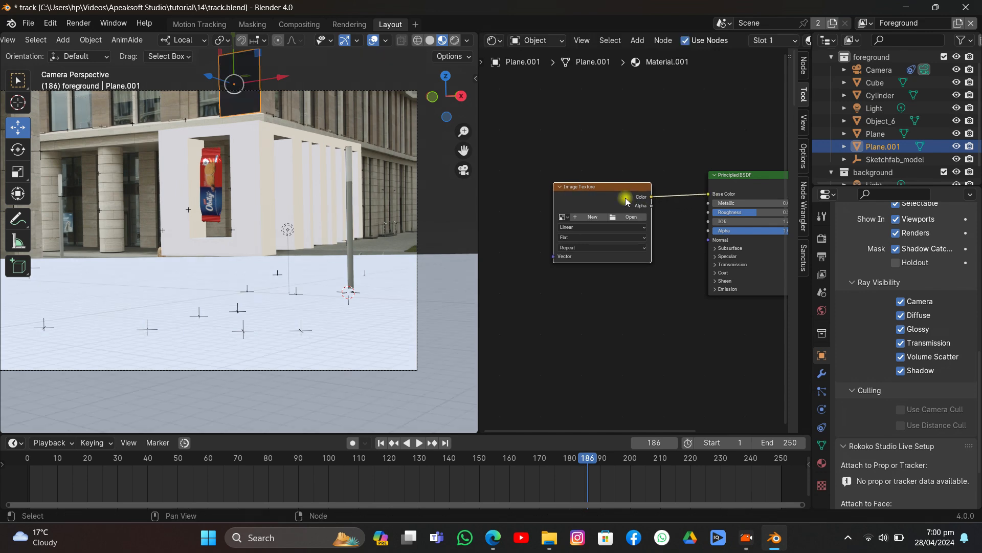
Load 1835123.png from the Videos folder into the Image Texture and connect its Alpha output to the Principled BSDF's Alpha
{"action": "left_click", "coordinate": [627, 215]}
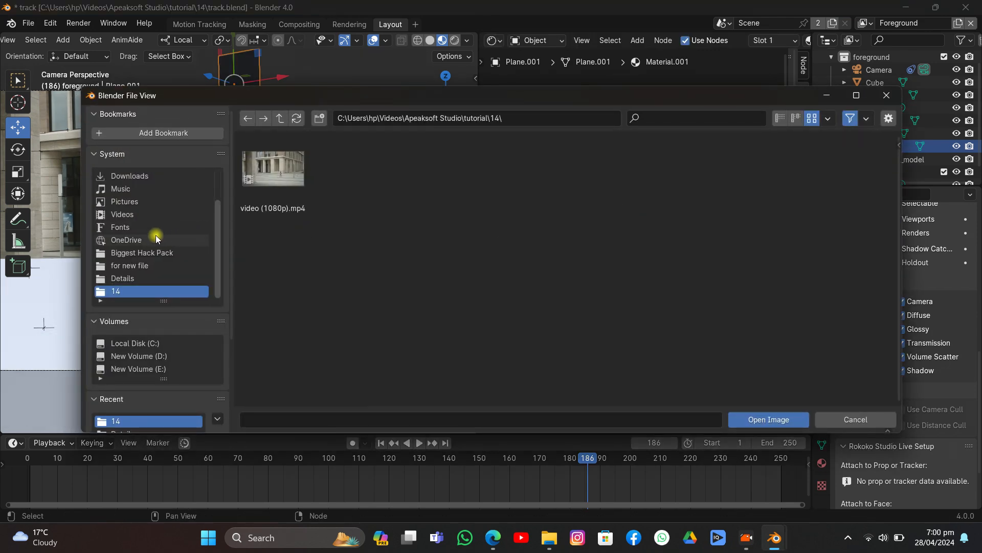
{"action": "left_click", "coordinate": [132, 215]}
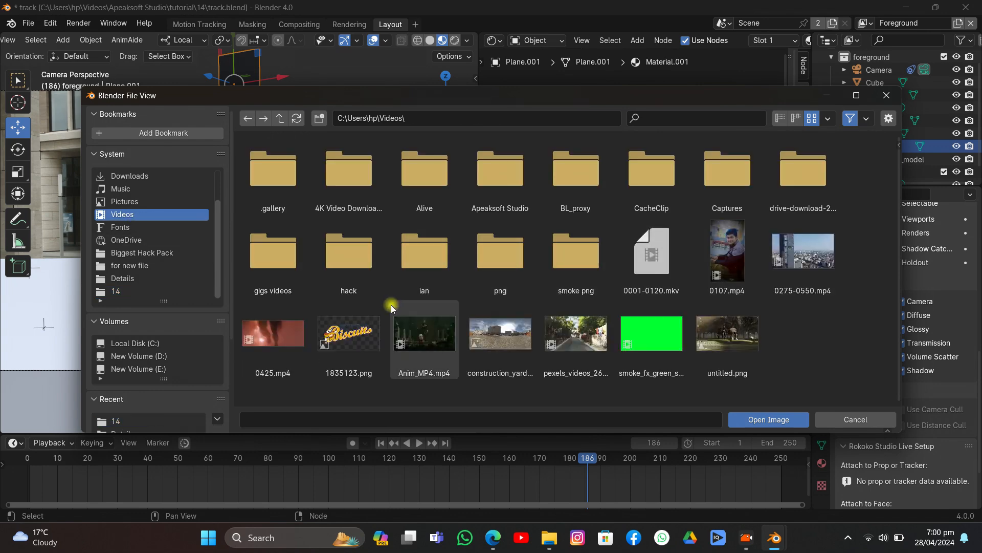
{"action": "double_click", "coordinate": [349, 333]}
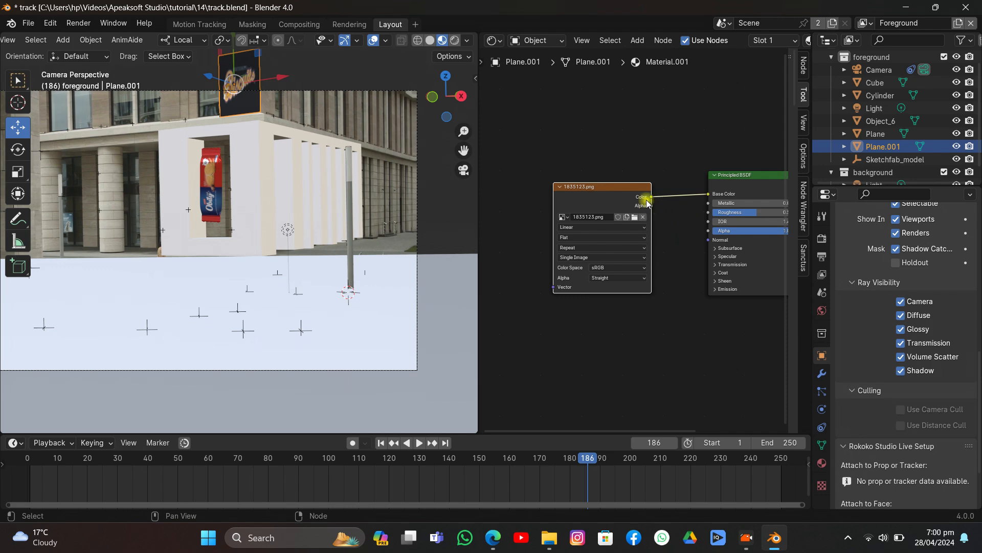
{"action": "left_click_drag", "start_coordinate": [648, 203], "coordinate": [708, 230]}
{"action": "scroll", "coordinate": [332, 122], "scroll_direction": "up", "scroll_amount": 1}
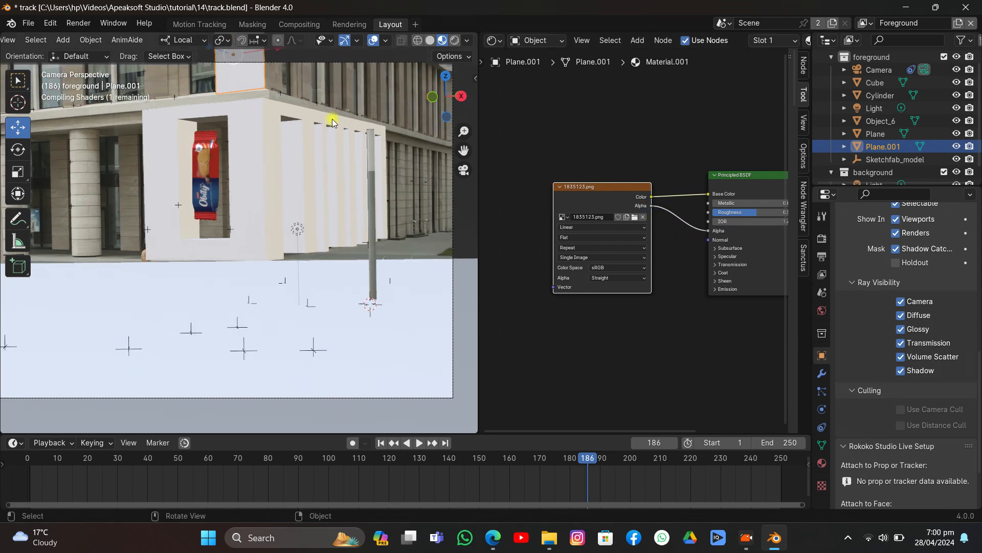
Scrub the timeline to frame 52 with the camera view close on the Biscuits logo plane
{"action": "scroll", "coordinate": [335, 122], "scroll_direction": "up", "scroll_amount": 5}
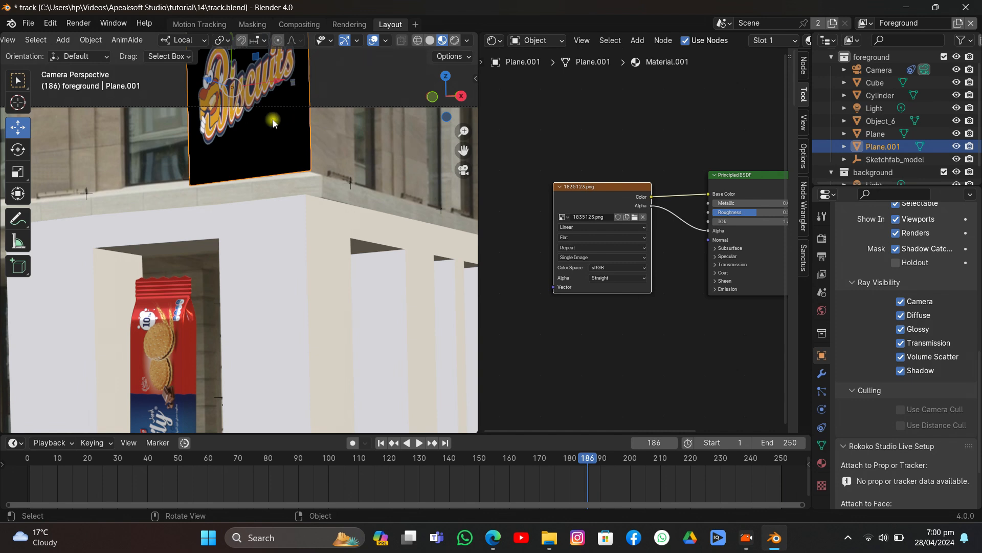
{"action": "left_click_drag", "start_coordinate": [225, 60], "coordinate": [245, 87]}
{"action": "left_click_drag", "start_coordinate": [220, 455], "coordinate": [133, 477]}
{"action": "left_click_drag", "start_coordinate": [280, 135], "coordinate": [280, 120]}
{"action": "left_click_drag", "start_coordinate": [132, 463], "coordinate": [183, 471]}
Enter Edit Mode on the logo plane and show its whole texture in the Image Editor
{"action": "left_click", "coordinate": [492, 40]}
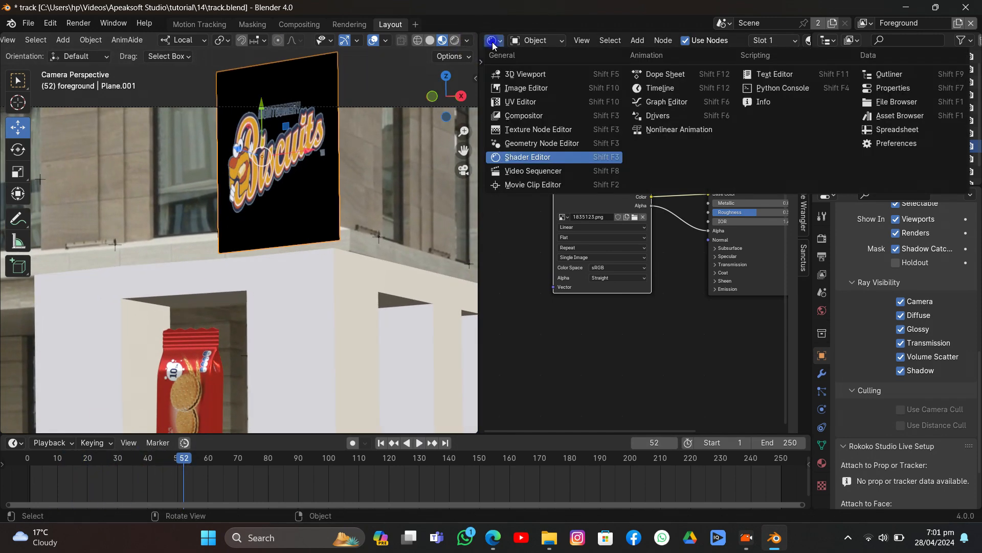
{"action": "left_click", "coordinate": [511, 91]}
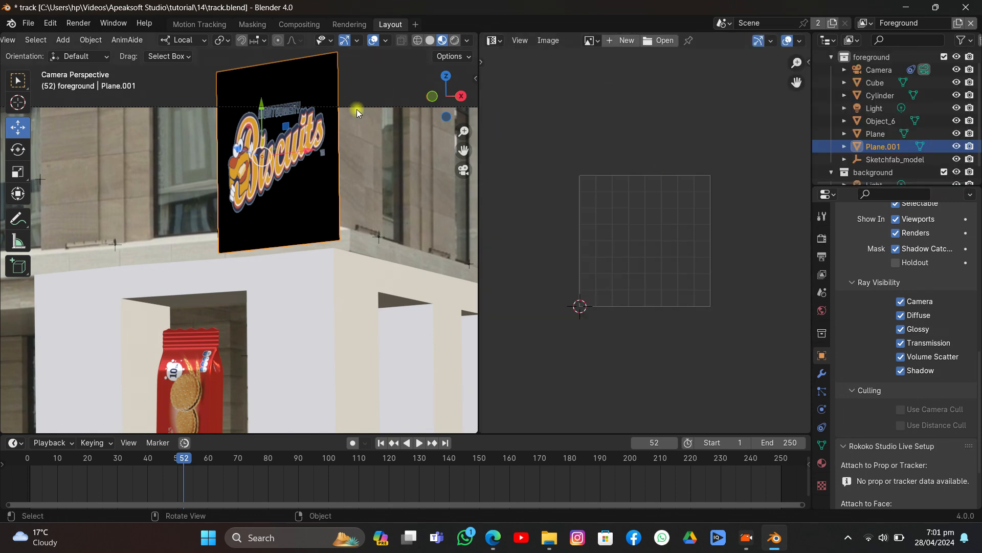
{"action": "key", "text": "Tab"}
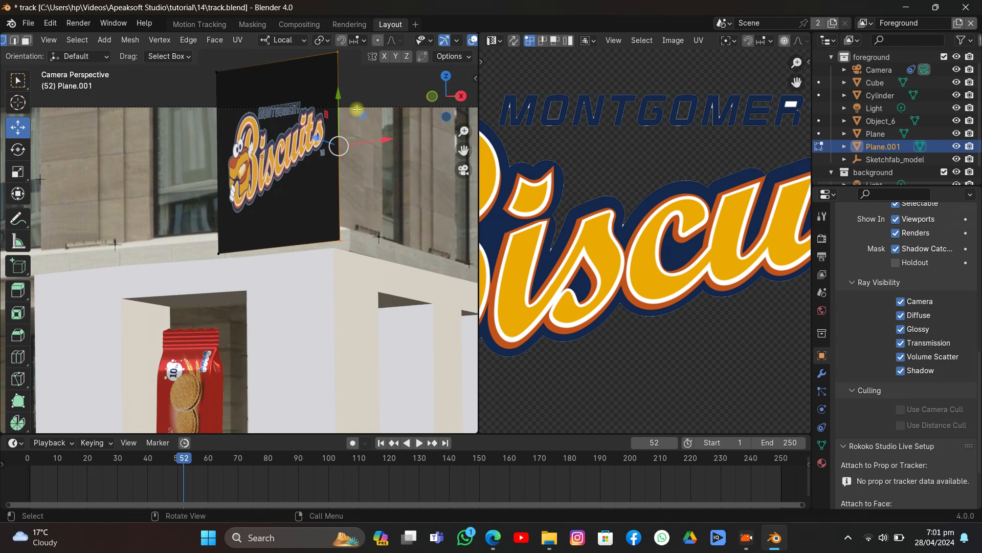
{"action": "key", "text": "Home"}
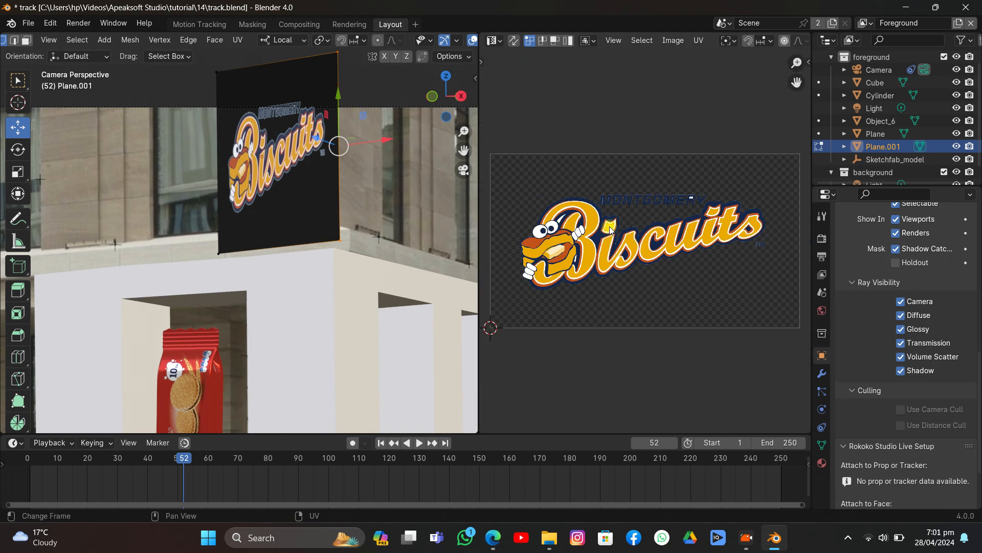
Select the plane's entire UV map and rotate it by 90 degrees
{"action": "key", "text": "a"}
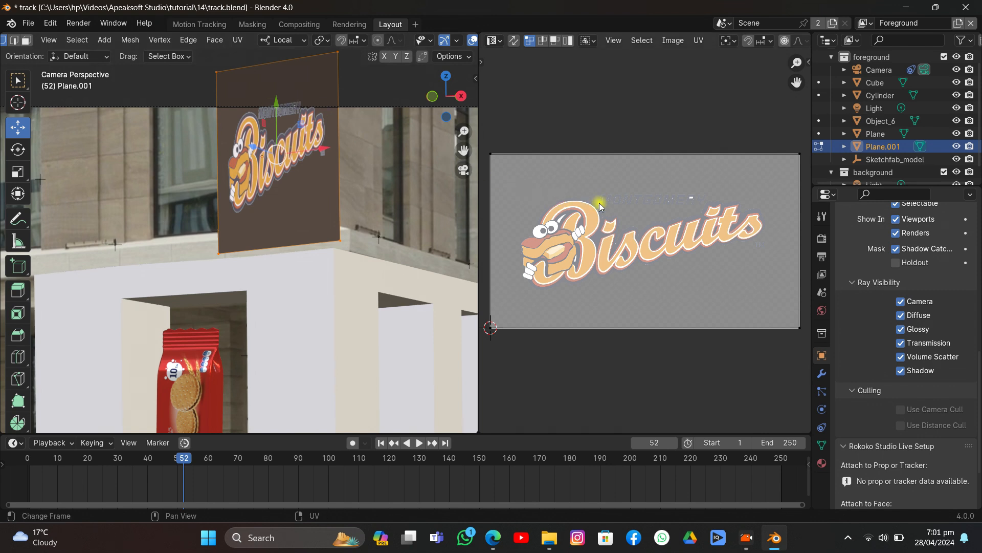
{"action": "key", "text": "a"}
{"action": "key", "text": "r"}
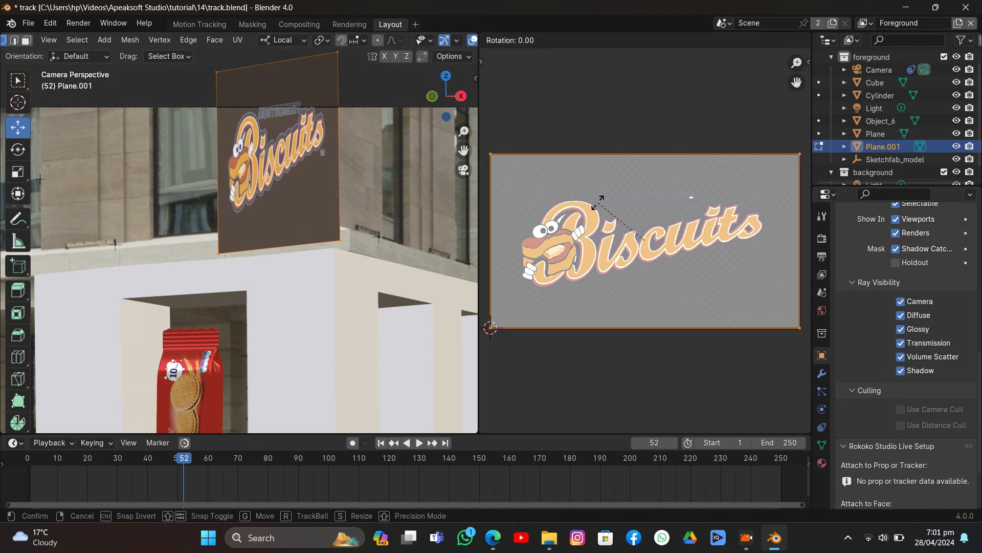
{"action": "type", "text": "90"}
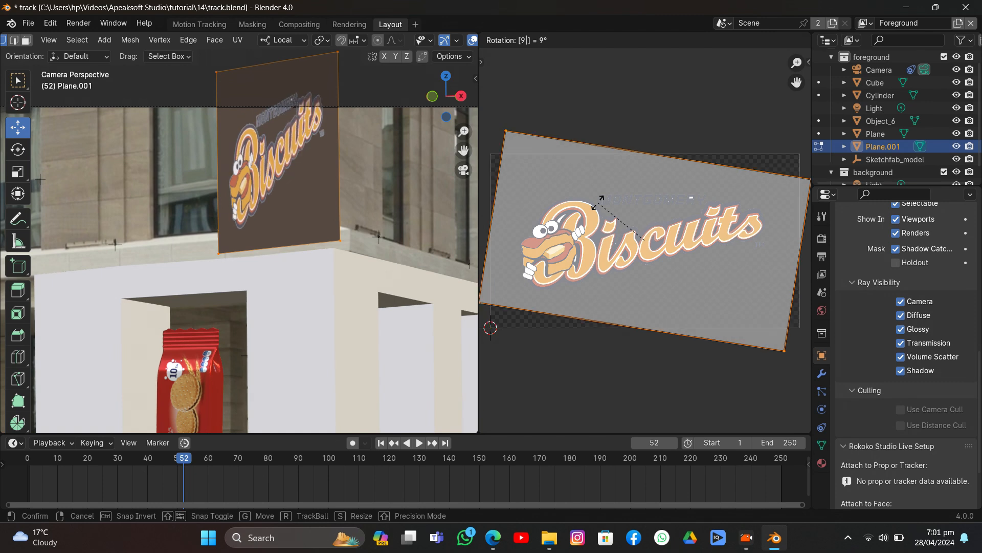
{"action": "left_click", "coordinate": [598, 202]}
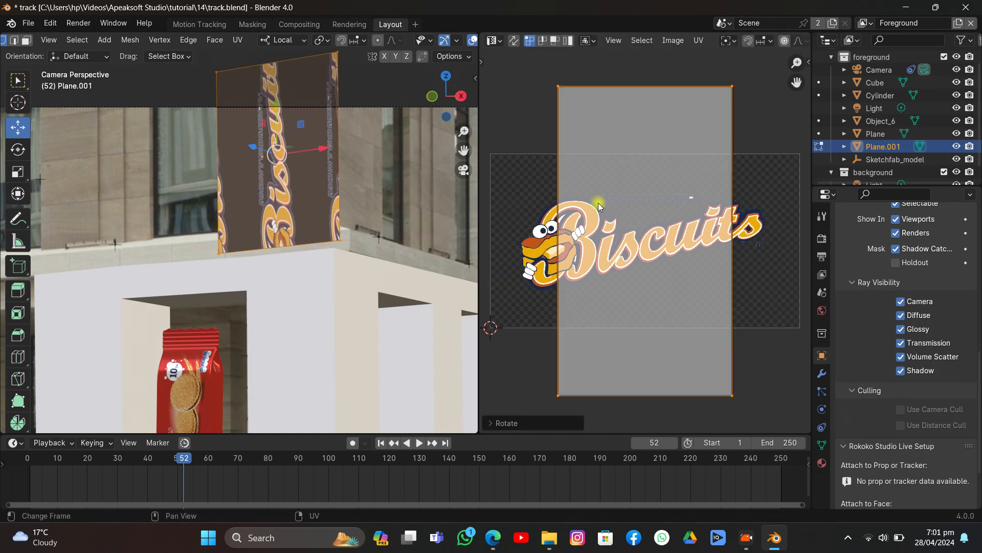
Scale the logo plane's UV map up along X and to about 0.59 along Y to frame the whole logo, then leave Edit Mode
{"action": "key", "text": "s"}
{"action": "key", "text": "x"}
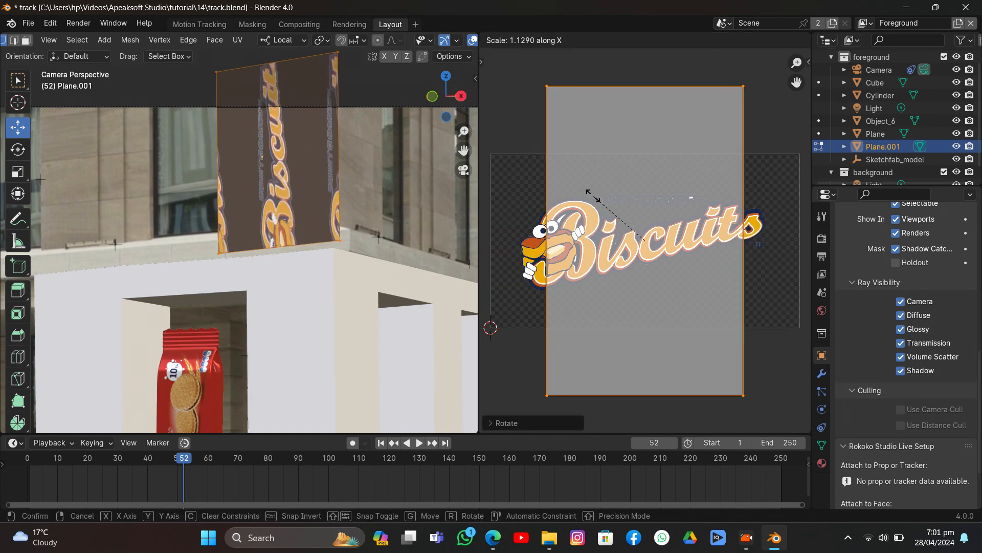
{"action": "left_click", "coordinate": [546, 194]}
{"action": "key", "text": "s"}
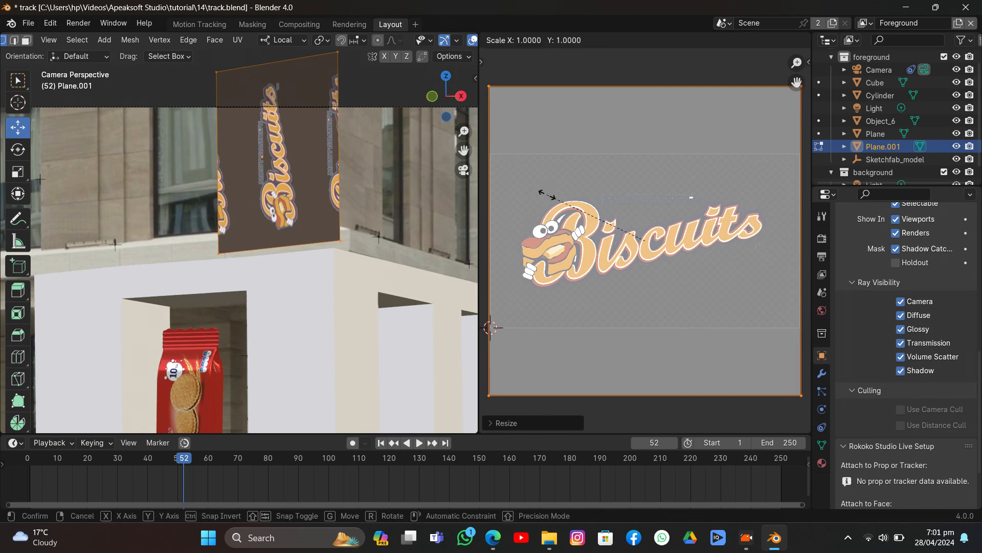
{"action": "key", "text": "y"}
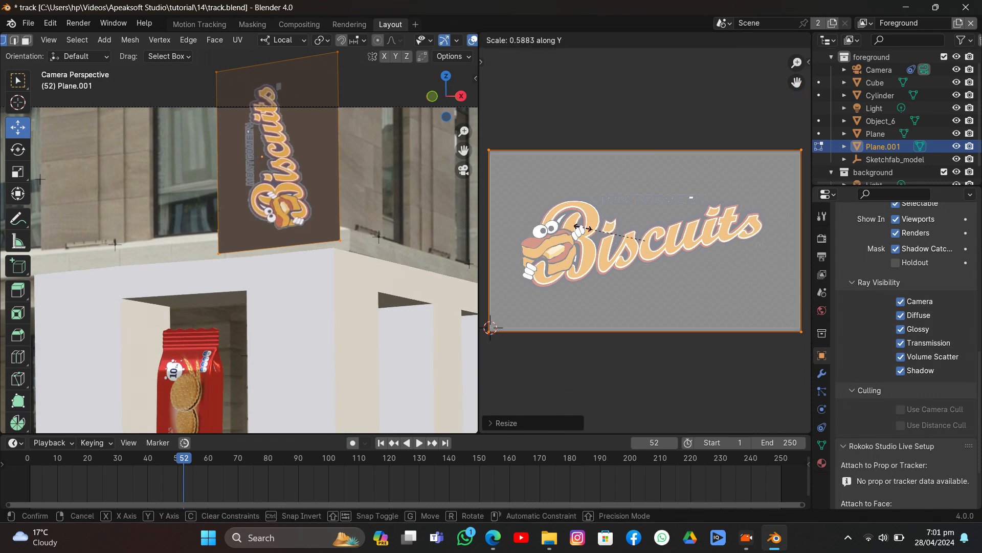
{"action": "left_click", "coordinate": [583, 229]}
{"action": "key", "text": "Tab"}
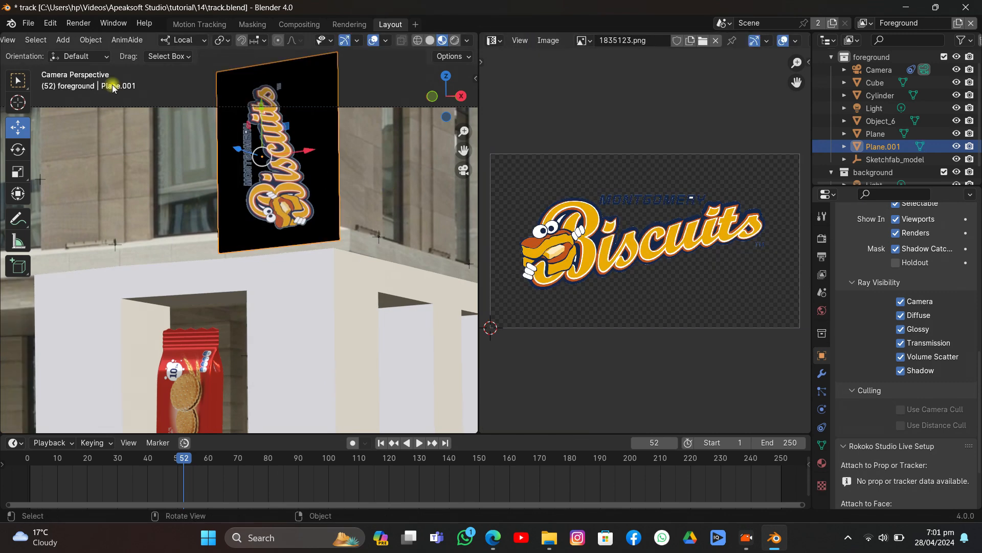
Save the project file and play the tracked footage through the camera up to frame 83
{"action": "left_click", "coordinate": [28, 23]}
{"action": "left_click", "coordinate": [51, 105]}
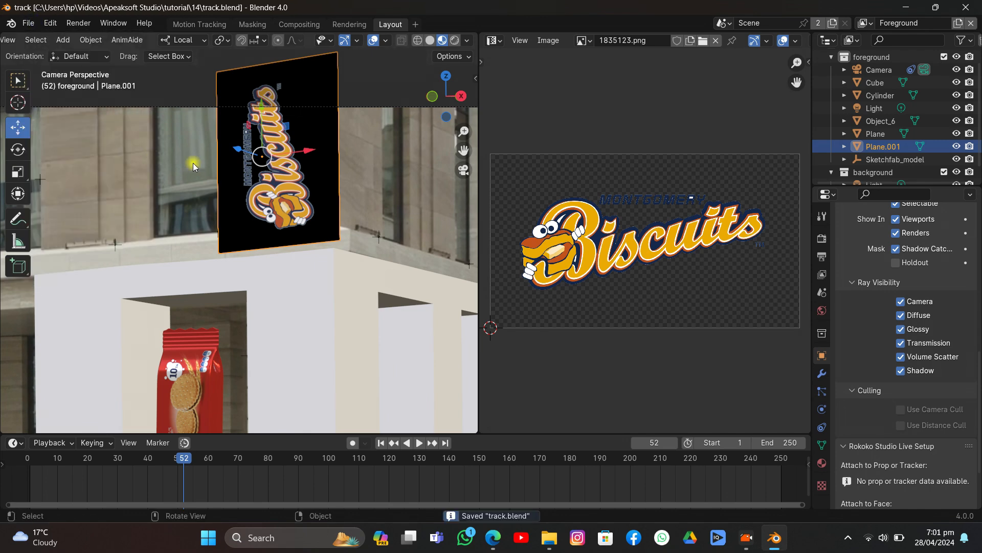
{"action": "scroll", "coordinate": [308, 143], "scroll_direction": "down", "scroll_amount": 2}
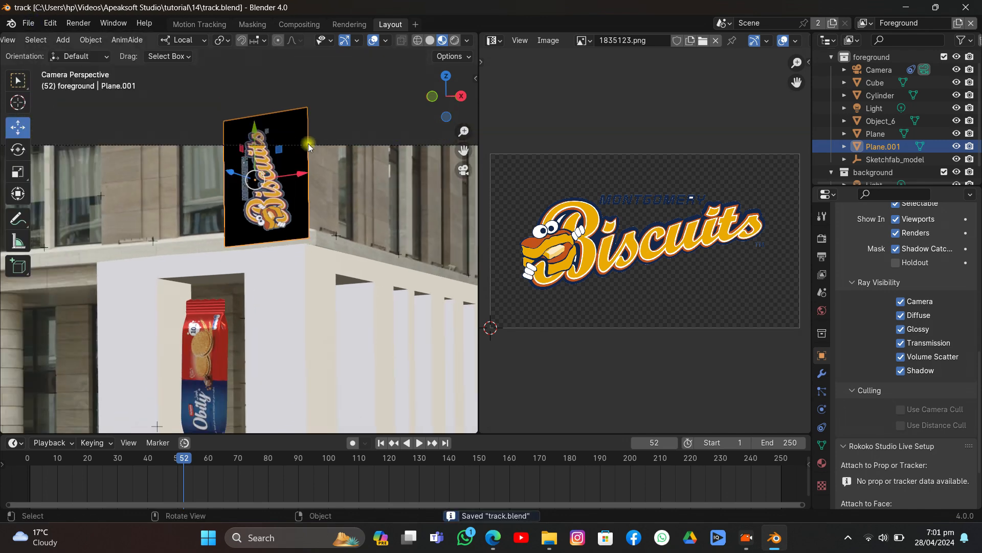
{"action": "key", "text": "space"}
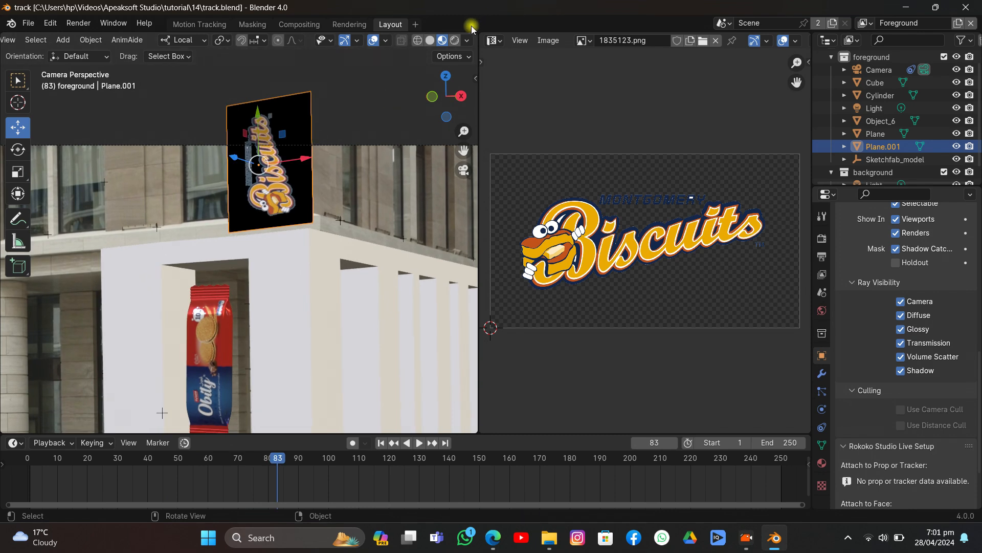
Show the viewport in rendered shading and disable Shadow Catcher on the Biscuits logo plane
{"action": "left_click", "coordinate": [453, 41]}
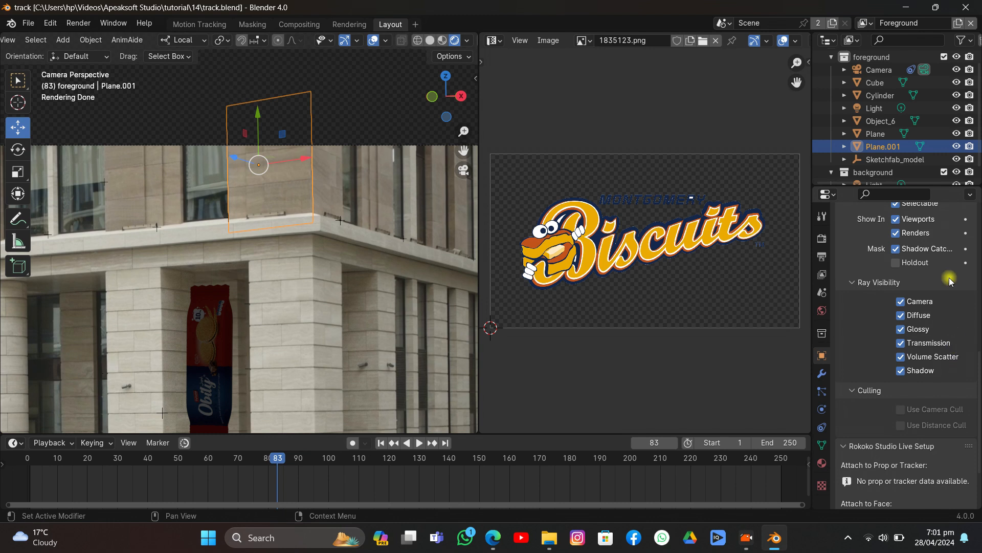
{"action": "scroll", "coordinate": [950, 277], "scroll_direction": "up", "scroll_amount": 2}
{"action": "left_click", "coordinate": [904, 303]}
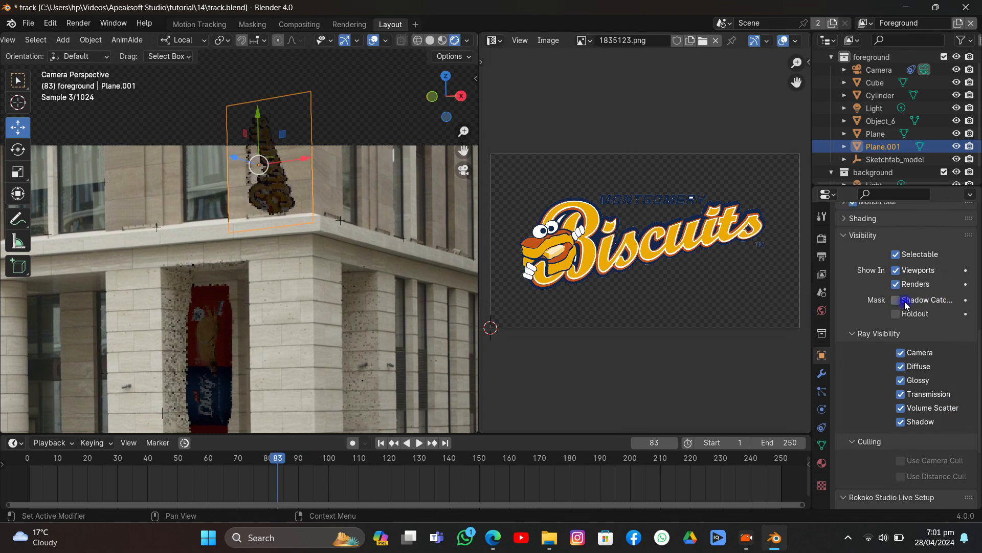
Examine the rendered logo, biscuit packet and lamp-post cylinder against the building and street footage
{"action": "left_click", "coordinate": [428, 203]}
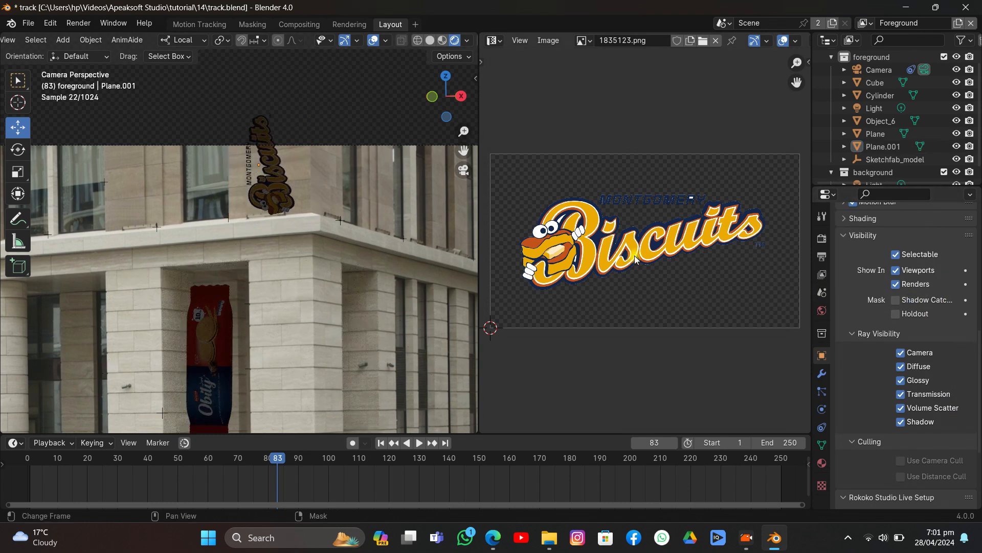
{"action": "left_click", "coordinate": [289, 185]}
{"action": "left_click", "coordinate": [352, 198]}
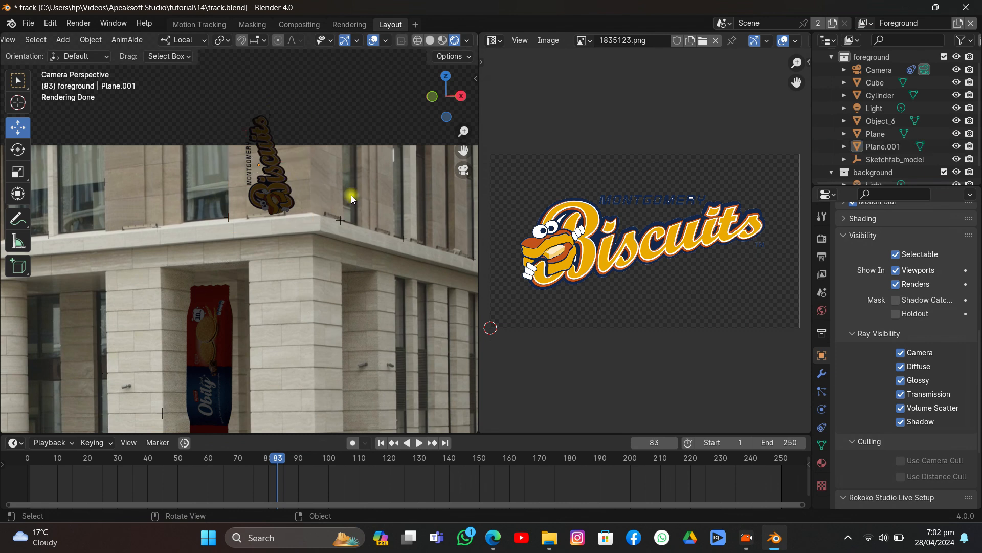
{"action": "left_click", "coordinate": [281, 184]}
{"action": "left_click", "coordinate": [359, 167]}
{"action": "scroll", "coordinate": [342, 175], "scroll_direction": "down", "scroll_amount": 3}
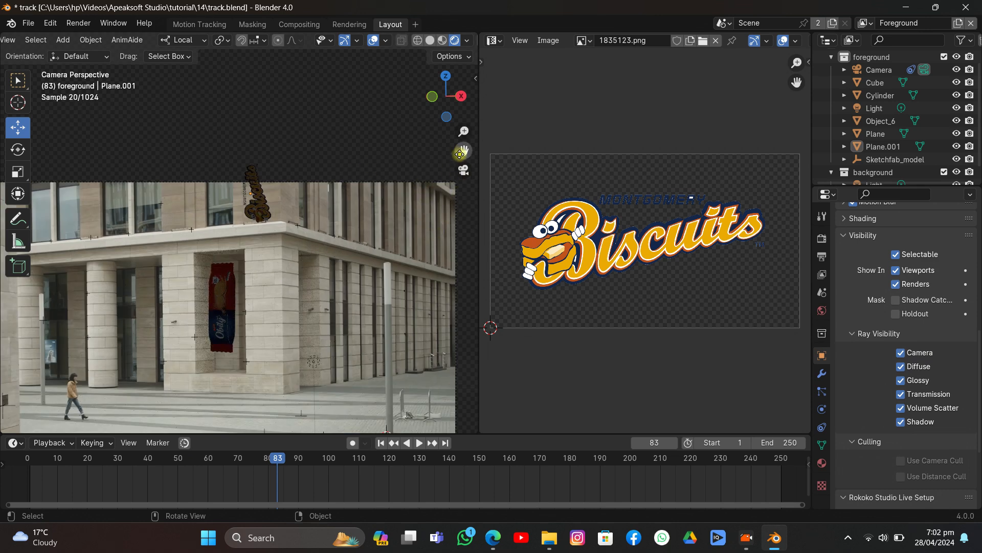
{"action": "left_click_drag", "start_coordinate": [462, 152], "coordinate": [446, 144]}
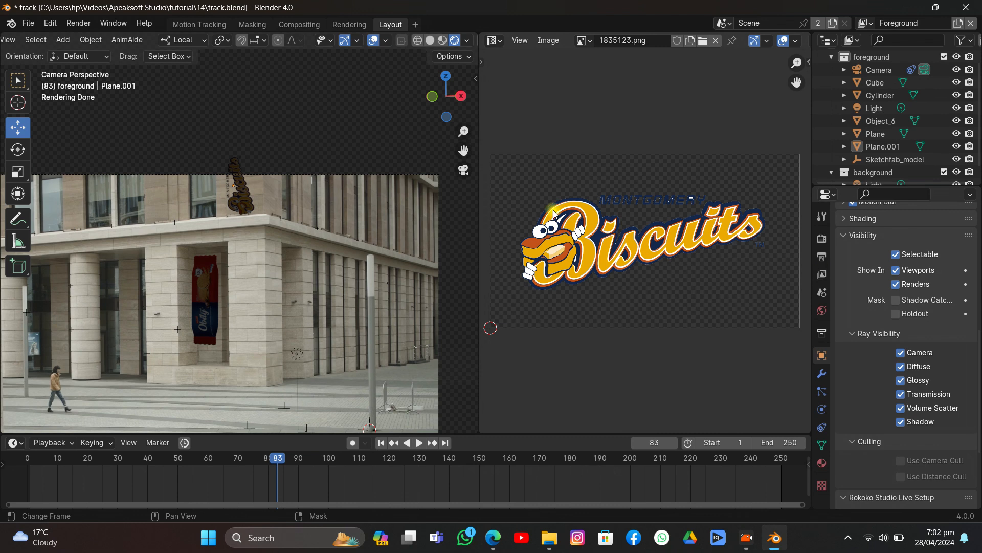
{"action": "left_click", "coordinate": [376, 288]}
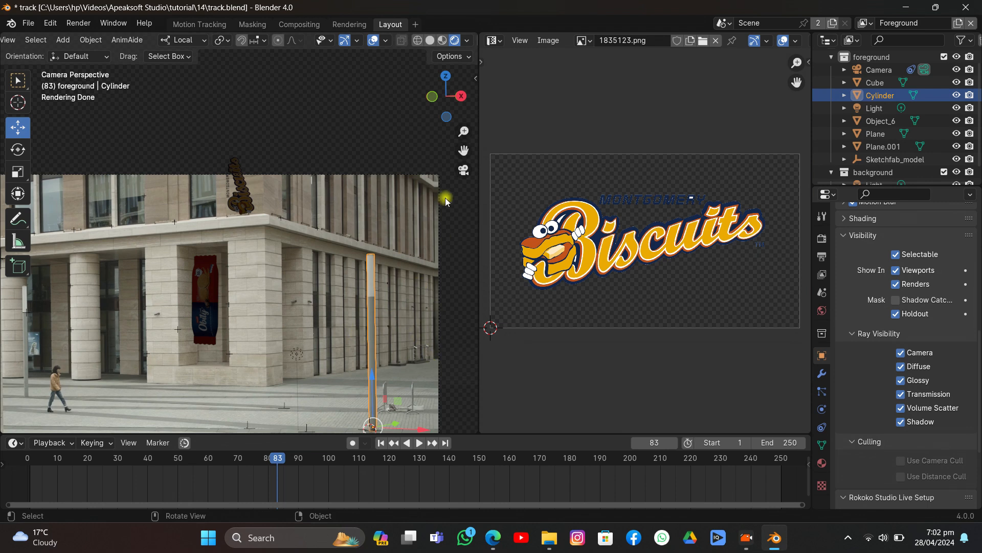
{"action": "left_click_drag", "start_coordinate": [464, 151], "coordinate": [470, 90]}
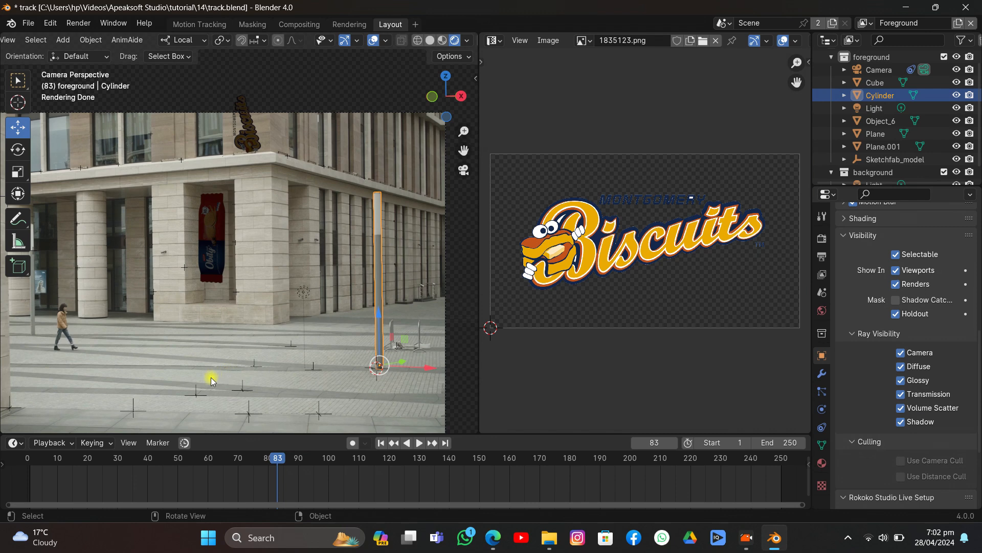
Switch to solid shading and snap the 3D cursor to the origin of the building's pillared cube
{"action": "left_click", "coordinate": [430, 41]}
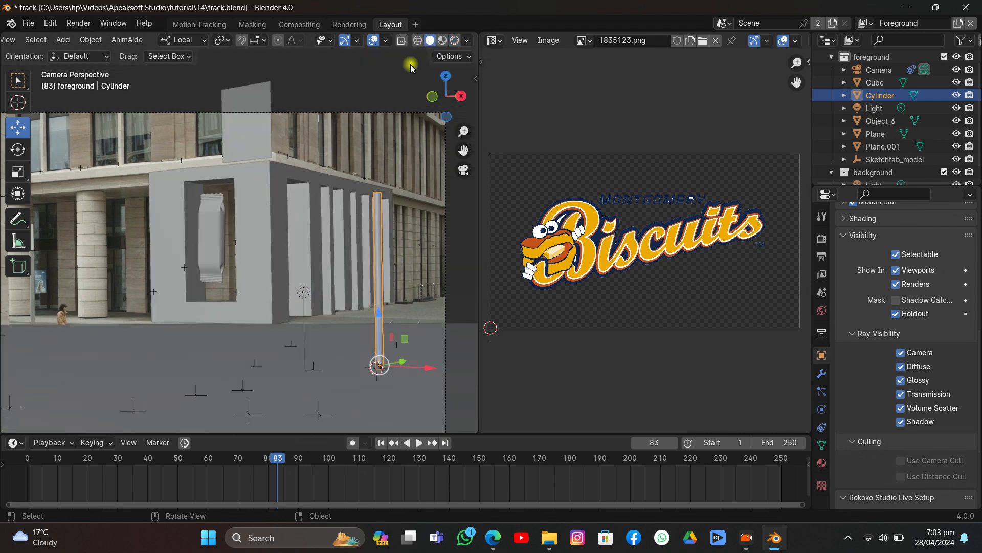
{"action": "middle_click_drag", "start_coordinate": [376, 67], "coordinate": [281, 125]}
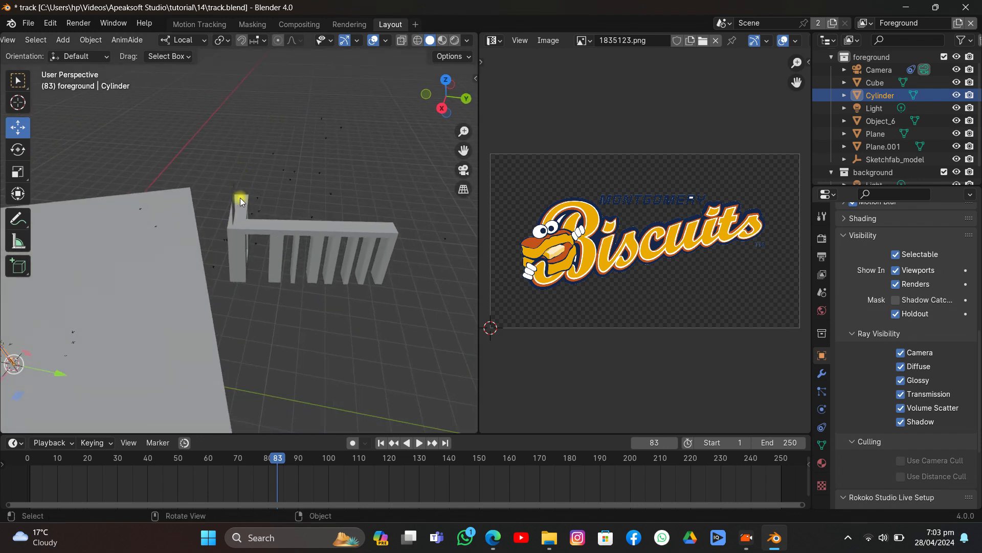
{"action": "scroll", "coordinate": [240, 200], "scroll_direction": "up", "scroll_amount": 2}
{"action": "middle_click_drag", "start_coordinate": [247, 195], "coordinate": [277, 146]}
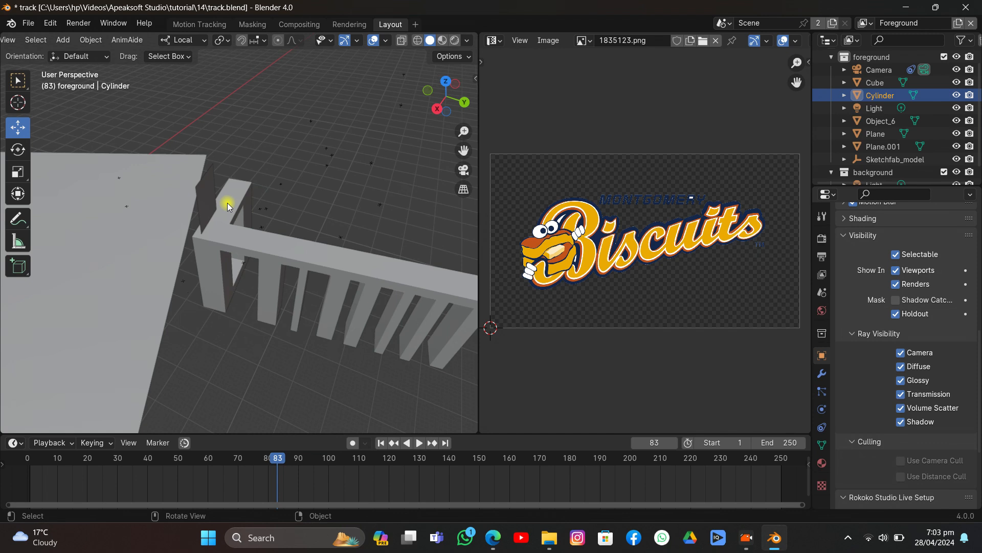
{"action": "mouse_move", "coordinate": [227, 203]}
{"action": "middle_mouse_down"}
{"action": "mouse_move", "coordinate": [290, 205]}
{"action": "mouse_move", "coordinate": [241, 192]}
{"action": "middle_mouse_up"}
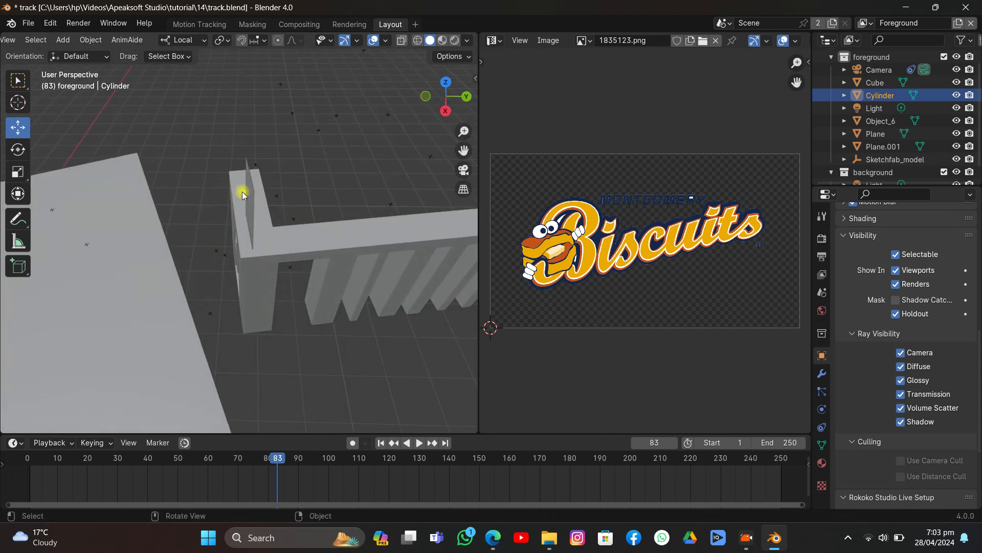
{"action": "left_click", "coordinate": [247, 198]}
{"action": "left_click_drag", "start_coordinate": [215, 200], "coordinate": [203, 202]}
{"action": "left_click", "coordinate": [173, 245]}
{"action": "middle_click_drag", "start_coordinate": [173, 244], "coordinate": [140, 257]}
{"action": "left_click", "coordinate": [217, 224]}
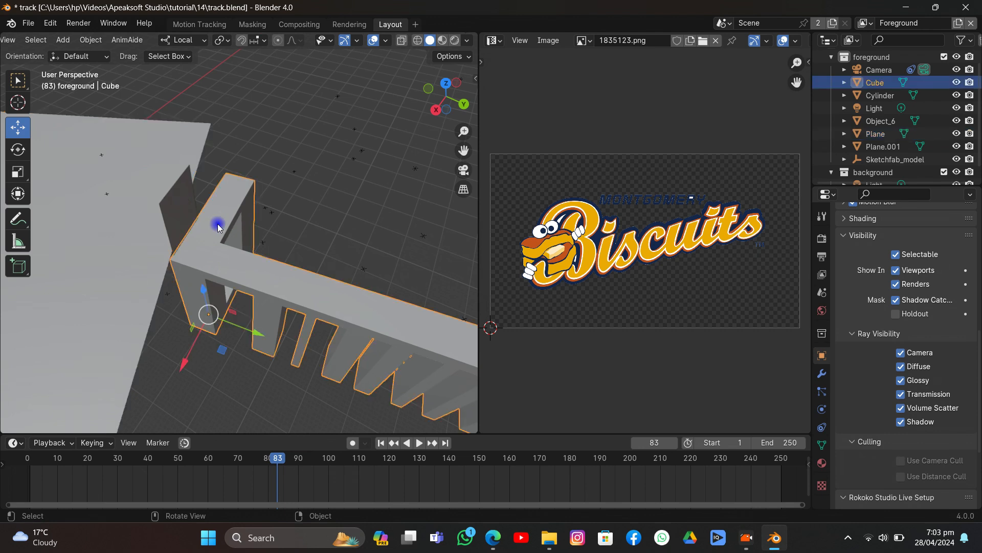
{"action": "key", "text": "shift+s"}
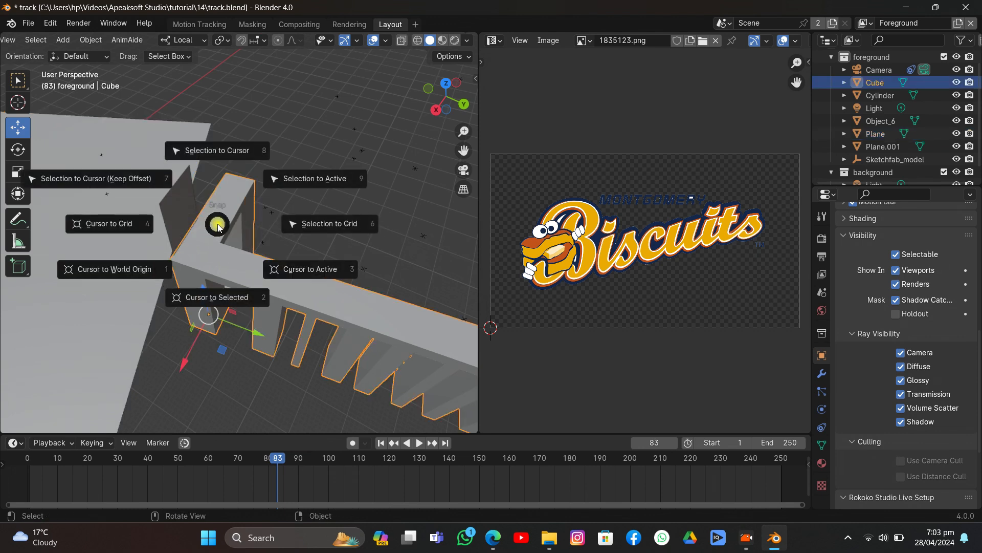
{"action": "left_click", "coordinate": [220, 292]}
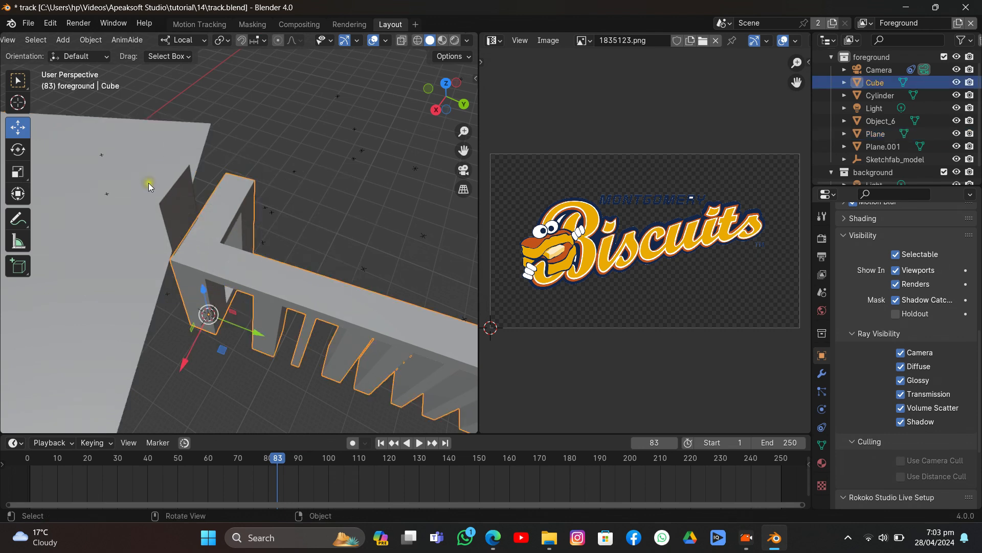
Add a mesh cube, move it up to the pillared facade's top beam and scale it up into a large building block
{"action": "left_click", "coordinate": [63, 40]}
{"action": "mouse_move", "coordinate": [81, 54]}
{"action": "left_click", "coordinate": [179, 72]}
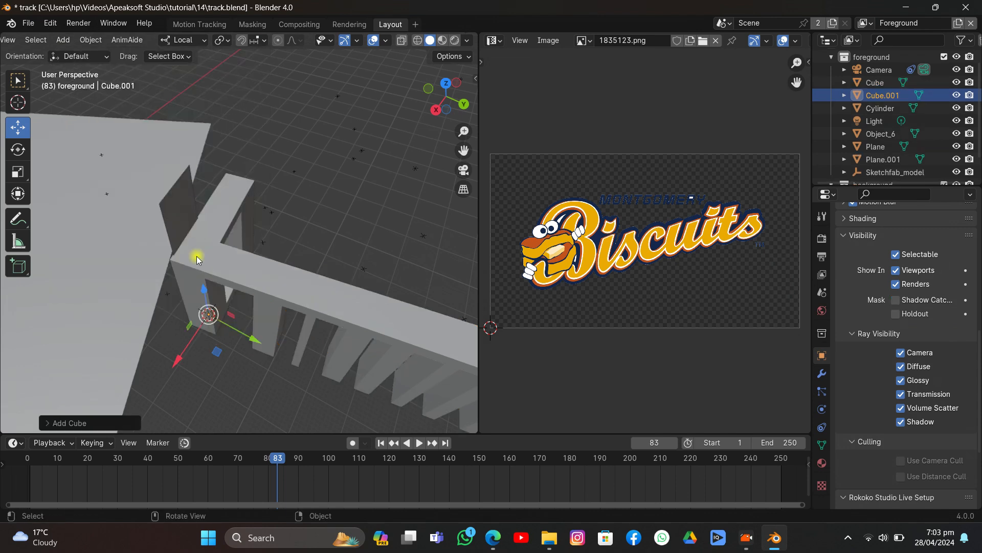
{"action": "left_click_drag", "start_coordinate": [238, 332], "coordinate": [320, 356]}
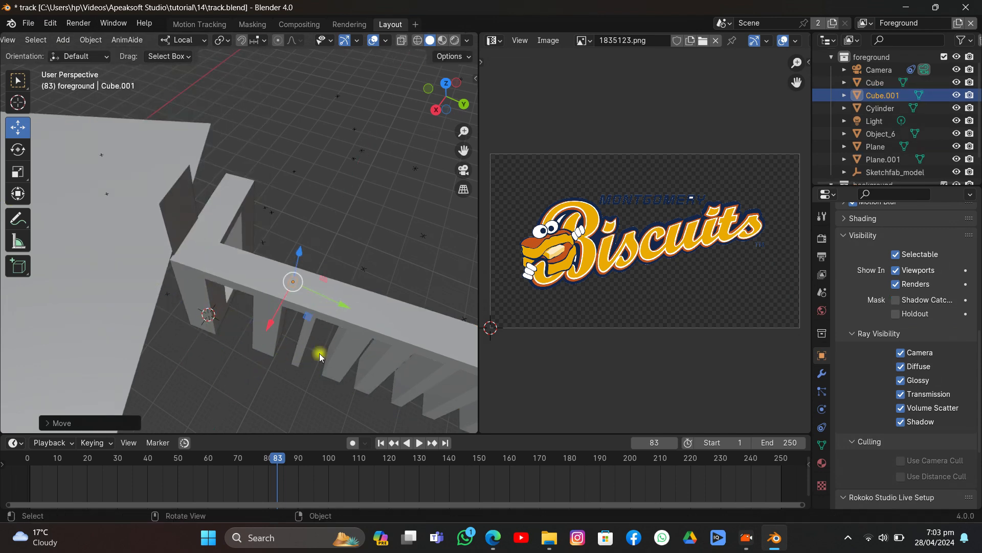
{"action": "key", "text": "s"}
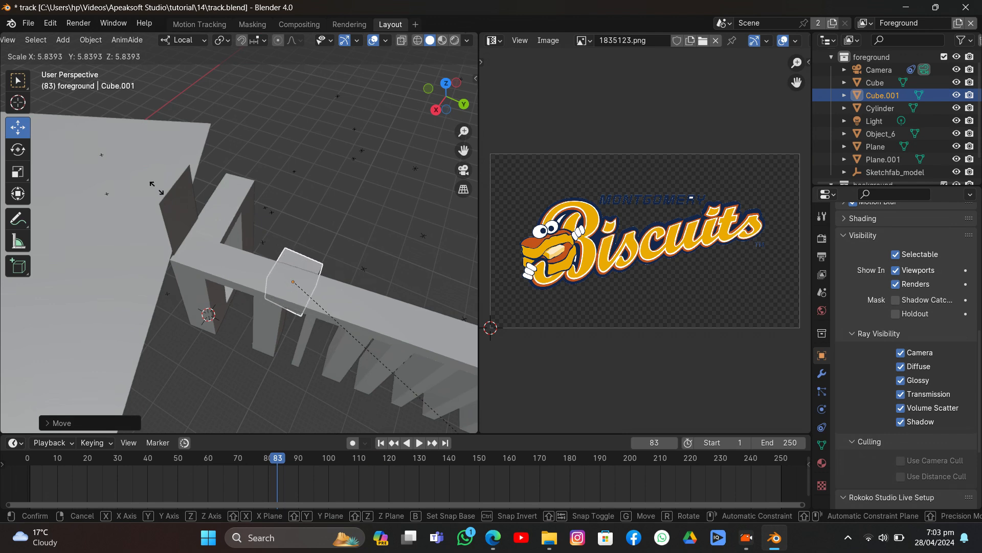
{"action": "left_click", "coordinate": [144, 216]}
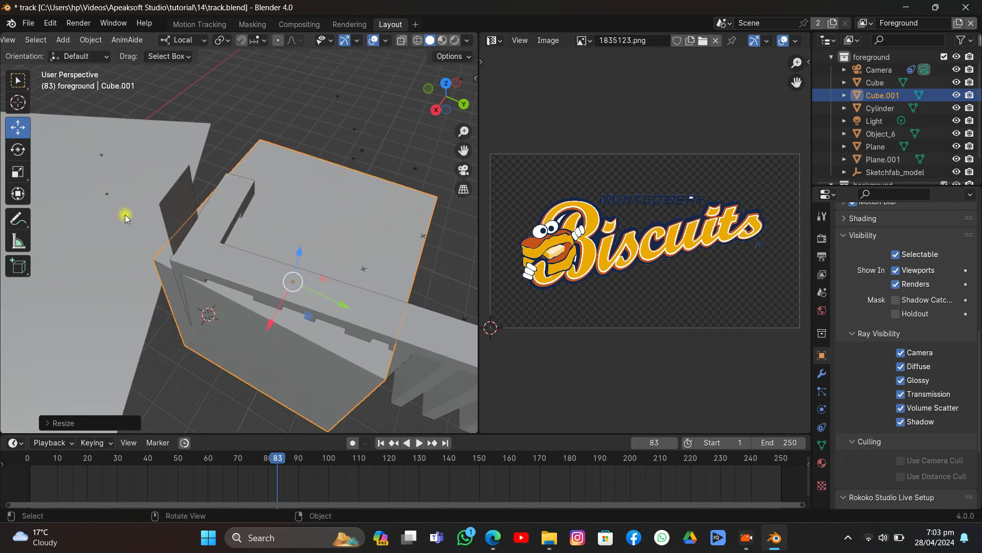
Rotate the new block about Z and shift it along its local axes to line up with the building's two facades
{"action": "middle_click_drag", "start_coordinate": [334, 280], "coordinate": [299, 305]}
{"action": "left_click_drag", "start_coordinate": [271, 303], "coordinate": [278, 300]}
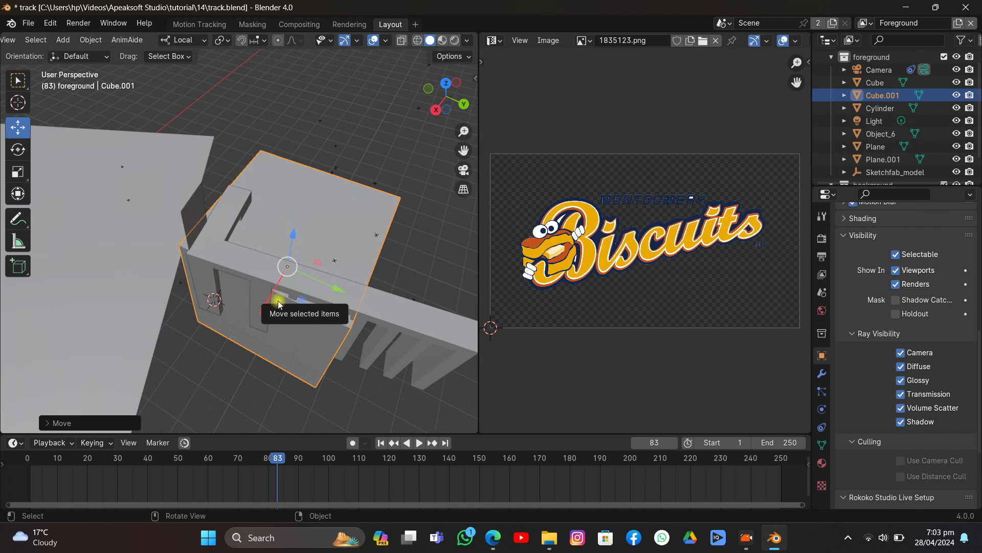
{"action": "key", "text": "r"}
{"action": "key", "text": "z"}
{"action": "left_click", "coordinate": [366, 243]}
{"action": "middle_click_drag", "start_coordinate": [366, 243], "coordinate": [328, 304]}
{"action": "left_click_drag", "start_coordinate": [330, 293], "coordinate": [345, 300]}
{"action": "left_click_drag", "start_coordinate": [287, 329], "coordinate": [294, 319]}
Raise the block above the pillared facade and nudge it sideways to align with the building's corner
{"action": "middle_click_drag", "start_coordinate": [293, 319], "coordinate": [320, 220]}
{"action": "left_click_drag", "start_coordinate": [322, 217], "coordinate": [339, 154]}
{"action": "middle_click_drag", "start_coordinate": [340, 154], "coordinate": [427, 191]}
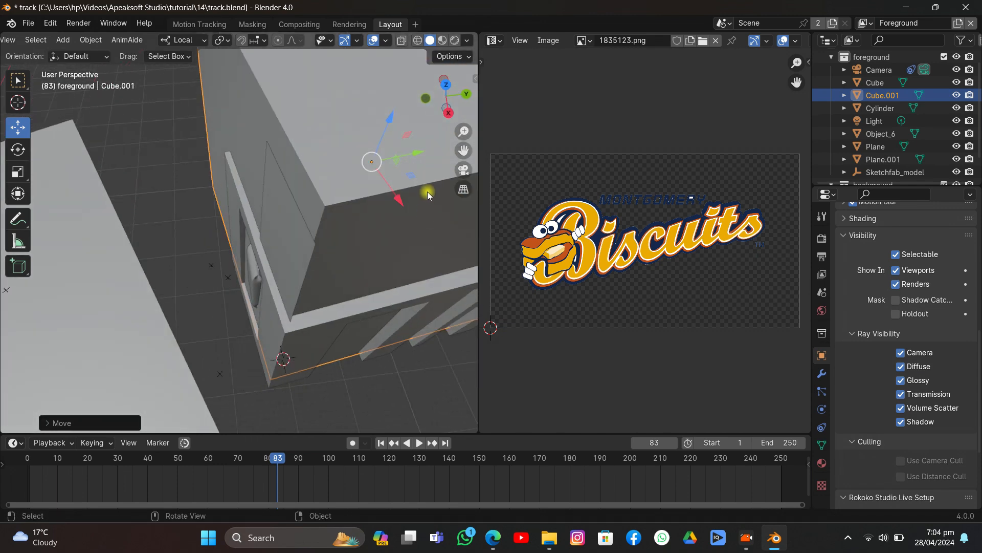
{"action": "left_click_drag", "start_coordinate": [423, 154], "coordinate": [419, 154]}
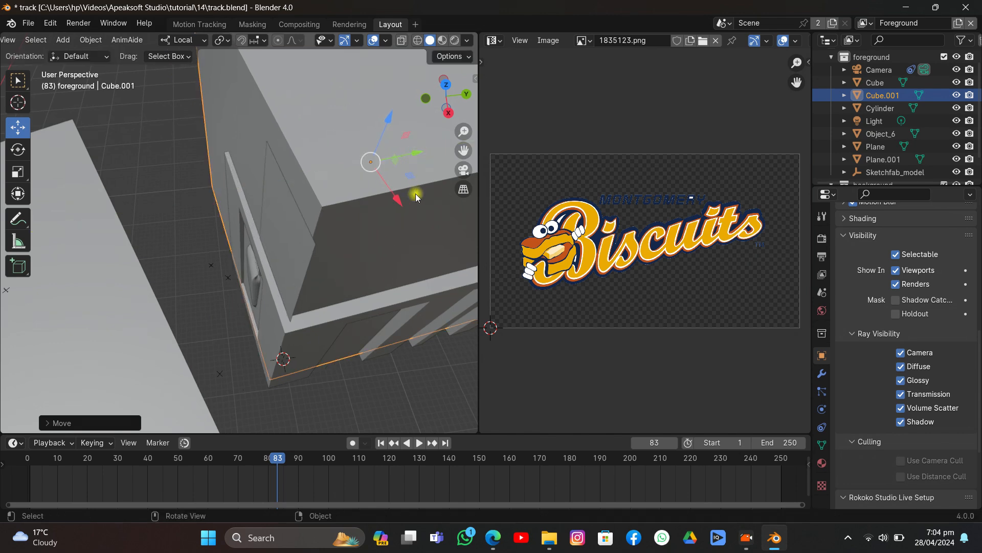
{"action": "left_click_drag", "start_coordinate": [399, 200], "coordinate": [398, 204]}
{"action": "middle_click_drag", "start_coordinate": [398, 204], "coordinate": [312, 212]}
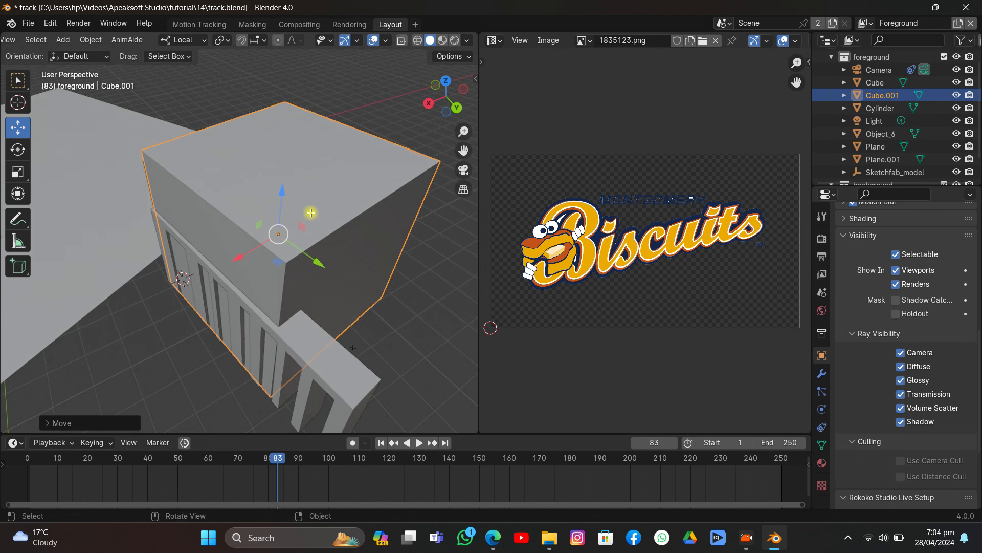
In face mode, extend the block's far end face along Y to the end of the row of pillars
{"action": "key", "text": "Tab"}
{"action": "key", "text": "3"}
{"action": "left_click", "coordinate": [373, 311]}
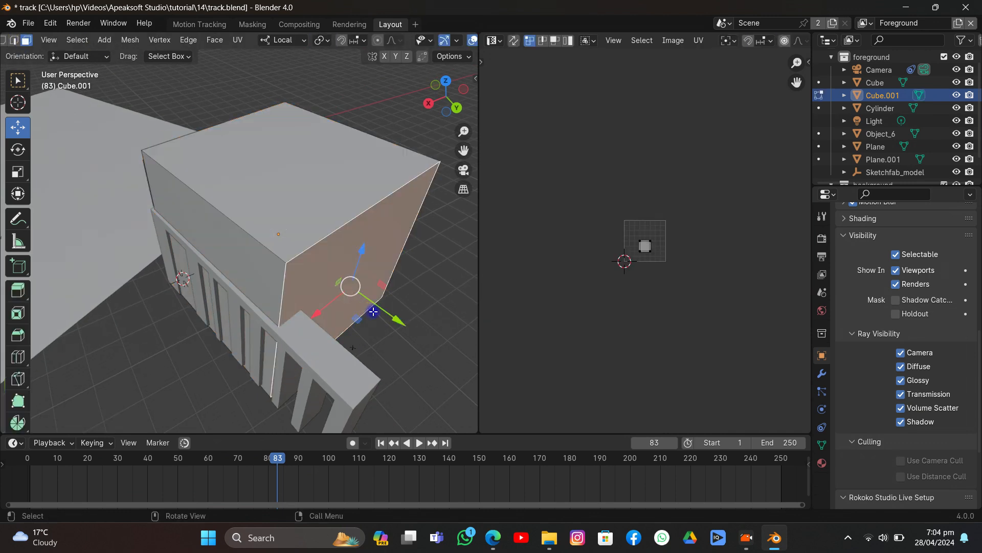
{"action": "left_click_drag", "start_coordinate": [373, 311], "coordinate": [471, 327]}
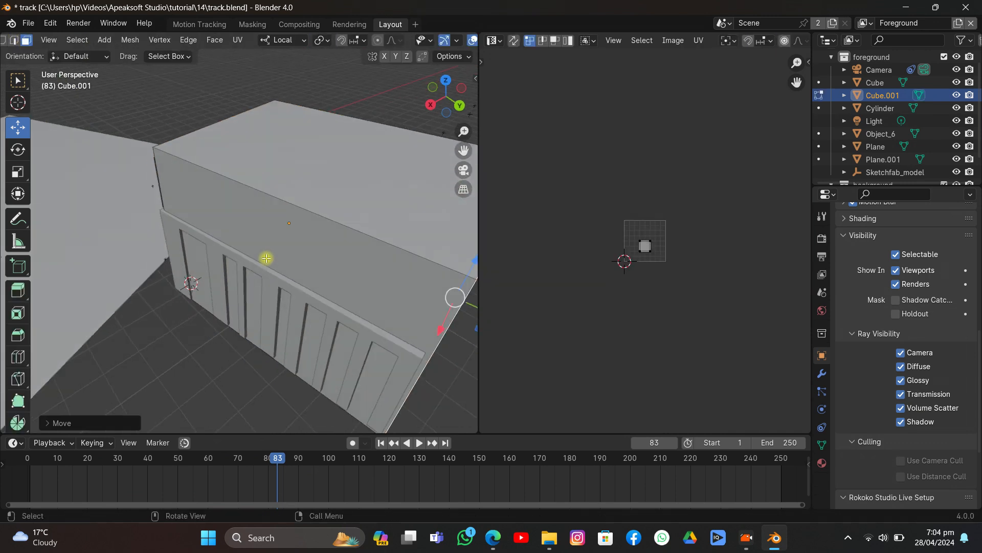
Move the block's long front face back behind the pillars, leave Edit Mode and select the pillared building cube
{"action": "left_click", "coordinate": [266, 258]}
{"action": "left_click_drag", "start_coordinate": [253, 300], "coordinate": [250, 302]}
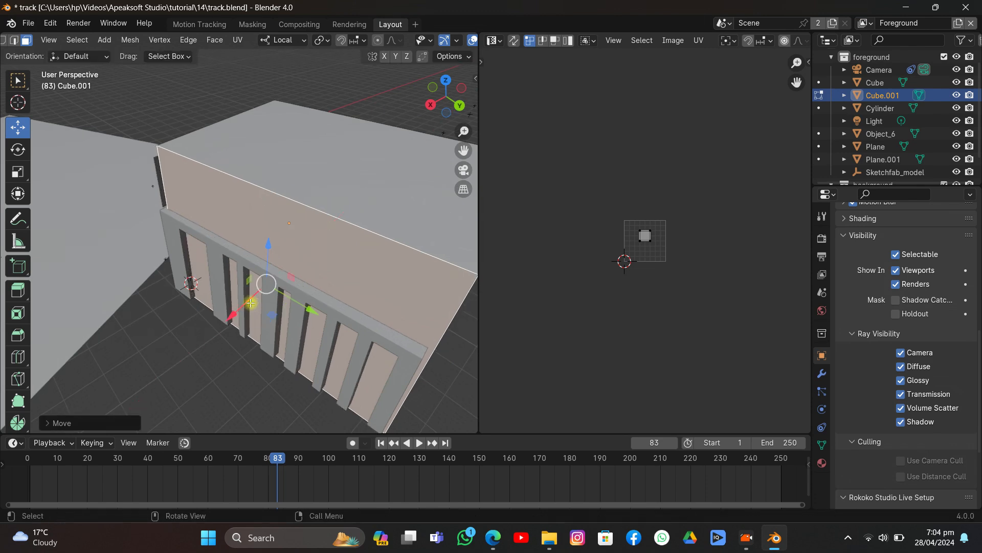
{"action": "middle_click_drag", "start_coordinate": [251, 302], "coordinate": [245, 256]}
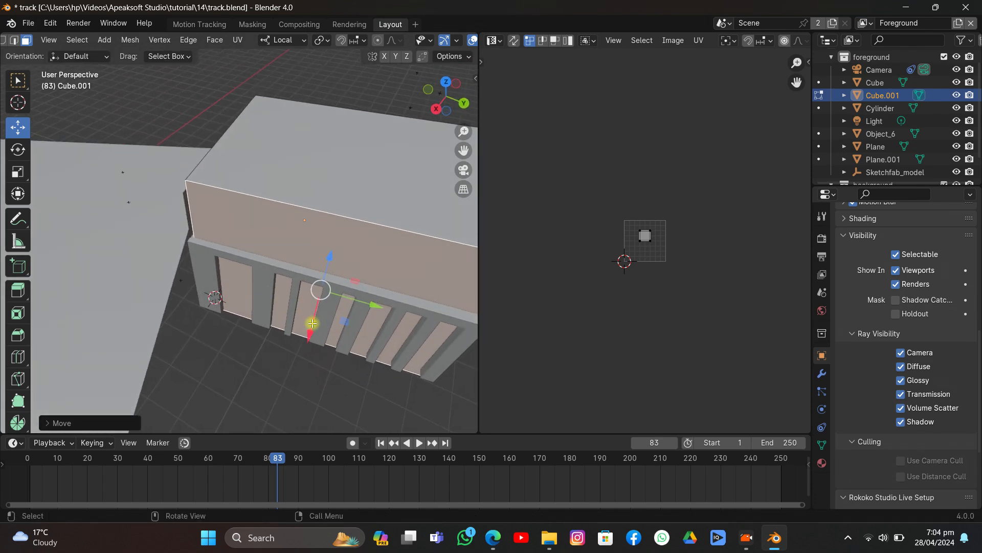
{"action": "key", "text": "Tab"}
{"action": "middle_click_drag", "start_coordinate": [307, 317], "coordinate": [261, 269]}
{"action": "left_click", "coordinate": [254, 262]}
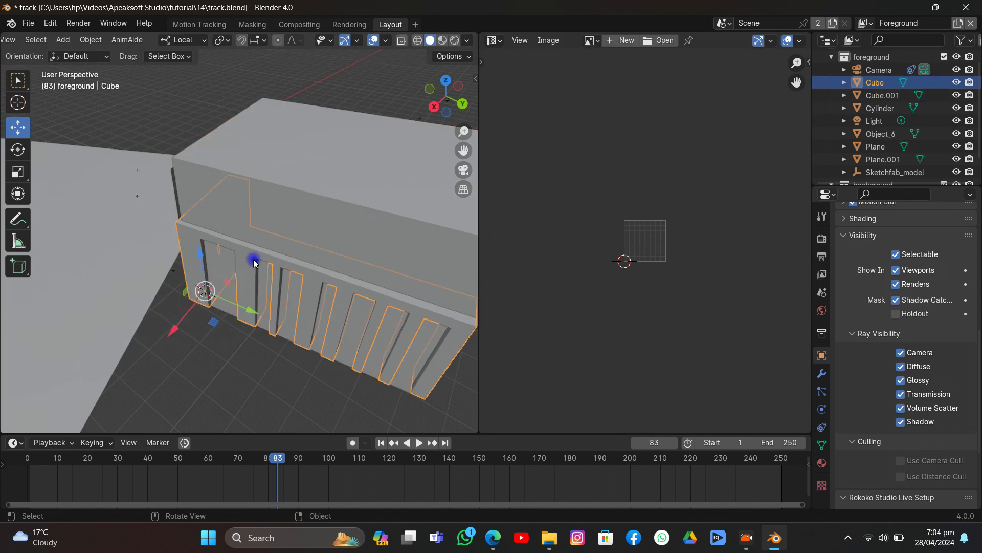
Add a vertical loop cut to the upper block behind the first pillar opening and bevel it into a band matching the opening's width
{"action": "left_click", "coordinate": [257, 210]}
{"action": "key", "text": "Tab"}
{"action": "key", "text": "ctrl+r"}
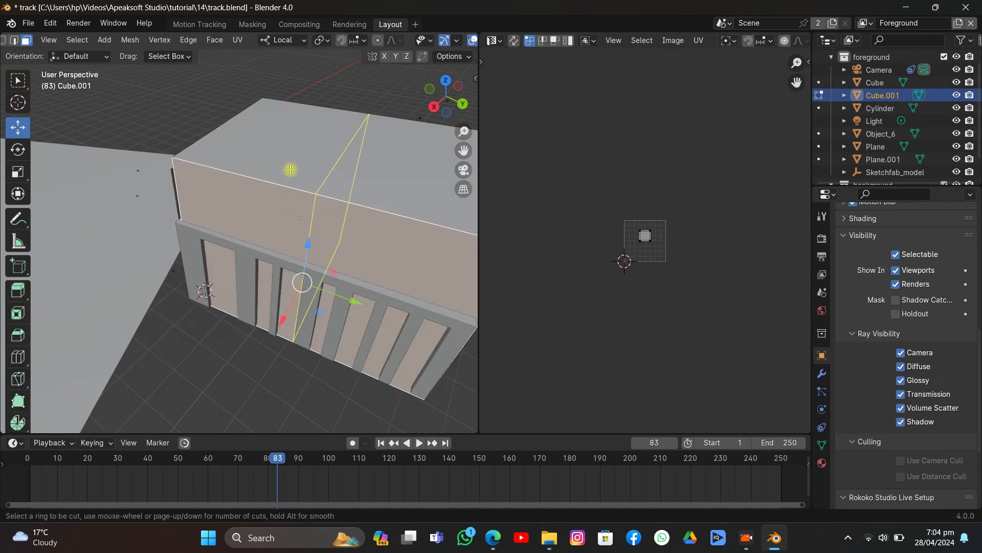
{"action": "left_click", "coordinate": [290, 169]}
{"action": "left_click", "coordinate": [170, 167]}
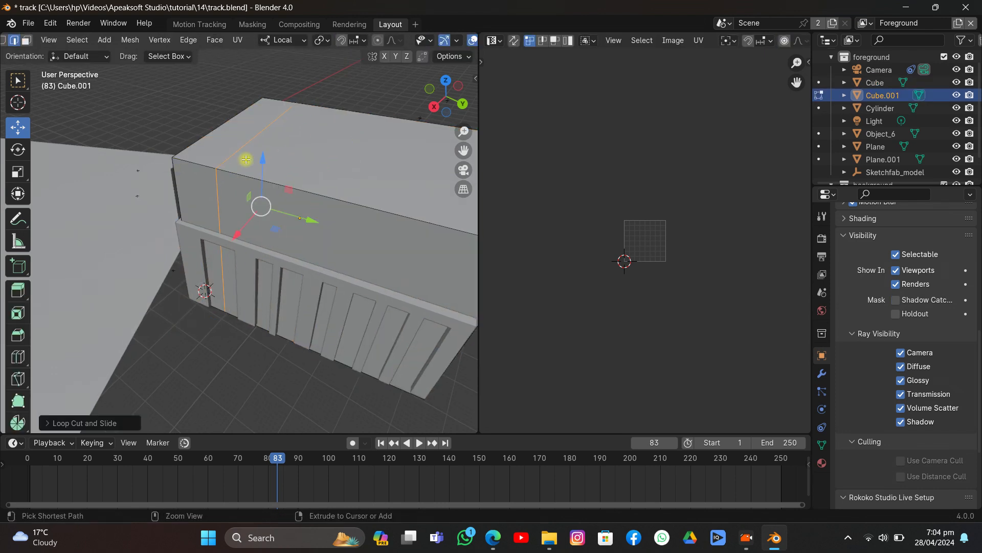
{"action": "key", "text": "ctrl+b"}
{"action": "left_click", "coordinate": [289, 149]}
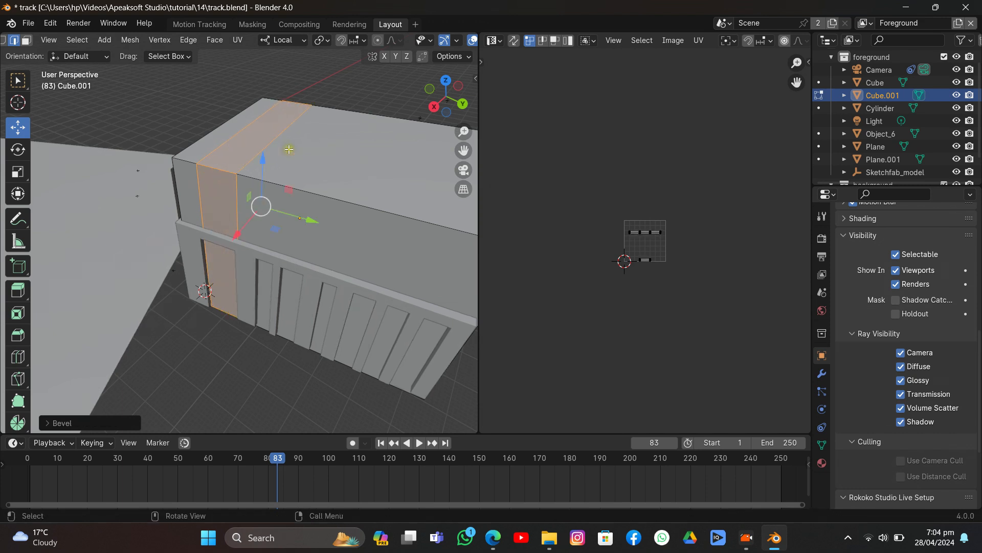
{"action": "key", "text": "ctrl+r"}
{"action": "left_click", "coordinate": [289, 155]}
{"action": "left_click", "coordinate": [289, 155]}
{"action": "key", "text": "ctrl+z"}
Add a vertical loop cut behind the second pillar opening and bevel it to that narrow opening's width
{"action": "key", "text": "ctrl+r"}
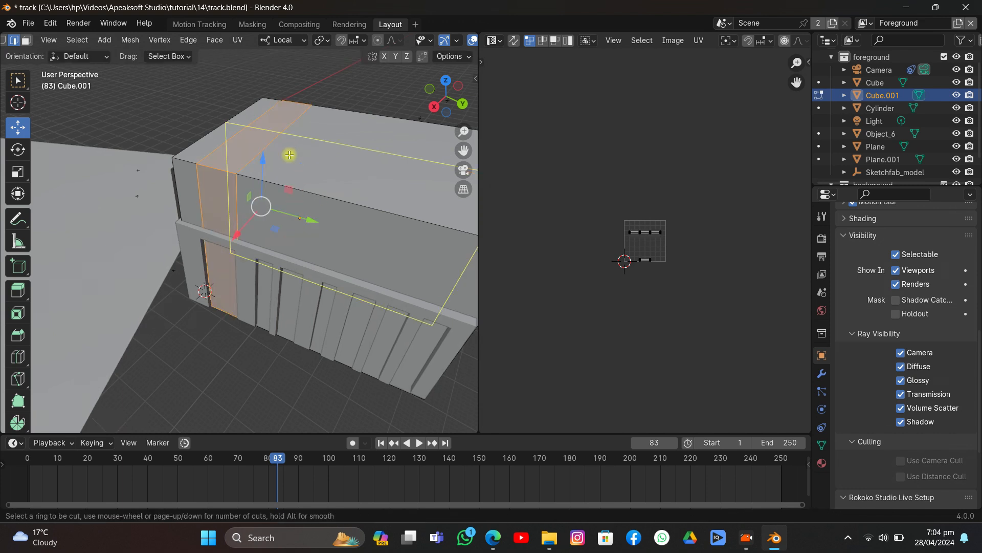
{"action": "left_click", "coordinate": [289, 154]}
{"action": "left_click", "coordinate": [183, 189]}
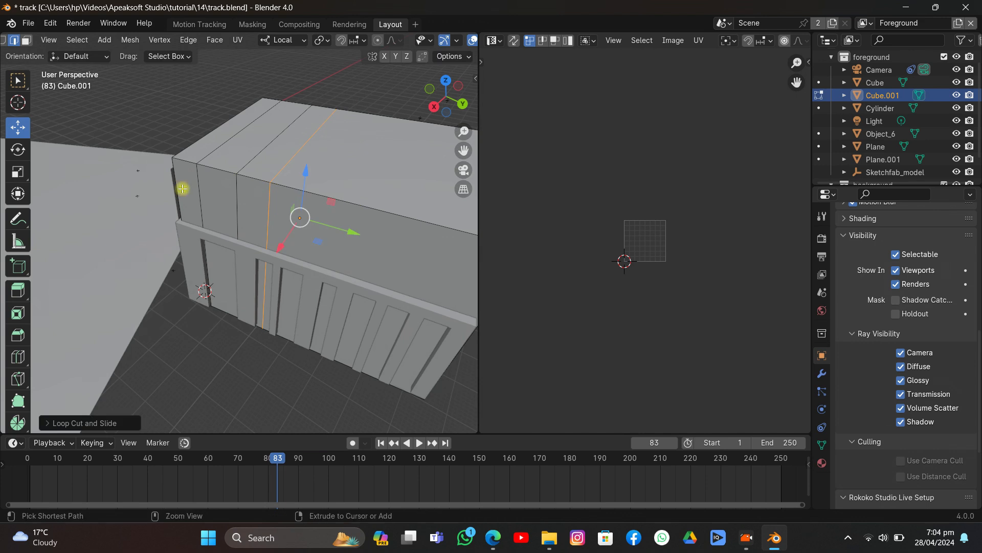
{"action": "key", "text": "ctrl+r"}
{"action": "key", "text": "Escape"}
{"action": "key", "text": "ctrl+b"}
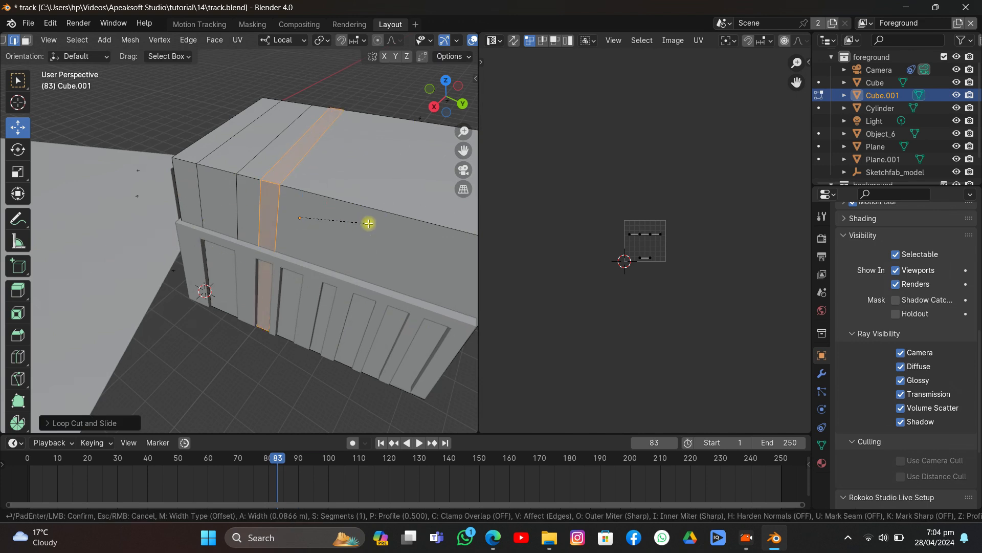
{"action": "left_click", "coordinate": [368, 223]}
Slide a new vertical loop cut behind the third pillar opening and bevel it to span the gap between the pillars
{"action": "key", "text": "ctrl+r"}
{"action": "left_click", "coordinate": [345, 169]}
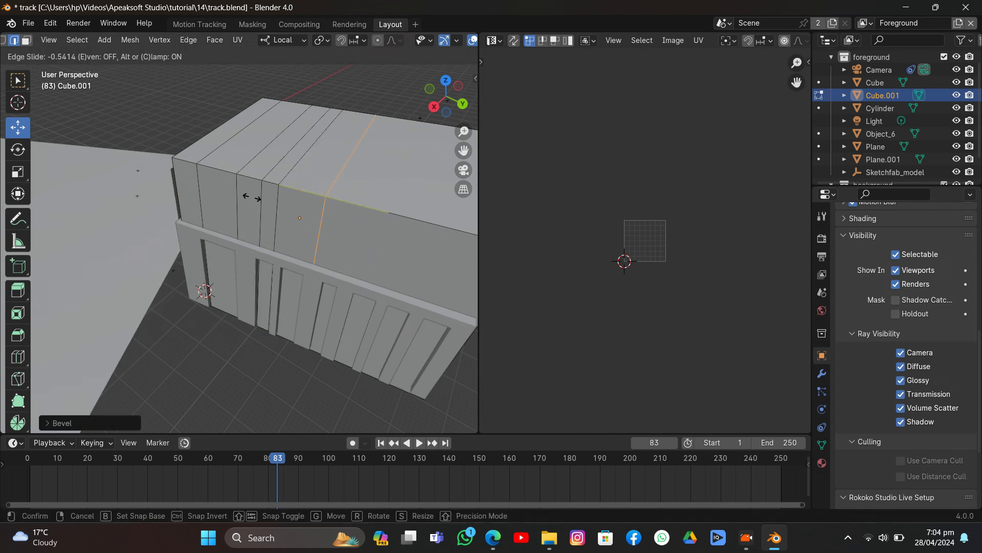
{"action": "left_click", "coordinate": [245, 198]}
{"action": "key", "text": "ctrl+b"}
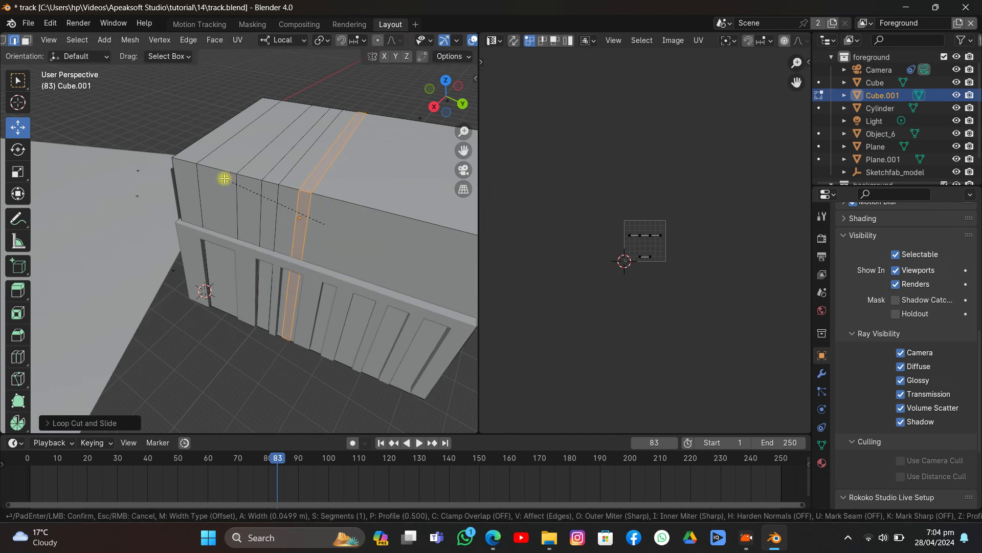
{"action": "left_click", "coordinate": [223, 176]}
Place a vertical loop cut behind the fourth pillar opening and bevel it to fit the opening
{"action": "key", "text": "g"}
{"action": "key", "text": "g"}
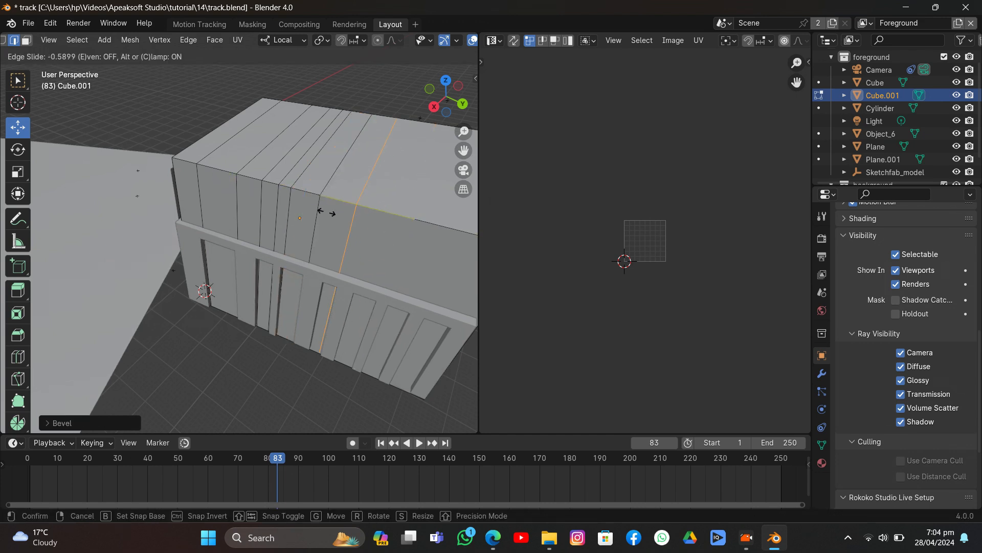
{"action": "left_click", "coordinate": [321, 208]}
{"action": "key", "text": "ctrl+b"}
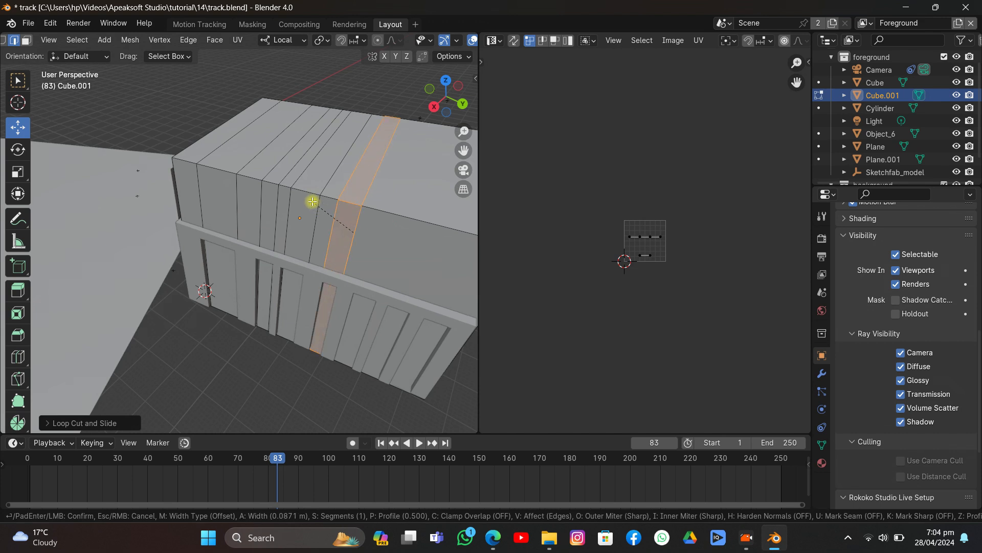
{"action": "left_click", "coordinate": [314, 202]}
Cut a vertical loop behind the fifth pillar opening and widen it with a bevel to the opening's edges
{"action": "key", "text": "g"}
{"action": "key", "text": "g"}
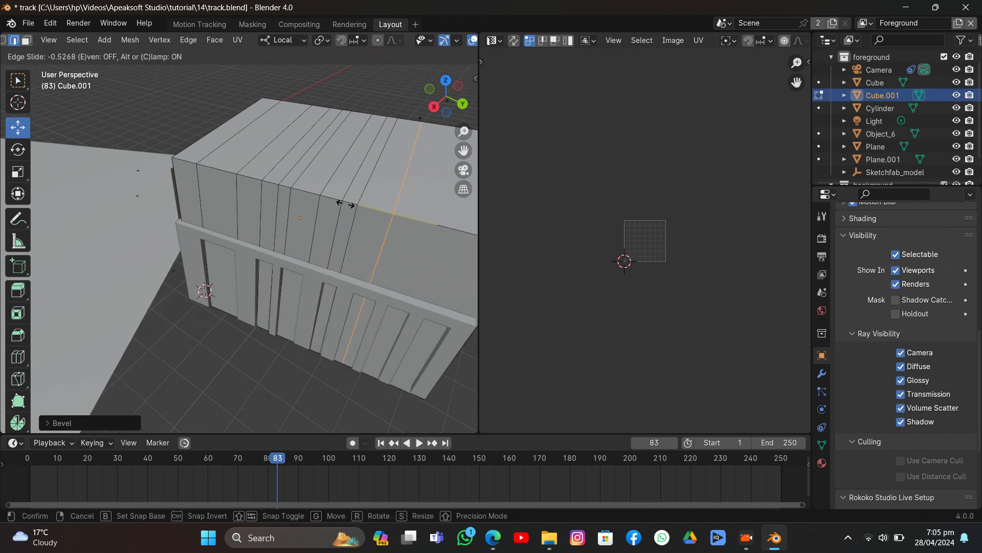
{"action": "left_click", "coordinate": [345, 205]}
{"action": "key", "text": "ctrl+b"}
{"action": "left_click", "coordinate": [336, 195]}
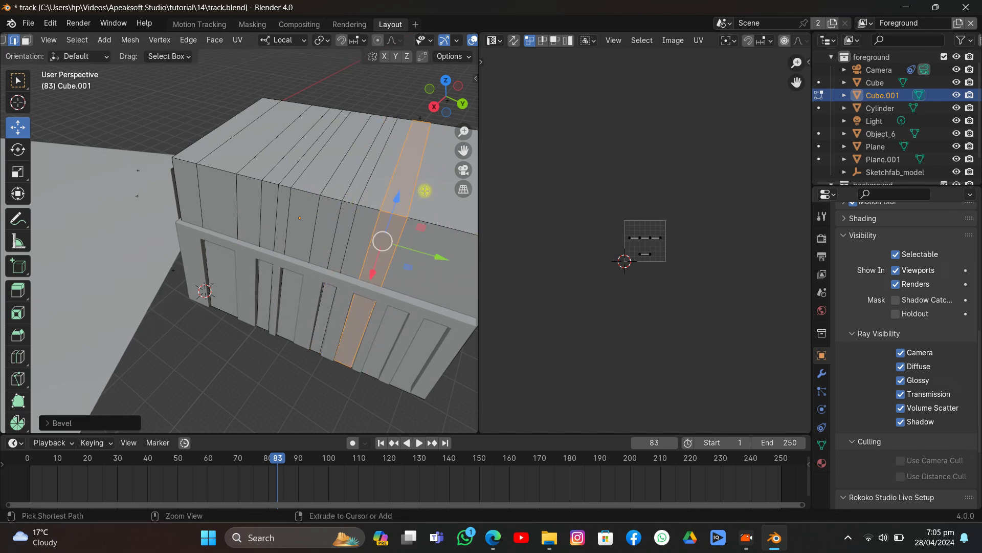
Add a vertical loop cut behind the sixth pillar opening and bevel it to match the gap
{"action": "key", "text": "ctrl+r"}
{"action": "left_click", "coordinate": [423, 215]}
{"action": "left_click", "coordinate": [392, 219]}
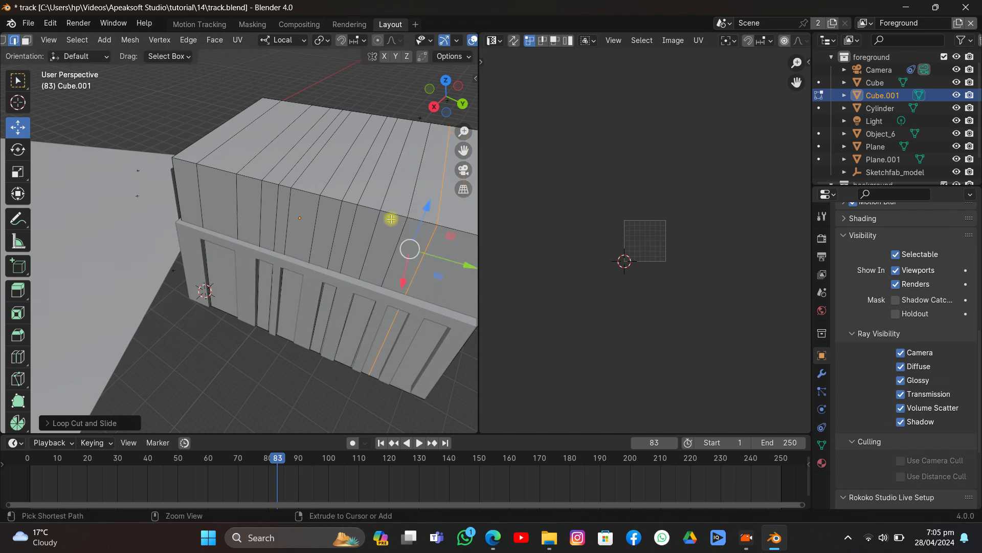
{"action": "key", "text": "ctrl+b"}
{"action": "left_click", "coordinate": [385, 213]}
Add a vertical loop cut behind the last pillar opening and bevel it to the opening's full width
{"action": "key", "text": "g"}
{"action": "key", "text": "g"}
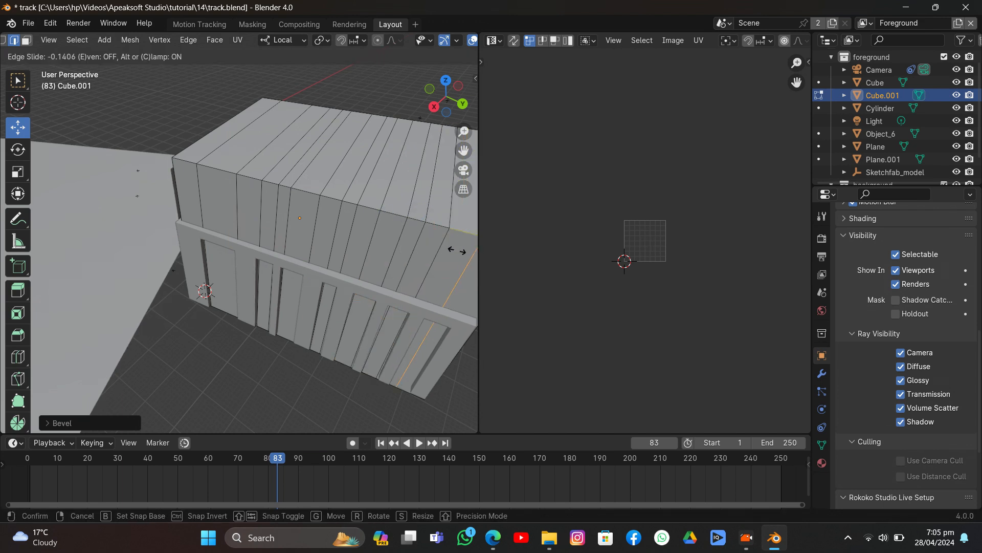
{"action": "left_click", "coordinate": [457, 251]}
{"action": "key", "text": "ctrl+b"}
{"action": "right_click", "coordinate": [451, 283]}
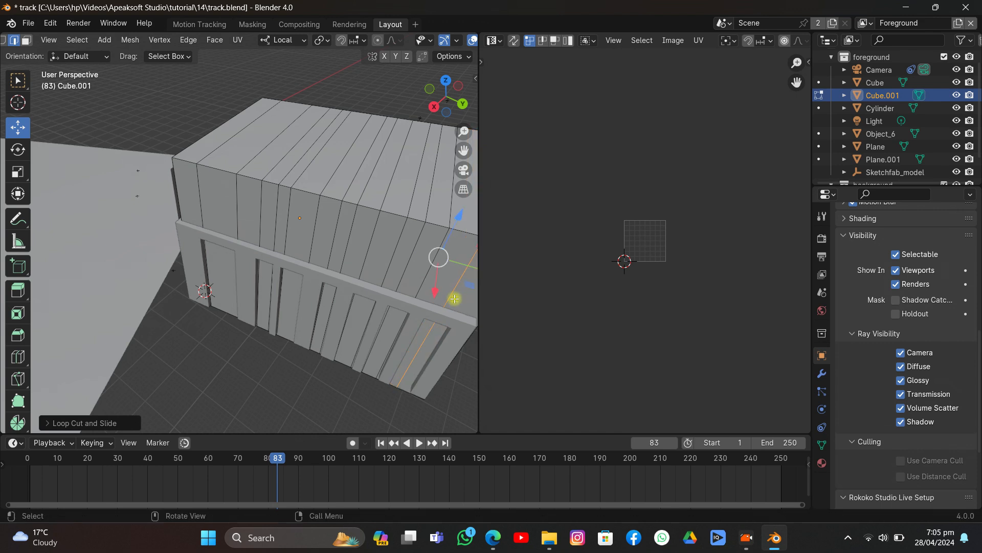
{"action": "key", "text": "ctrl+b"}
{"action": "left_click", "coordinate": [456, 310]}
Add a horizontal loop cut around the block, level with the ledge above the pillars
{"action": "key", "text": "ctrl+r"}
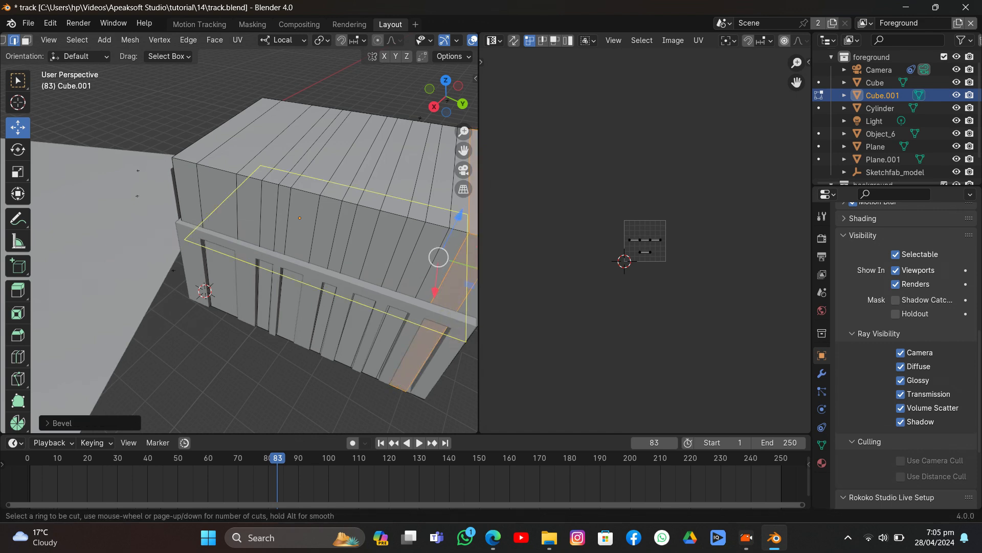
{"action": "left_click", "coordinate": [461, 345]}
{"action": "left_click", "coordinate": [467, 336]}
In face mode, select the seven block faces behind the pillar openings and extrude them inward to form recesses
{"action": "left_click", "coordinate": [27, 41]}
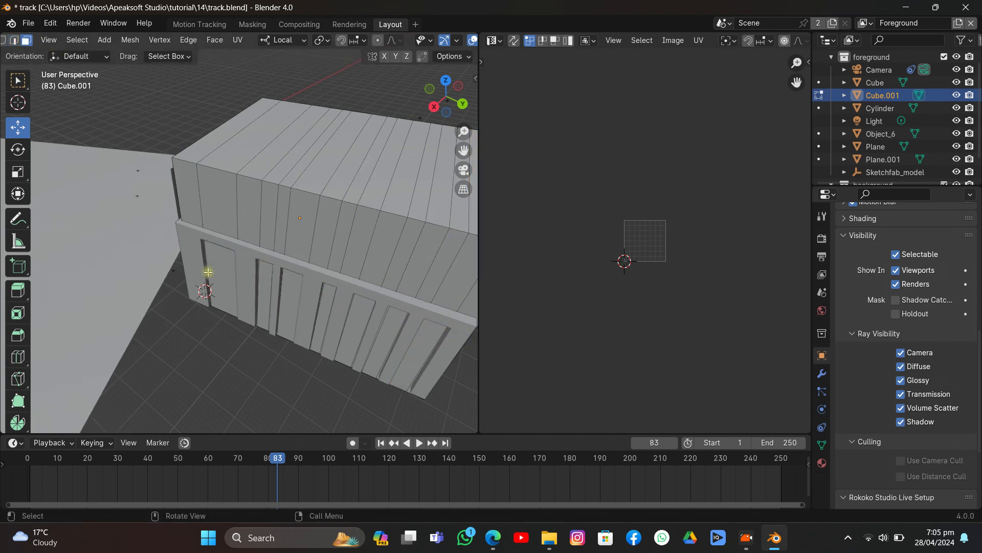
{"action": "left_click", "coordinate": [221, 275]}
{"action": "left_click", "coordinate": [258, 277], "text": "shift"}
{"action": "key", "text": "ctrl+z"}
{"action": "left_click", "coordinate": [265, 280], "text": "shift"}
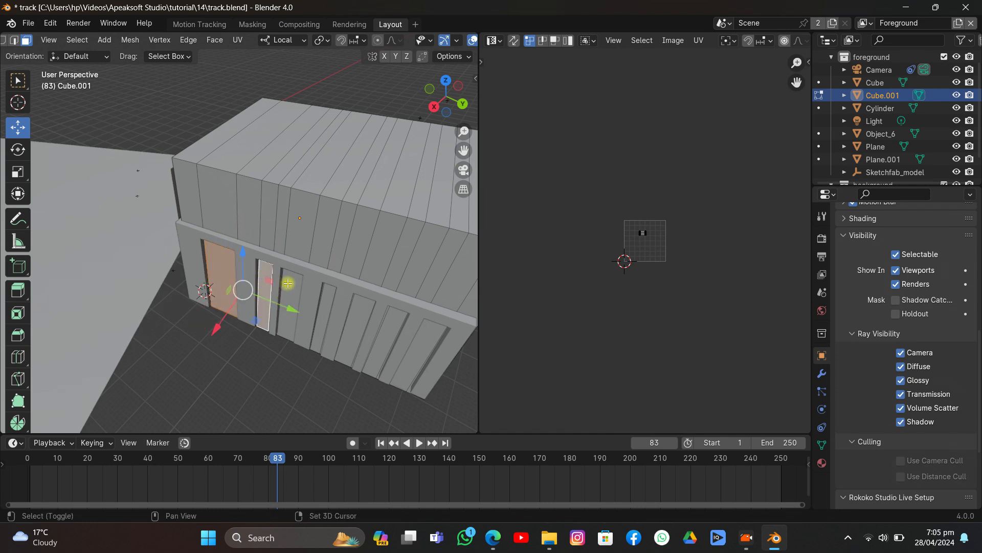
{"action": "left_click", "coordinate": [288, 283], "text": "shift"}
{"action": "left_click", "coordinate": [320, 304], "text": "shift"}
{"action": "left_click", "coordinate": [353, 314], "text": "shift"}
{"action": "left_click", "coordinate": [389, 332], "text": "shift"}
{"action": "left_click", "coordinate": [419, 349], "text": "shift"}
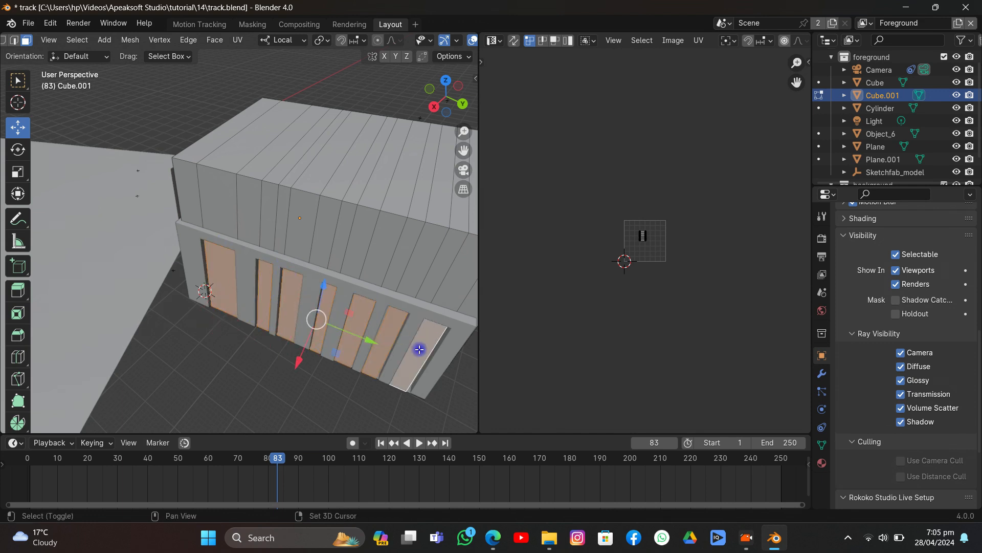
{"action": "key", "text": "e"}
{"action": "left_click", "coordinate": [382, 340]}
Examine the recessed openings and the underside of the block from a low viewpoint
{"action": "key", "text": "Tab"}
{"action": "middle_click_drag", "start_coordinate": [357, 336], "coordinate": [343, 169]}
{"action": "key", "text": "Tab"}
{"action": "left_click_drag", "start_coordinate": [391, 223], "coordinate": [393, 226]}
{"action": "middle_click_drag", "start_coordinate": [239, 166], "coordinate": [274, 97]}
{"action": "left_click", "coordinate": [246, 166]}
{"action": "left_click", "coordinate": [281, 163], "text": "shift"}
{"action": "key", "text": "ctrl+z"}
{"action": "scroll", "coordinate": [263, 172], "scroll_direction": "up", "scroll_amount": 1}
Leave Edit Mode and save the project file
{"action": "key", "text": "Tab"}
{"action": "key", "text": "ctrl+s"}
{"action": "scroll", "coordinate": [262, 159], "scroll_direction": "down", "scroll_amount": 5}
{"action": "scroll", "coordinate": [268, 100], "scroll_direction": "up", "scroll_amount": 4}
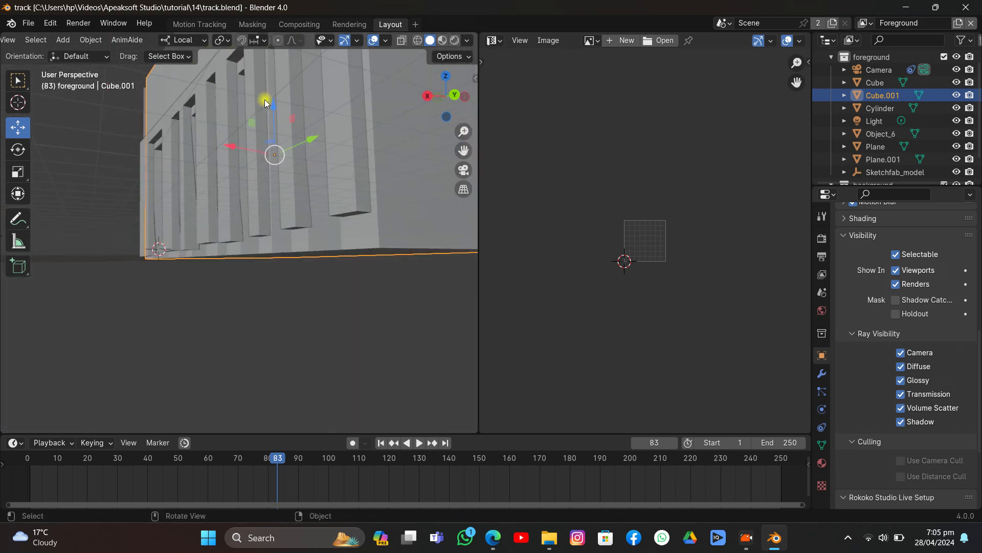
{"action": "scroll", "coordinate": [23, 37], "scroll_direction": "up", "scroll_amount": 3}
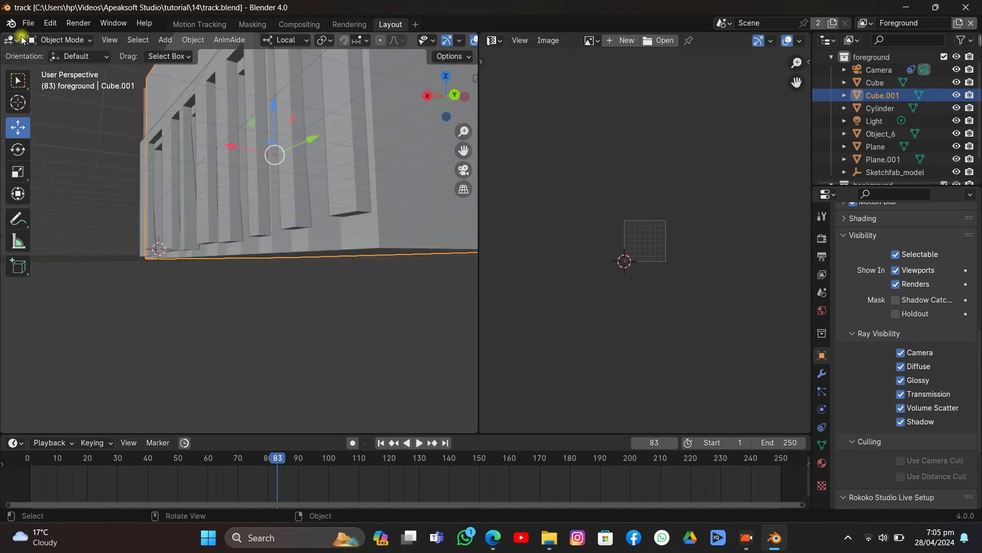
Enter Edit Mode, circle-select all faces on the block's underside and try to move them vertically
{"action": "left_click", "coordinate": [49, 41]}
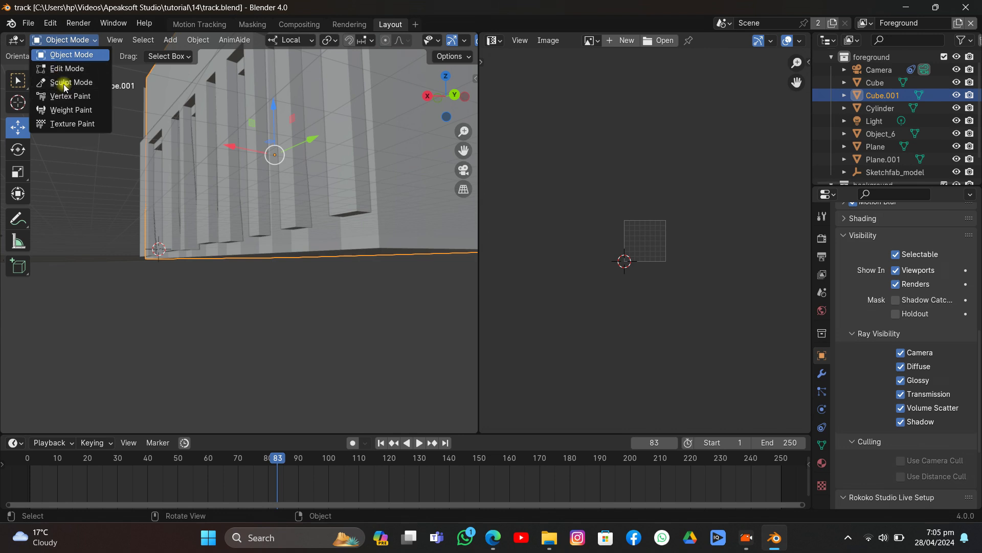
{"action": "left_click", "coordinate": [67, 69]}
{"action": "middle_click_drag", "start_coordinate": [192, 169], "coordinate": [233, 192]}
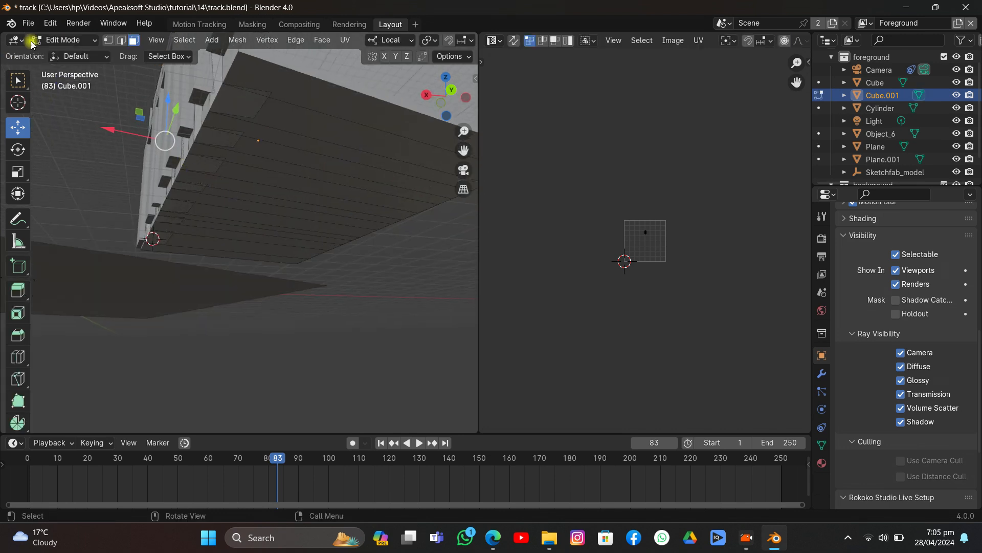
{"action": "left_click", "coordinate": [299, 171]}
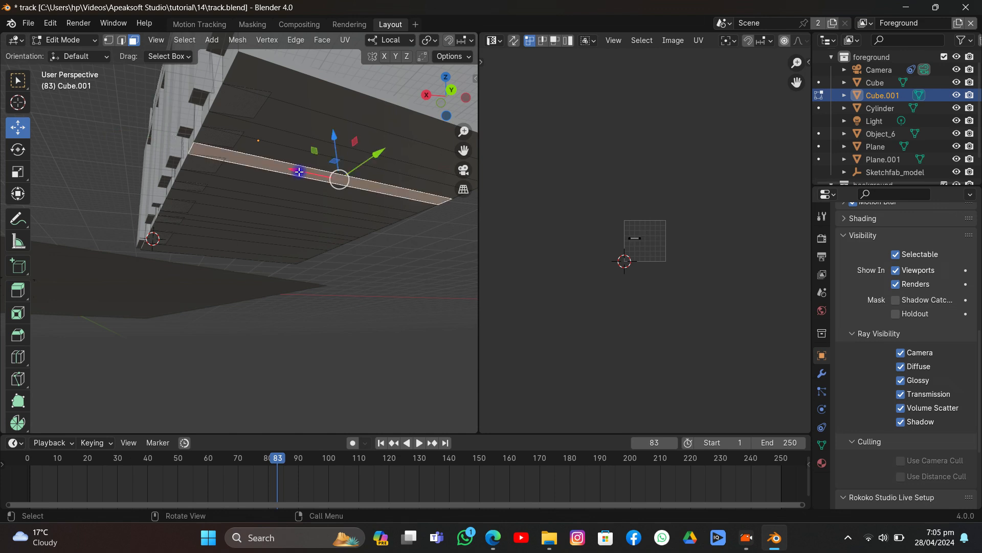
{"action": "key", "text": "c"}
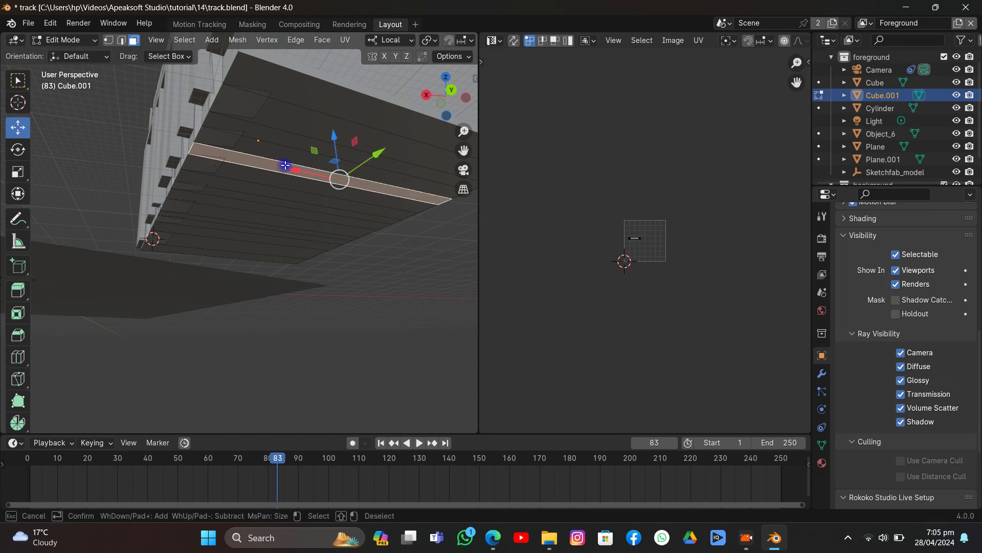
{"action": "left_click_drag", "start_coordinate": [285, 165], "coordinate": [284, 100]}
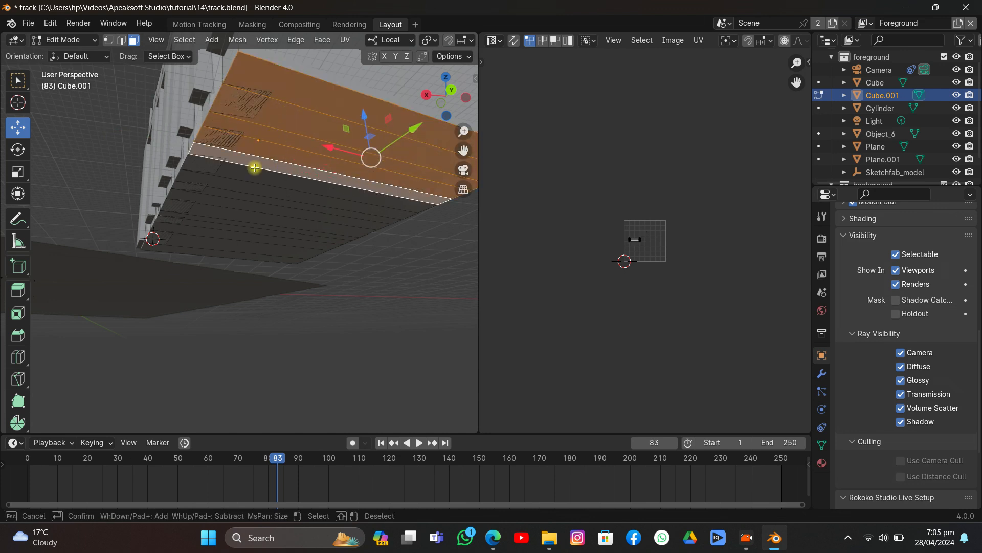
{"action": "mouse_move", "coordinate": [254, 167]}
{"action": "left_mouse_down"}
{"action": "mouse_move", "coordinate": [188, 246]}
{"action": "mouse_move", "coordinate": [170, 215]}
{"action": "mouse_move", "coordinate": [255, 101]}
{"action": "left_mouse_up"}
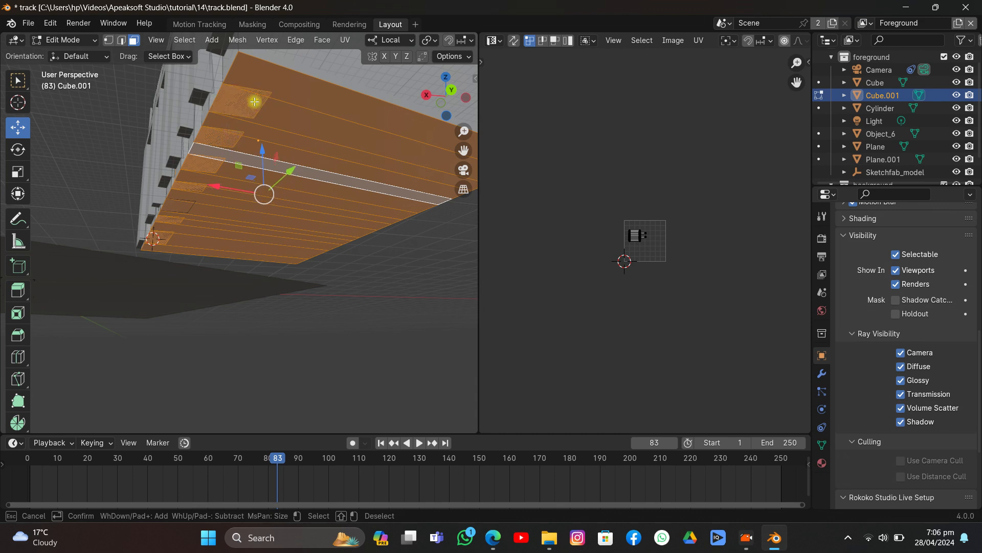
{"action": "key", "text": "Escape"}
{"action": "mouse_move", "coordinate": [262, 154]}
{"action": "left_mouse_down"}
{"action": "mouse_move", "coordinate": [278, 154]}
{"action": "mouse_move", "coordinate": [274, 142]}
{"action": "left_mouse_up"}
{"action": "right_click", "coordinate": [274, 141]}
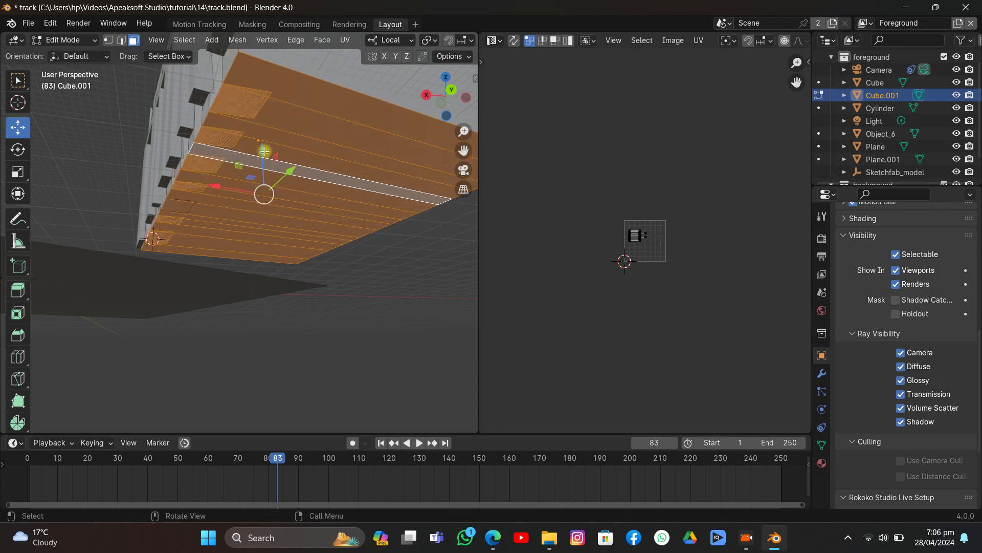
Return the block to Object Mode and save track.blend again
{"action": "middle_click_drag", "start_coordinate": [265, 151], "coordinate": [293, 179]}
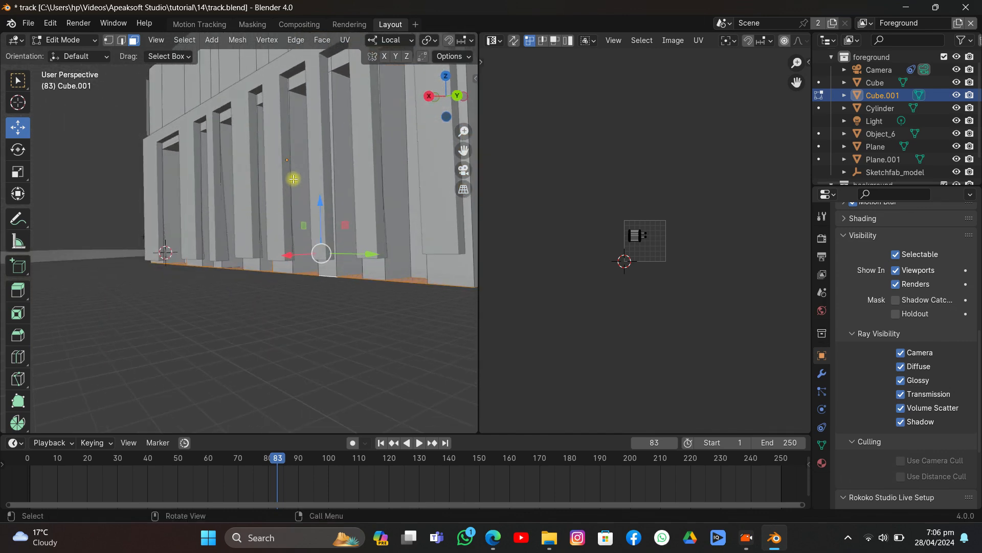
{"action": "middle_click_drag", "start_coordinate": [203, 145], "coordinate": [226, 154]}
{"action": "left_click", "coordinate": [50, 23]}
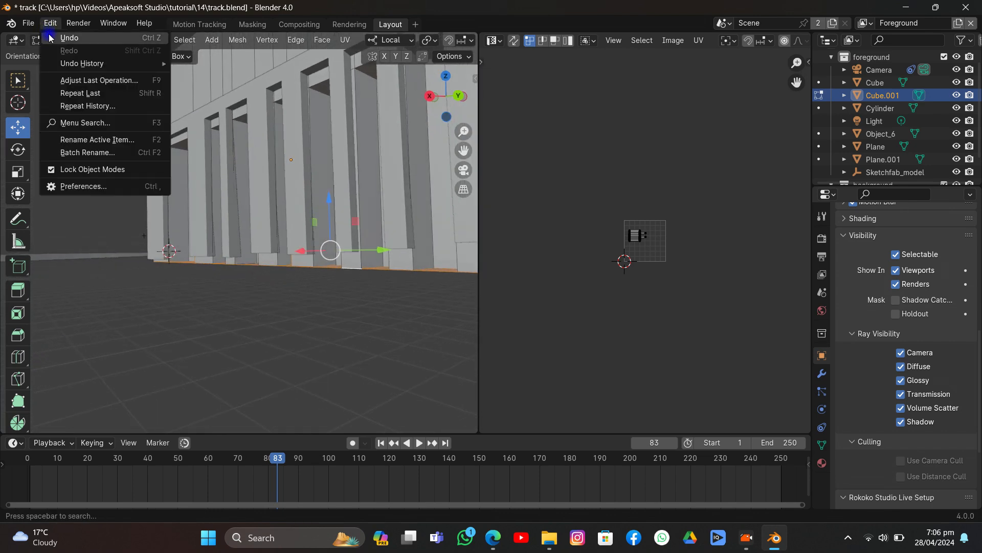
{"action": "left_click", "coordinate": [56, 40]}
{"action": "left_click", "coordinate": [40, 47]}
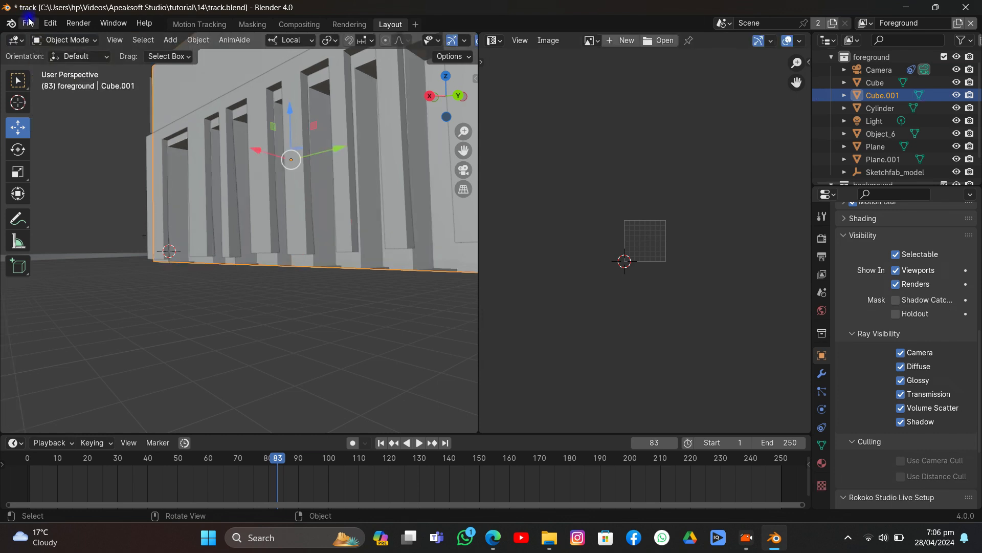
{"action": "left_click", "coordinate": [29, 23]}
{"action": "left_click", "coordinate": [44, 105]}
Add a lengthwise loop cut to the block and slide it across the end face to the middle of the doorway
{"action": "middle_click_drag", "start_coordinate": [182, 138], "coordinate": [303, 167]}
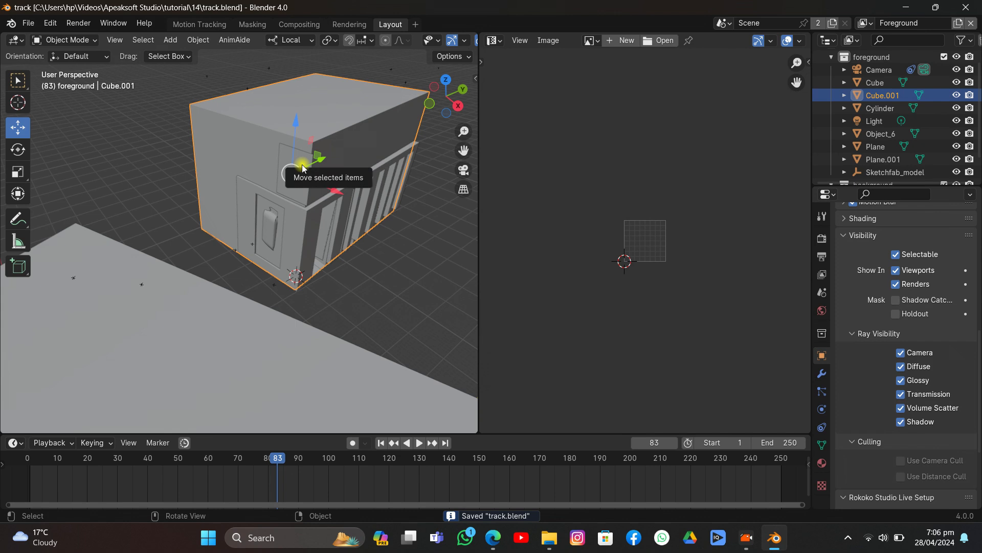
{"action": "key", "text": "Tab"}
{"action": "key", "text": "ctrl+r"}
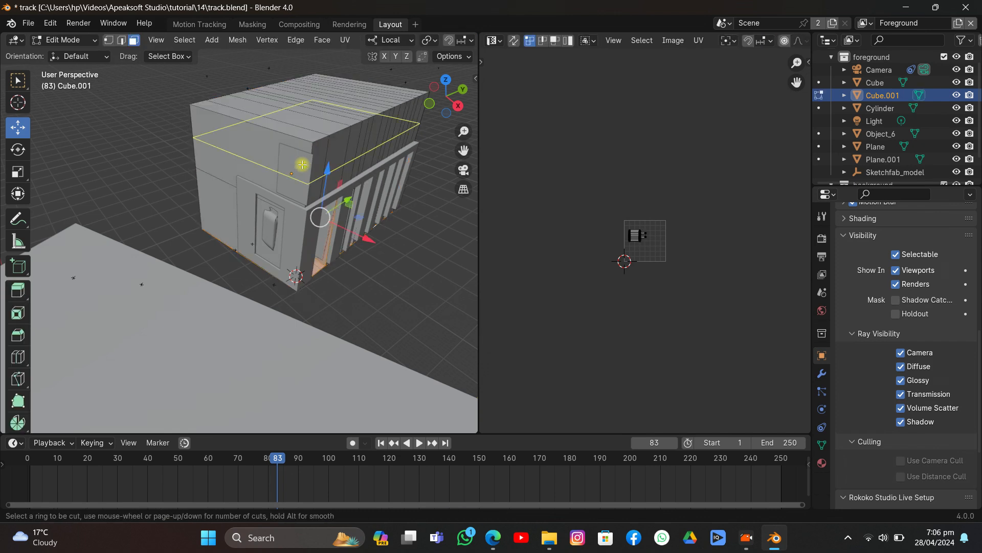
{"action": "left_click", "coordinate": [272, 127]}
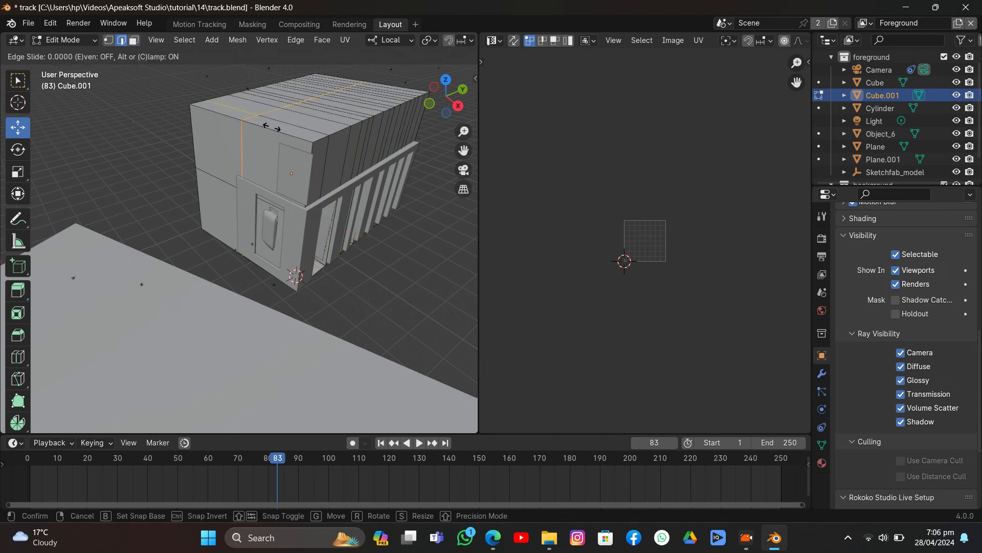
{"action": "left_click", "coordinate": [293, 166]}
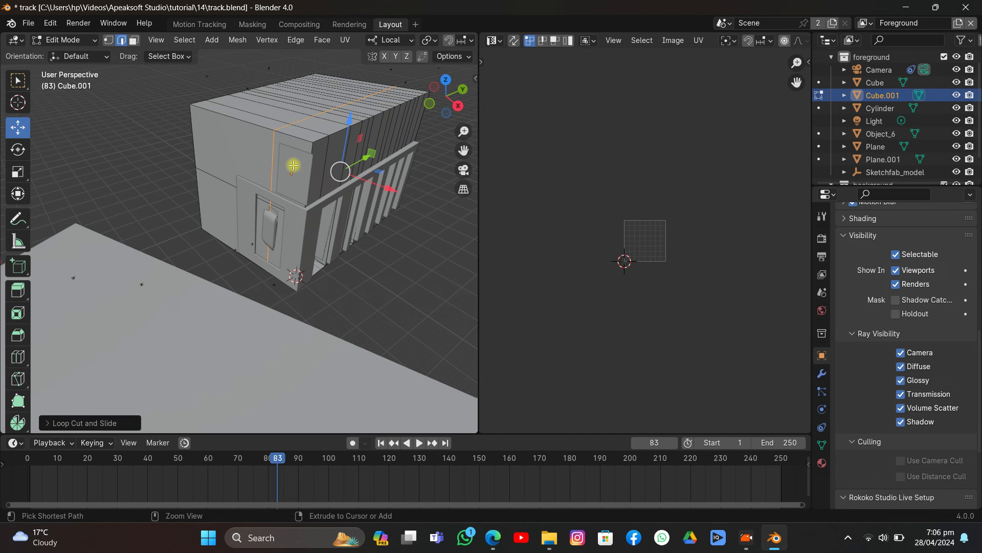
Bevel the lengthwise loop cut to the doorway's width and raise the edge across the top of the doorway slightly
{"action": "key", "text": "ctrl+b"}
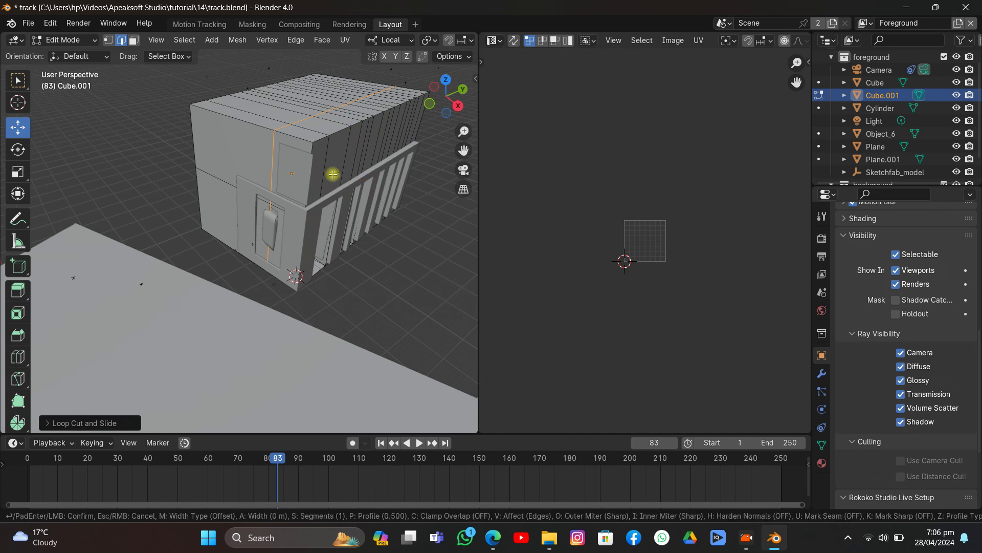
{"action": "left_click", "coordinate": [288, 211]}
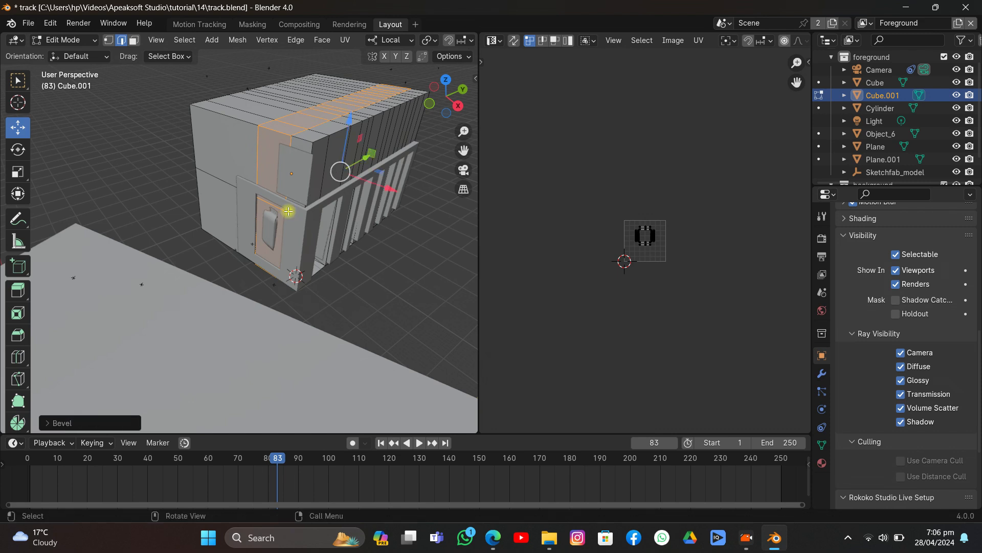
{"action": "left_click", "coordinate": [280, 207]}
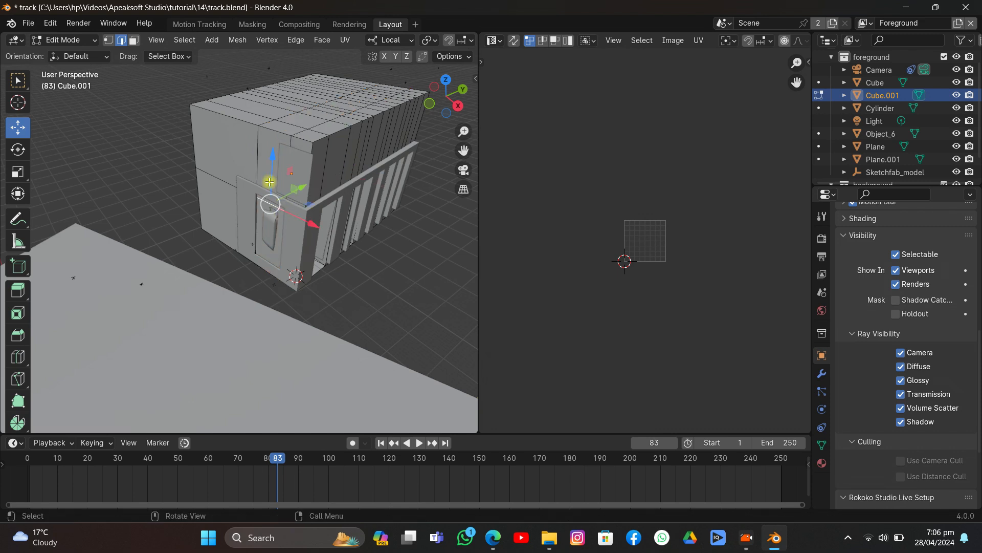
{"action": "left_click_drag", "start_coordinate": [271, 179], "coordinate": [281, 174]}
{"action": "left_click", "coordinate": [284, 173]}
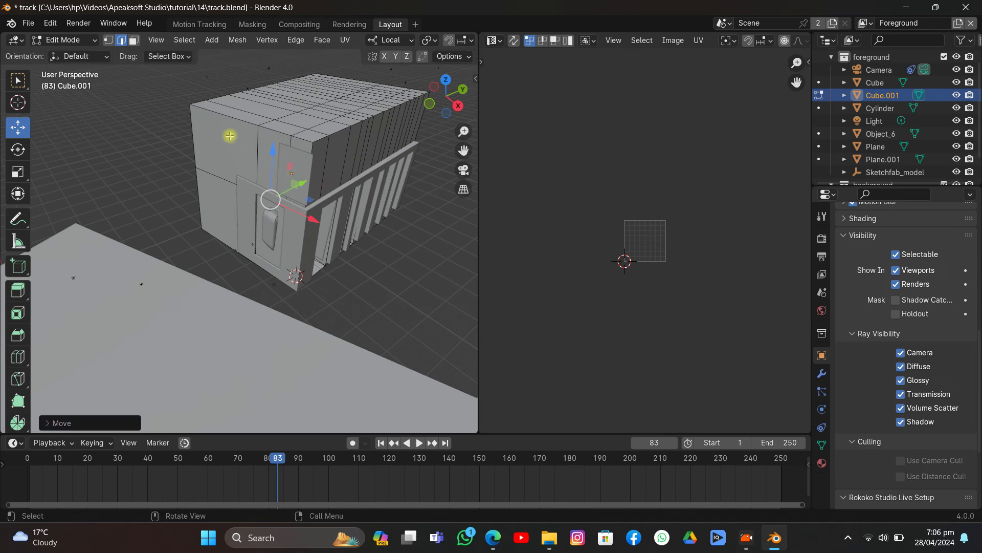
In face selection mode, select the block's face behind the biscuit packet and extrude it inward to form a recess
{"action": "left_click", "coordinate": [133, 40]}
{"action": "middle_click_drag", "start_coordinate": [285, 158], "coordinate": [306, 110]}
{"action": "scroll", "coordinate": [306, 109], "scroll_direction": "up", "scroll_amount": 5}
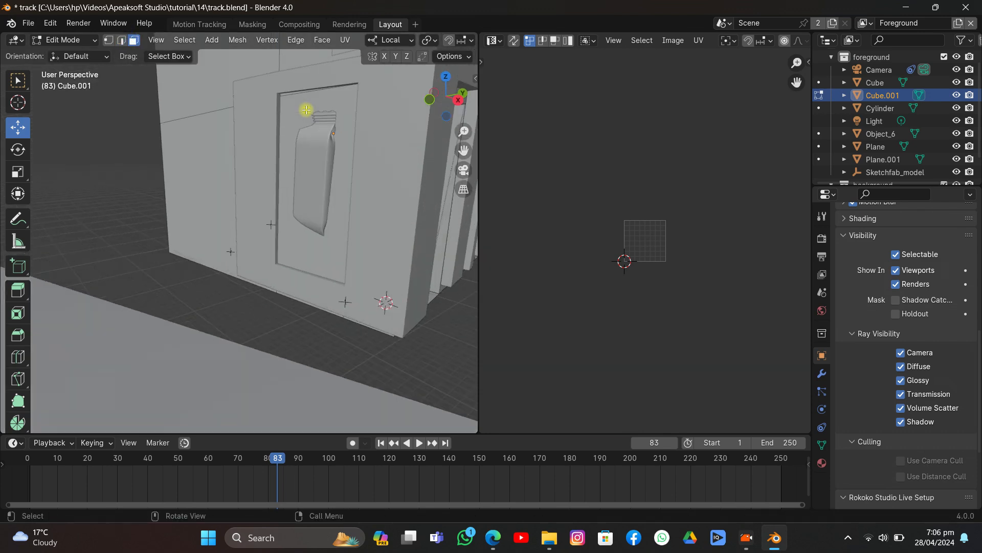
{"action": "left_click", "coordinate": [266, 89]}
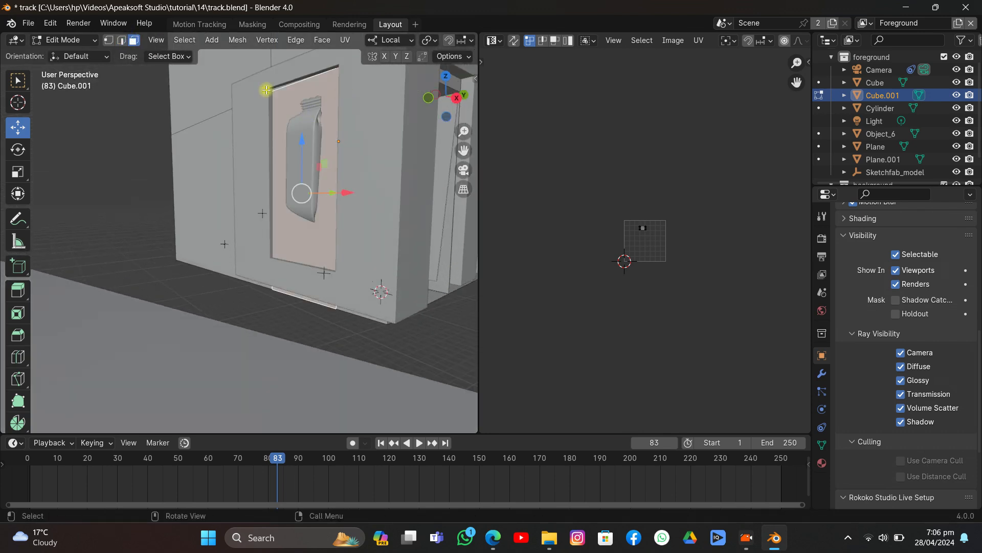
{"action": "left_click", "coordinate": [18, 291]}
{"action": "middle_click_drag", "start_coordinate": [234, 155], "coordinate": [225, 210]}
{"action": "left_click_drag", "start_coordinate": [254, 243], "coordinate": [312, 232]}
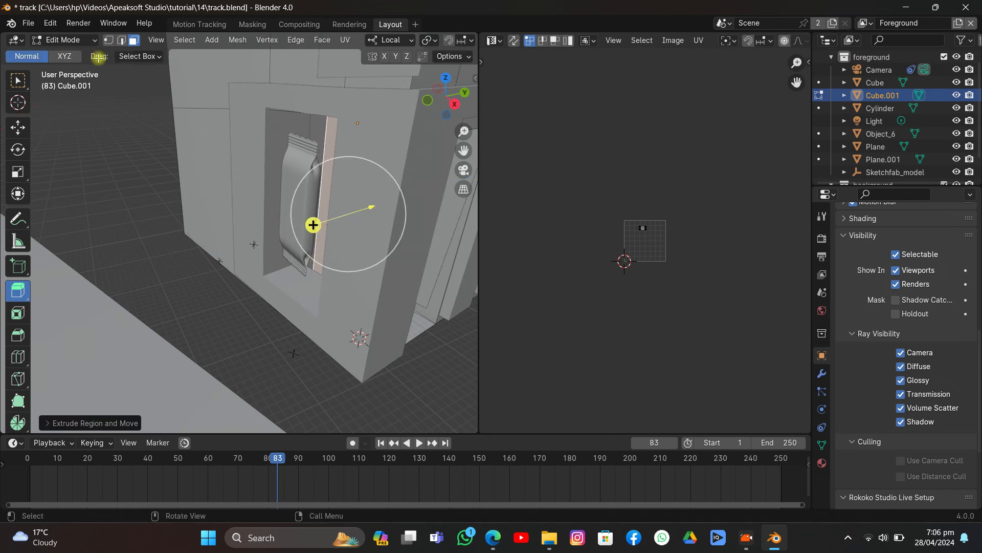
Return the block to Object Mode and save track.blend
{"action": "left_click", "coordinate": [69, 42]}
{"action": "left_click", "coordinate": [71, 54]}
{"action": "middle_click_drag", "start_coordinate": [405, 176], "coordinate": [16, 194]}
{"action": "left_click", "coordinate": [41, 41]}
{"action": "left_click", "coordinate": [47, 44]}
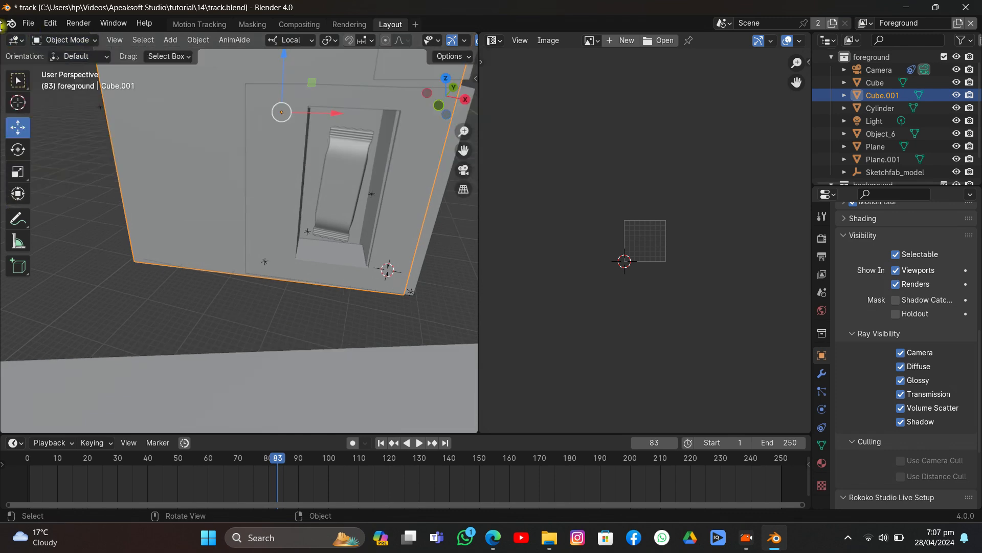
{"action": "left_click", "coordinate": [29, 27]}
{"action": "left_click", "coordinate": [47, 106]}
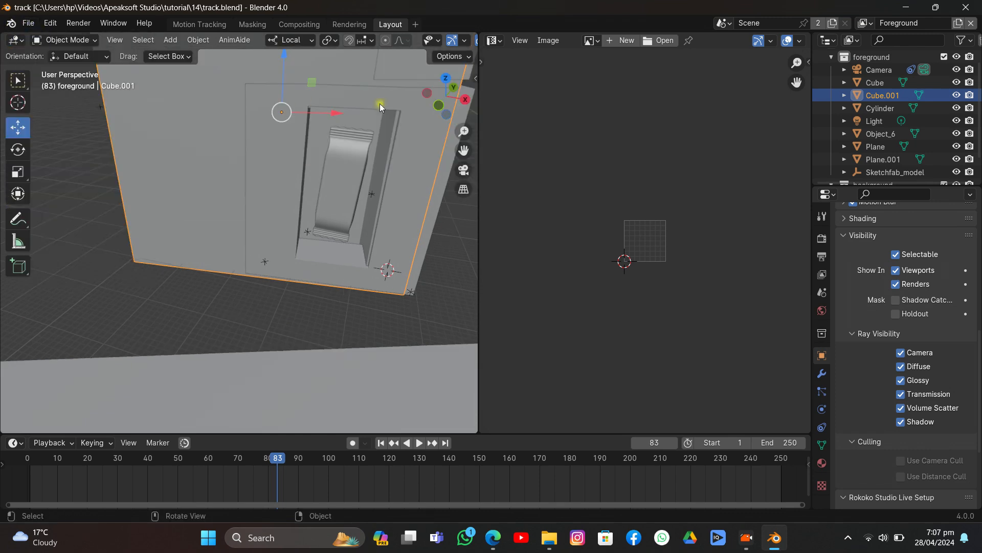
From the camera view, enter Edit Mode and move the recess's back face deeper into the block along local Y
{"action": "left_click", "coordinate": [462, 168]}
{"action": "scroll", "coordinate": [313, 190], "scroll_direction": "up", "scroll_amount": 3}
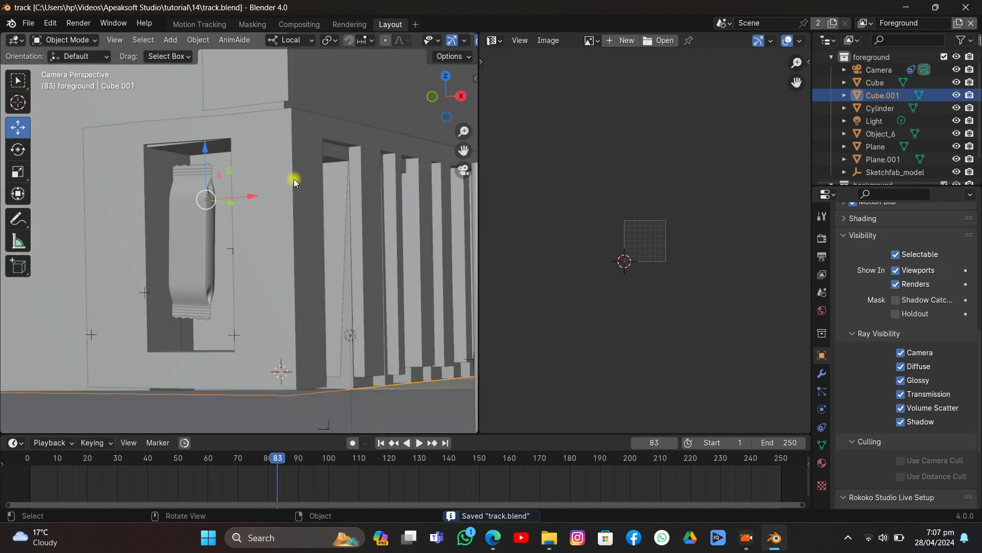
{"action": "key", "text": "Tab"}
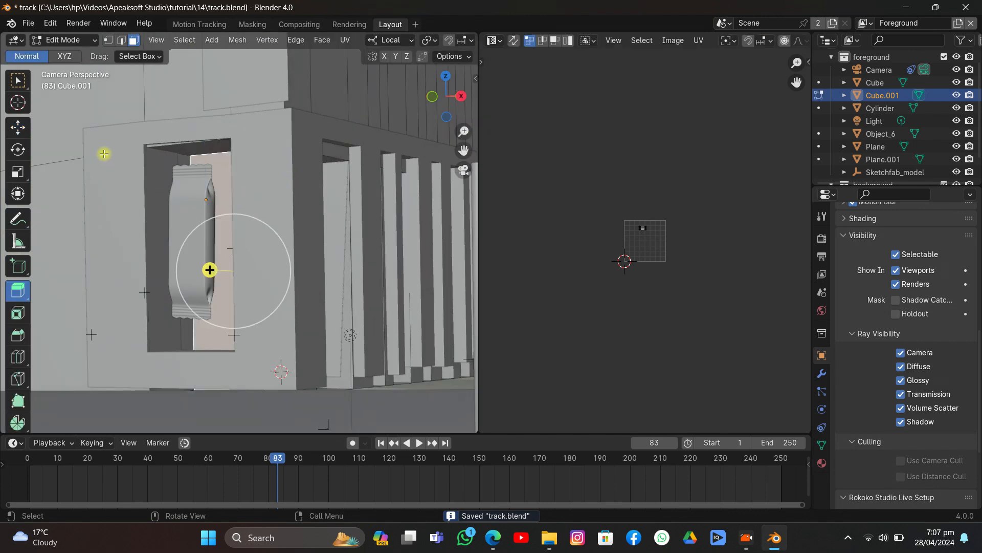
{"action": "left_click", "coordinate": [18, 126]}
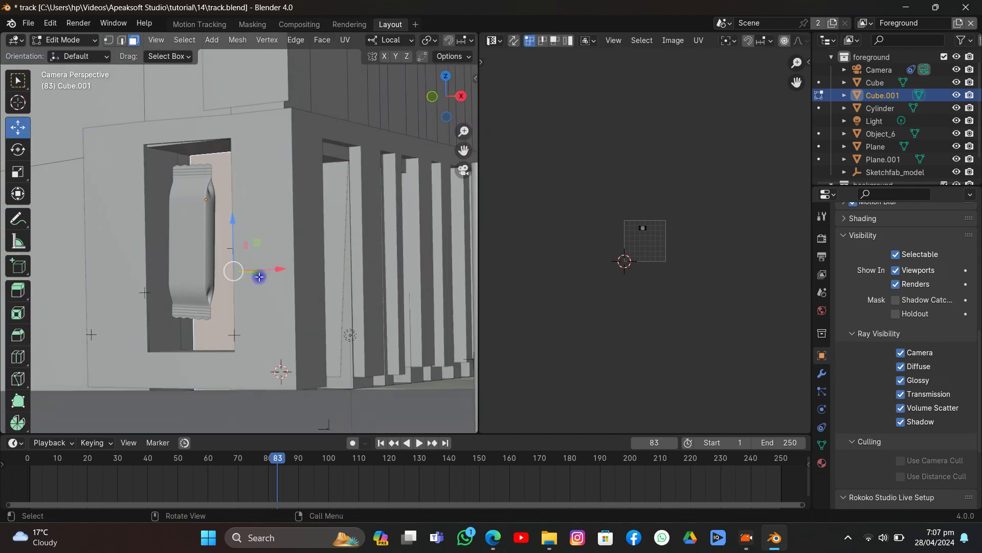
{"action": "left_click_drag", "start_coordinate": [260, 277], "coordinate": [278, 300]}
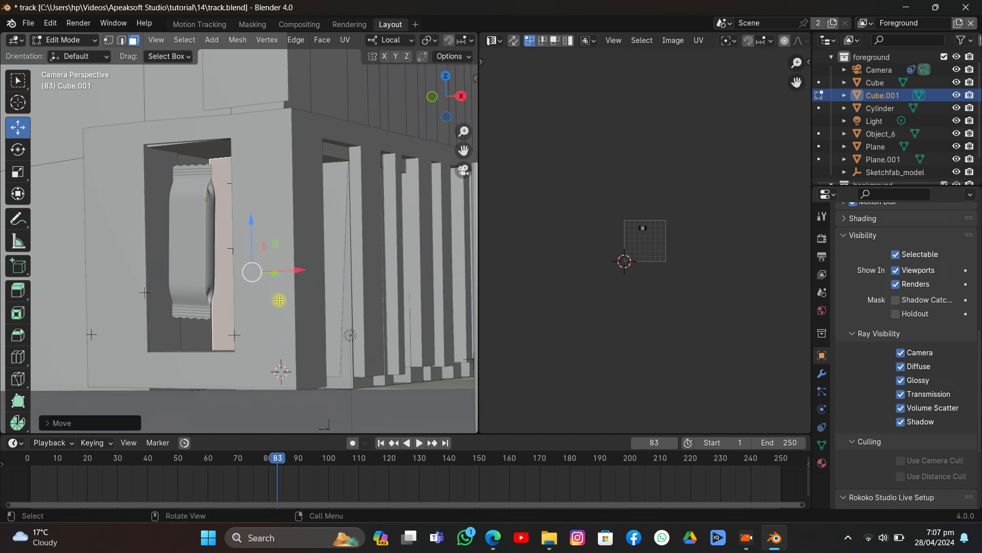
Save the deepened recess in the project file and leave Edit Mode
{"action": "left_click", "coordinate": [28, 23]}
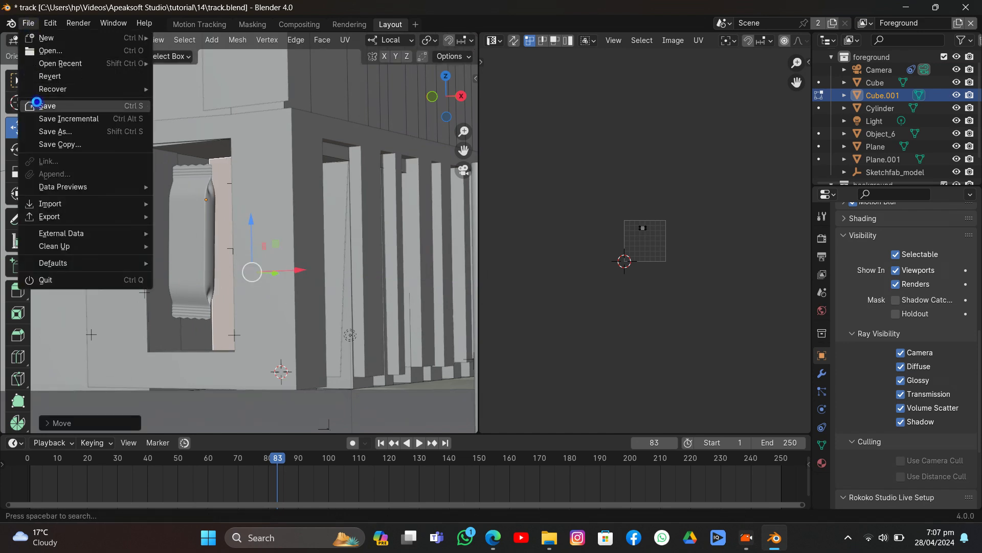
{"action": "left_click", "coordinate": [37, 106]}
{"action": "left_click", "coordinate": [51, 40]}
{"action": "left_click", "coordinate": [57, 54]}
Turn the block into a shadow catcher and save the project file
{"action": "scroll", "coordinate": [257, 183], "scroll_direction": "down", "scroll_amount": 3}
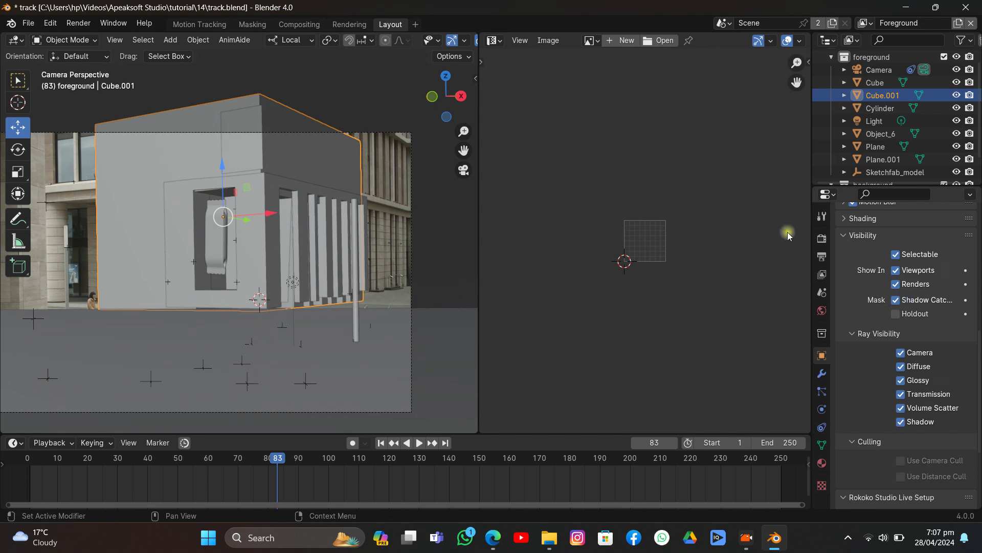
{"action": "scroll", "coordinate": [437, 38], "scroll_direction": "down", "scroll_amount": 5}
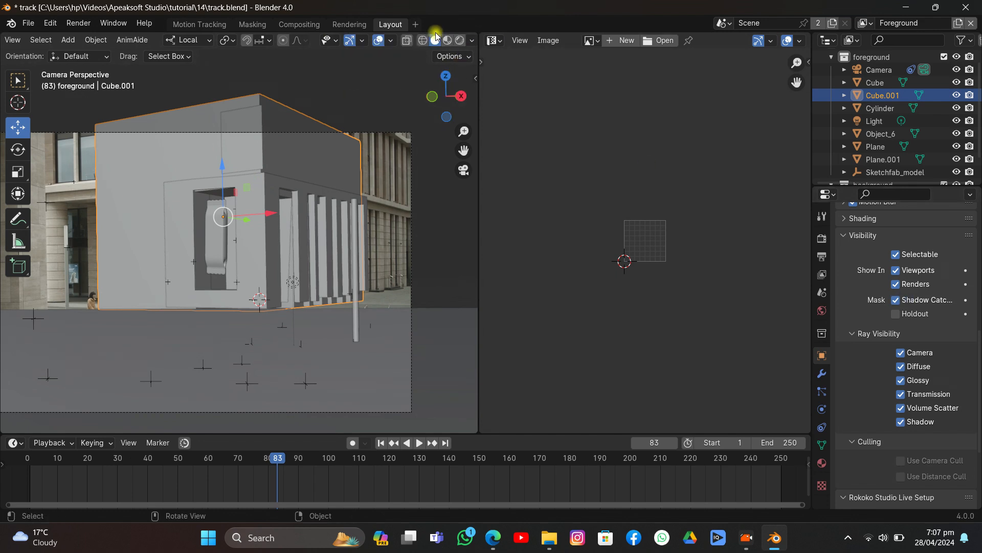
{"action": "left_click", "coordinate": [28, 23]}
{"action": "left_click", "coordinate": [51, 104]}
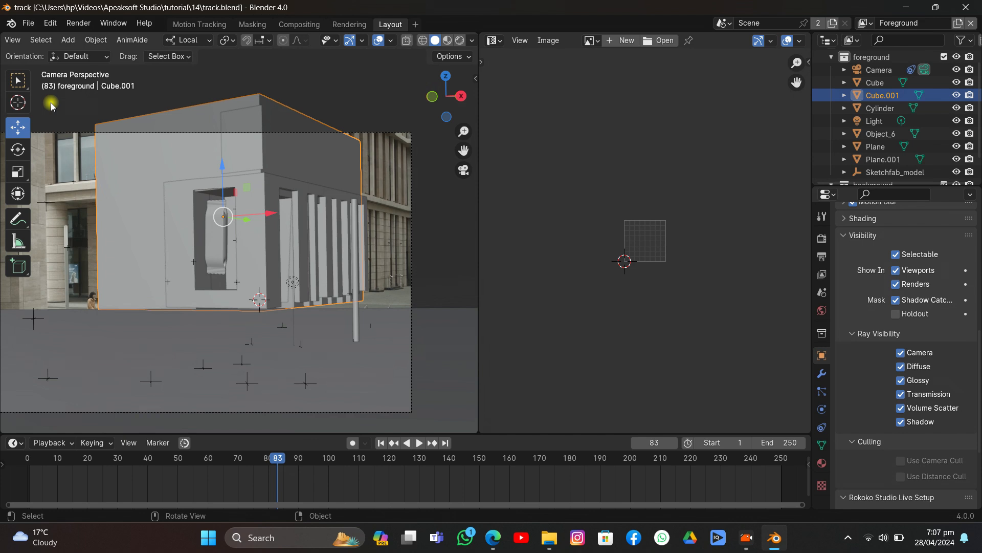
Show the viewport in rendered shading and assign an Environment Texture to the world background colour
{"action": "left_click", "coordinate": [449, 39]}
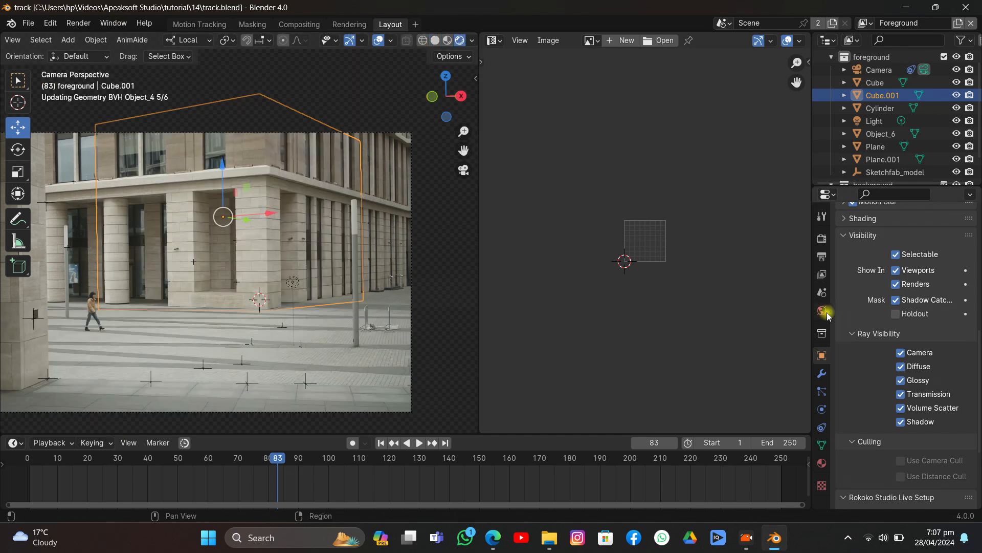
{"action": "left_click", "coordinate": [822, 310]}
{"action": "left_click", "coordinate": [907, 317]}
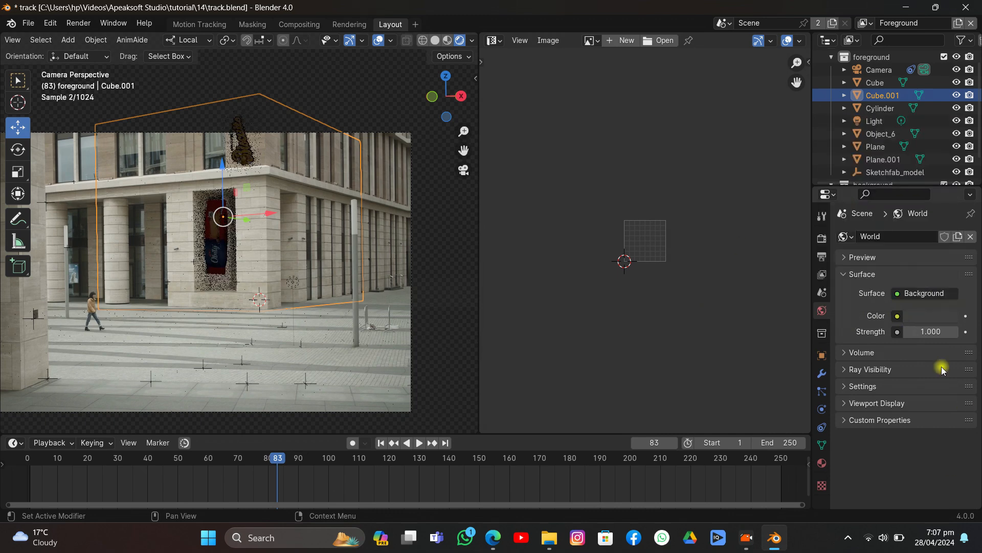
{"action": "left_click", "coordinate": [898, 316]}
{"action": "left_click", "coordinate": [660, 365]}
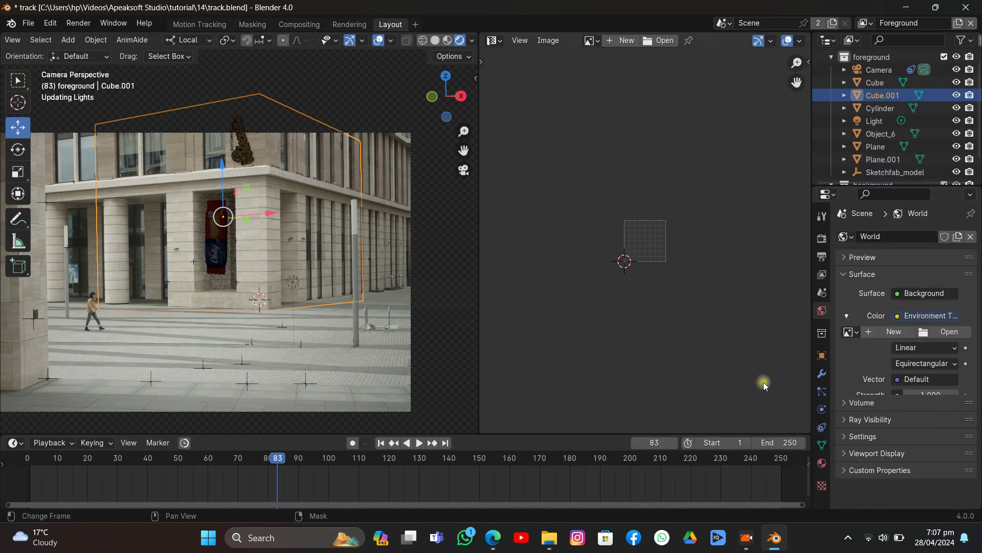
Load the castel_st_angelo image from E:\assets\a asset\hdri\loc00184-22-8k as the world's environment texture
{"action": "left_click", "coordinate": [944, 331]}
{"action": "left_click", "coordinate": [198, 368]}
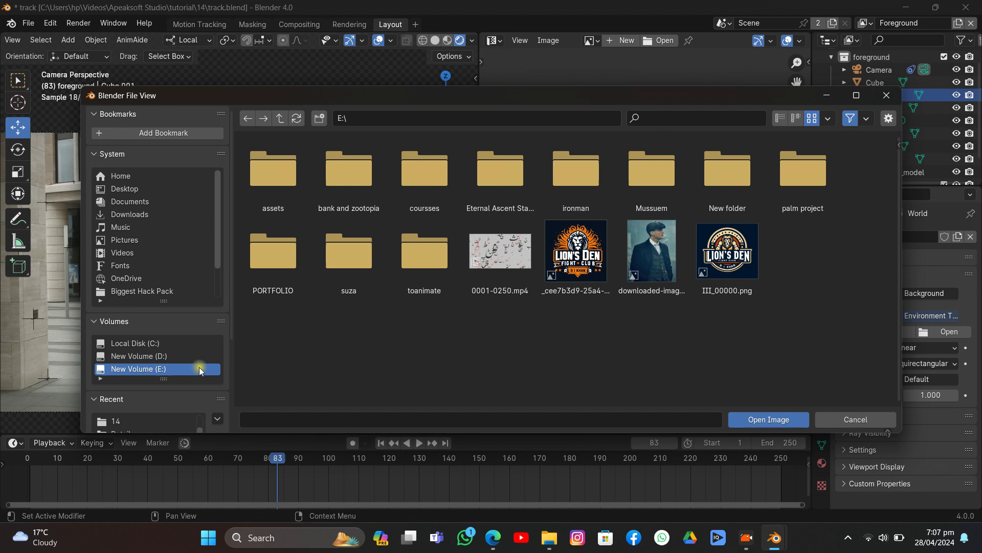
{"action": "double_click", "coordinate": [281, 193]}
{"action": "double_click", "coordinate": [279, 193]}
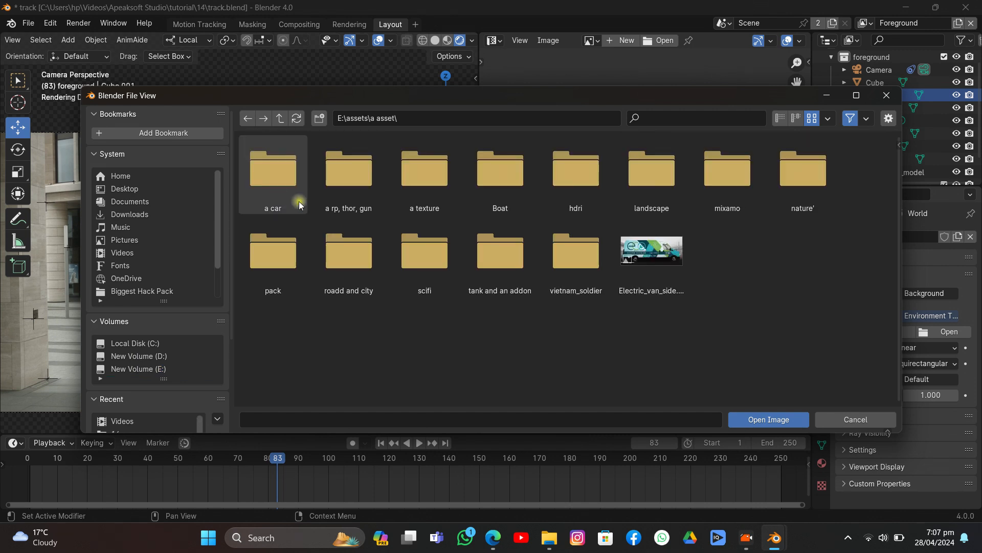
{"action": "double_click", "coordinate": [589, 194]}
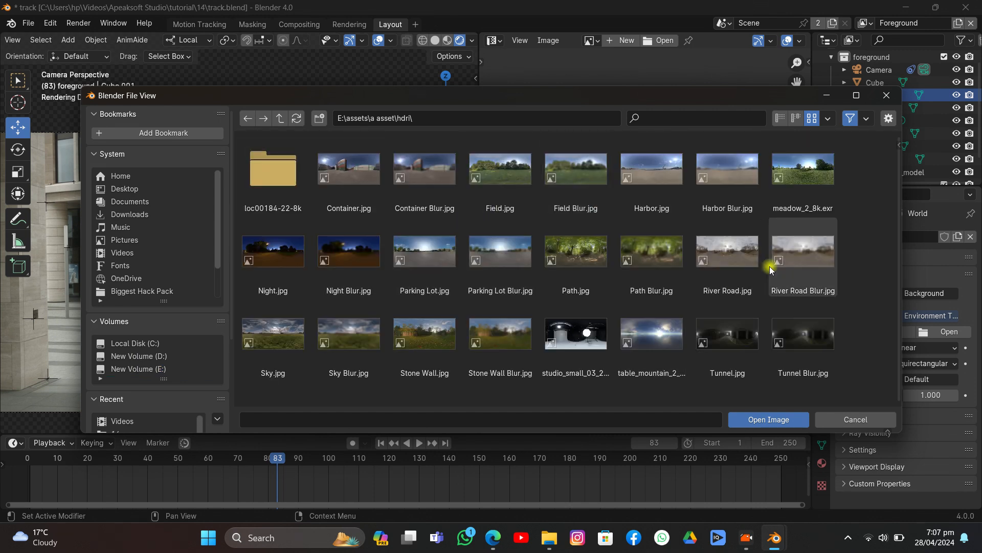
{"action": "double_click", "coordinate": [273, 163]}
{"action": "left_click", "coordinate": [274, 164]}
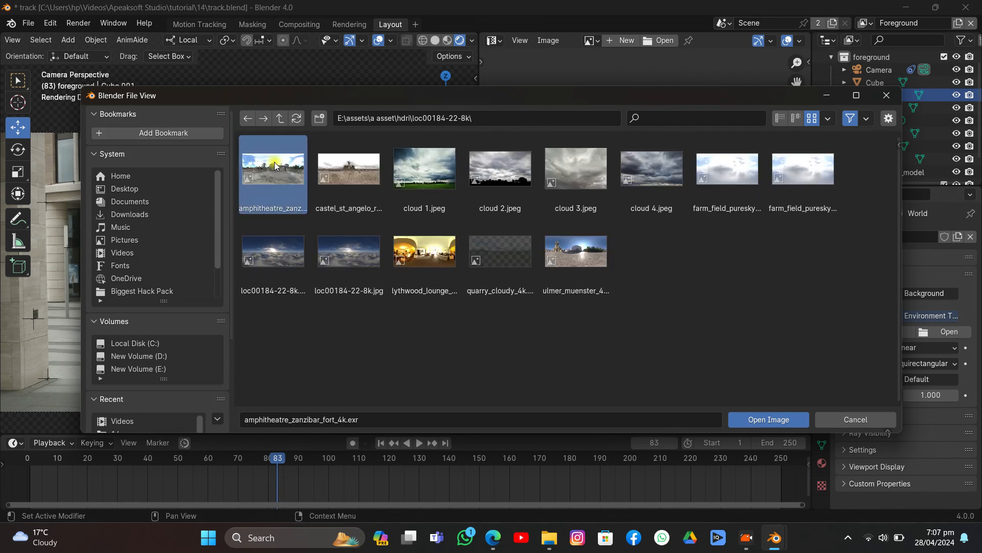
{"action": "left_click", "coordinate": [577, 254]}
{"action": "left_click", "coordinate": [424, 168]}
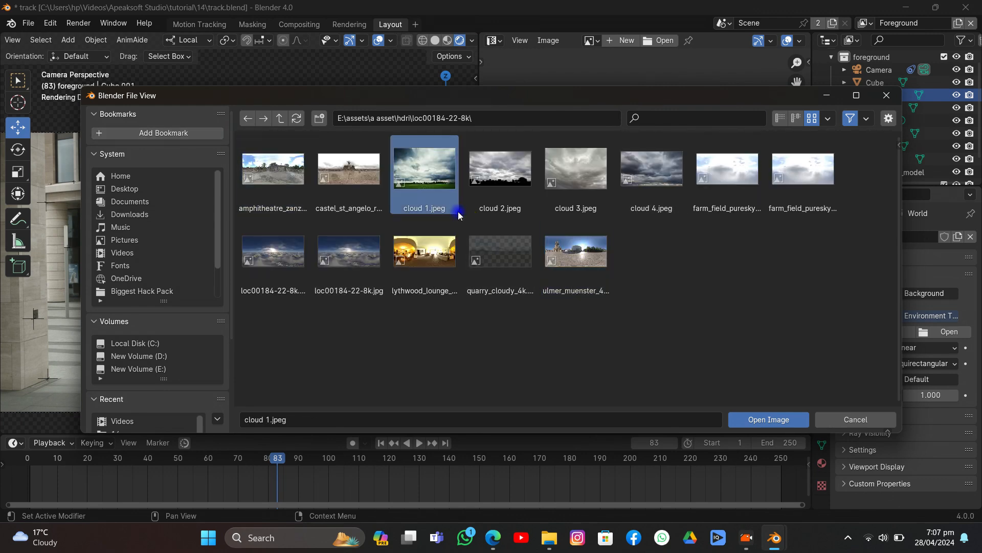
{"action": "double_click", "coordinate": [348, 171]}
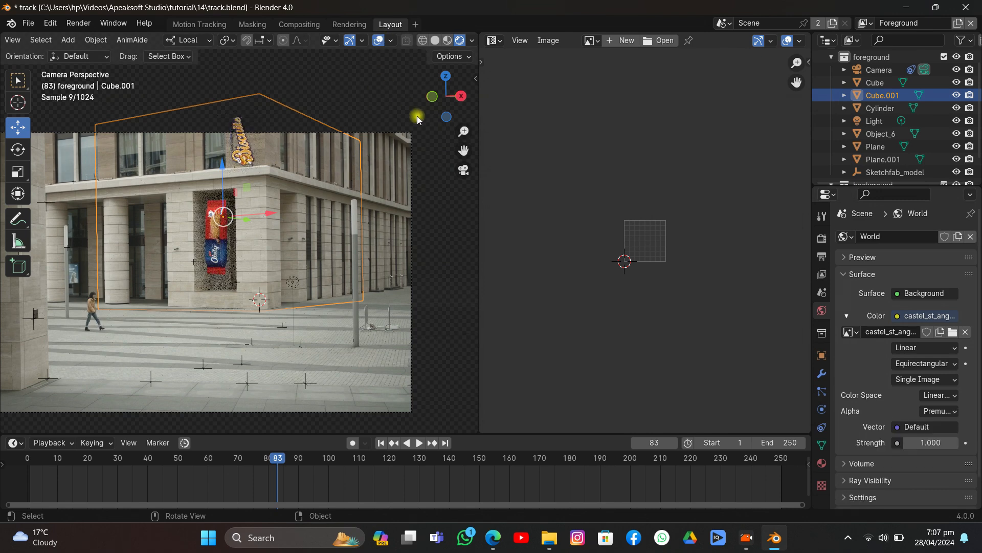
Select the Biscuits logo plane and move it slightly along its local Z axis toward the upper wall
{"action": "left_click", "coordinate": [426, 131]}
{"action": "scroll", "coordinate": [444, 160], "scroll_direction": "up", "scroll_amount": 7}
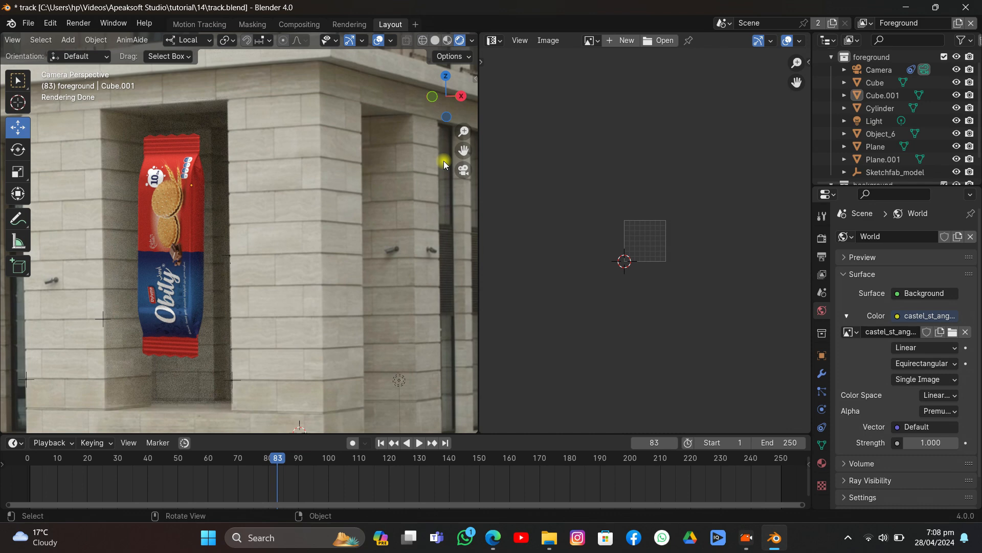
{"action": "scroll", "coordinate": [229, 178], "scroll_direction": "down", "scroll_amount": 4}
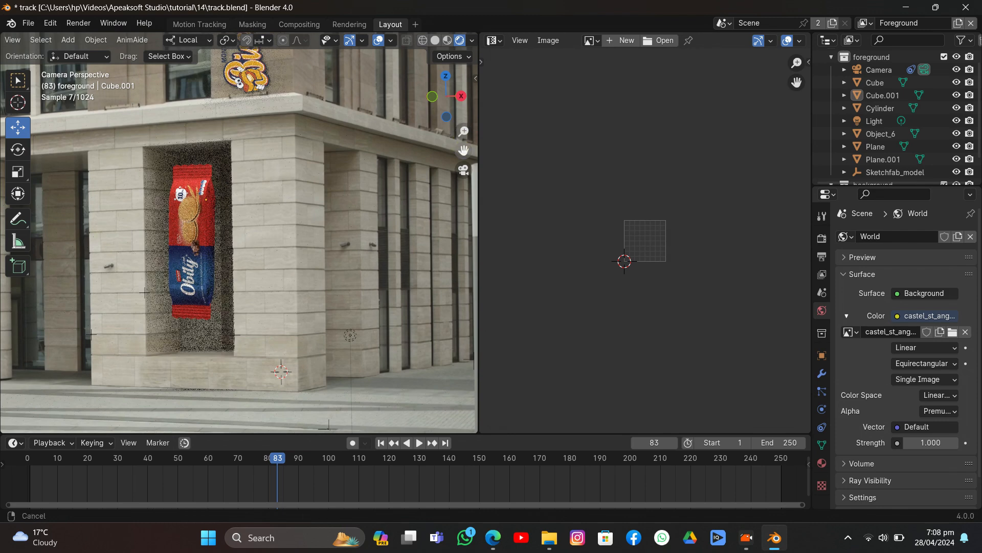
{"action": "left_click_drag", "start_coordinate": [464, 151], "coordinate": [463, 300]}
{"action": "scroll", "coordinate": [306, 247], "scroll_direction": "up", "scroll_amount": 4}
{"action": "left_click", "coordinate": [249, 172]}
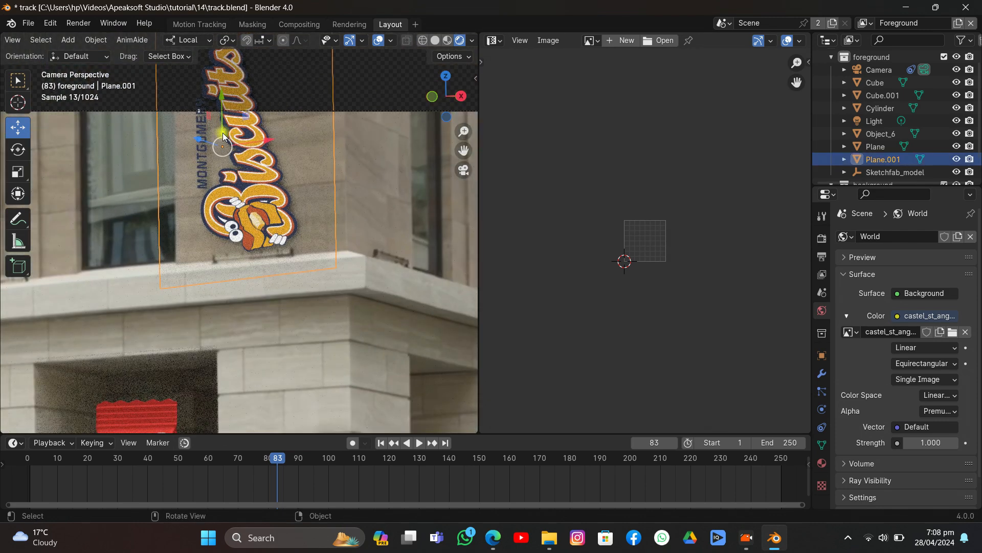
{"action": "left_click_drag", "start_coordinate": [201, 140], "coordinate": [205, 145]}
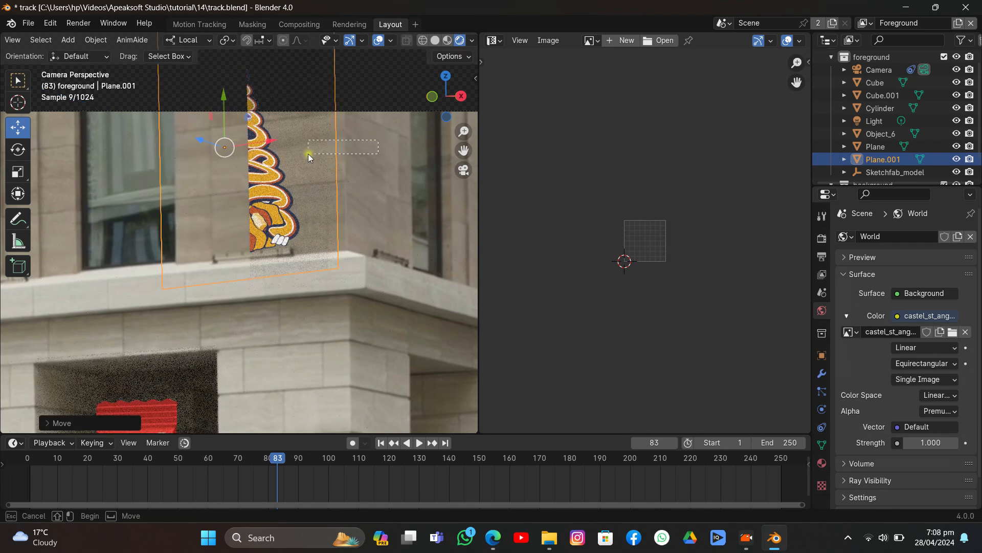
Copy the rotation of Cube.001 to the Biscuits logo plane with Copy Attributes, and select only the logo plane again
{"action": "left_click", "coordinate": [314, 150], "text": "shift"}
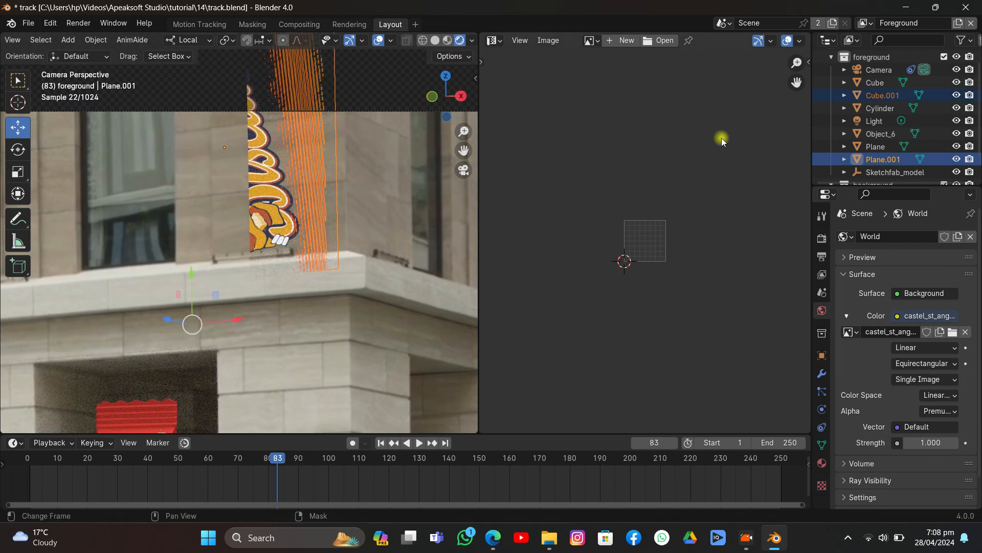
{"action": "left_click", "coordinate": [896, 95]}
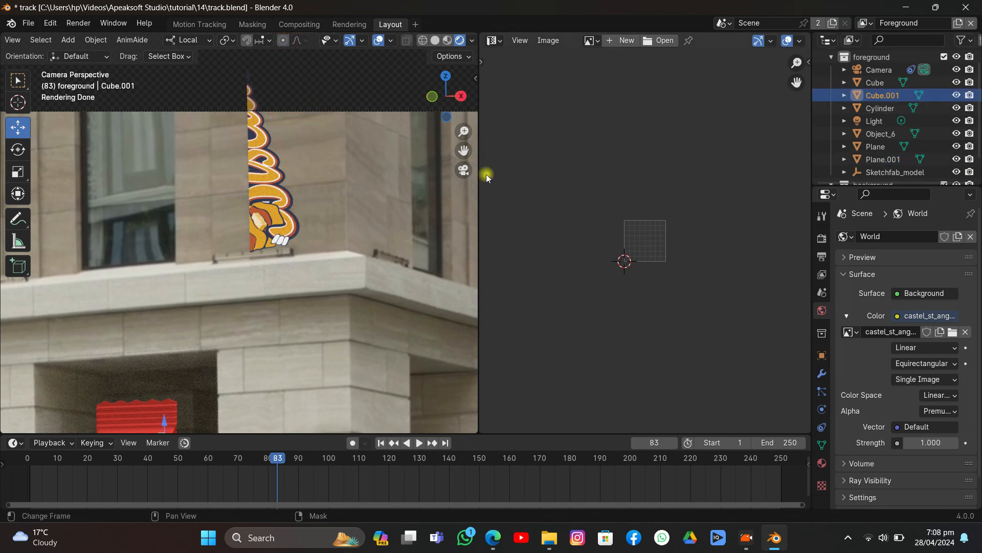
{"action": "left_click", "coordinate": [257, 192], "text": "shift"}
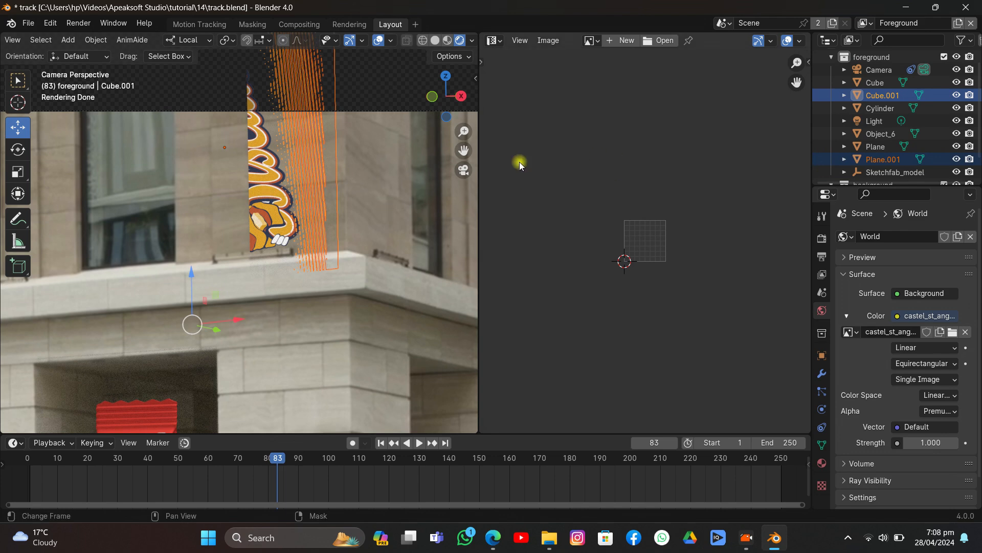
{"action": "key", "text": "ctrl+c"}
{"action": "left_click", "coordinate": [388, 161]}
{"action": "left_click", "coordinate": [387, 163]}
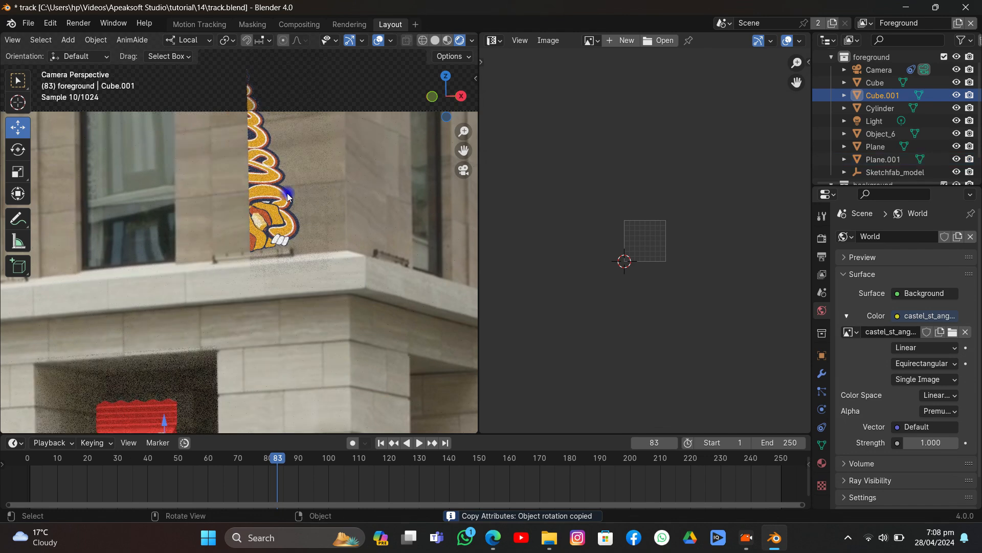
{"action": "left_click", "coordinate": [875, 158]}
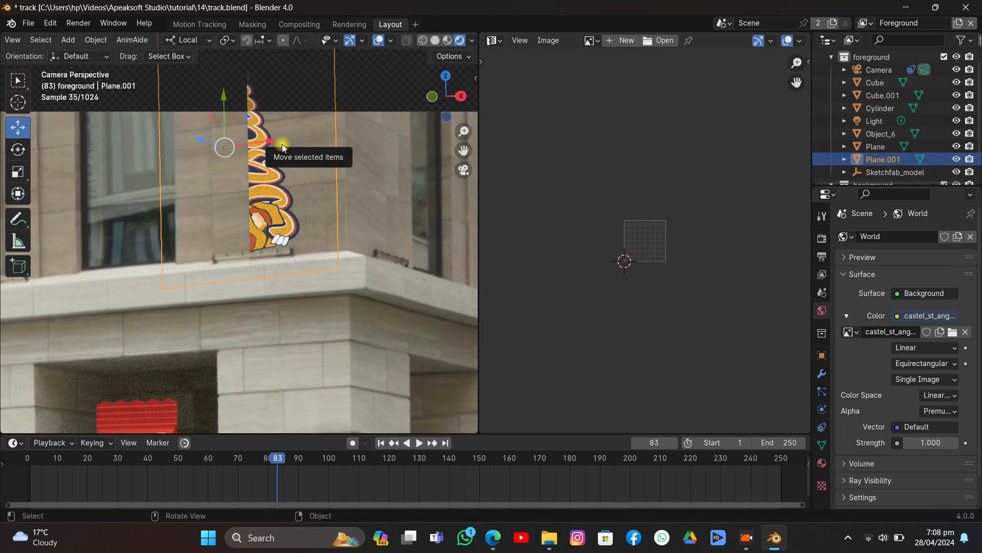
Rotate the Biscuits logo plane slightly about its local Y axis and move it about 0.035 m along local Z, out of the wall
{"action": "key", "text": "r"}
{"action": "key", "text": "y"}
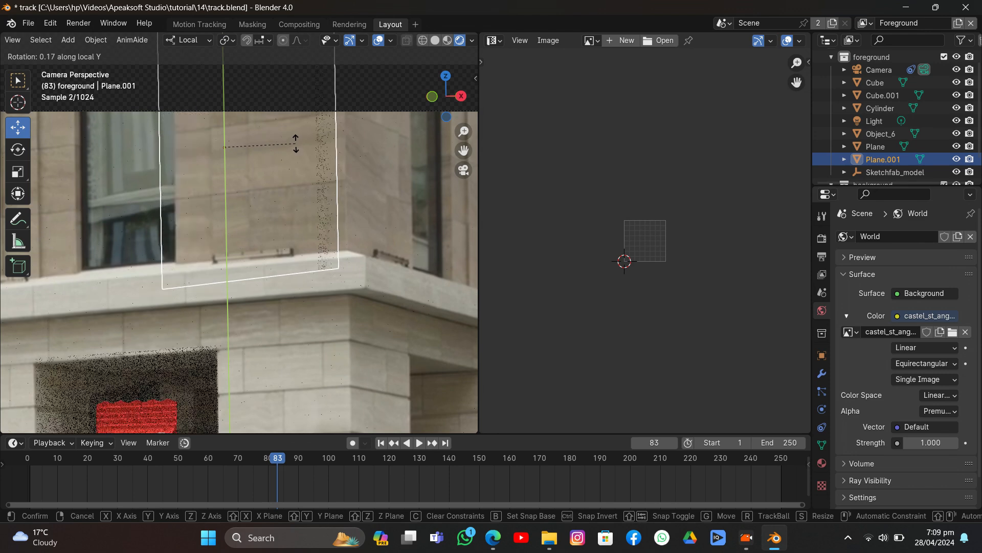
{"action": "left_click", "coordinate": [286, 146]}
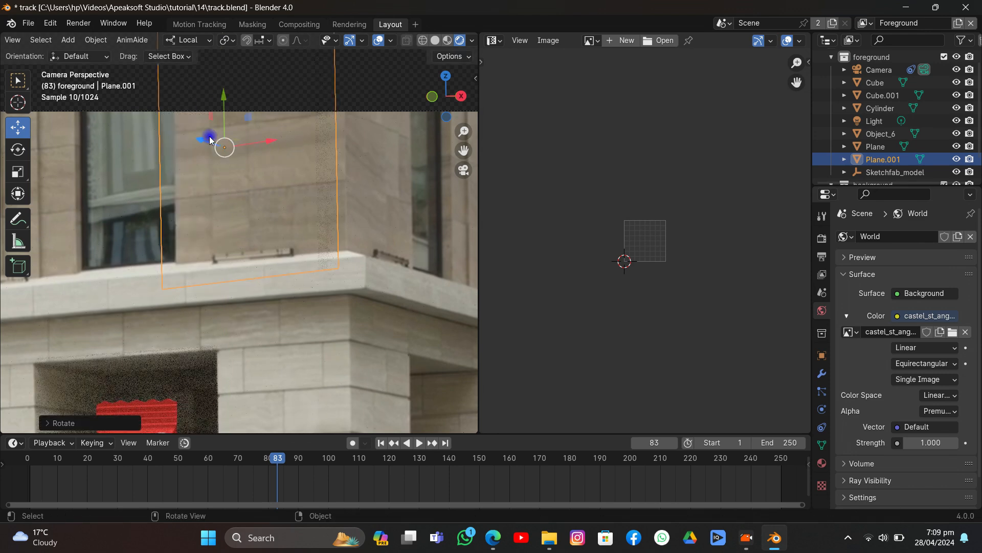
{"action": "left_click_drag", "start_coordinate": [210, 140], "coordinate": [202, 138]}
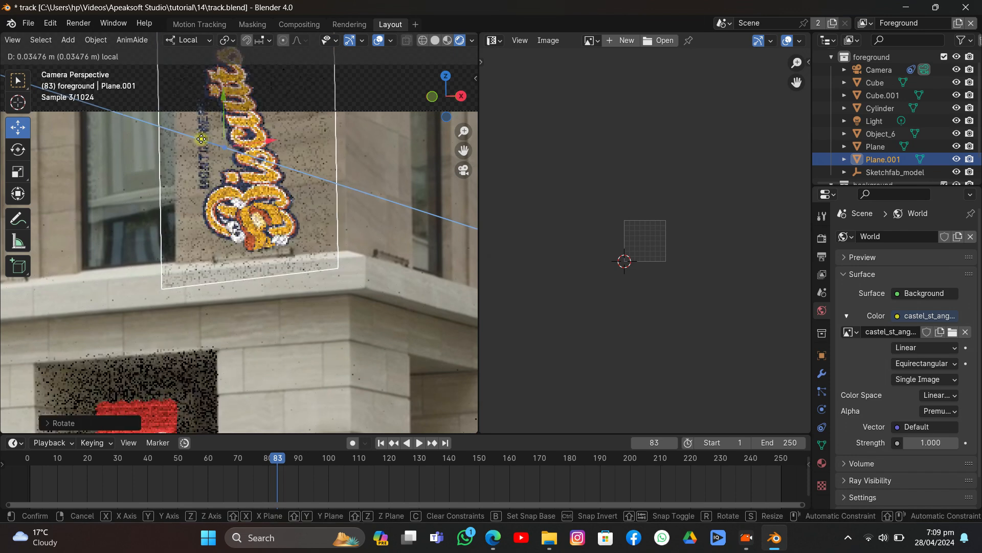
{"action": "left_click", "coordinate": [106, 186]}
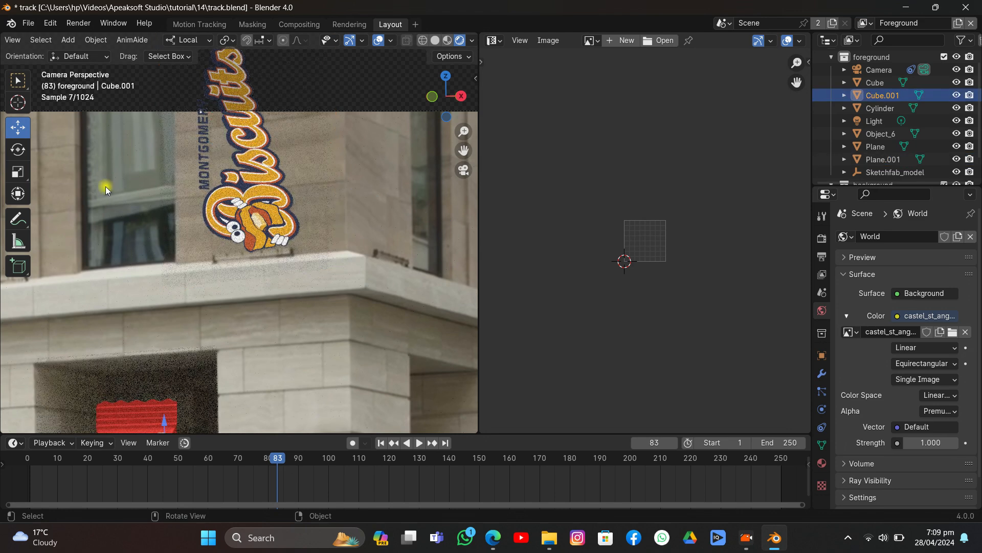
Open the Biscuits logo's material in the Shader Editor and insert a Color Ramp between the image's Alpha and the Principled BSDF's Alpha
{"action": "left_click", "coordinate": [267, 202]}
{"action": "left_click", "coordinate": [493, 40]}
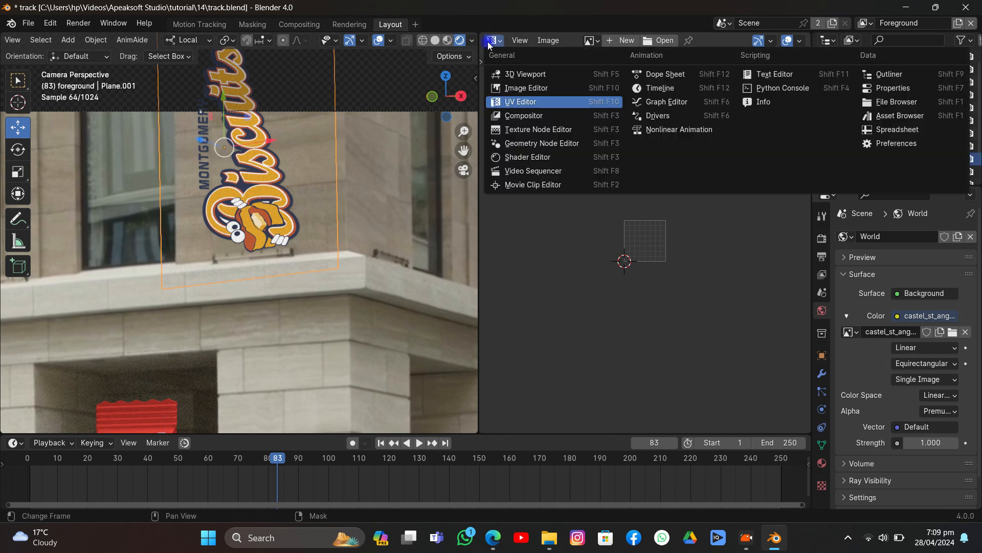
{"action": "left_click", "coordinate": [526, 157]}
{"action": "scroll", "coordinate": [567, 173], "scroll_direction": "up", "scroll_amount": 2}
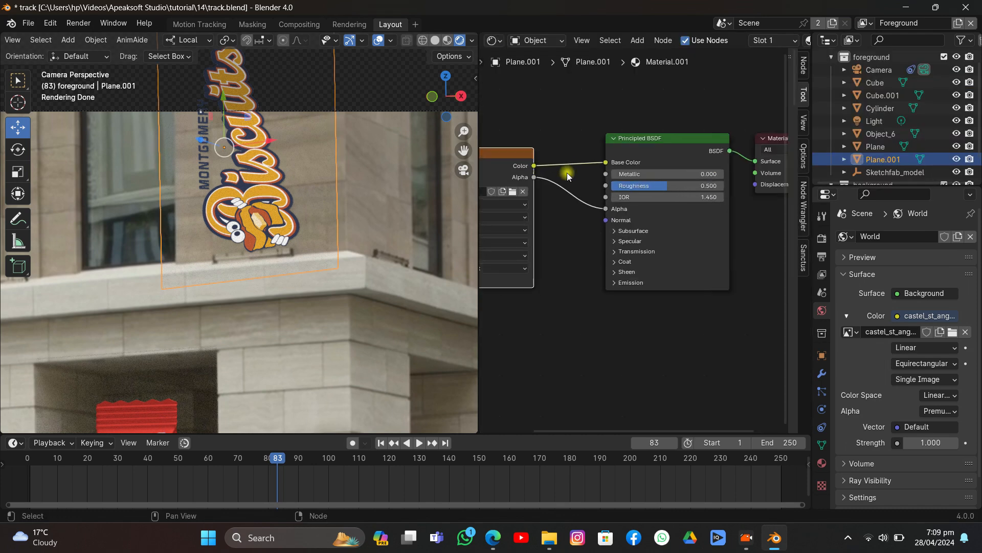
{"action": "left_click", "coordinate": [634, 41]}
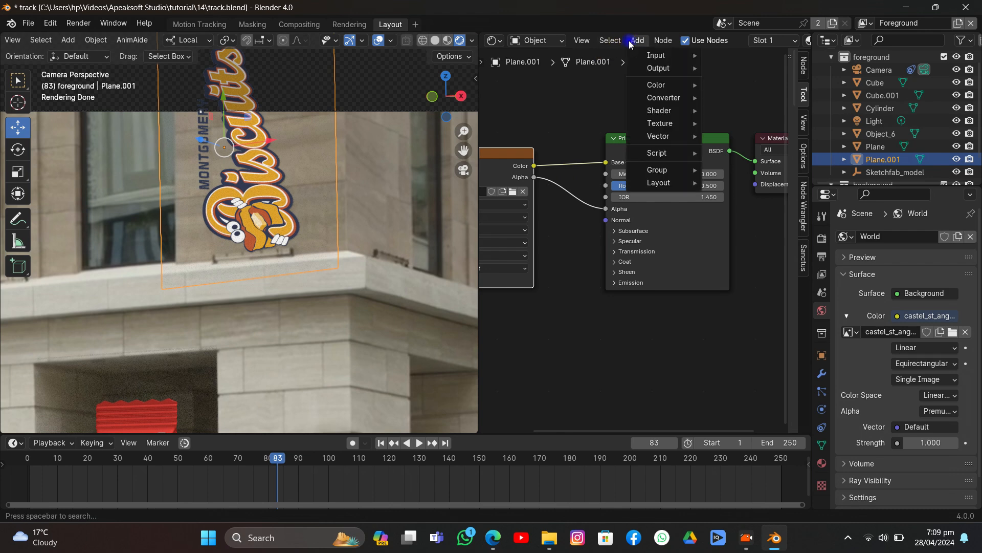
{"action": "mouse_move", "coordinate": [661, 98]}
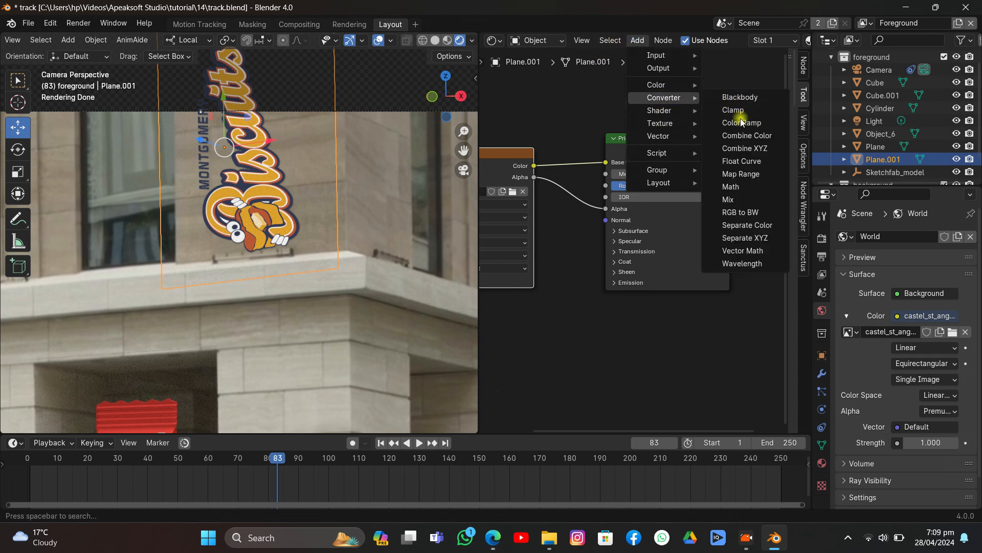
{"action": "left_click", "coordinate": [733, 123]}
{"action": "left_click", "coordinate": [567, 177]}
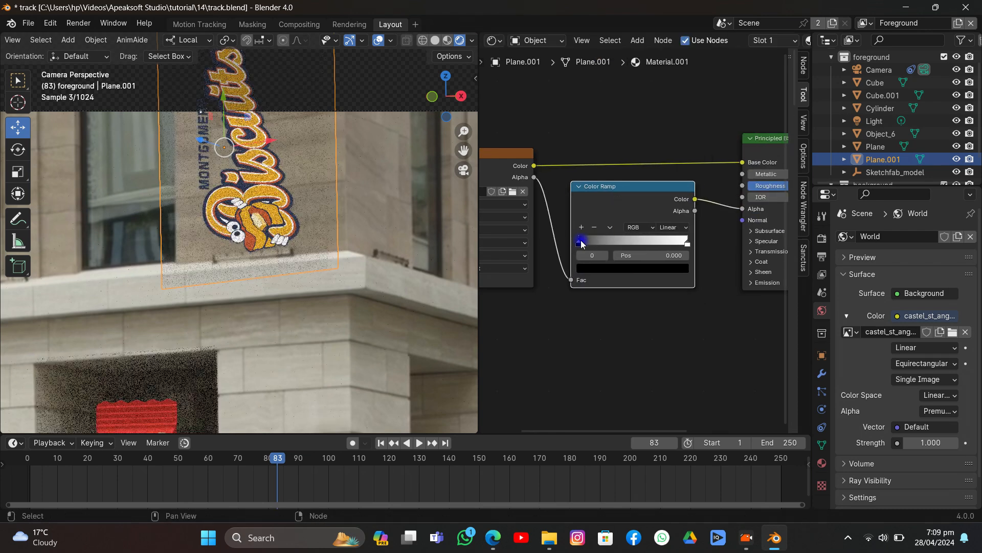
Darken the Color Ramp's white stop to grey to make the Biscuits logo partly transparent, keeping the stops at 0 and 1
{"action": "left_click_drag", "start_coordinate": [579, 242], "coordinate": [621, 247]}
{"action": "left_click_drag", "start_coordinate": [561, 253], "coordinate": [559, 253]}
{"action": "left_click_drag", "start_coordinate": [687, 242], "coordinate": [735, 229]}
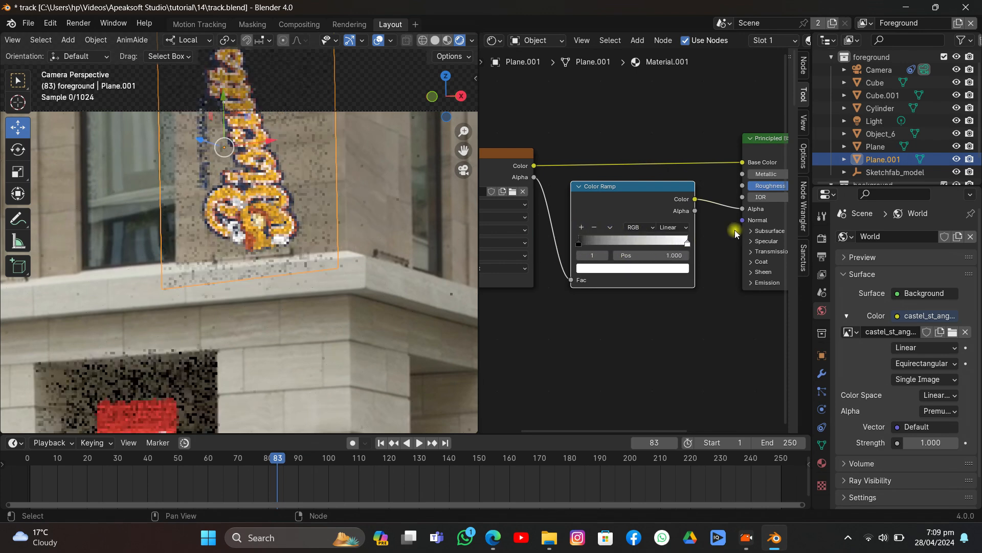
{"action": "left_click", "coordinate": [679, 268]}
{"action": "left_click_drag", "start_coordinate": [681, 149], "coordinate": [684, 143]}
{"action": "left_click", "coordinate": [456, 159]}
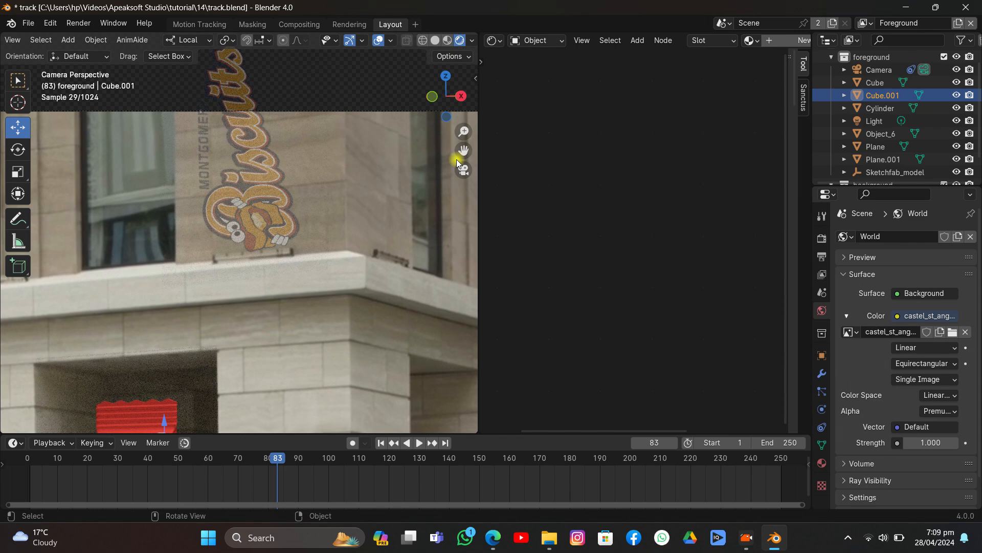
Set the camera's viewport Passepartout to 1.000 to black out everything outside the frame
{"action": "scroll", "coordinate": [404, 158], "scroll_direction": "down", "scroll_amount": 3}
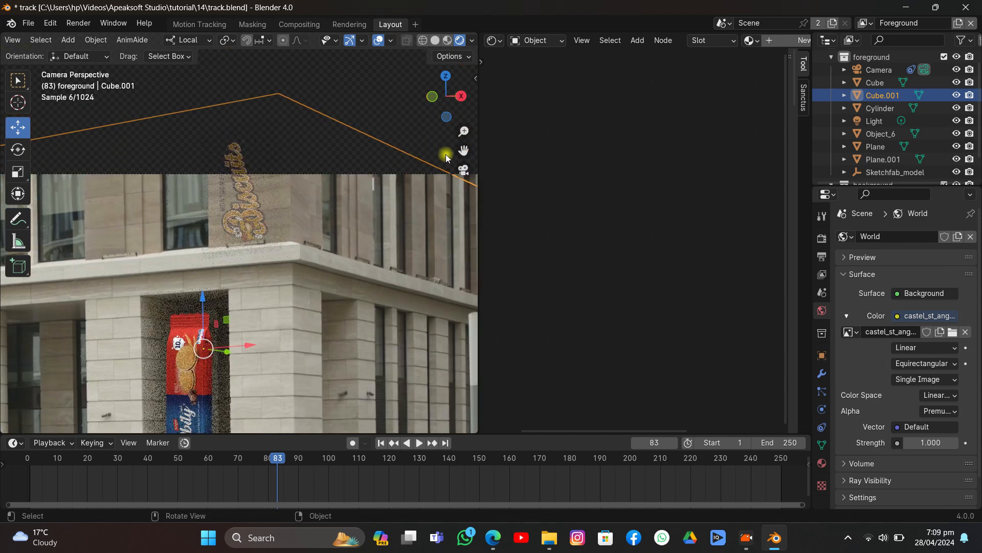
{"action": "left_click_drag", "start_coordinate": [463, 151], "coordinate": [477, 110]}
{"action": "left_click", "coordinate": [367, 132]}
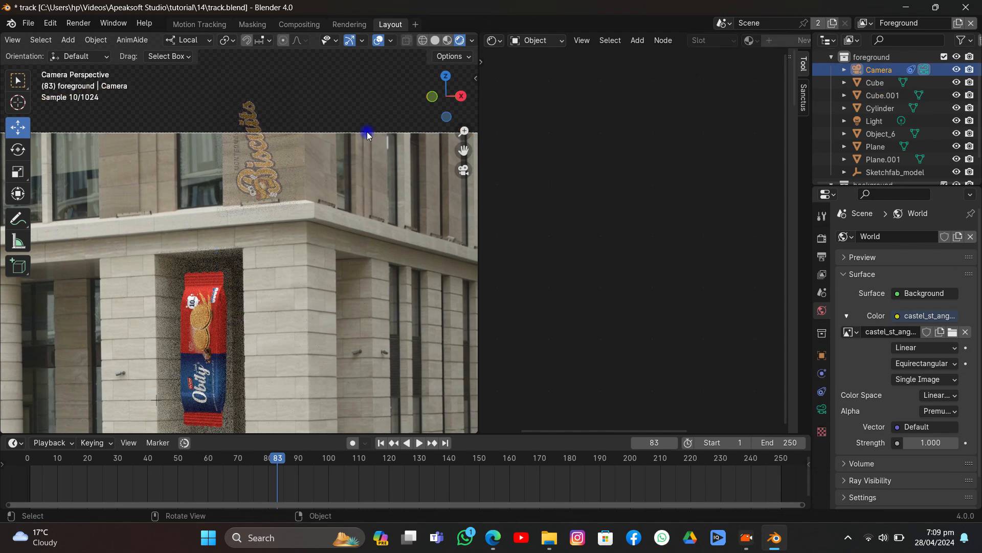
{"action": "left_click", "coordinate": [822, 409]}
{"action": "scroll", "coordinate": [915, 307], "scroll_direction": "down", "scroll_amount": 5}
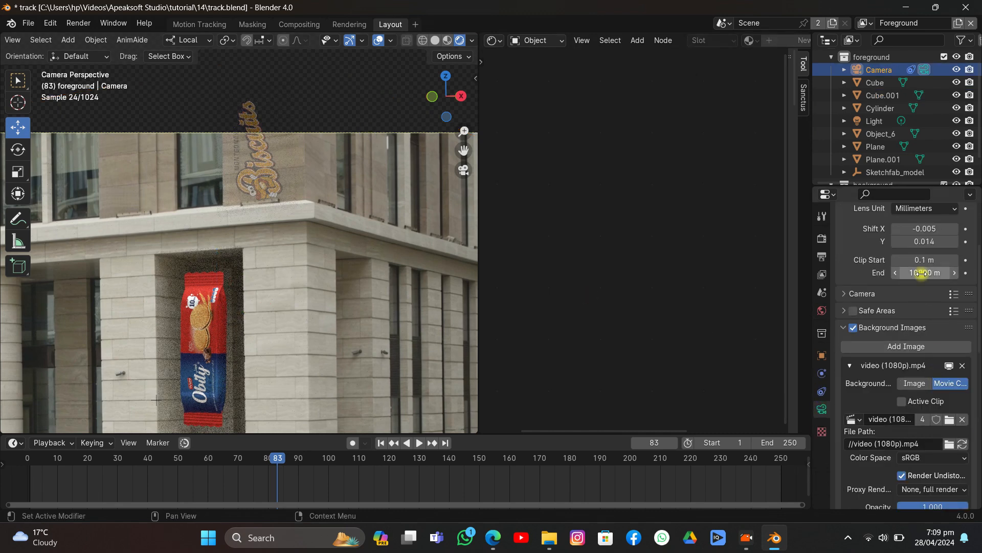
{"action": "scroll", "coordinate": [921, 274], "scroll_direction": "down", "scroll_amount": 10}
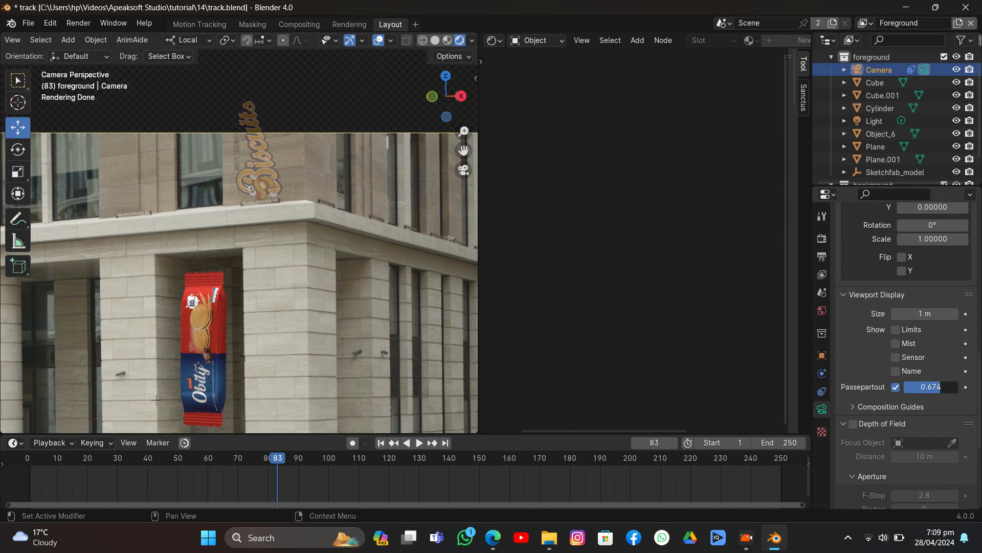
{"action": "left_click_drag", "start_coordinate": [941, 386], "coordinate": [963, 390]}
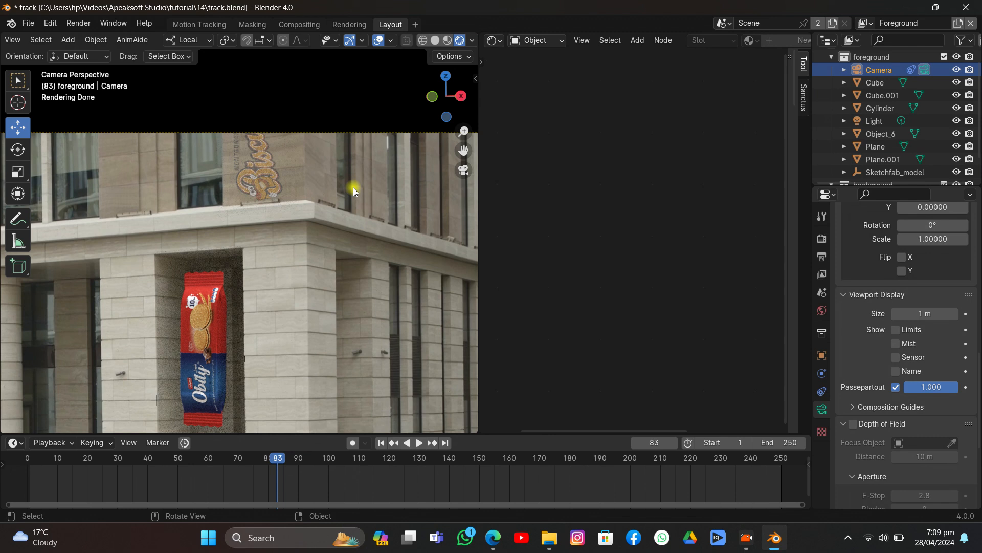
Snap the 3D cursor to the tracking marker at the base of the foreground pillar
{"action": "scroll", "coordinate": [284, 180], "scroll_direction": "down", "scroll_amount": 5}
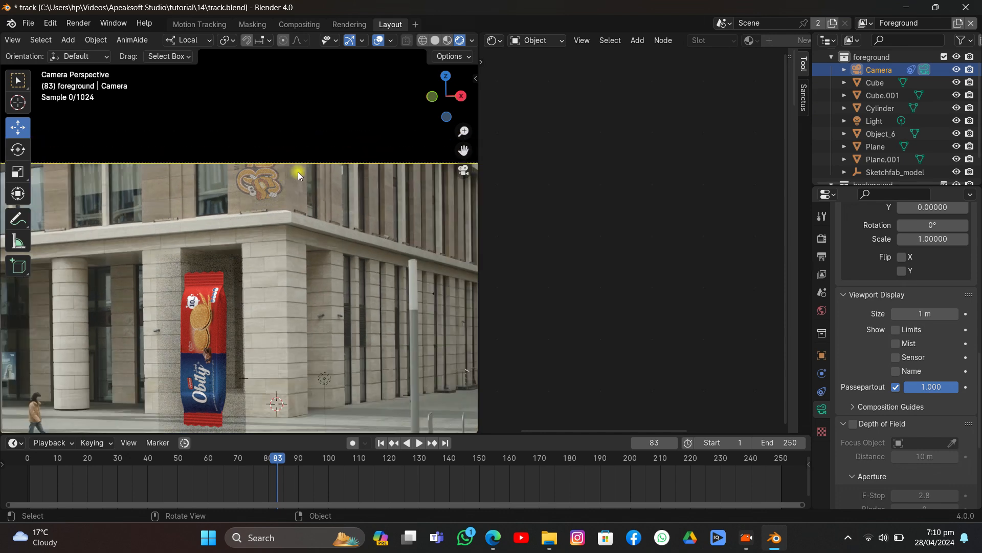
{"action": "left_click_drag", "start_coordinate": [463, 151], "coordinate": [498, 77]}
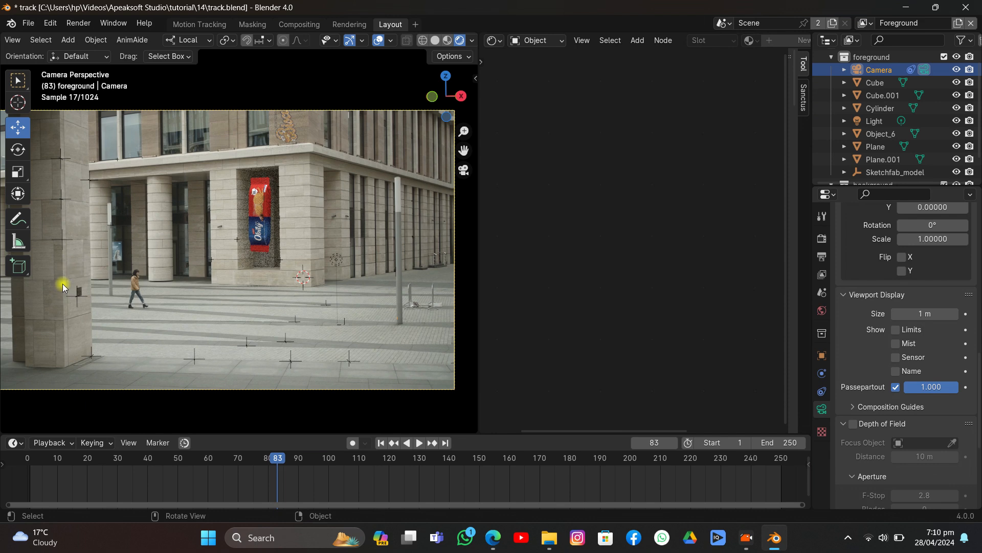
{"action": "left_click", "coordinate": [97, 353]}
{"action": "key", "text": "shift+s"}
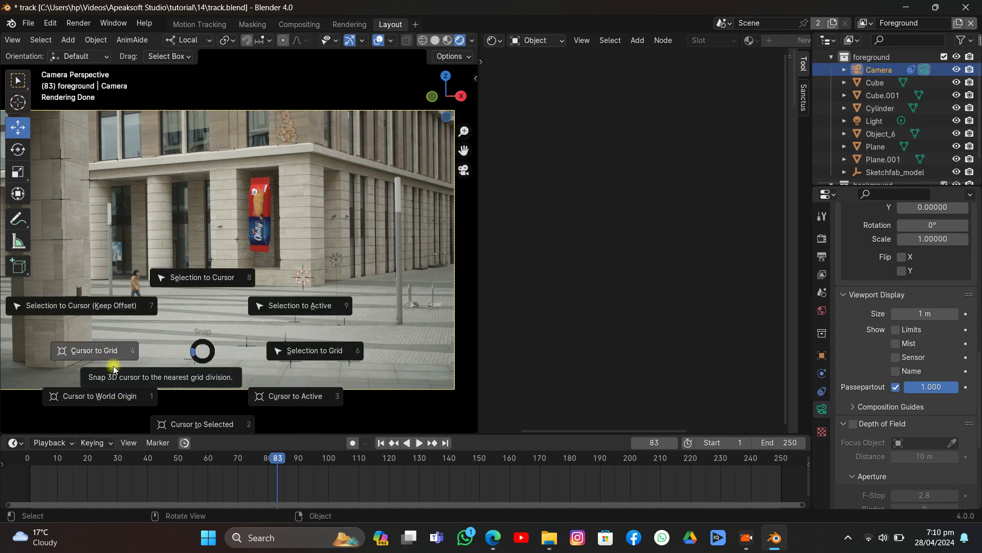
{"action": "left_click", "coordinate": [204, 416]}
Add a mesh cube to the foreground collection at the 3D cursor and raise it along Z so it rests on the ground
{"action": "left_click", "coordinate": [296, 132]}
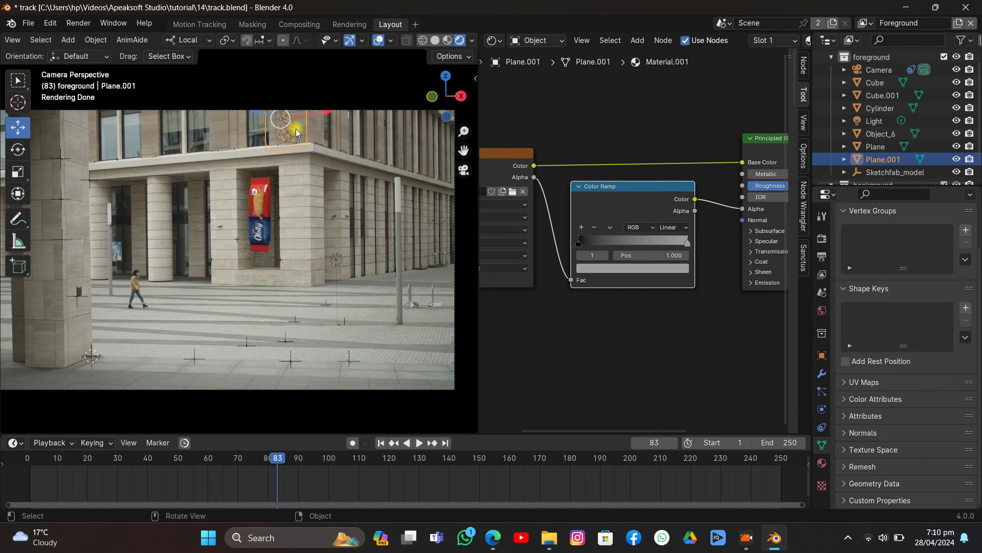
{"action": "key", "text": "shift+a"}
{"action": "mouse_move", "coordinate": [117, 228]}
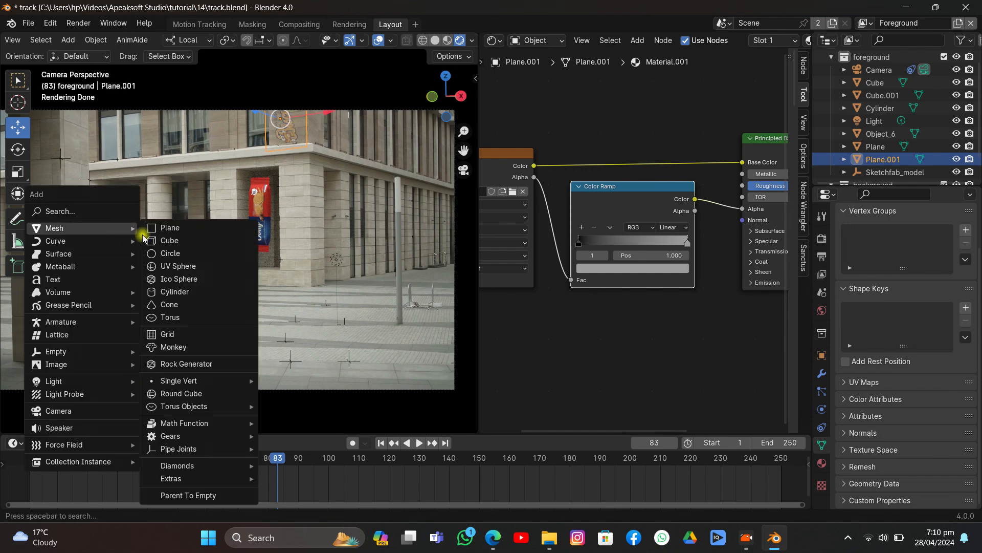
{"action": "left_click", "coordinate": [165, 241]}
{"action": "left_click_drag", "start_coordinate": [92, 311], "coordinate": [92, 295]}
Show the viewport in solid shading, hide the ground plane, and select the new cube again
{"action": "left_click", "coordinate": [435, 40]}
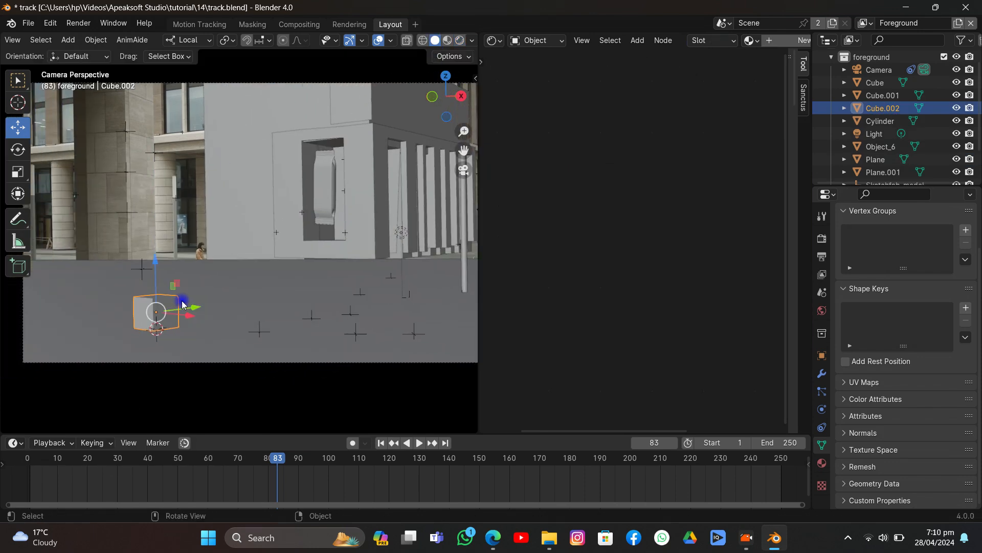
{"action": "left_click", "coordinate": [232, 275]}
{"action": "left_click", "coordinate": [164, 318]}
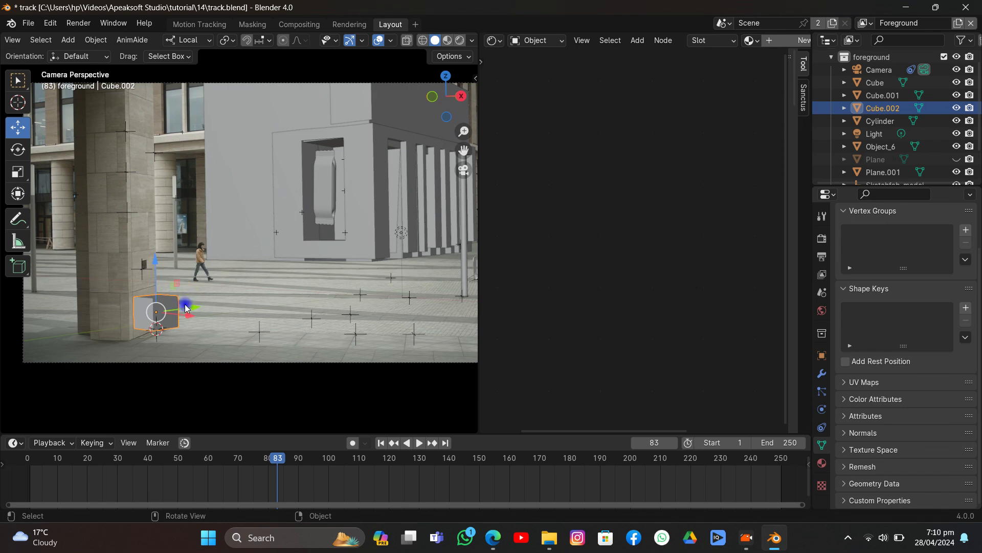
Move the cube onto the foreground pillar's base, scale it up and rotate it about local Z to match the pillar's footprint
{"action": "left_click_drag", "start_coordinate": [186, 304], "coordinate": [160, 305]}
{"action": "key", "text": "r"}
{"action": "key", "text": "z"}
{"action": "left_click", "coordinate": [194, 246]}
{"action": "key", "text": "s"}
{"action": "left_click", "coordinate": [267, 222]}
{"action": "key", "text": "r"}
{"action": "key", "text": "z"}
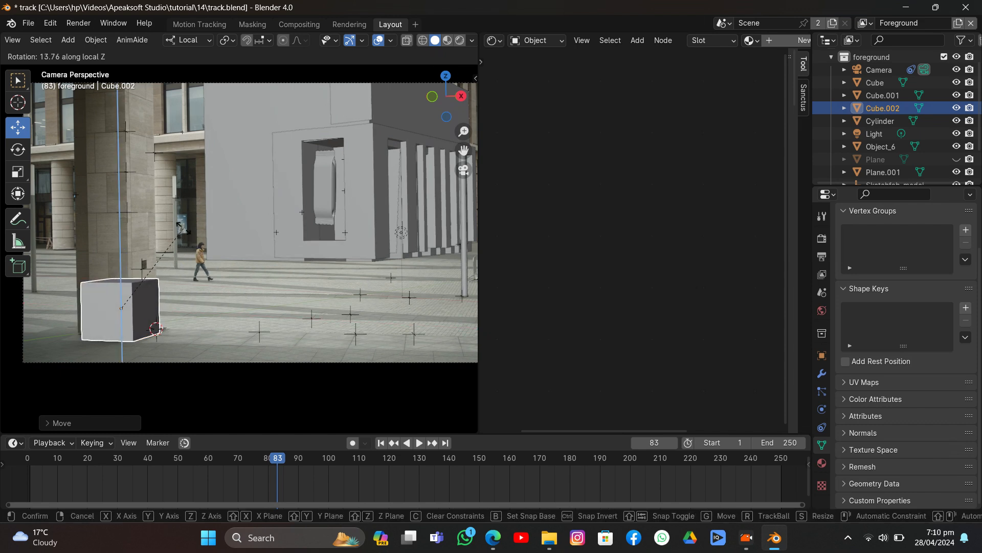
{"action": "left_click", "coordinate": [185, 237]}
{"action": "left_click_drag", "start_coordinate": [163, 305], "coordinate": [159, 308]}
{"action": "left_click", "coordinate": [214, 258]}
{"action": "left_click", "coordinate": [132, 313]}
Raise the cube, stretch it along local Z to the foreground pillar's height, and fine-tune its rotation about Z
{"action": "left_click_drag", "start_coordinate": [116, 261], "coordinate": [117, 164]}
{"action": "key", "text": "s"}
{"action": "key", "text": "z"}
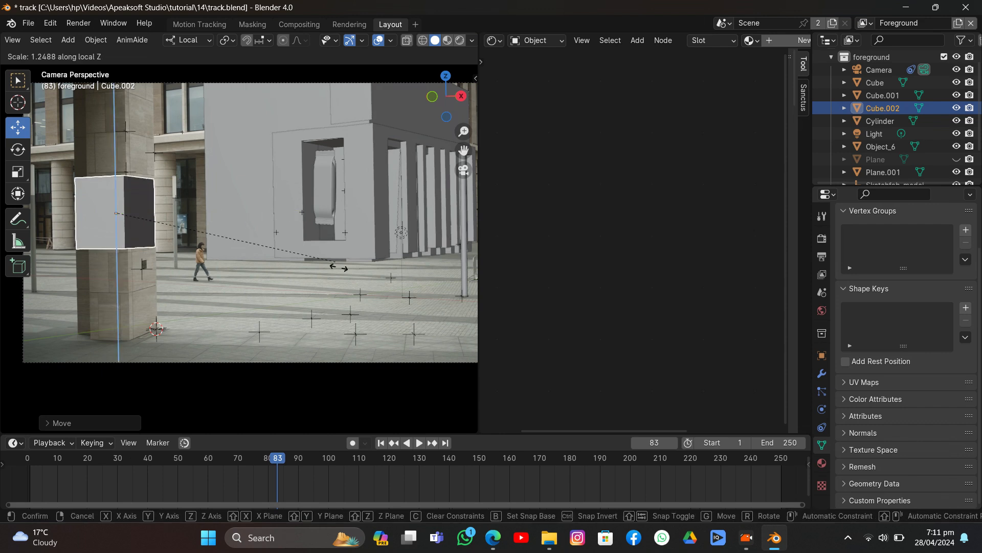
{"action": "left_click", "coordinate": [218, 350]}
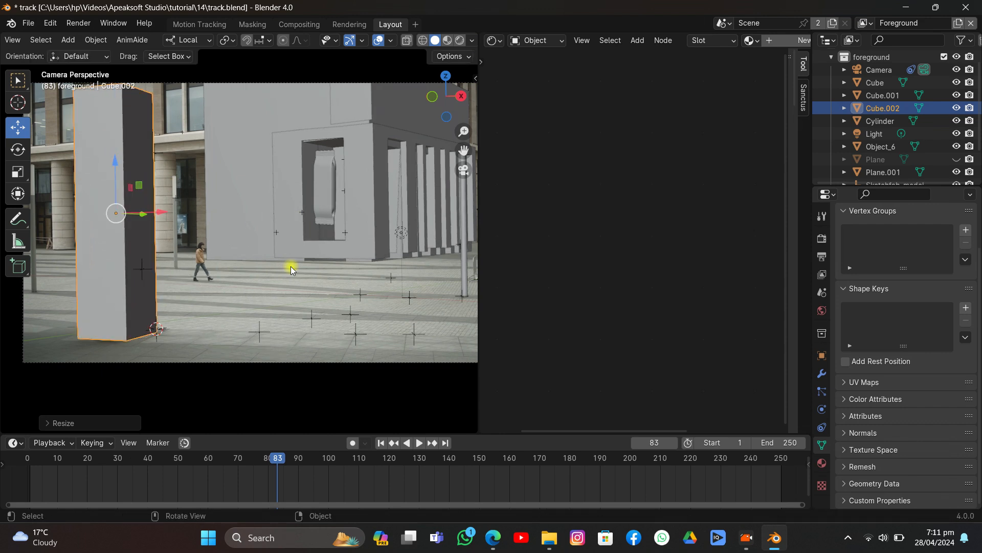
{"action": "key", "text": "r"}
{"action": "key", "text": "z"}
{"action": "left_click", "coordinate": [286, 281]}
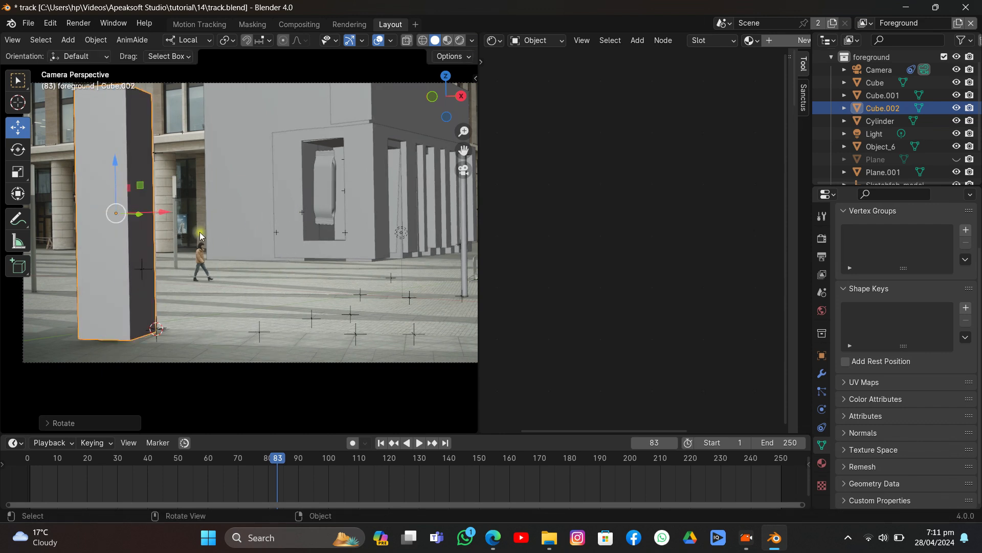
Bevel the pillar block's outer left vertical edge in Edit Mode to form a chamfered corner
{"action": "key", "text": "Tab"}
{"action": "left_click", "coordinate": [21, 40]}
{"action": "left_click", "coordinate": [79, 161]}
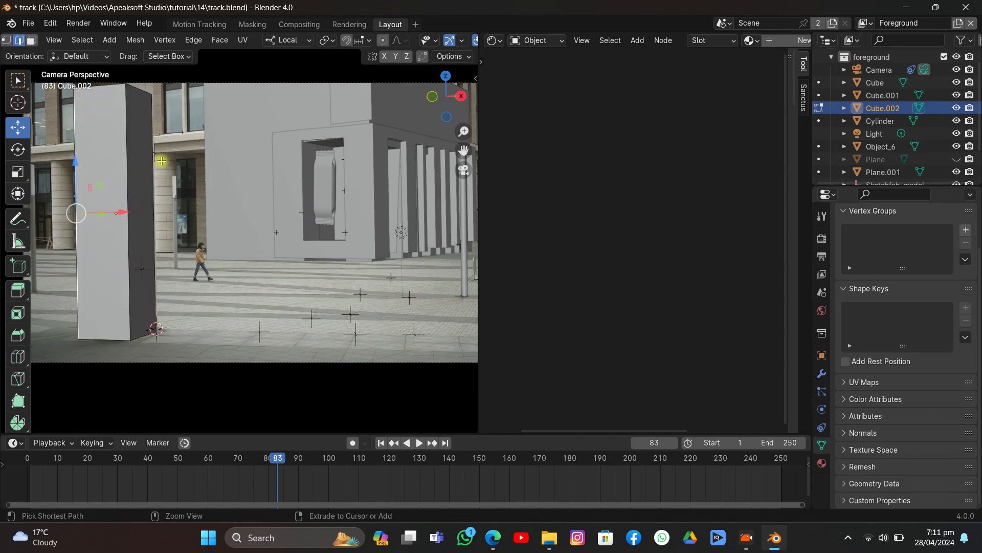
{"action": "key", "text": "ctrl+b"}
{"action": "left_click", "coordinate": [239, 148]}
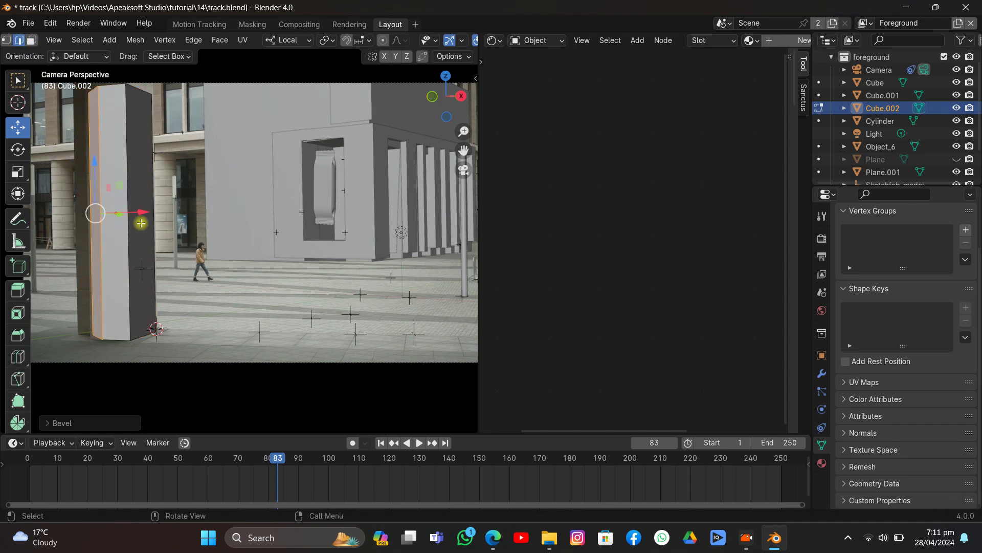
Move the chamfered face along local X and adjust its rotation in wireframe shading until it follows the pillar's outline
{"action": "left_click_drag", "start_coordinate": [146, 212], "coordinate": [136, 214]}
{"action": "key", "text": "r"}
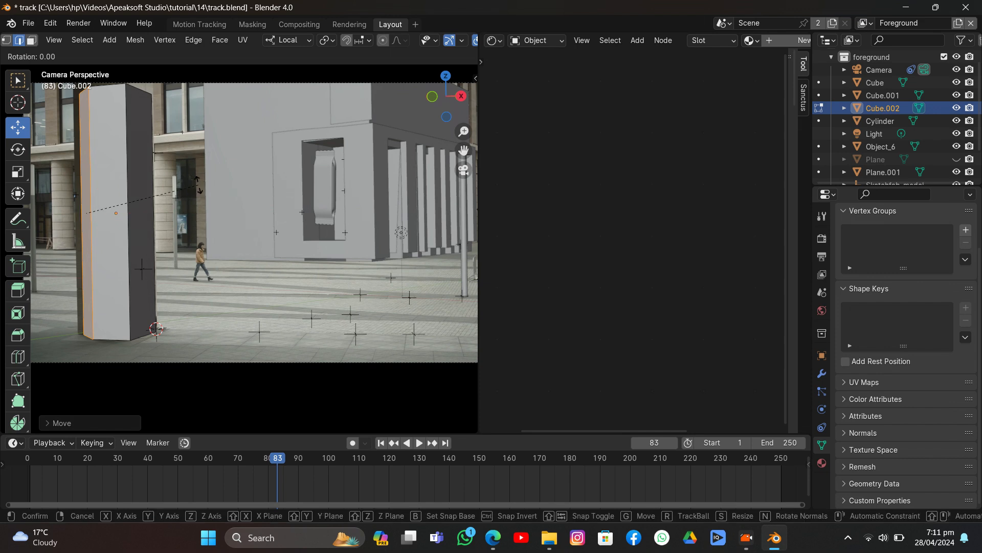
{"action": "left_click", "coordinate": [195, 213]}
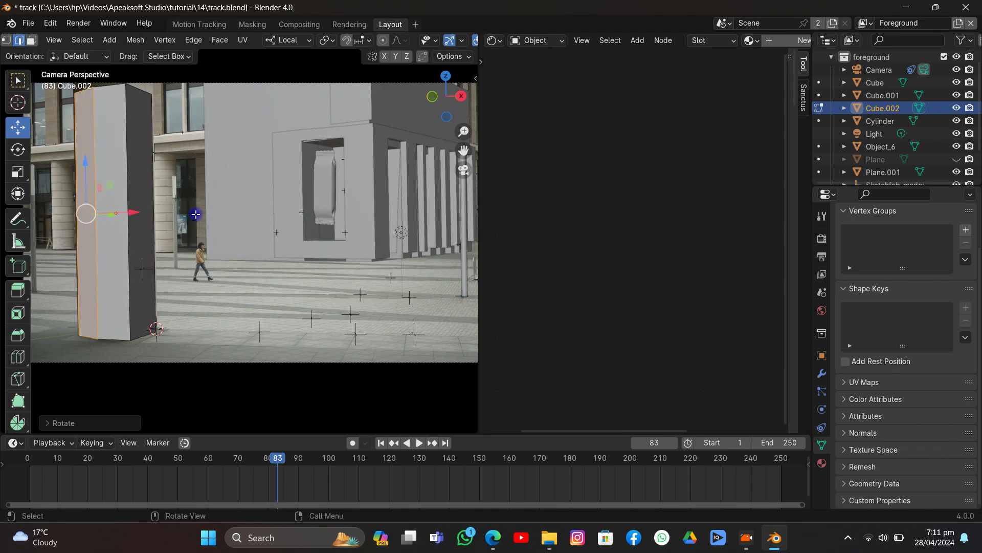
{"action": "key", "text": "z"}
{"action": "left_click", "coordinate": [171, 199]}
{"action": "key", "text": "r"}
{"action": "key", "text": "z"}
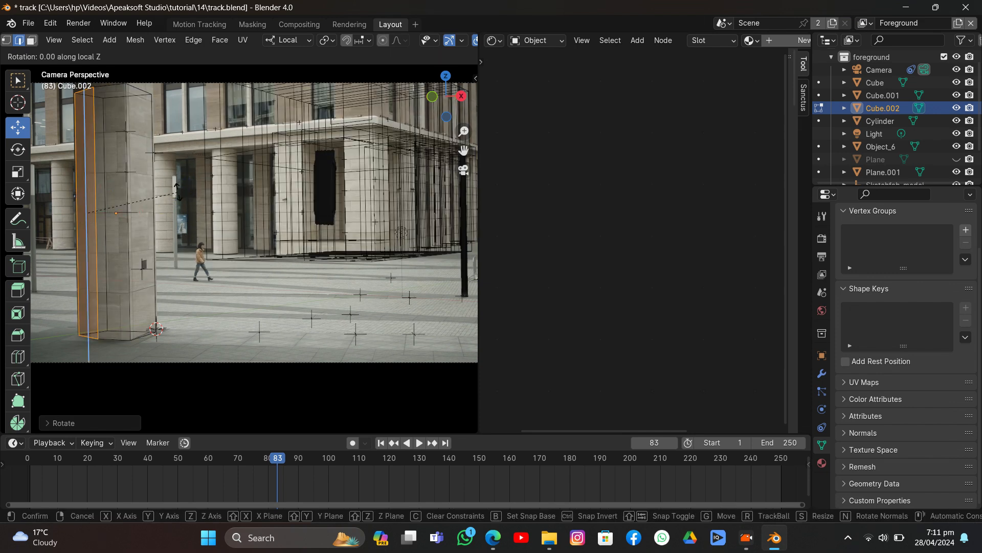
{"action": "left_click", "coordinate": [175, 203]}
{"action": "left_click_drag", "start_coordinate": [134, 212], "coordinate": [127, 215]}
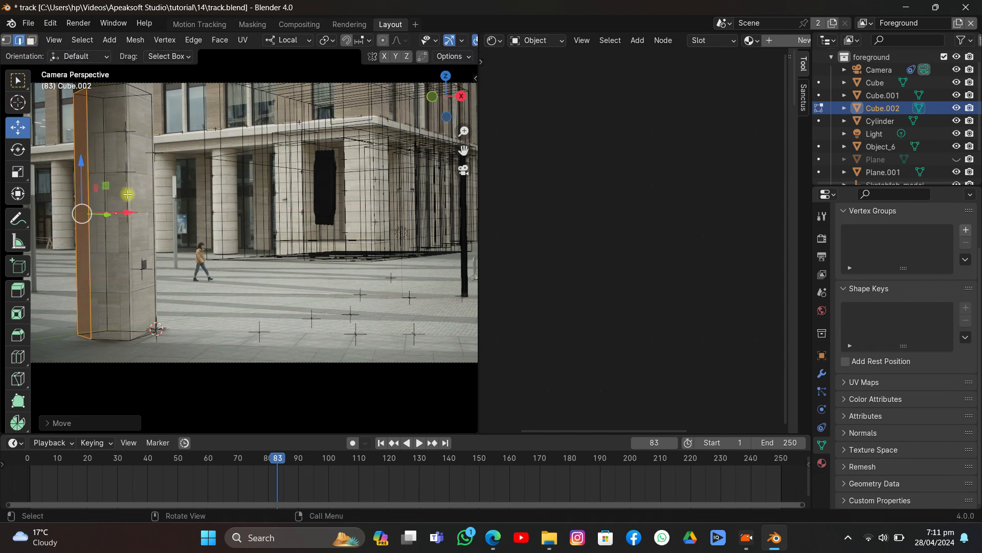
Nudge the pillar block's front corner edge into line with the footage, and return to Object Mode with solid shading
{"action": "left_click", "coordinate": [128, 264]}
{"action": "left_click_drag", "start_coordinate": [170, 214], "coordinate": [172, 214]}
{"action": "key", "text": "Tab"}
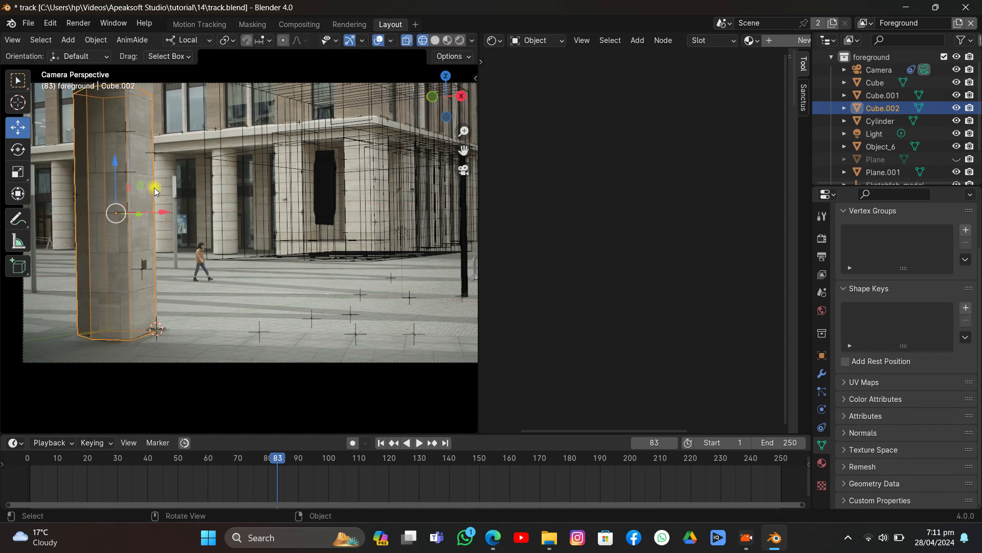
{"action": "left_click", "coordinate": [435, 40]}
{"action": "left_click", "coordinate": [351, 106]}
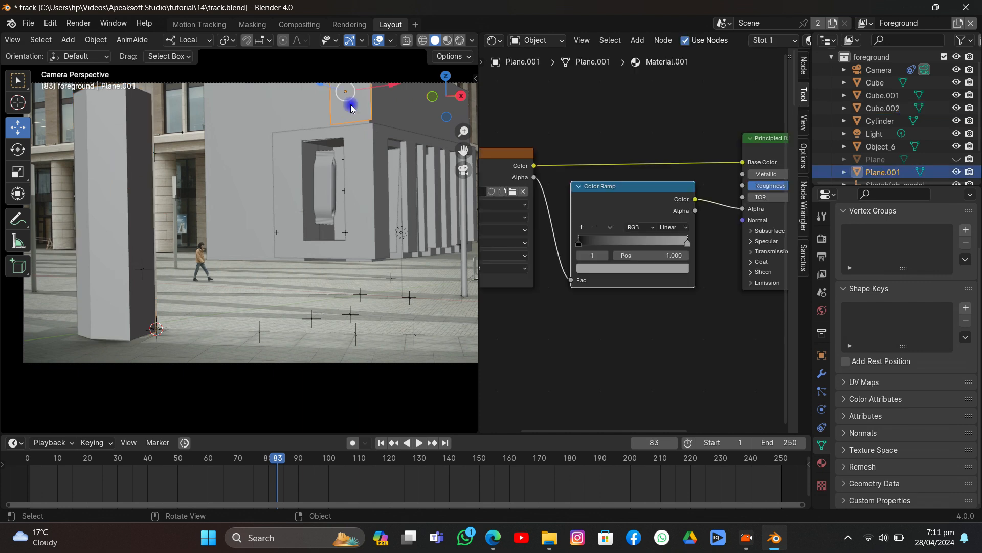
{"action": "left_click", "coordinate": [100, 284]}
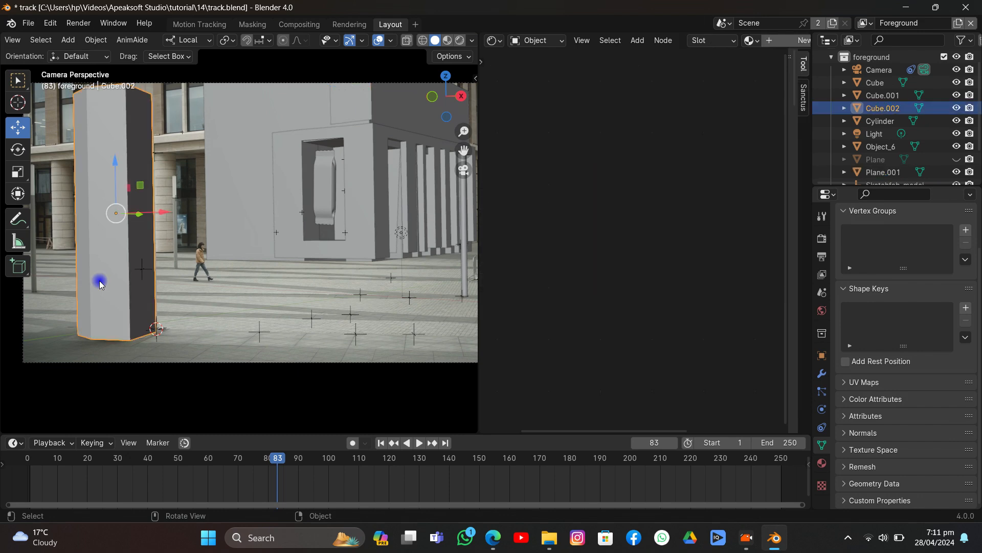
{"action": "left_click", "coordinate": [343, 97]}
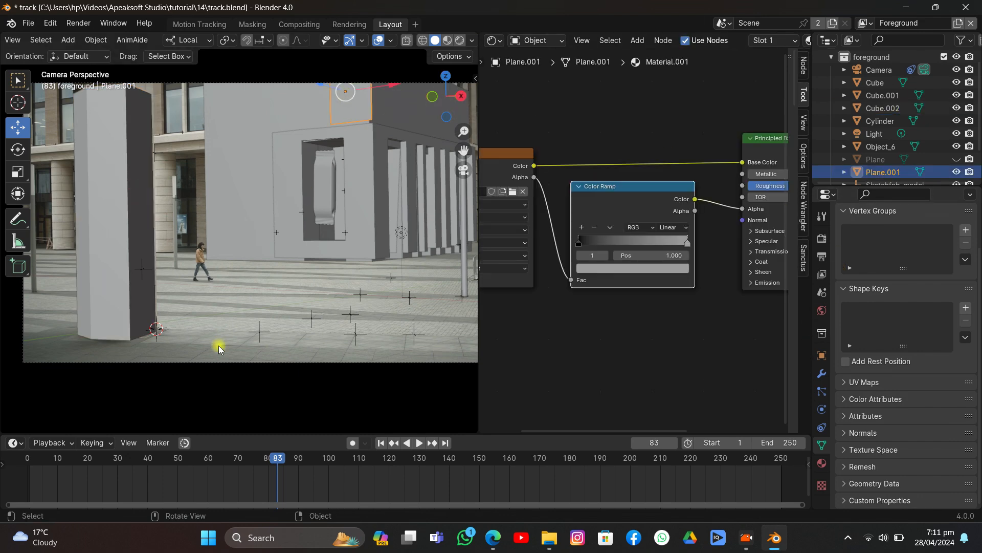
{"action": "left_click", "coordinate": [113, 249]}
{"action": "left_click", "coordinate": [352, 107]}
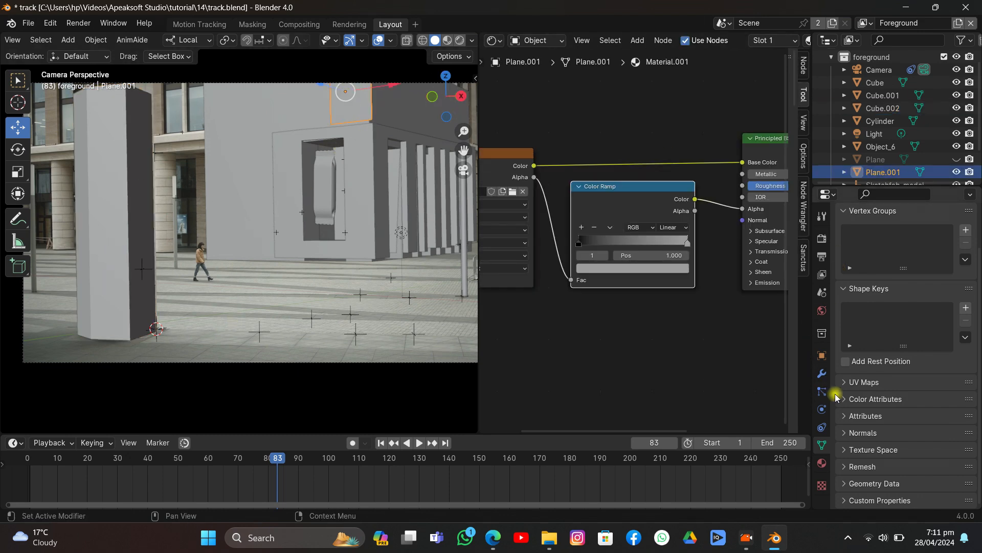
{"action": "left_click", "coordinate": [823, 377]}
{"action": "left_click", "coordinate": [893, 235]}
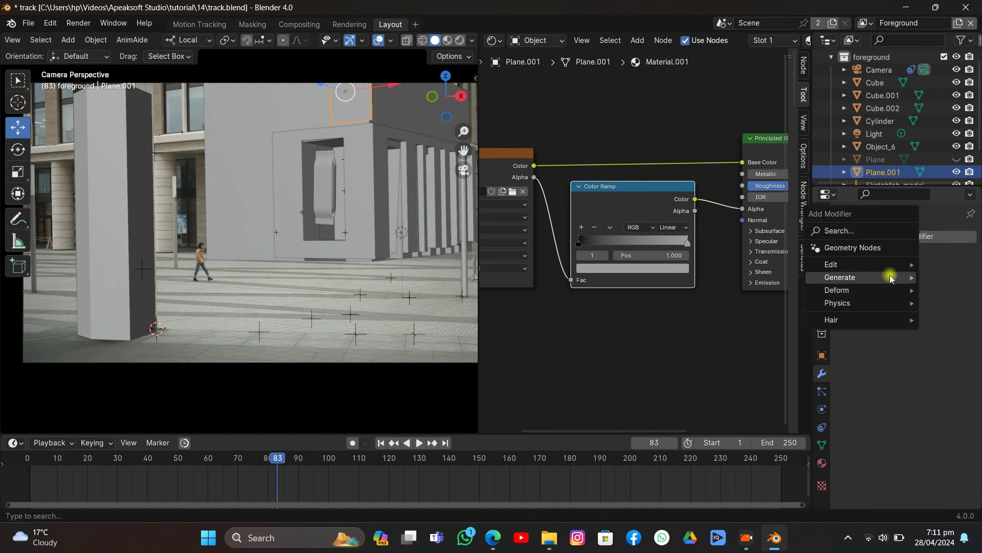
{"action": "mouse_move", "coordinate": [880, 284]}
{"action": "mouse_move", "coordinate": [849, 290]}
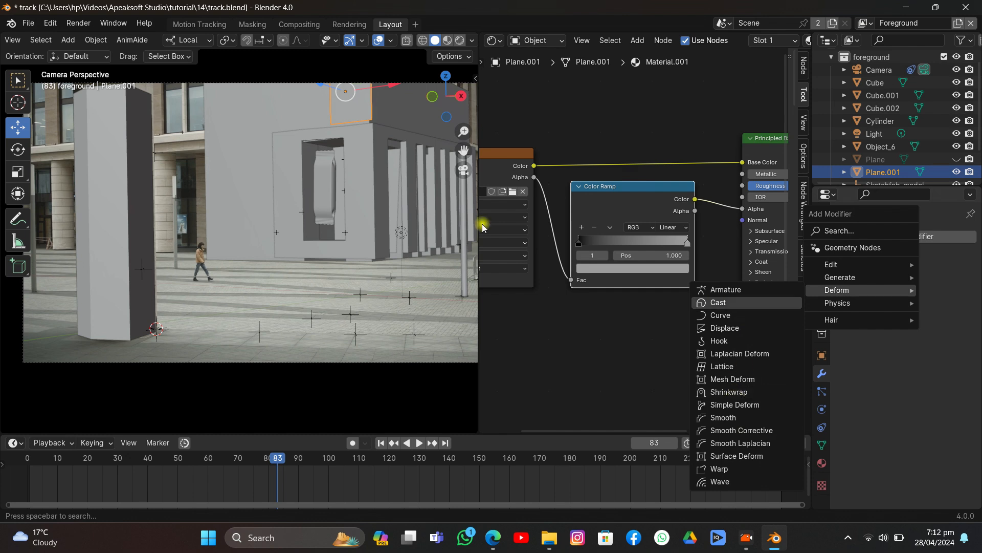
Select the foreground pillar block and open the decal section of the Sanctus Library for it
{"action": "left_click", "coordinate": [118, 221]}
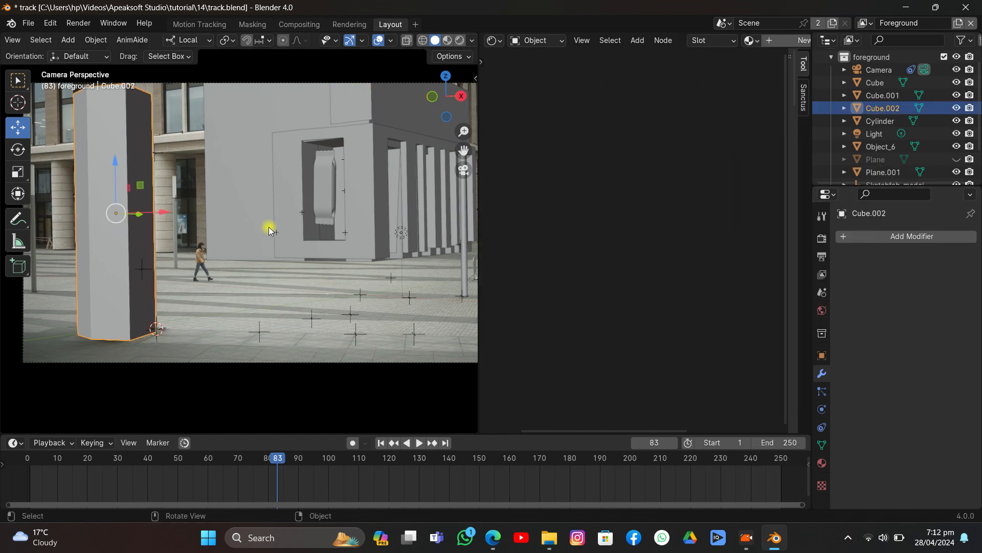
{"action": "key", "text": "n"}
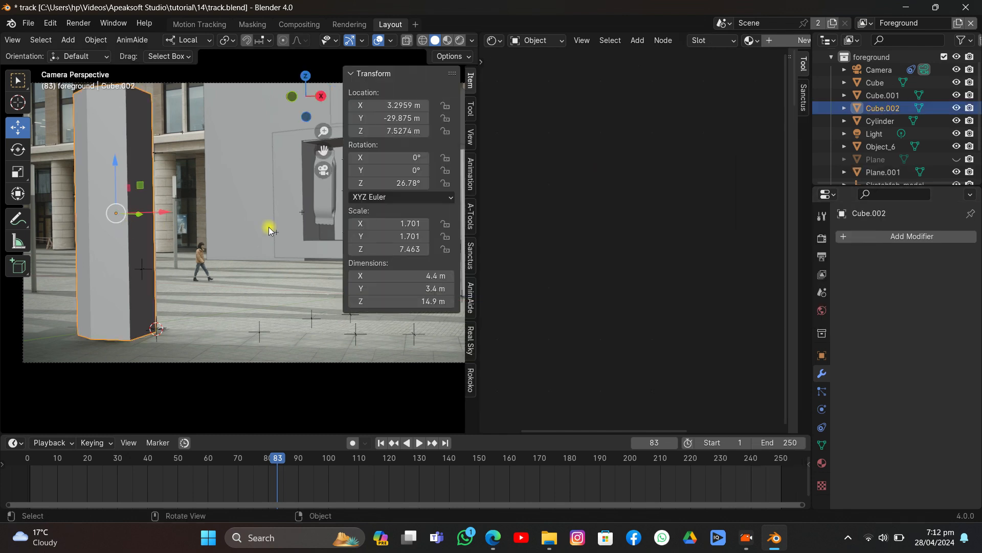
{"action": "left_click", "coordinate": [470, 256]}
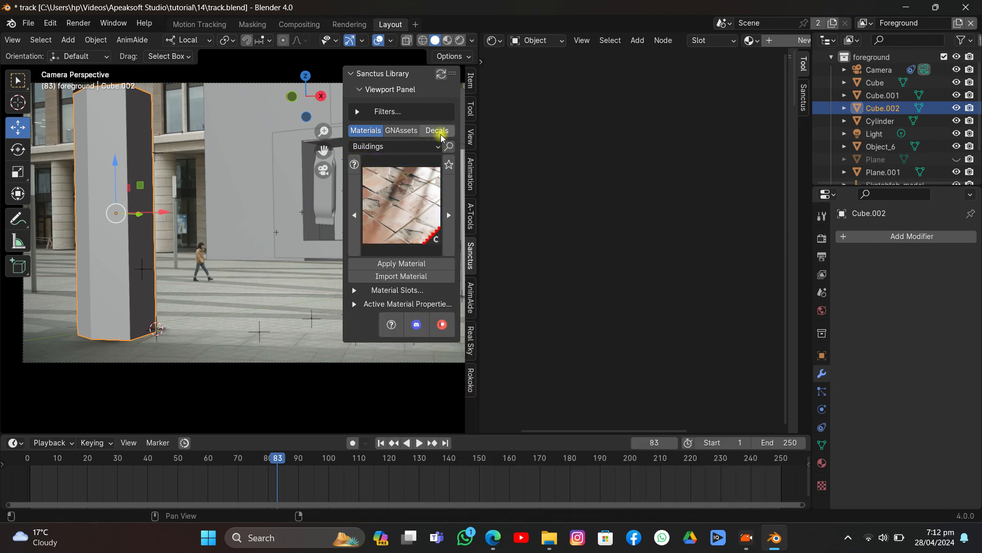
{"action": "left_click", "coordinate": [409, 146]}
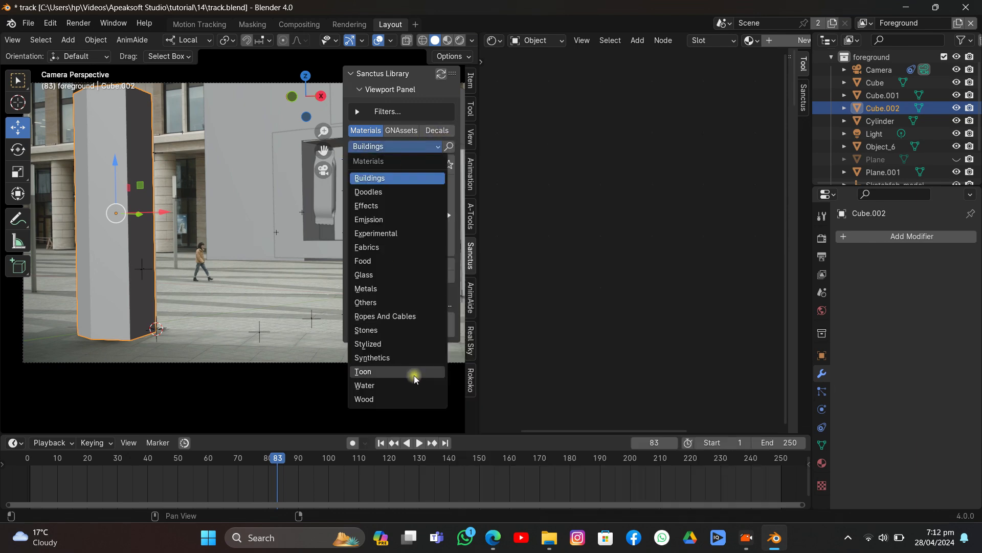
{"action": "left_click", "coordinate": [442, 130]}
{"action": "left_click", "coordinate": [443, 130]}
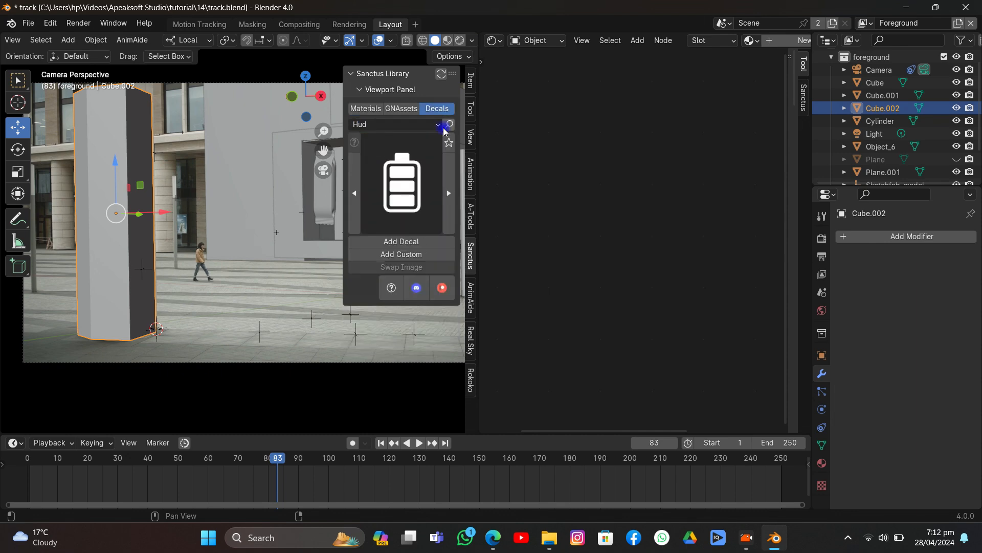
Try to place the 1835123.png image from the Videos folder as a custom Sanctus decal, and undo the placement
{"action": "left_click", "coordinate": [415, 256]}
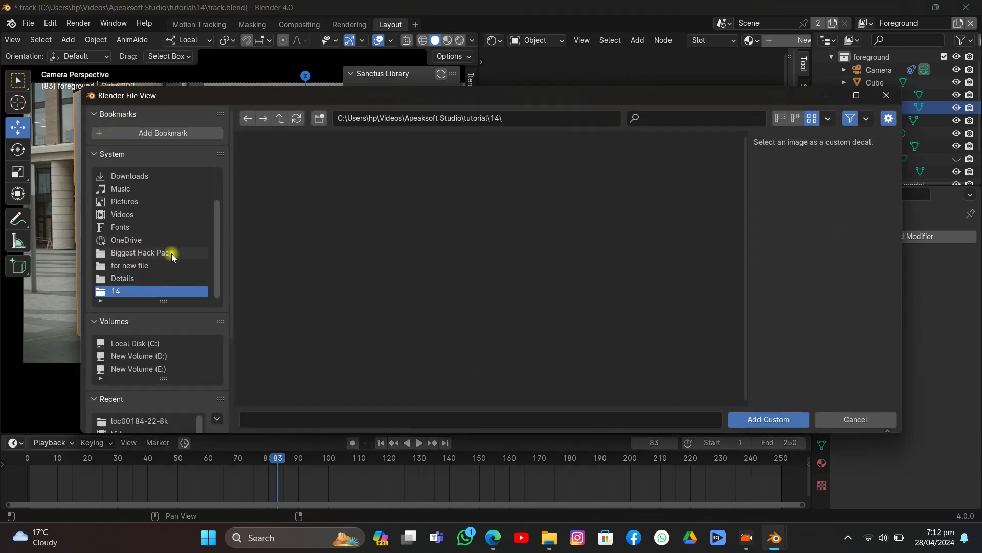
{"action": "left_click", "coordinate": [120, 214]}
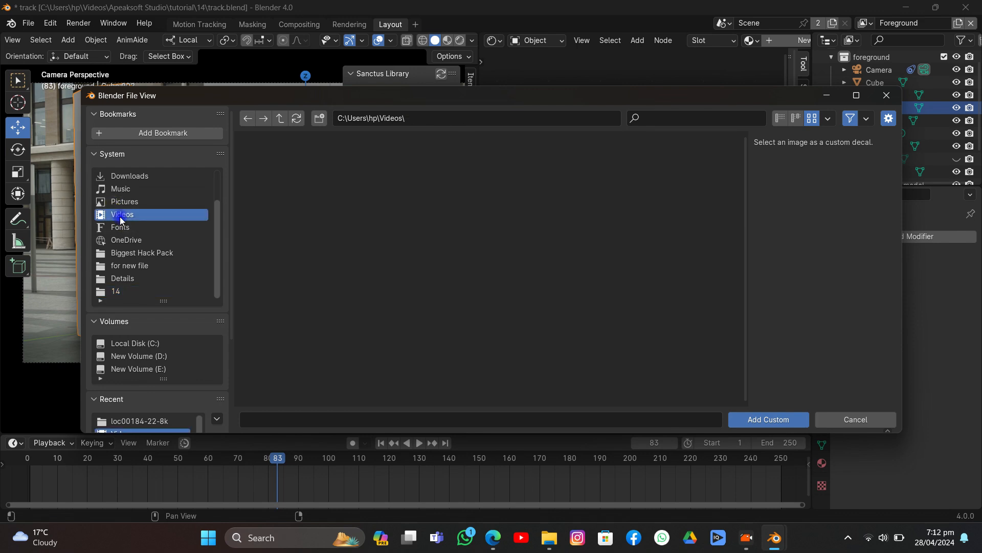
{"action": "double_click", "coordinate": [349, 333]}
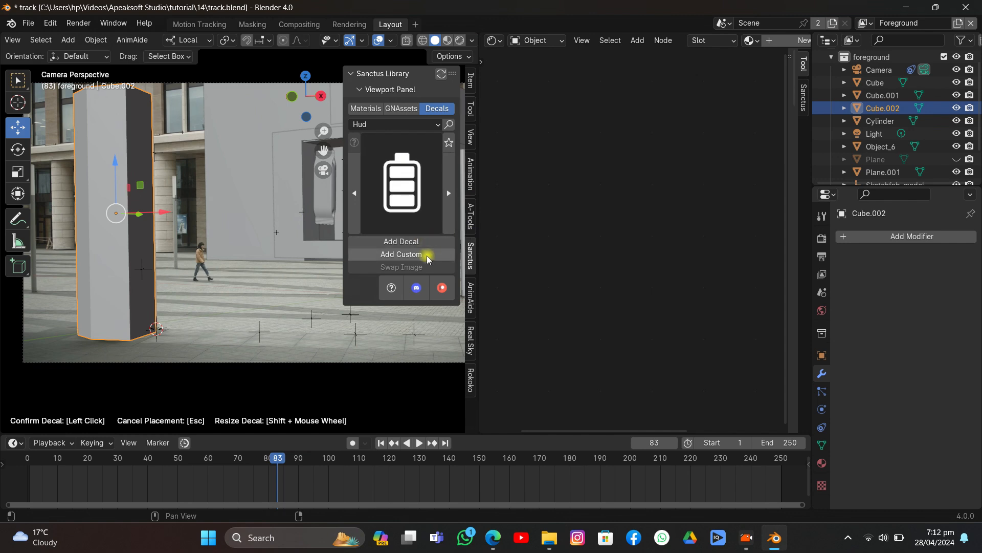
{"action": "left_click", "coordinate": [402, 253]}
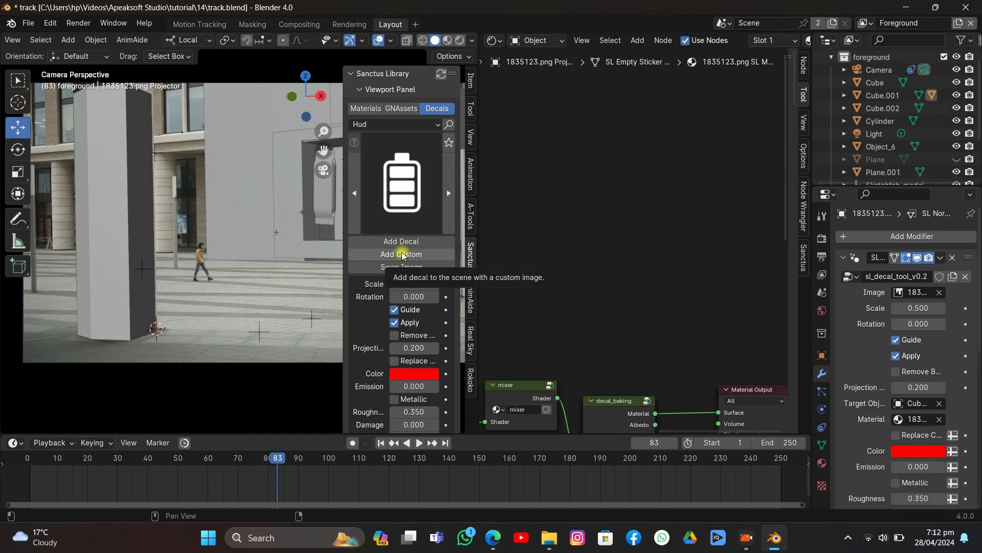
{"action": "scroll", "coordinate": [565, 261], "scroll_direction": "down", "scroll_amount": 4}
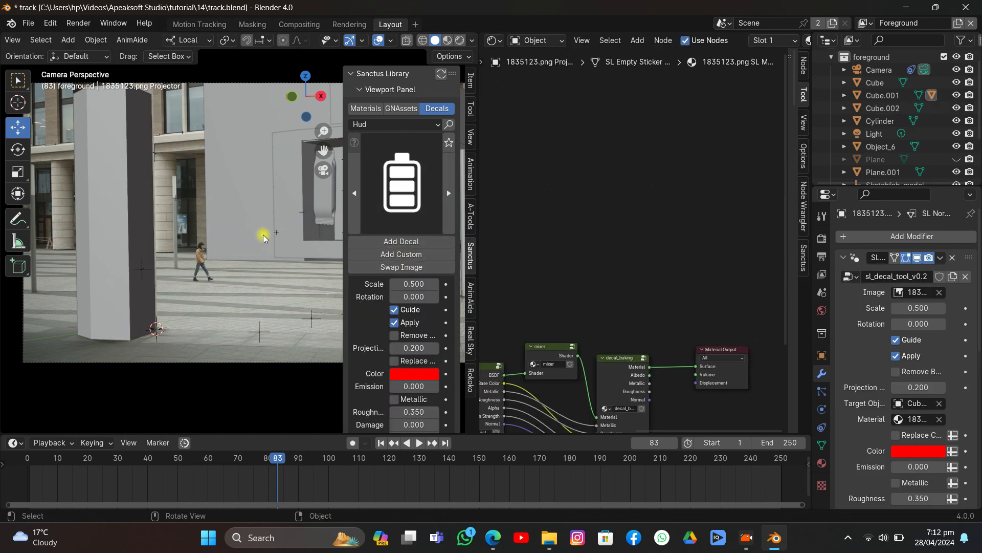
{"action": "key", "text": "ctrl+z"}
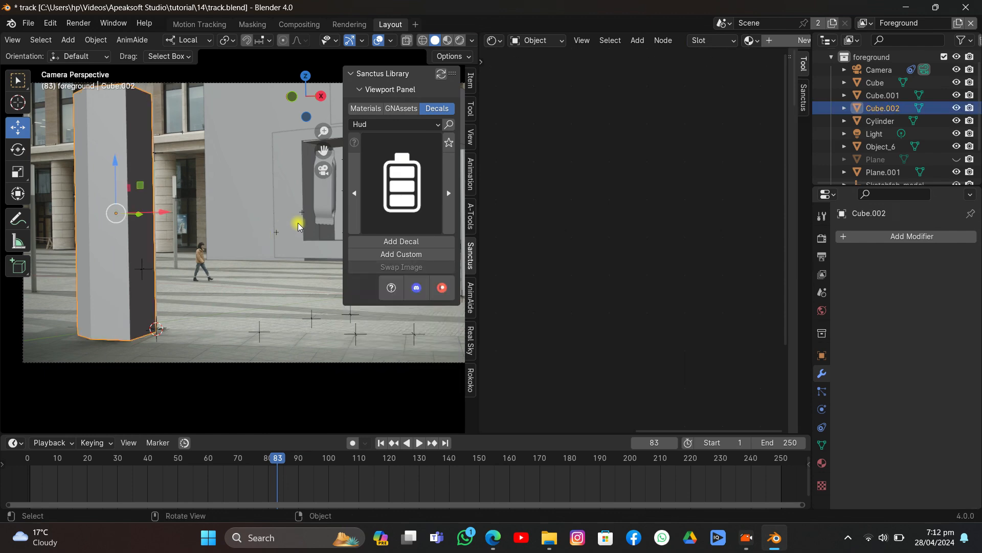
Add the 1835123.png image from the Videos folder as a custom decal on the pillar block's front face
{"action": "left_click", "coordinate": [387, 254]}
{"action": "left_click", "coordinate": [130, 214]}
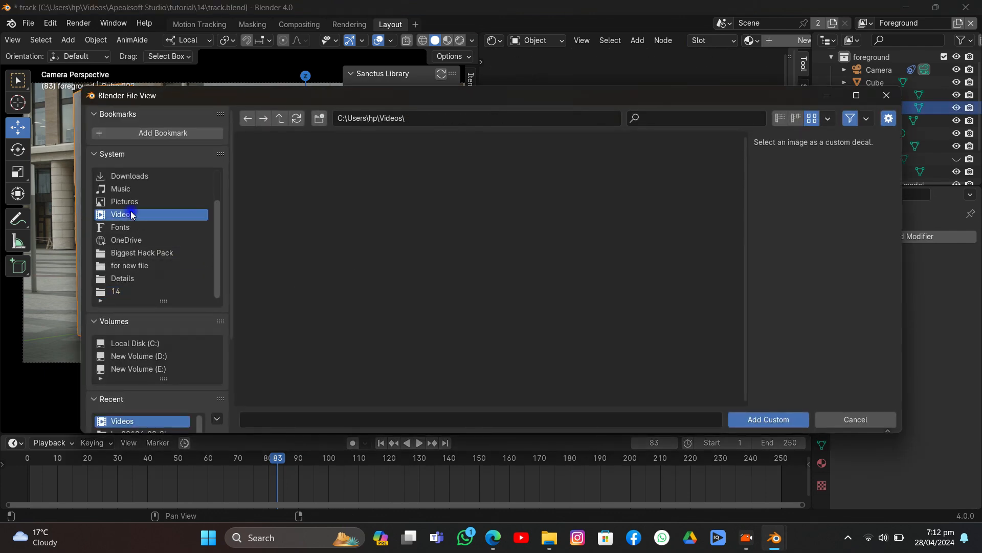
{"action": "double_click", "coordinate": [333, 338]}
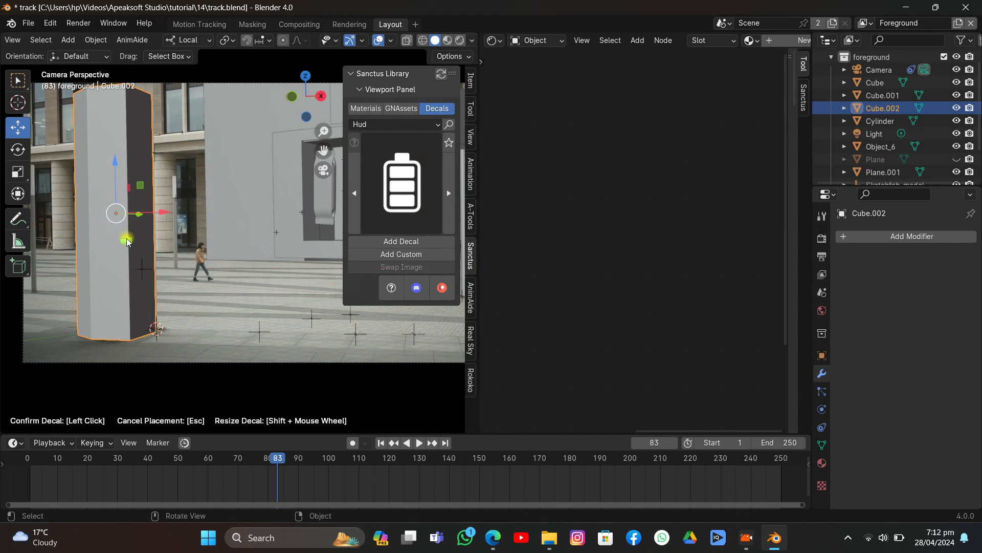
{"action": "left_click", "coordinate": [114, 200]}
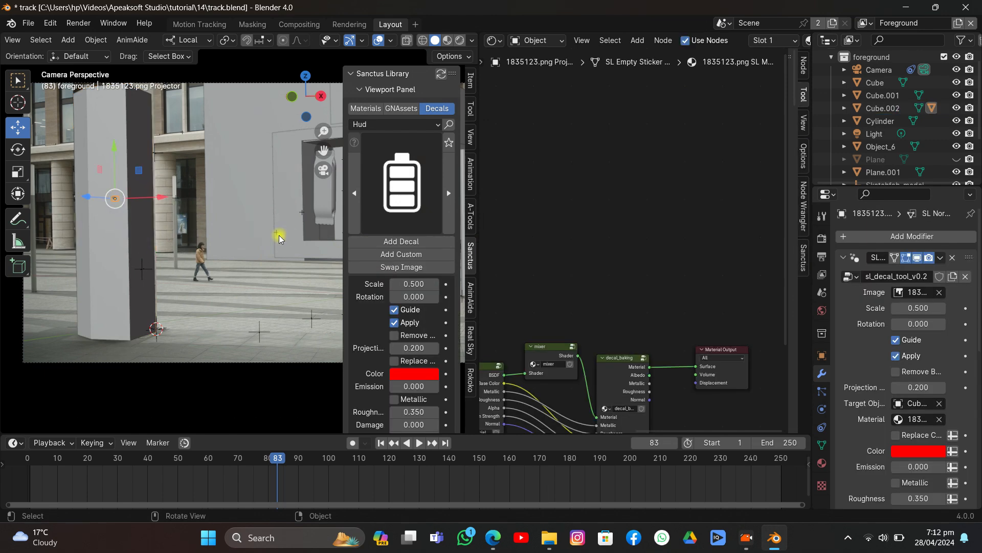
Set the decal's scale to 2.690 and shift it along local X to fit the pillar's front face in material preview
{"action": "mouse_move", "coordinate": [408, 283]}
{"action": "left_mouse_down"}
{"action": "mouse_move", "coordinate": [486, 283]}
{"action": "mouse_move", "coordinate": [415, 283]}
{"action": "left_mouse_up"}
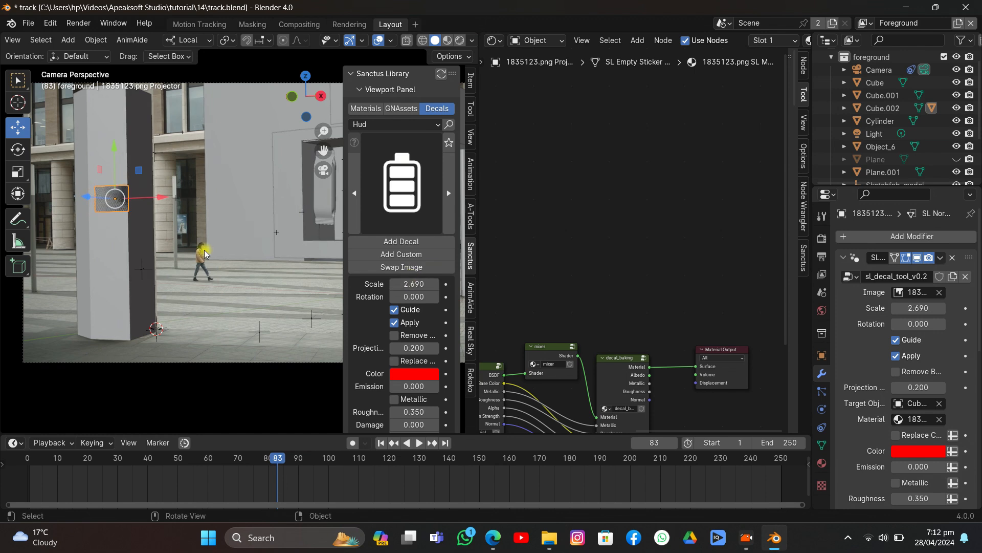
{"action": "mouse_move", "coordinate": [154, 210]}
{"action": "left_mouse_down"}
{"action": "mouse_move", "coordinate": [141, 204]}
{"action": "mouse_move", "coordinate": [160, 207]}
{"action": "left_mouse_up"}
{"action": "left_click", "coordinate": [447, 40]}
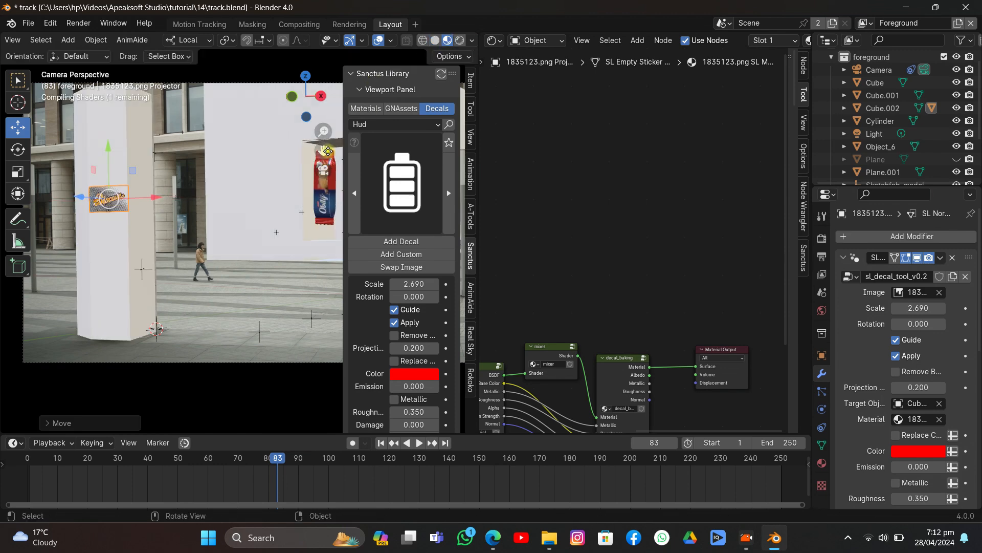
{"action": "left_click_drag", "start_coordinate": [325, 151], "coordinate": [364, 139]}
{"action": "scroll", "coordinate": [323, 151], "scroll_direction": "up", "scroll_amount": 3}
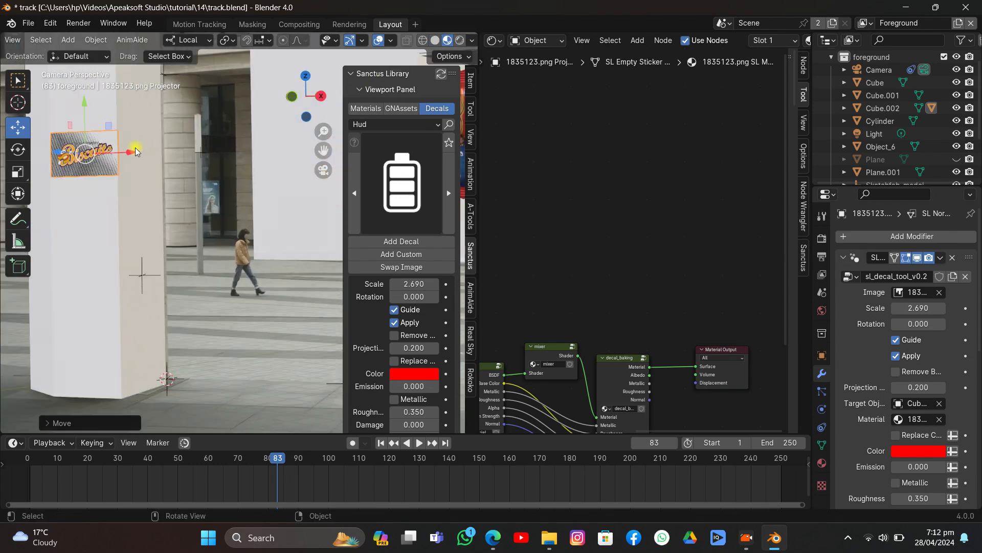
{"action": "left_click_drag", "start_coordinate": [136, 152], "coordinate": [131, 153]}
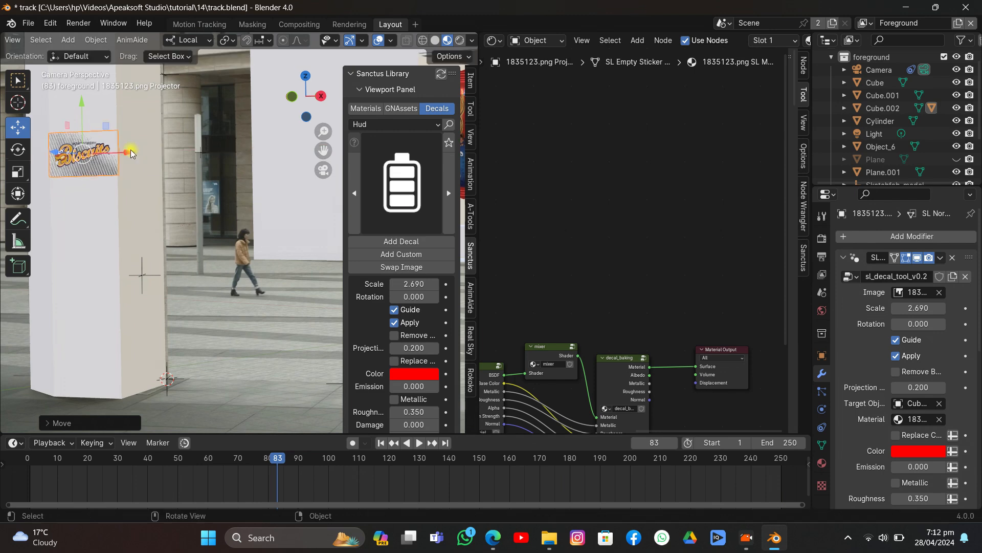
Make the pillar block a shadow catcher and hide it in the viewport
{"action": "left_click", "coordinate": [135, 180]}
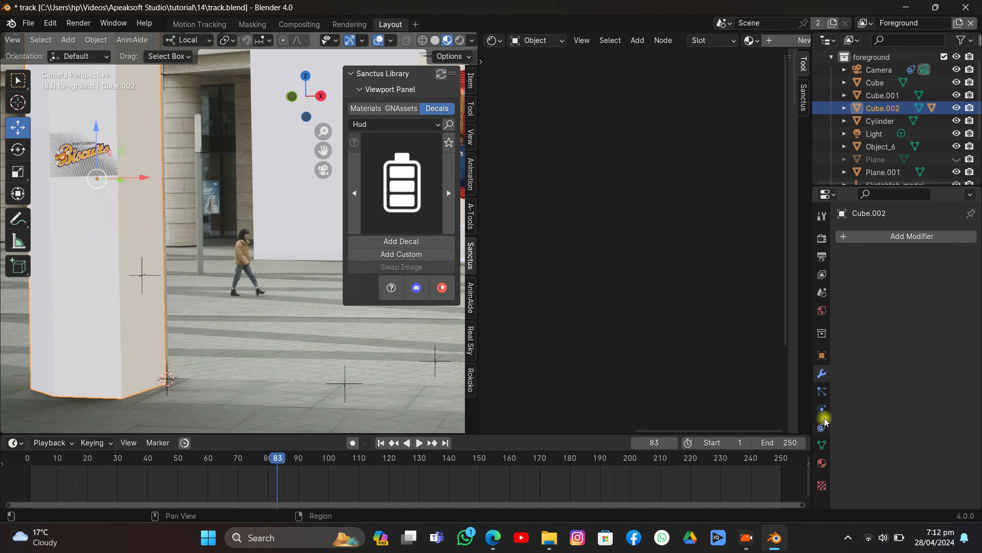
{"action": "left_click", "coordinate": [821, 355]}
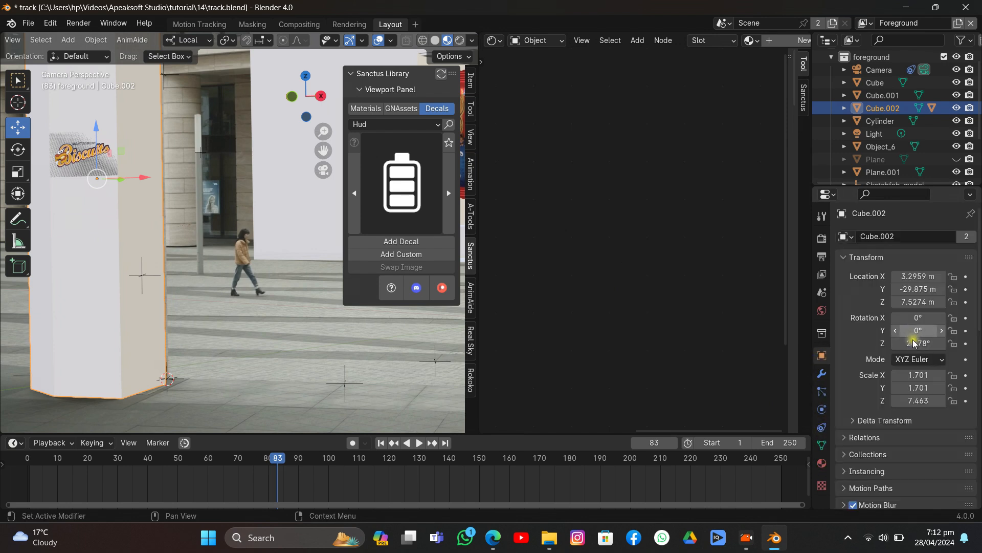
{"action": "scroll", "coordinate": [906, 358], "scroll_direction": "down", "scroll_amount": 6}
{"action": "left_click", "coordinate": [895, 450]}
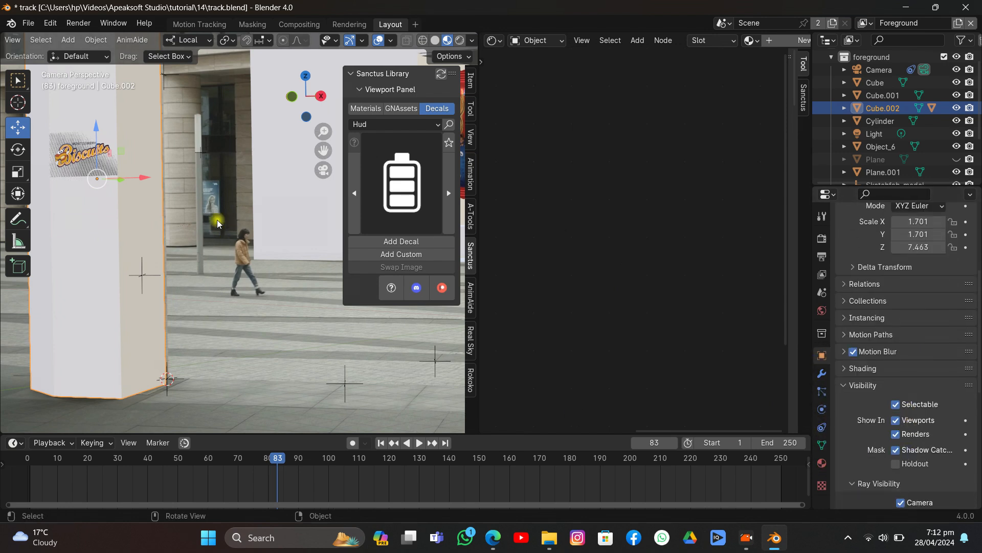
{"action": "key", "text": "h"}
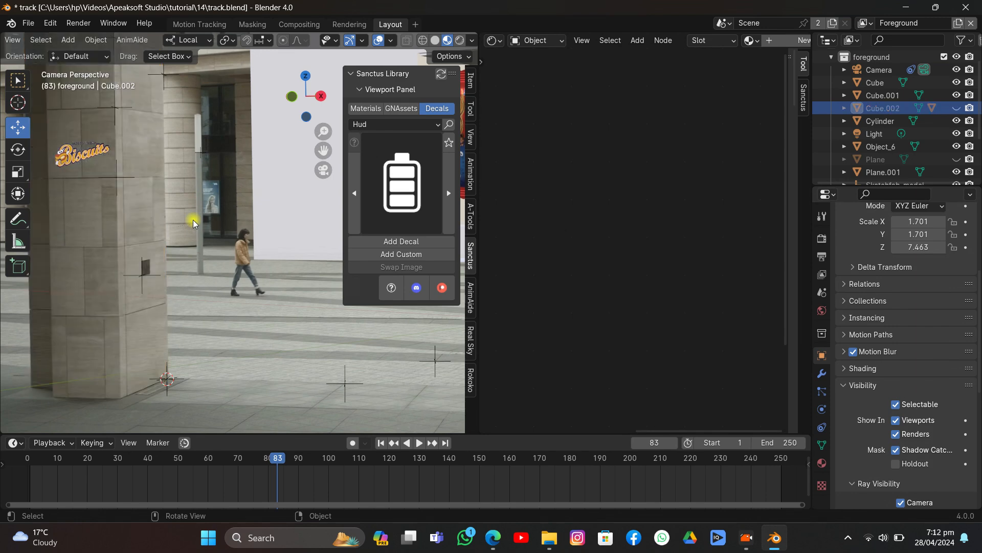
Inspect the decal's material and play the animation to check how the Biscuits decal follows the pillar and the packet follows the building
{"action": "left_click", "coordinate": [82, 152]}
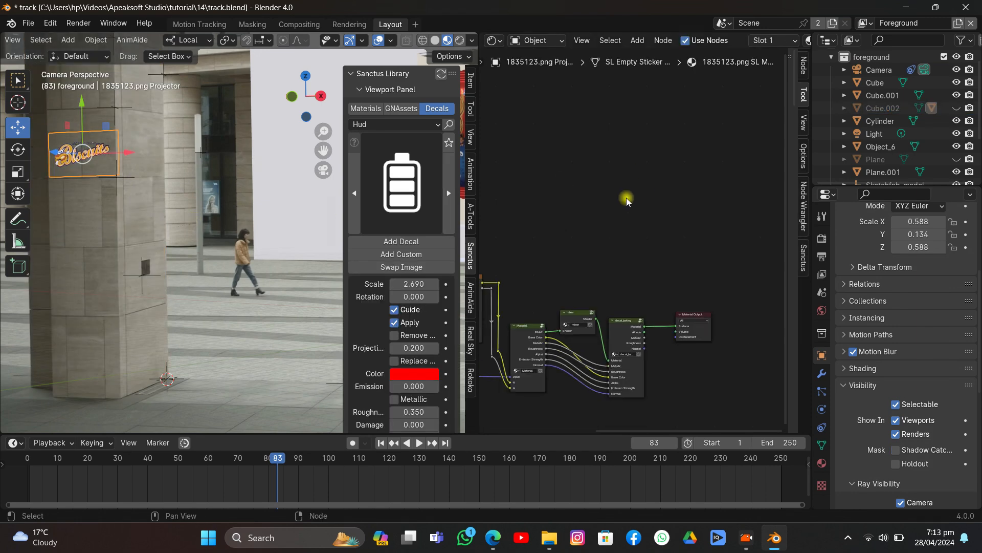
{"action": "middle_click_drag", "start_coordinate": [640, 221], "coordinate": [733, 139]}
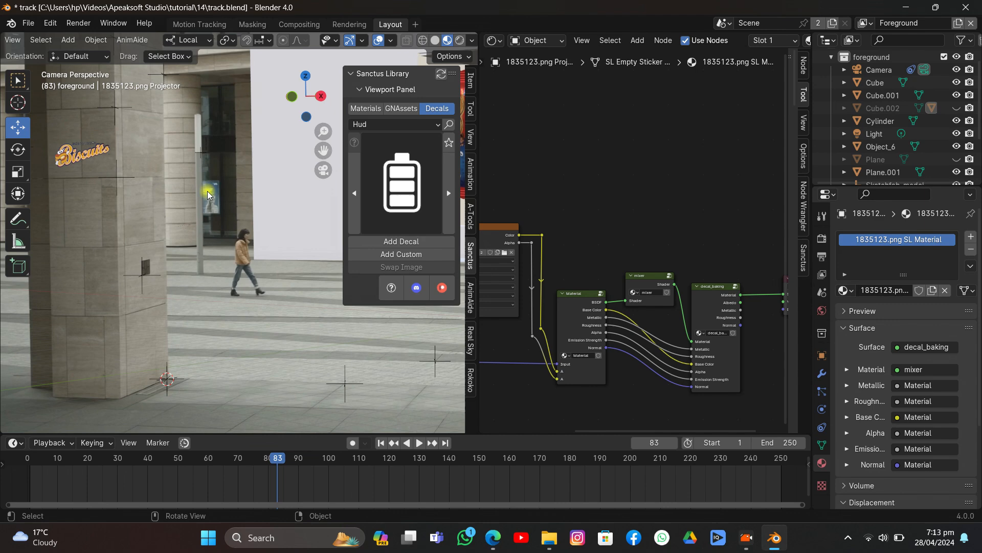
{"action": "scroll", "coordinate": [230, 187], "scroll_direction": "down", "scroll_amount": 3}
{"action": "left_click_drag", "start_coordinate": [329, 152], "coordinate": [269, 196]}
{"action": "key", "text": "space"}
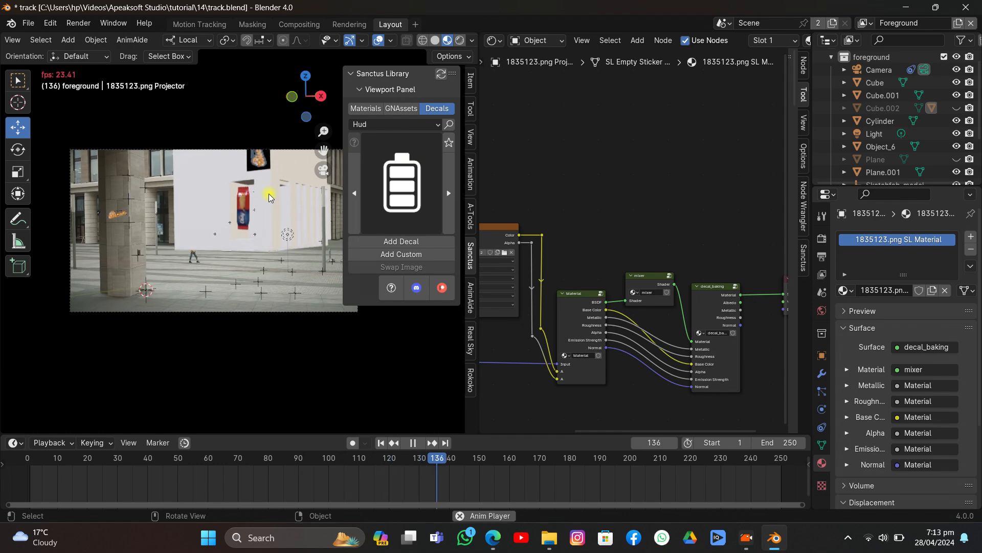
{"action": "scroll", "coordinate": [269, 197], "scroll_direction": "up", "scroll_amount": 3}
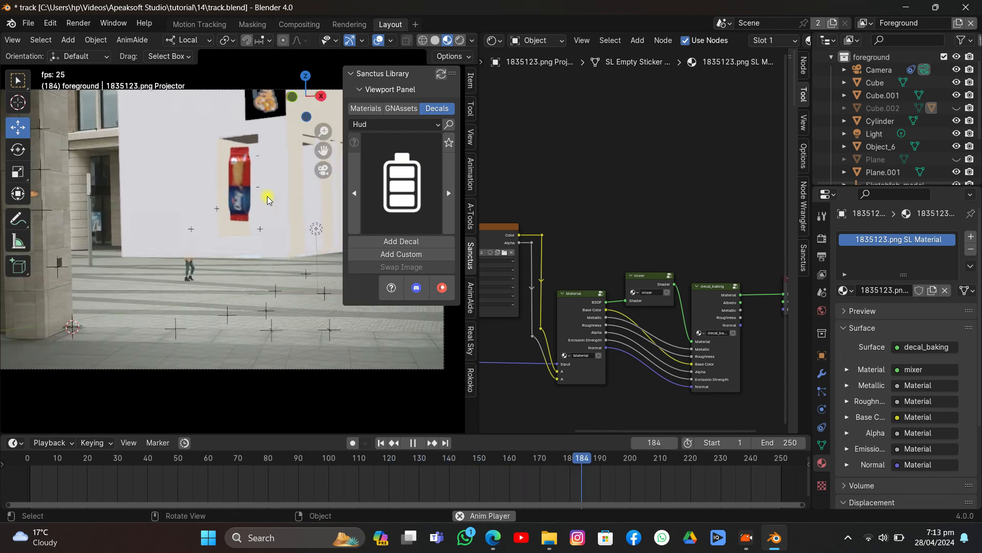
{"action": "left_click_drag", "start_coordinate": [325, 150], "coordinate": [377, 147]}
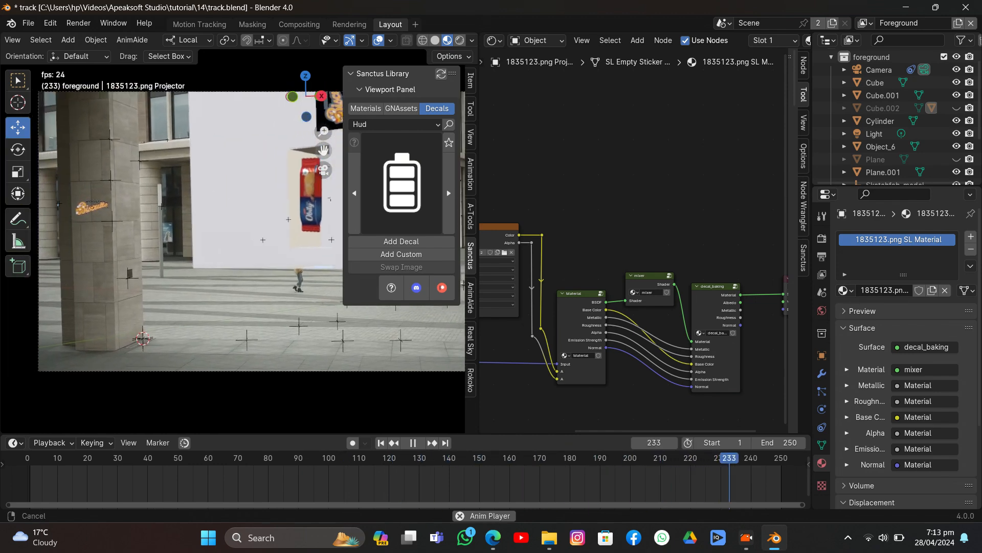
{"action": "scroll", "coordinate": [214, 208], "scroll_direction": "up", "scroll_amount": 5}
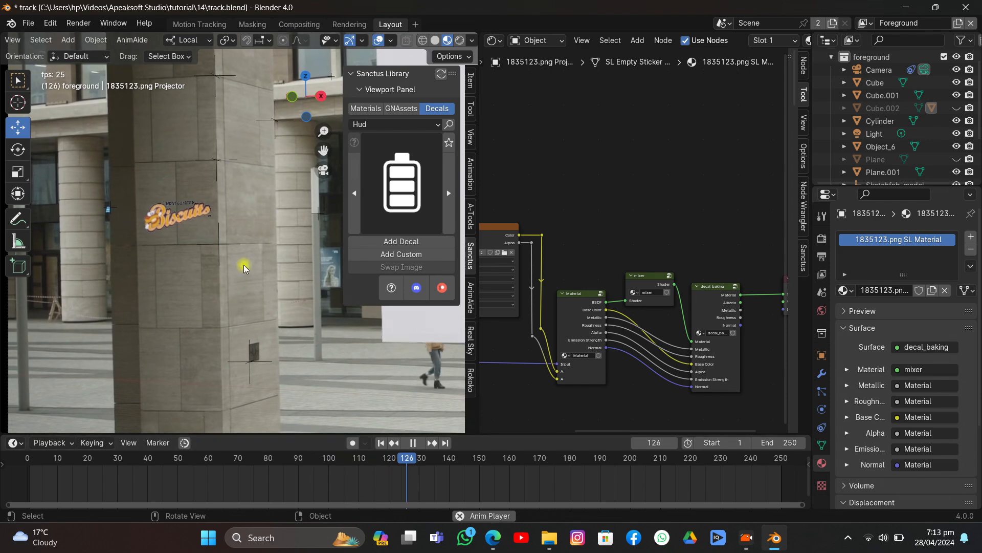
{"action": "scroll", "coordinate": [243, 265], "scroll_direction": "down", "scroll_amount": 3}
{"action": "left_click_drag", "start_coordinate": [323, 150], "coordinate": [6, 158]}
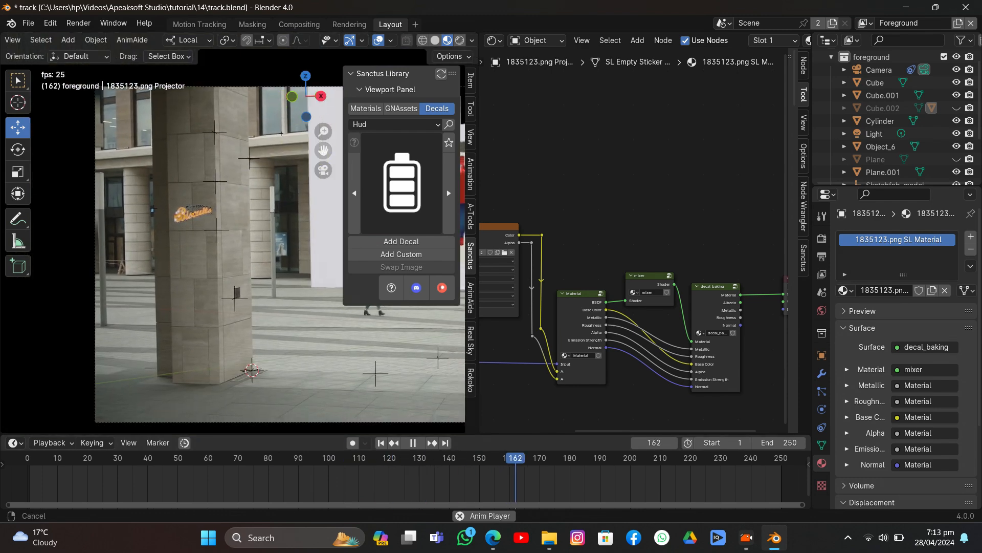
{"action": "scroll", "coordinate": [205, 189], "scroll_direction": "down", "scroll_amount": 2}
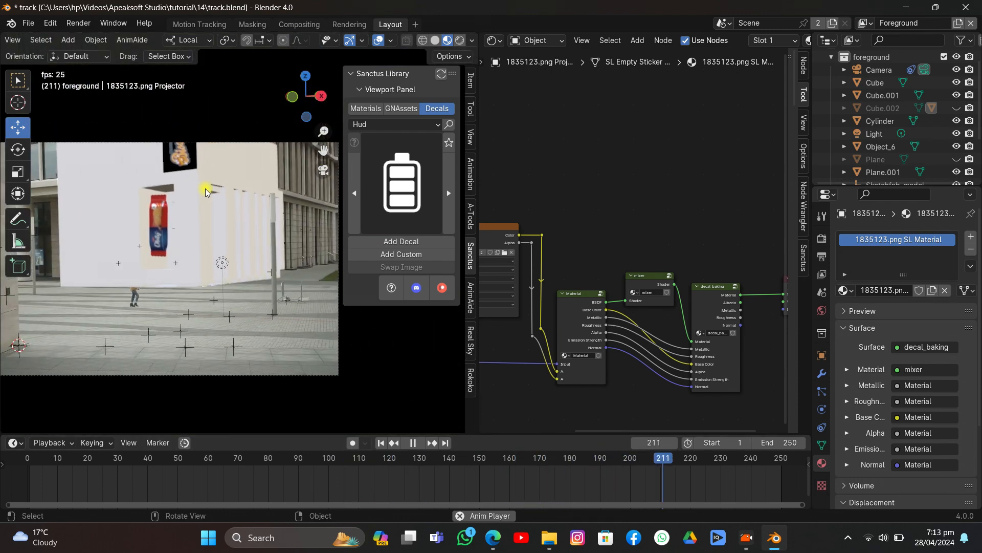
Stop the playback at frame 212 and save the track.blend file
{"action": "key", "text": "space"}
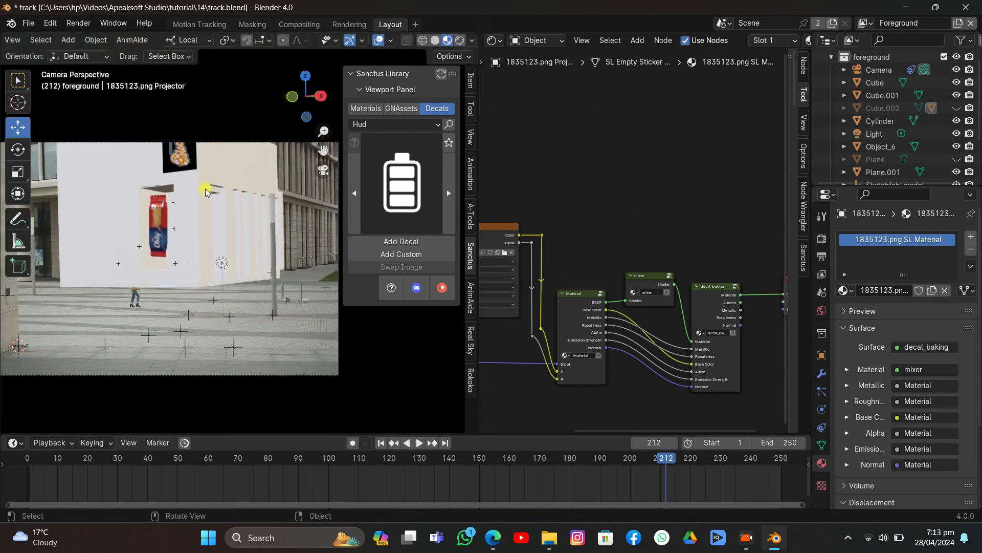
{"action": "key", "text": "ctrl+s"}
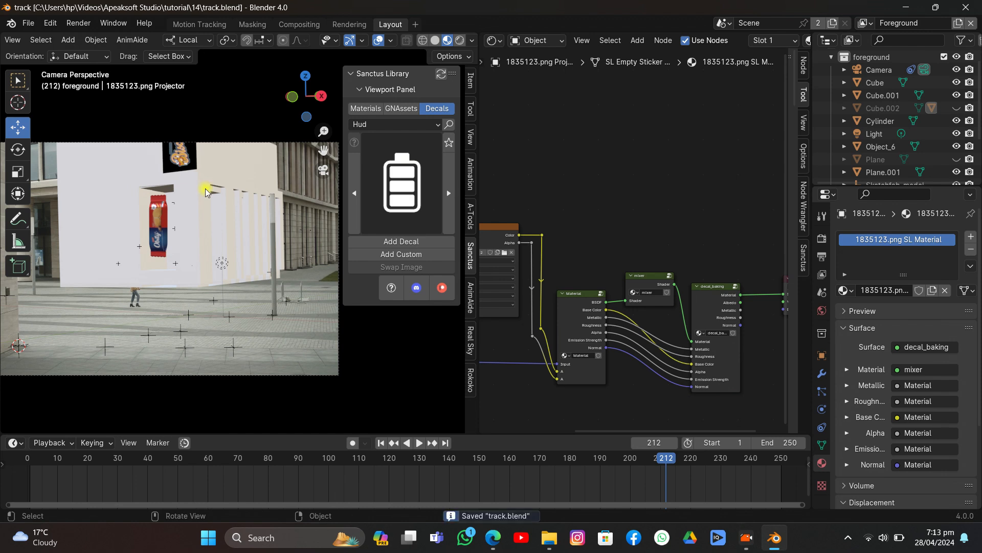